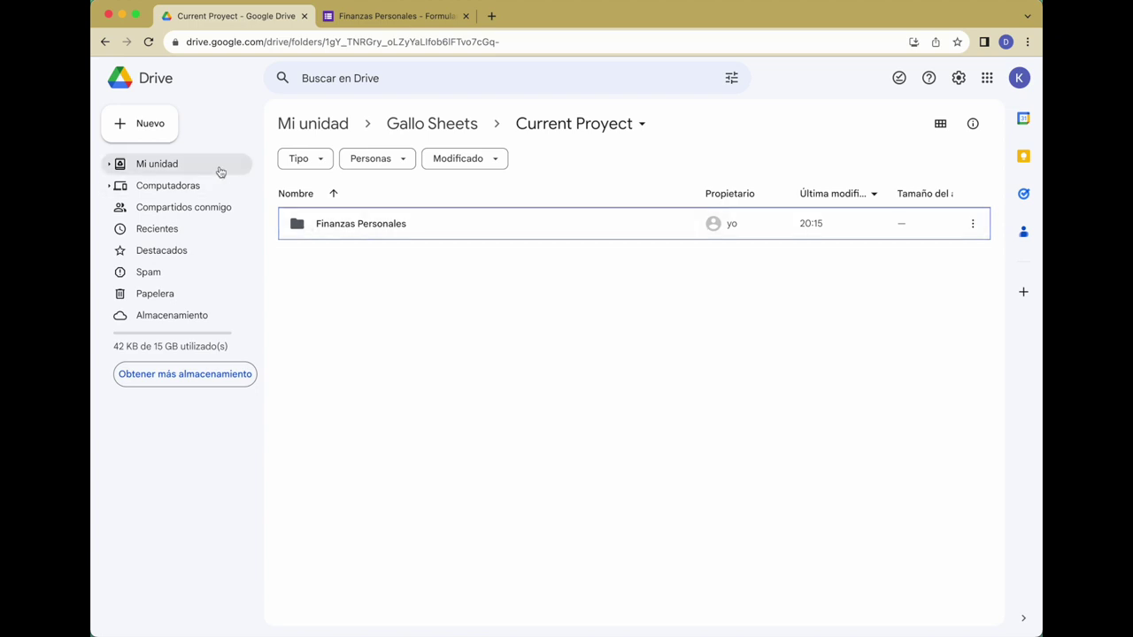
Create a new blank Google Form from the Nuevo menu in Google Drive
click(163, 139)
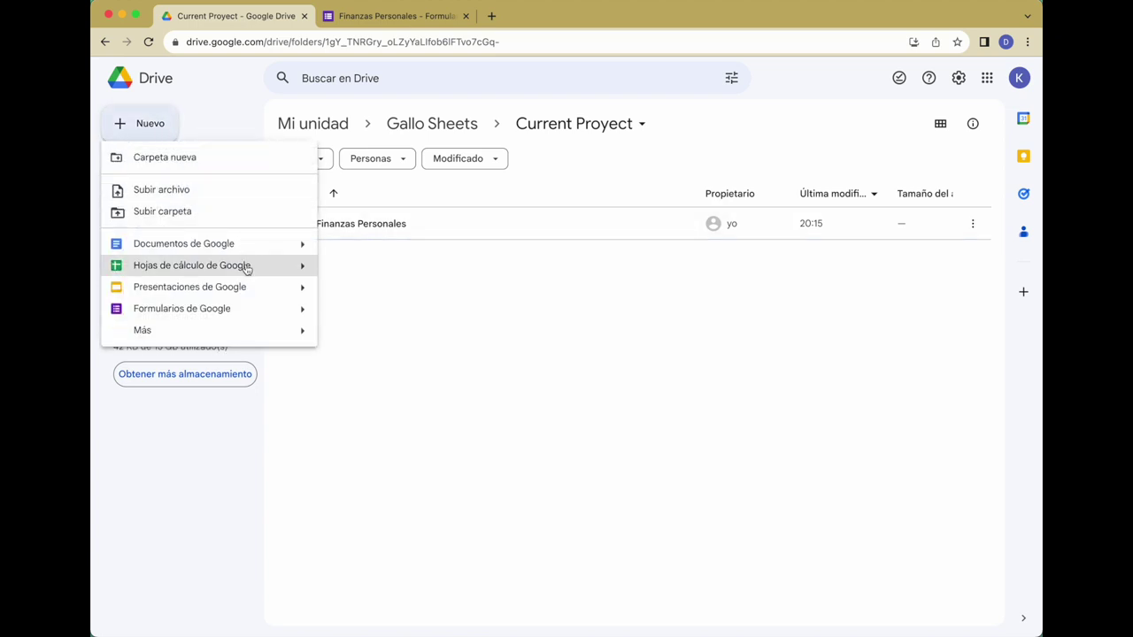
click(226, 310)
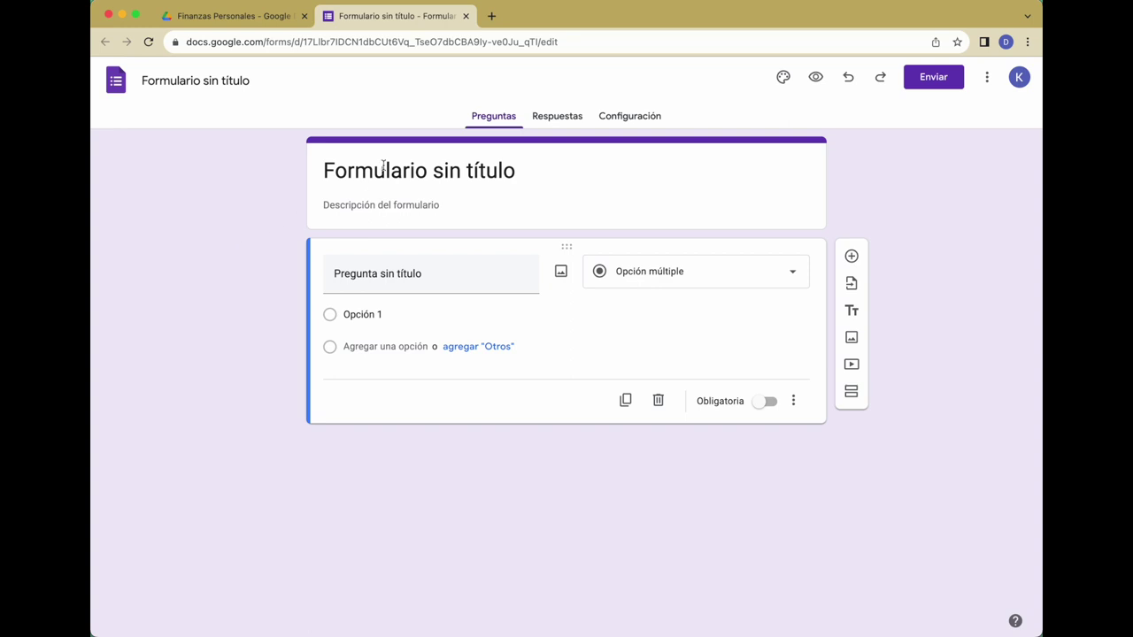
Title the form 'Finanzas Personales'
click(418, 170)
text(Finanzas Pes)
key(BackSpace)
text(rsonales)
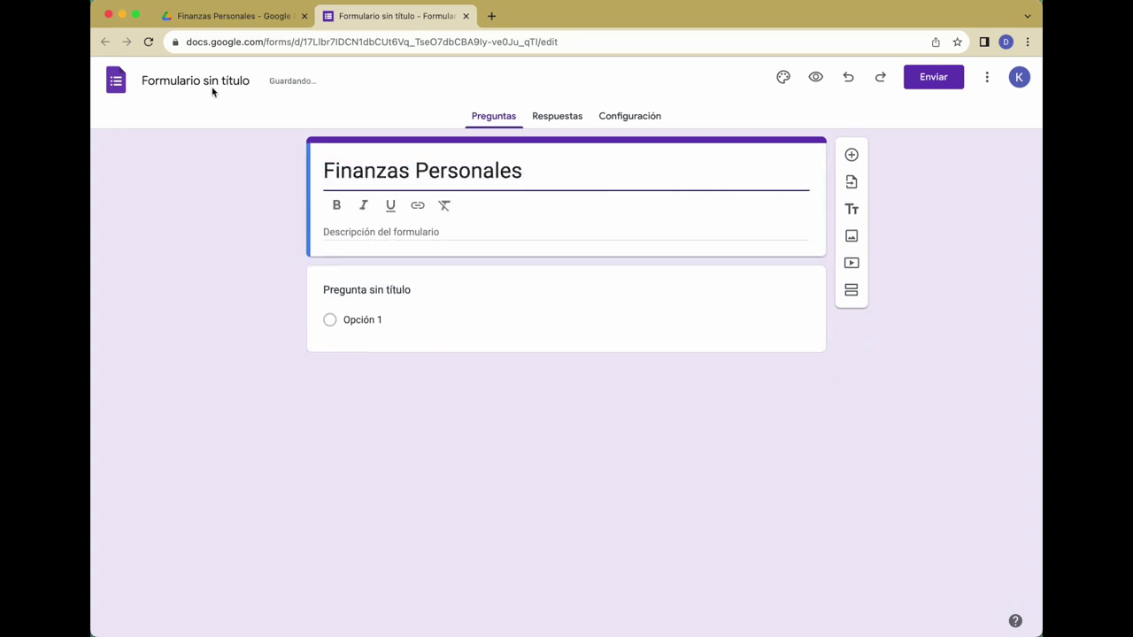
click(211, 272)
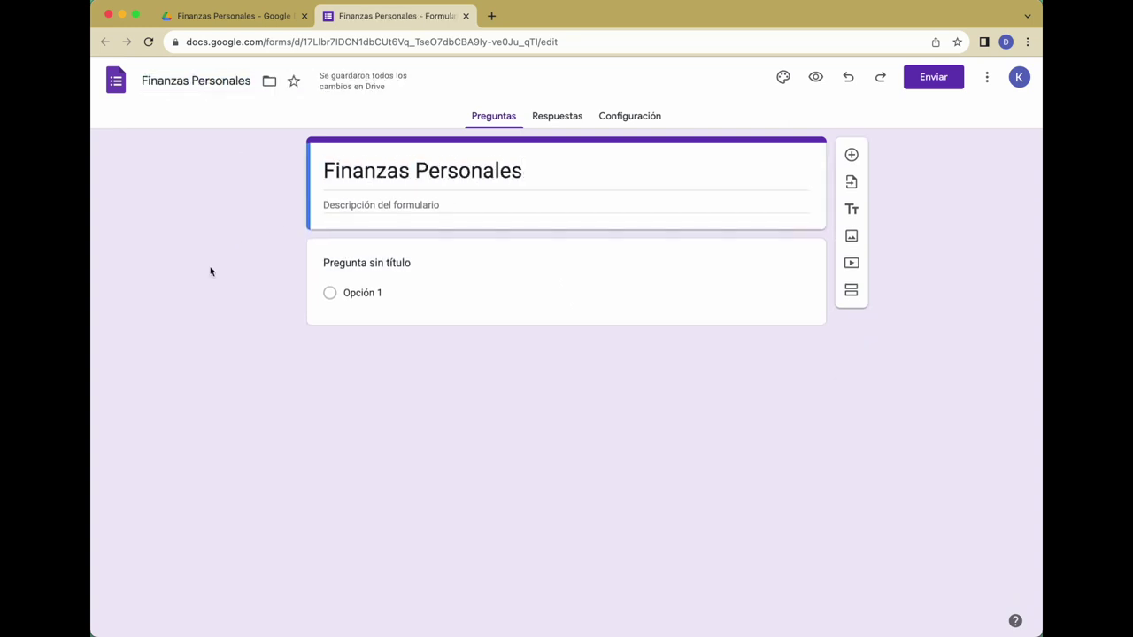
Make the first question a required ACCIÓN question with INGRESO and EGRESO choices, then add a section
click(373, 260)
text(ACCIOÓN)
click(386, 342)
text(INGRE)
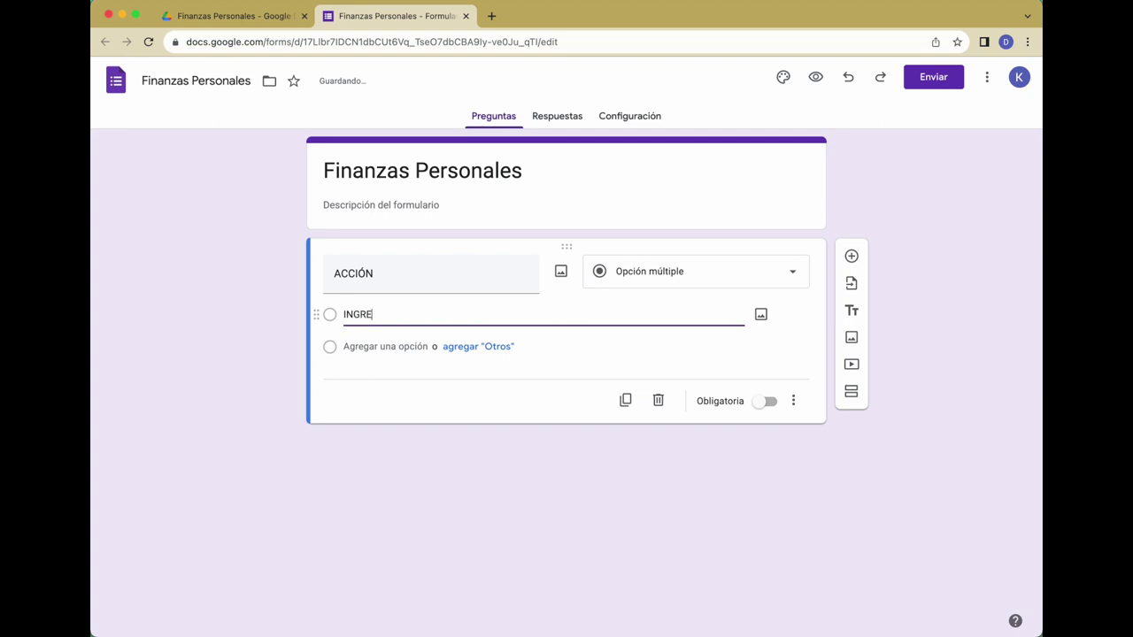
text(SO)
key(Return)
text(EGRESO)
click(980, 222)
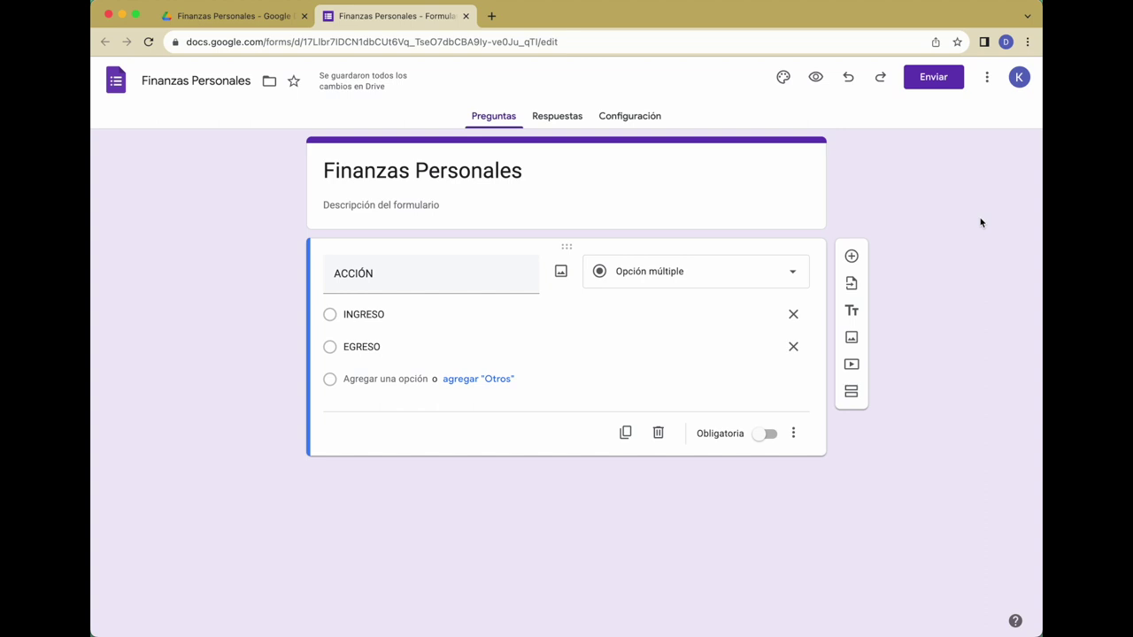
click(767, 437)
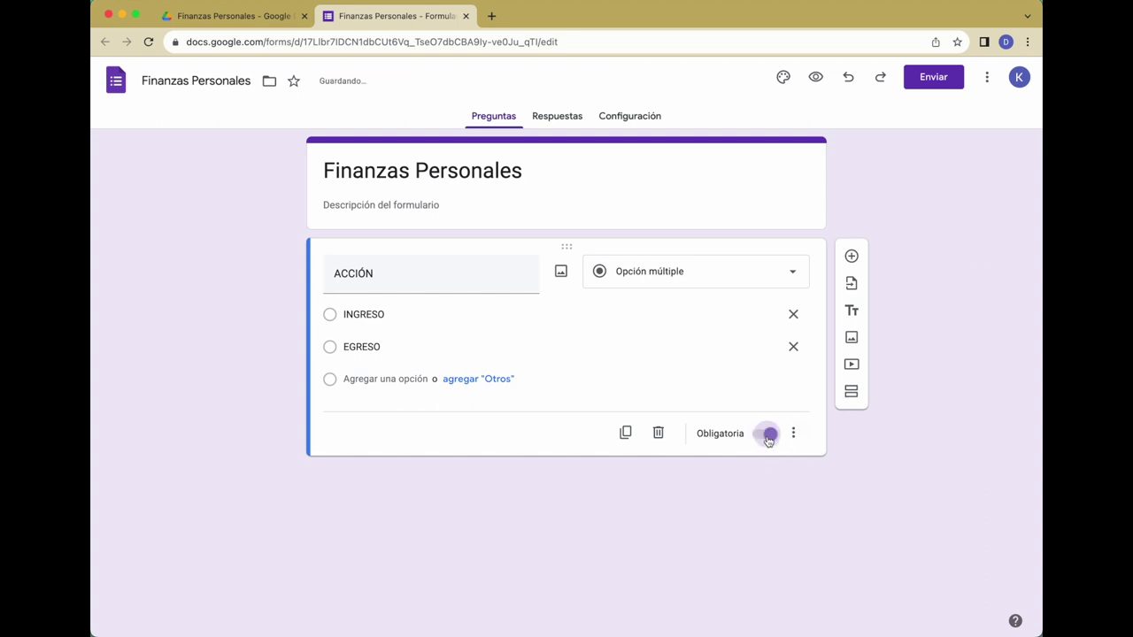
click(851, 393)
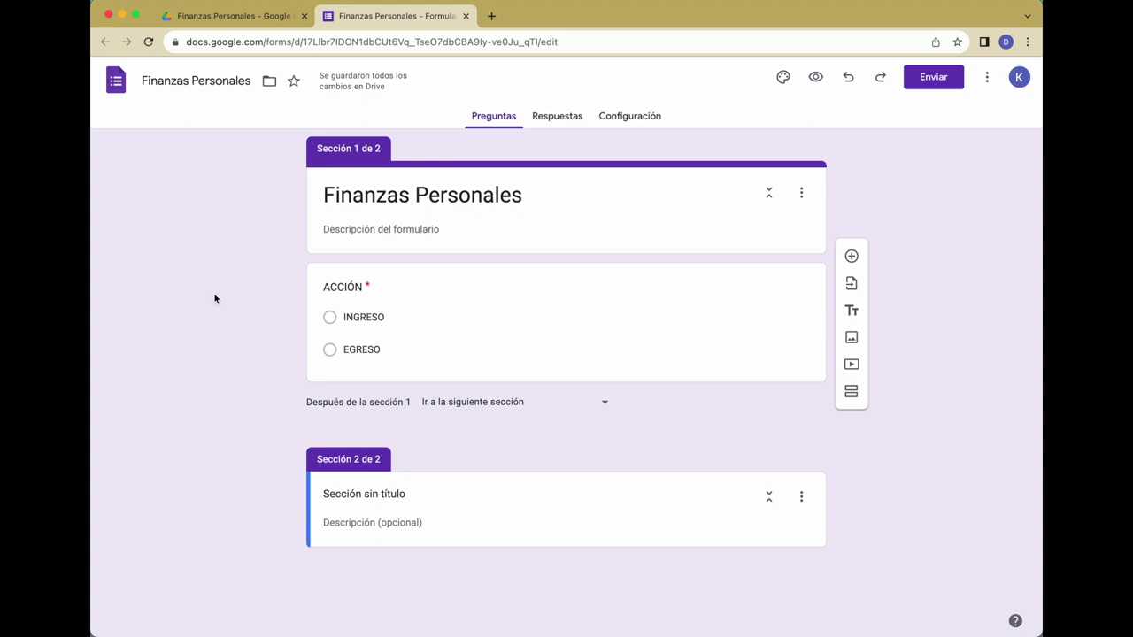
Name section 2 'INGRESO' and add a FECHA question to it
click(420, 495)
text(INGRESO)
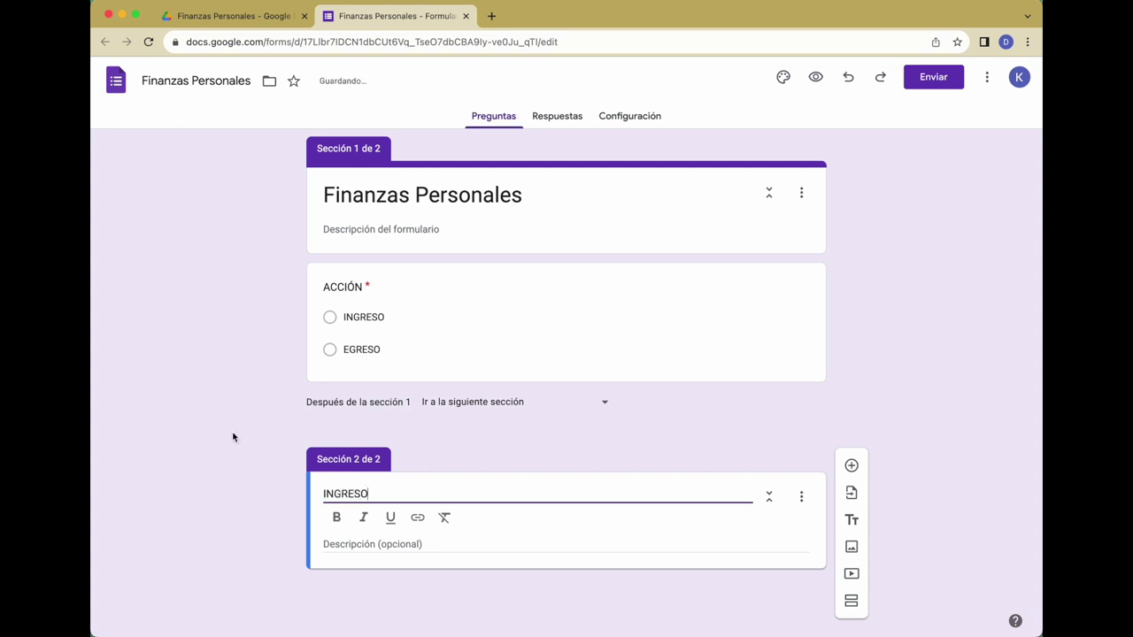
click(851, 466)
text(FECHA)
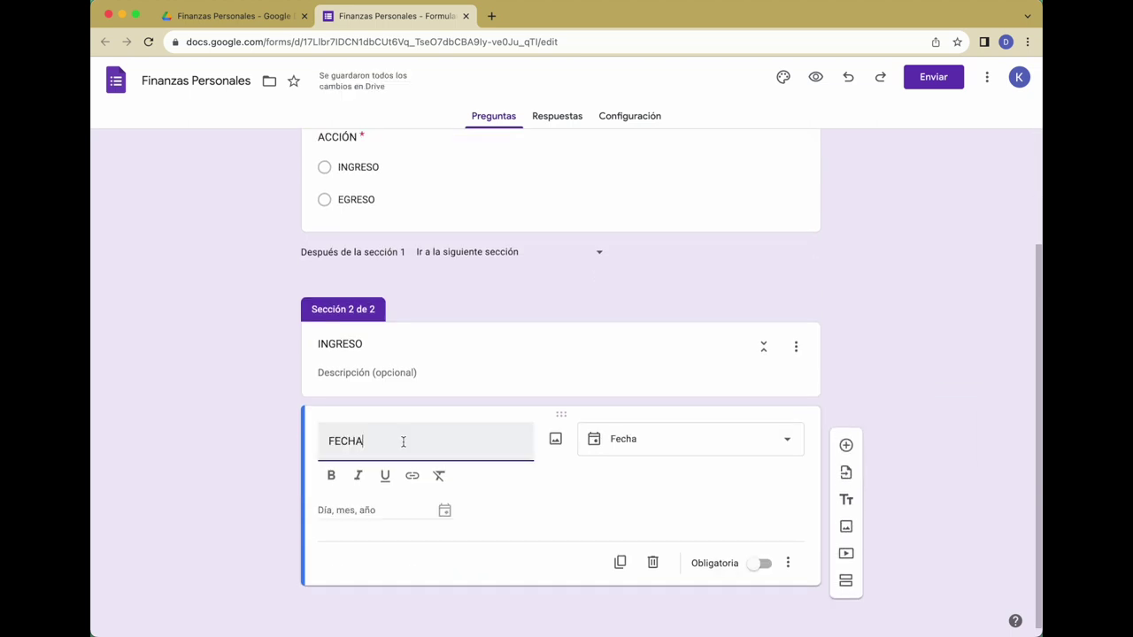
drag(402, 440, 333, 434)
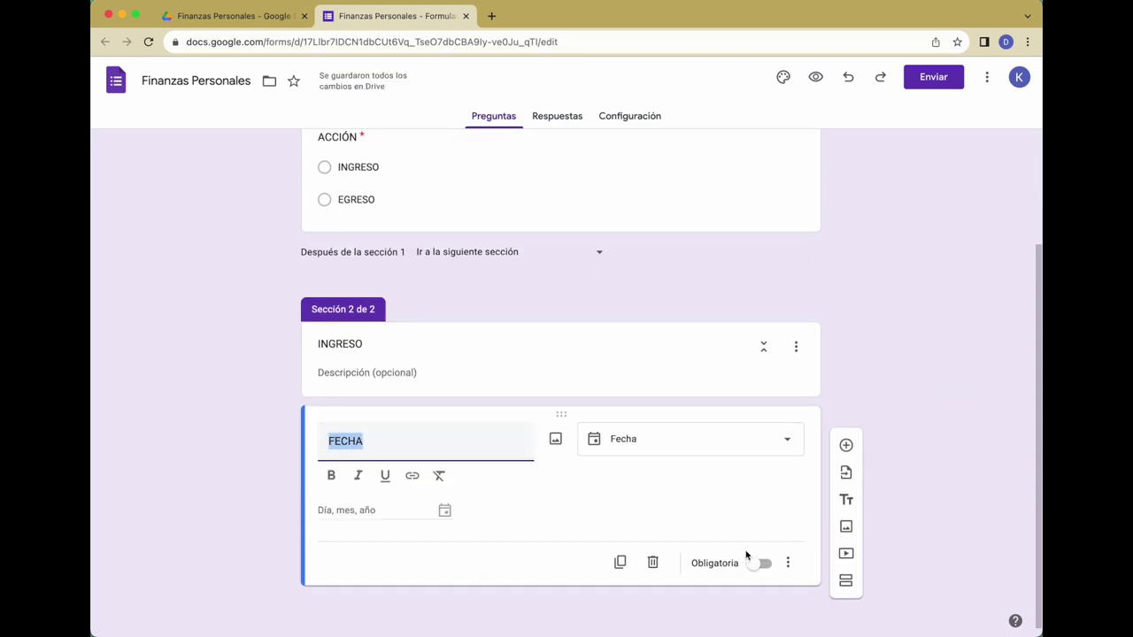
click(437, 437)
click(847, 446)
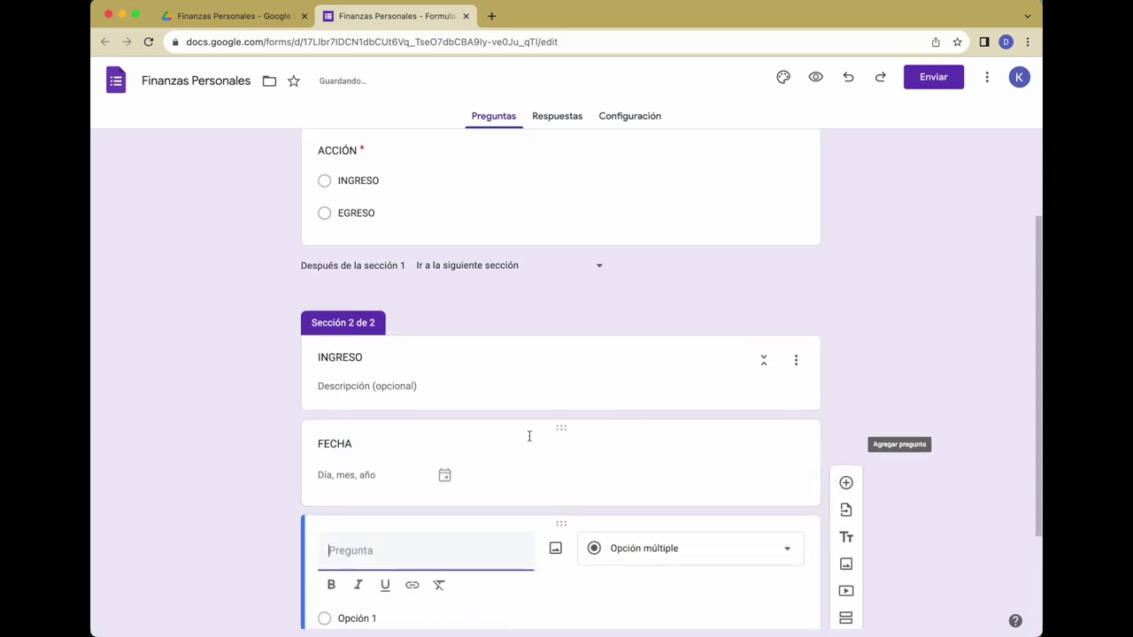
Add a required ORIGEN question with TRABAJO, NEGOCIO and an Other choice
text(ORIGEN)
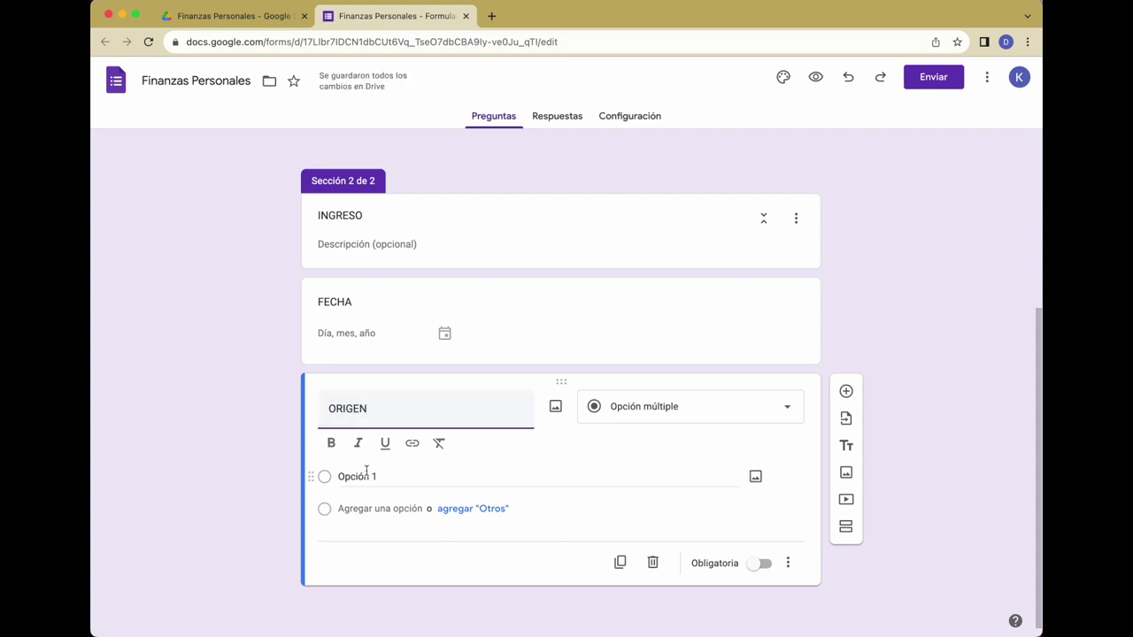
mouse_move(394, 618)
click(412, 477)
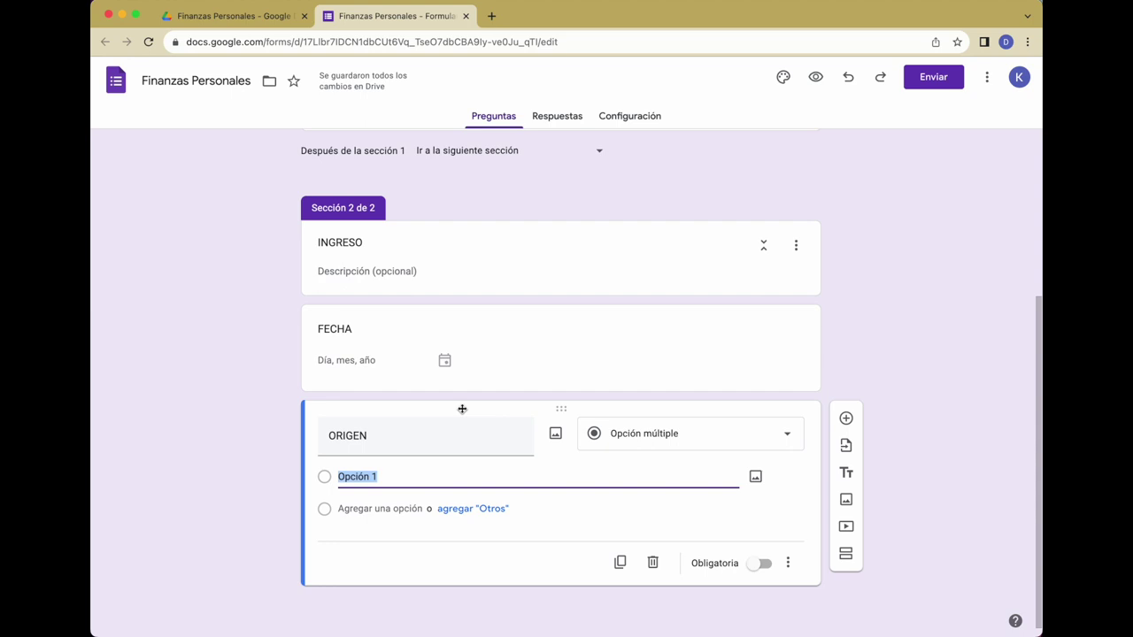
text(TRABAJO NEGOCIO)
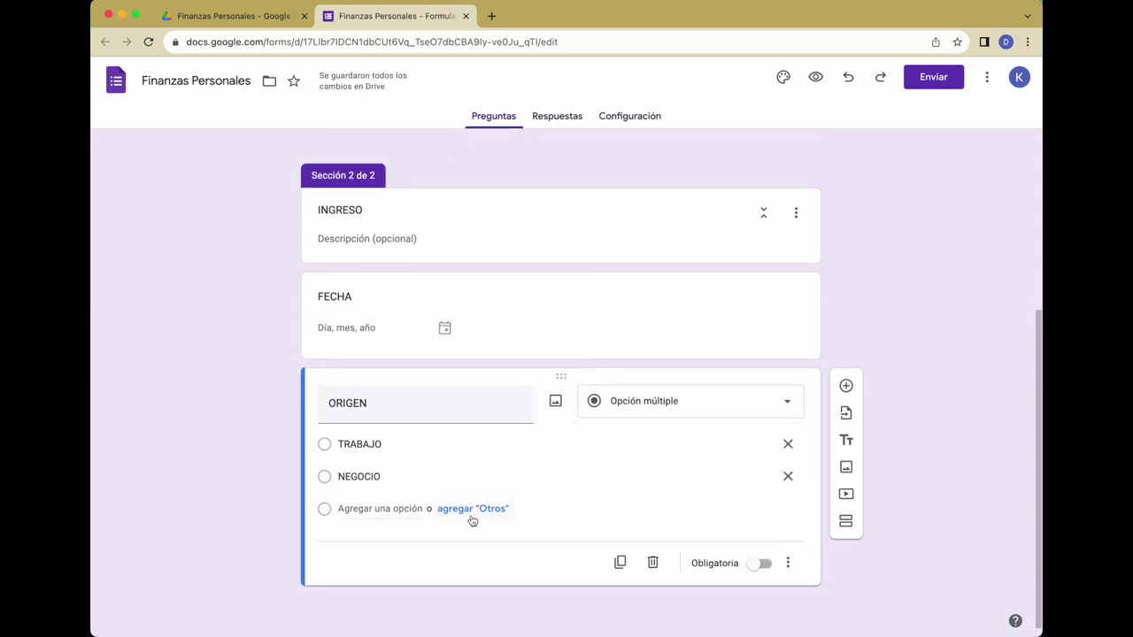
click(468, 510)
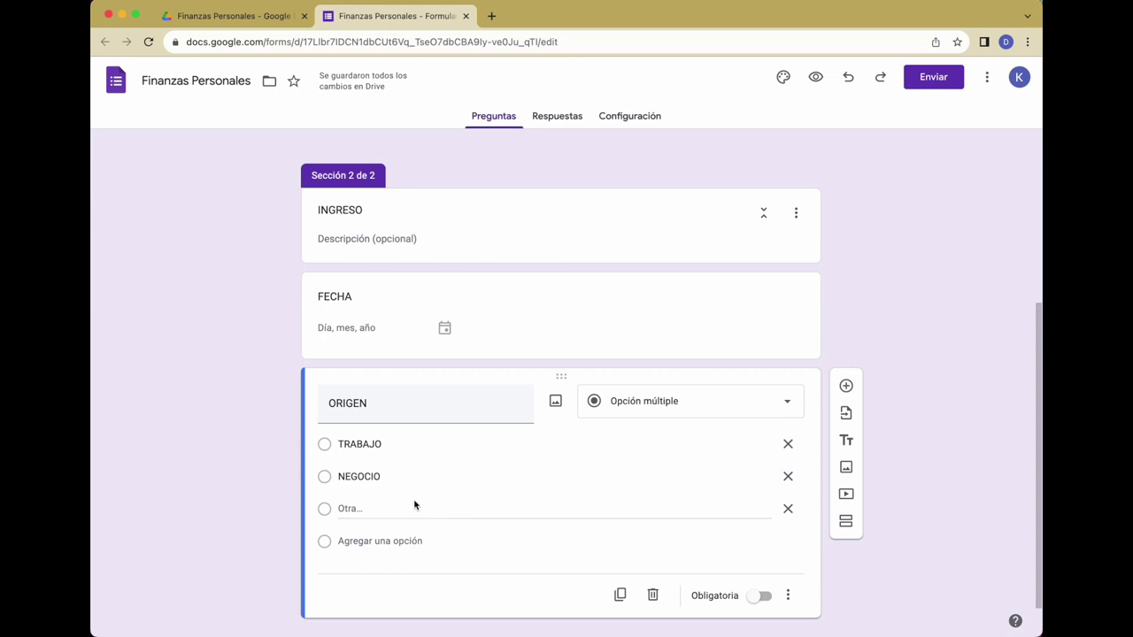
click(760, 596)
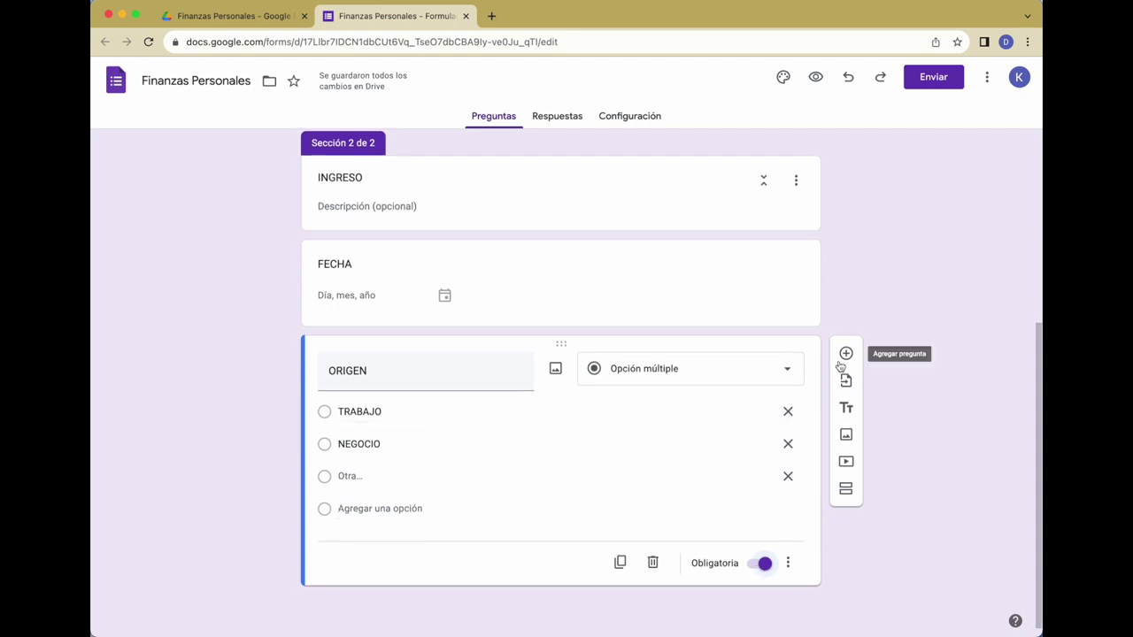
click(846, 386)
Title the next question RUBRO with choices VENTAS, ASESORIAS, BONOS and HORAS EXTRAS
text(RUBRO)
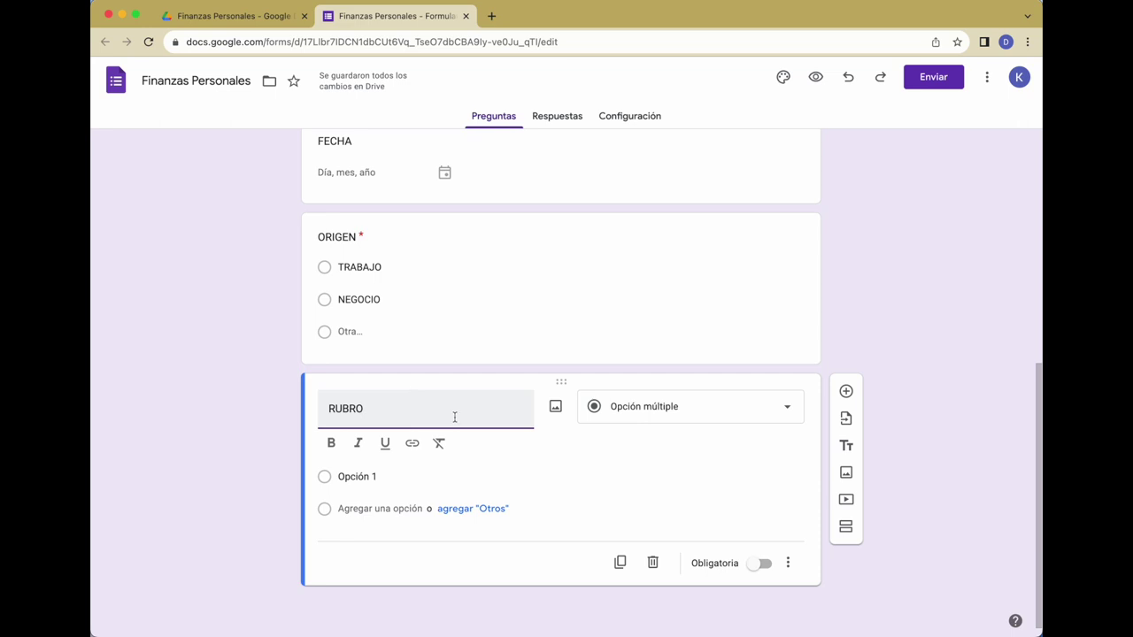
click(487, 473)
text(VENTAS)
key(Return)
text(ASESORI)
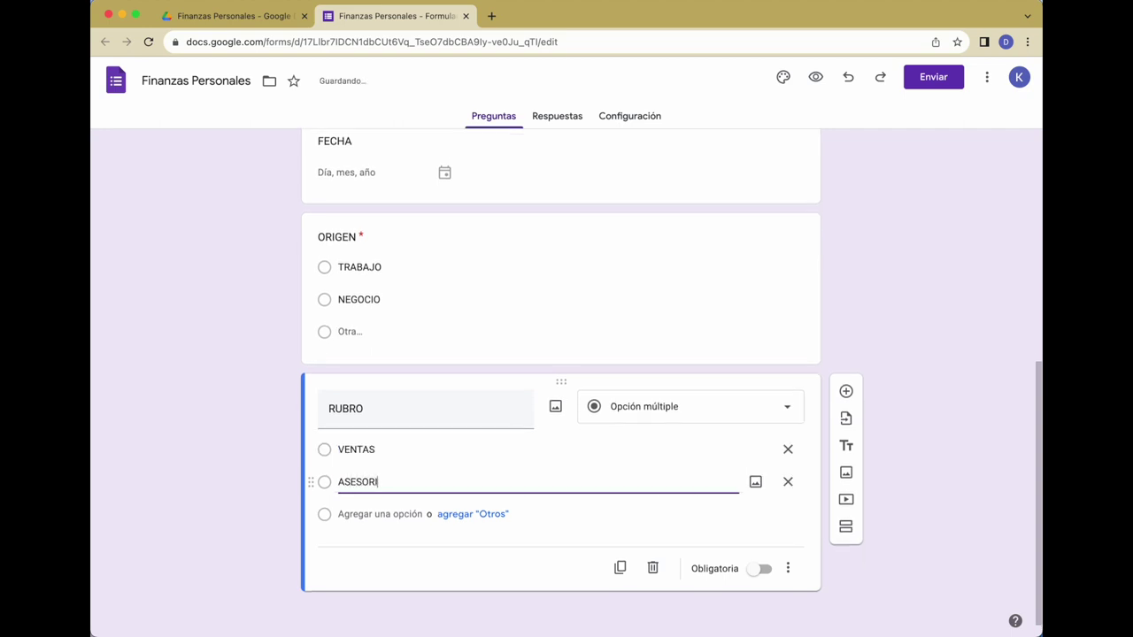
text(AS)
key(Return)
text(BONOS)
key(Return)
text(HORAS EXTRAS)
Add an Other choice to RUBRO, make it required, and start a MÉTODO DE PAGO question
scroll(478, 518, down, 2)
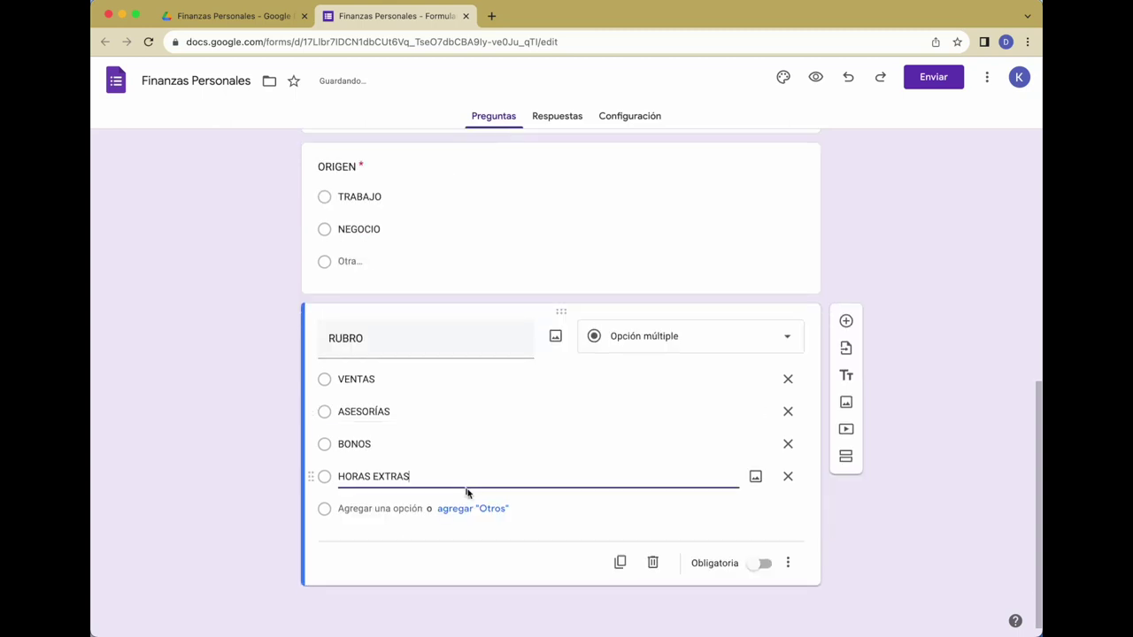
click(477, 514)
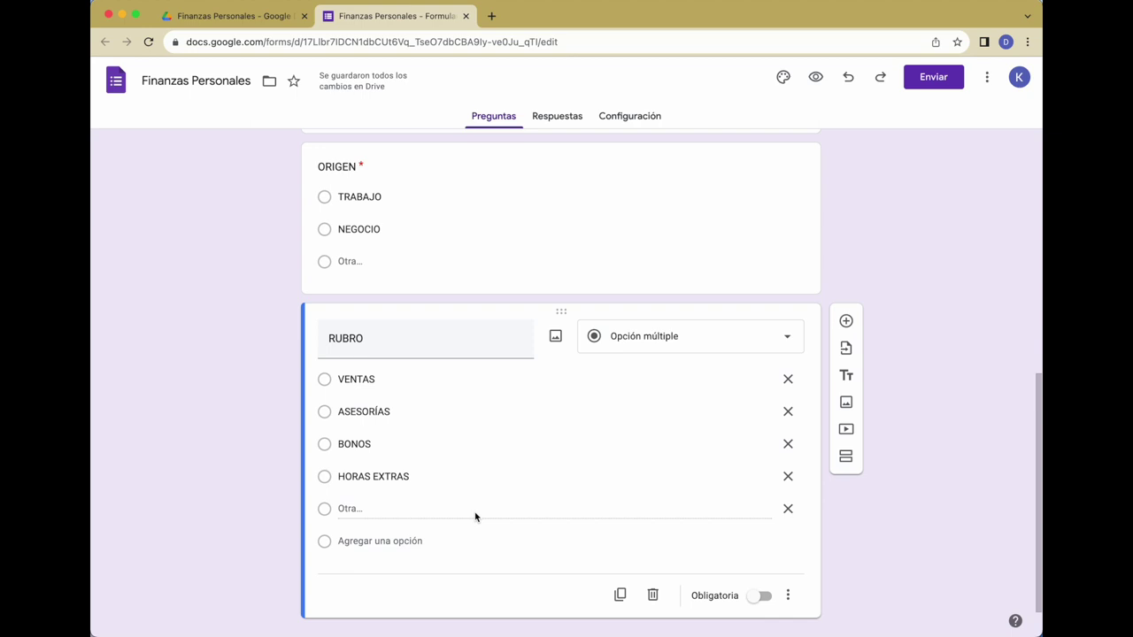
scroll(476, 517, down, 1)
click(764, 571)
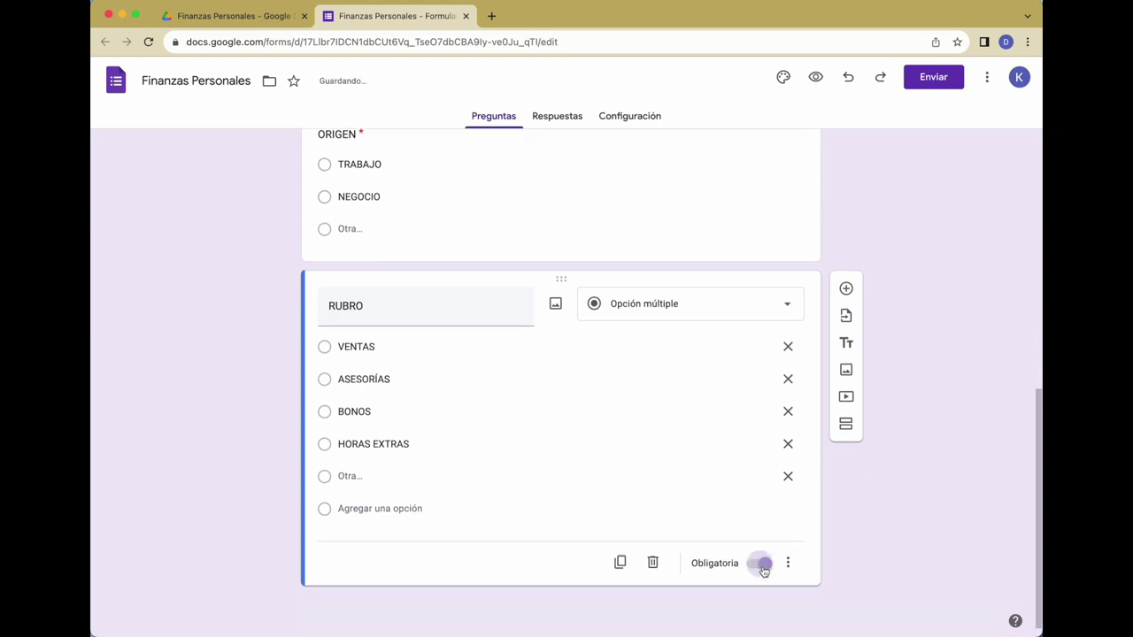
click(847, 289)
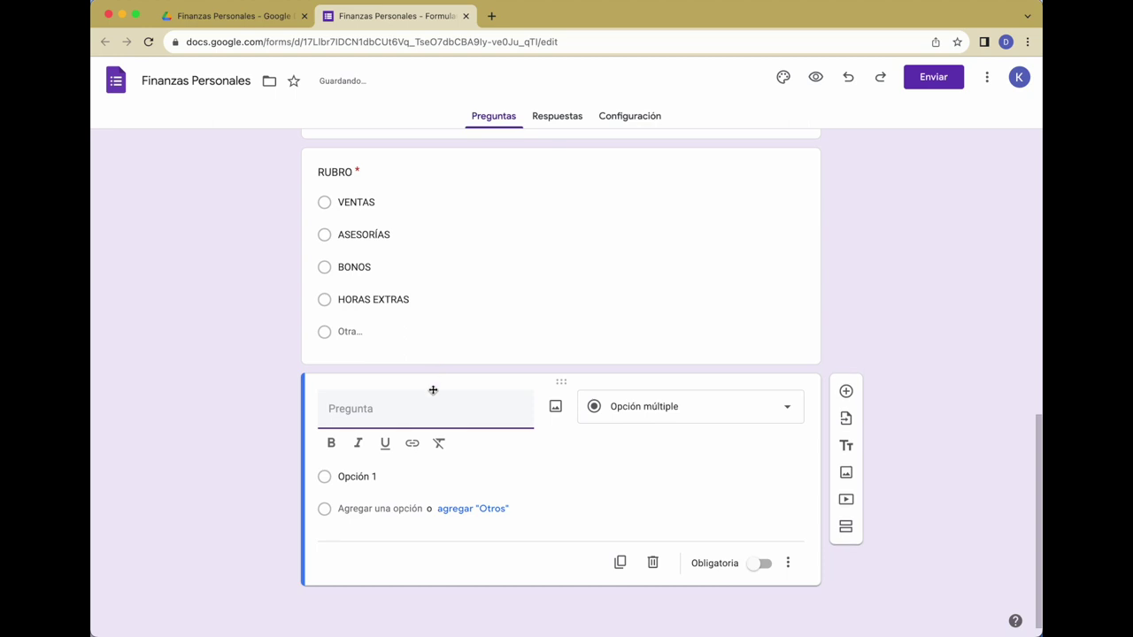
text(MÉTODO DE PAGO)
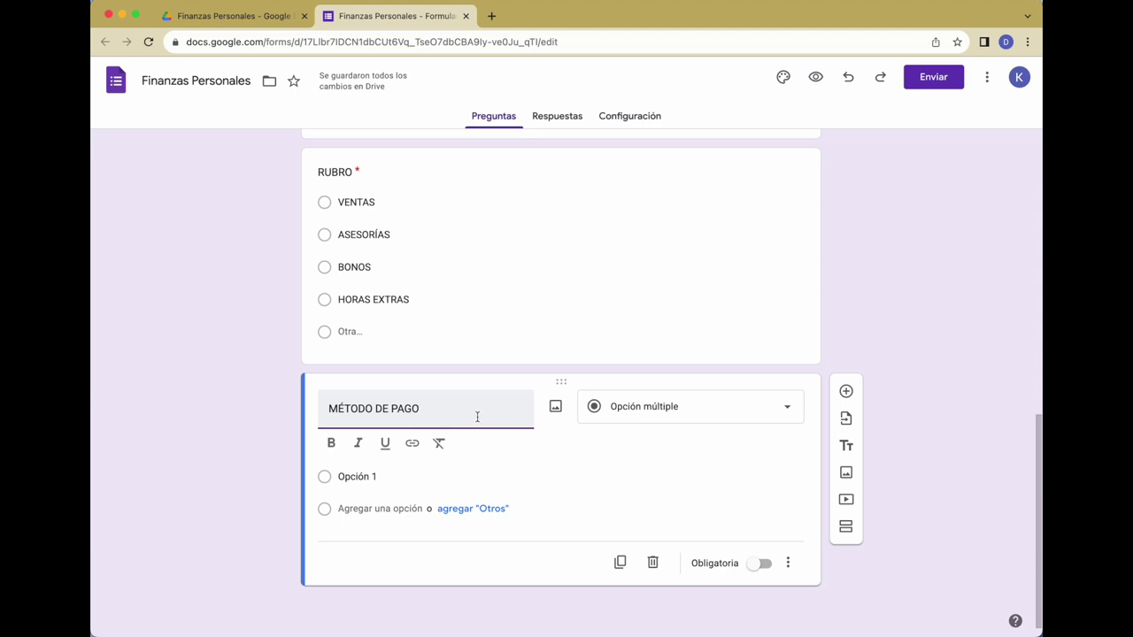
Give MÉTODO DE PAGO the choices CHASE BANK, BANK OF AMERICA and CASH
click(457, 476)
text(CHASE BANK)
key(Return)
text(BANK OF AMERICA)
key(Return)
text(CASH)
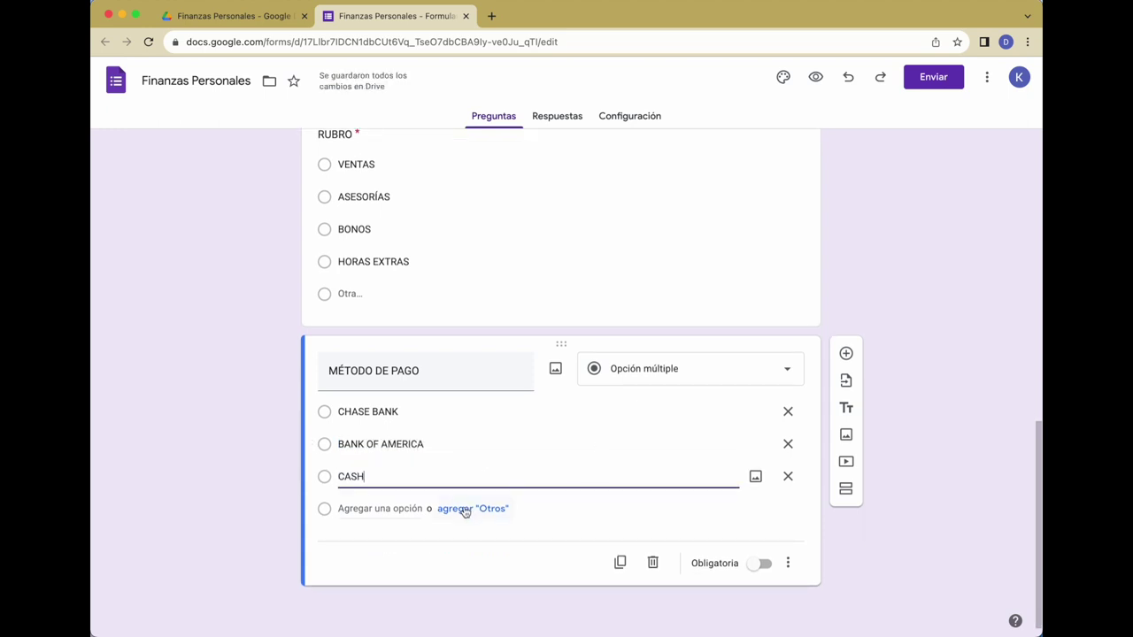
Add an Other choice, make MÉTODO DE PAGO required, and add a CANTIDAD question
click(469, 509)
click(759, 596)
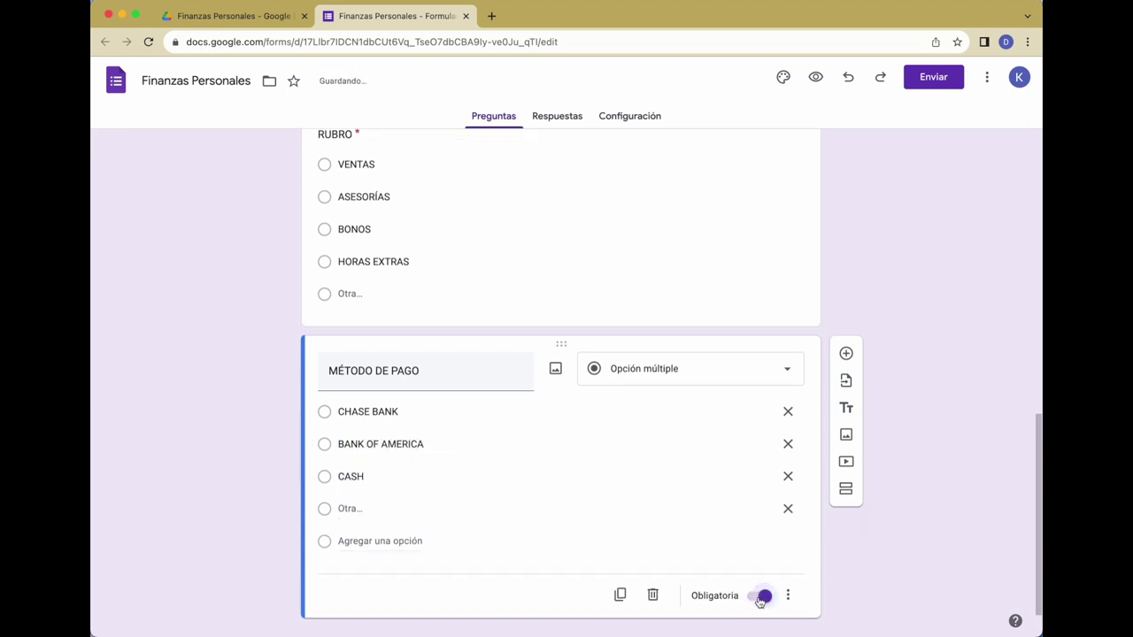
click(847, 322)
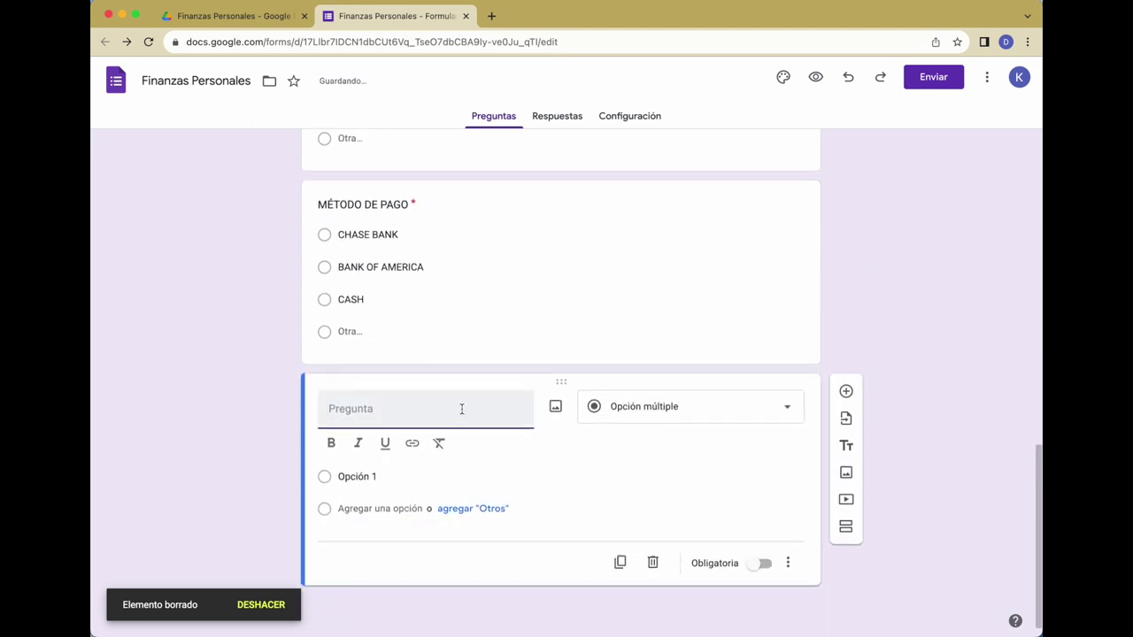
text(CANTIDAD)
Set CANTIDAD to a required Respuesta corta question, then add a question titled DETALLE
click(646, 438)
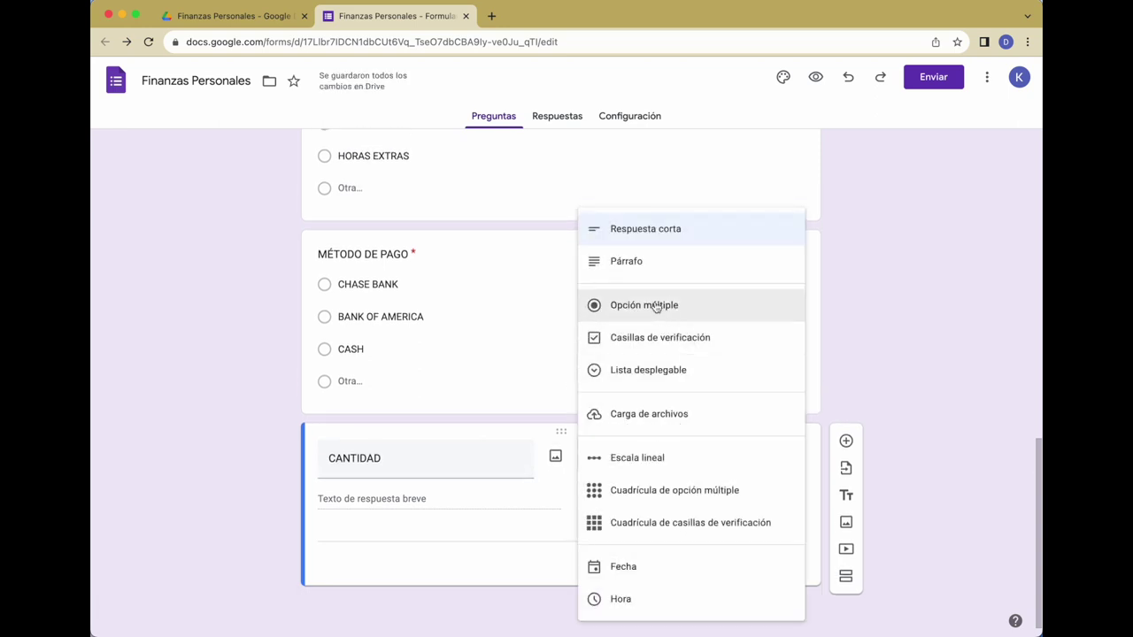
click(667, 230)
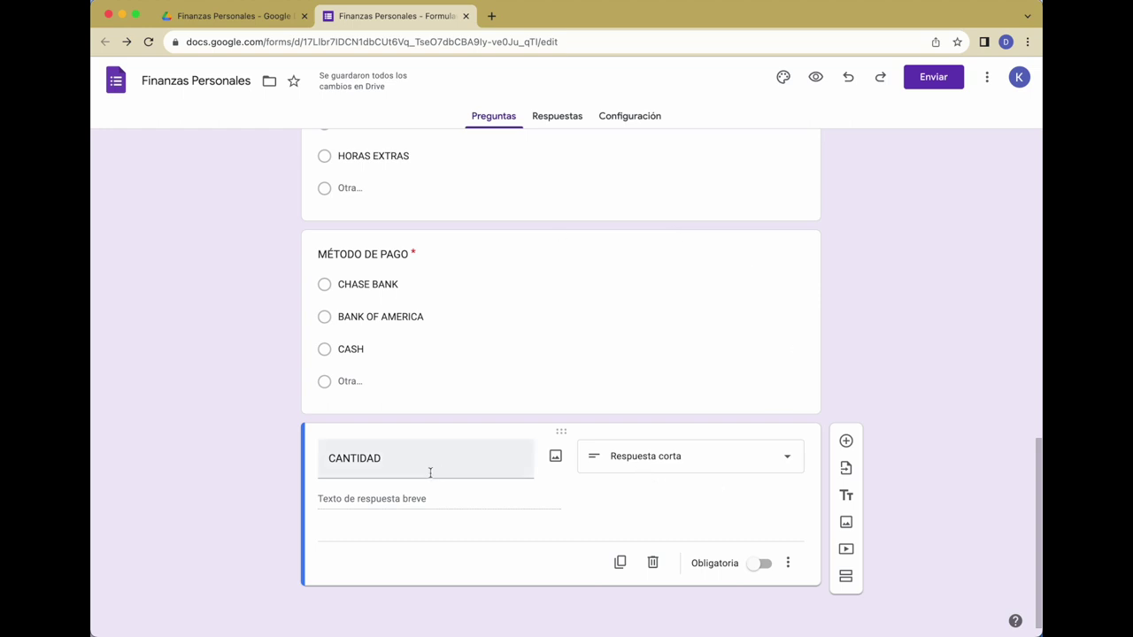
click(754, 568)
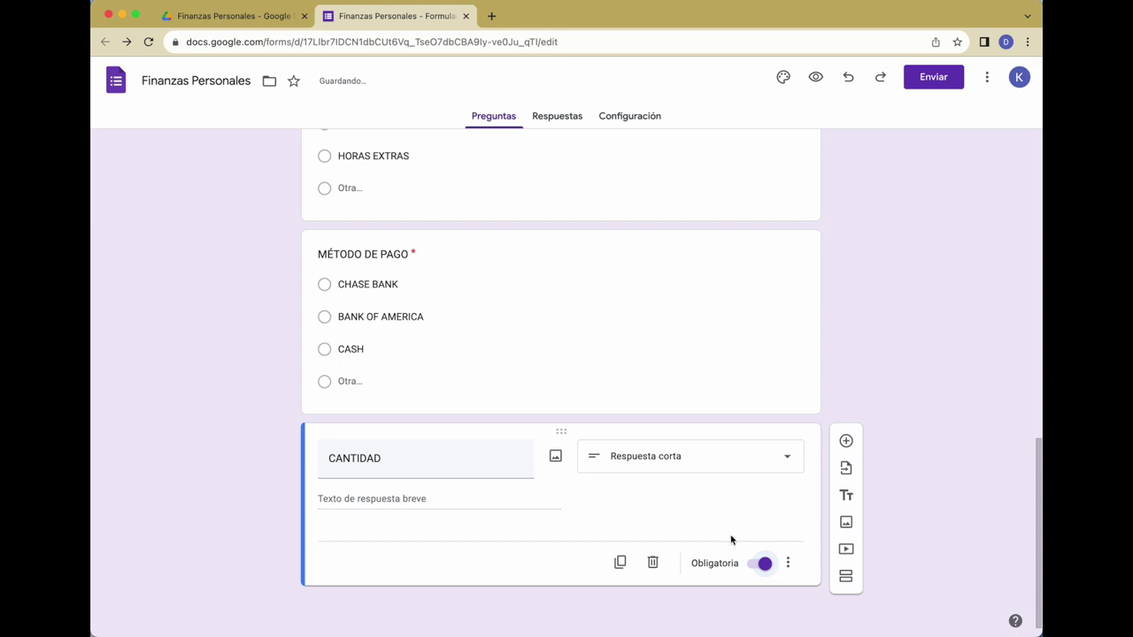
click(845, 441)
text(DETALLE)
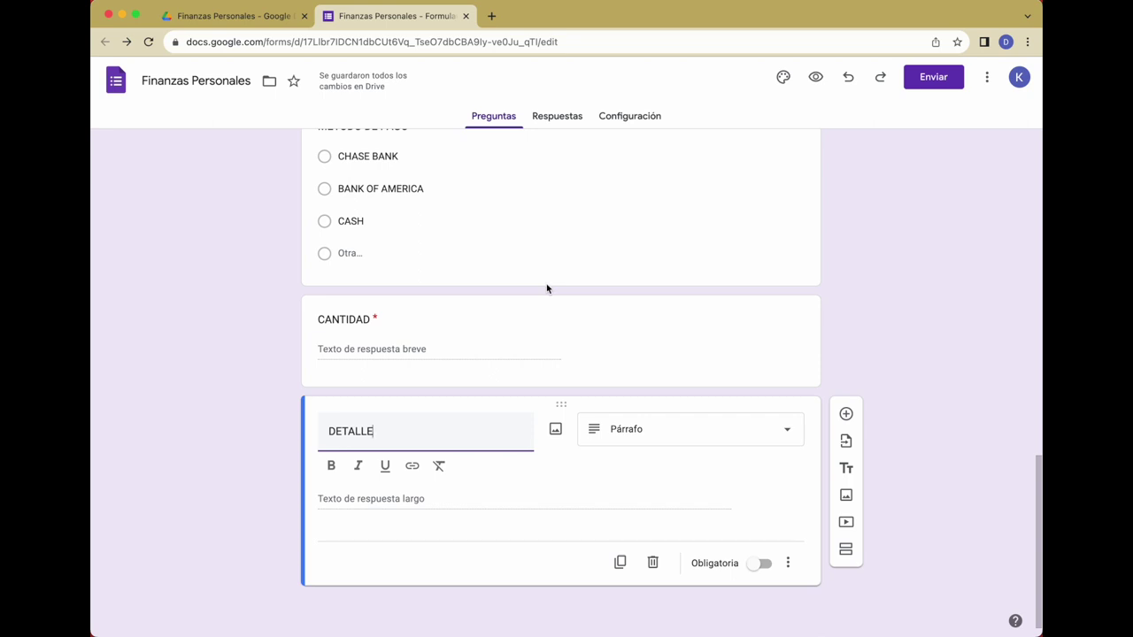
Add a third section and set section 2 to submit the form afterward
click(847, 549)
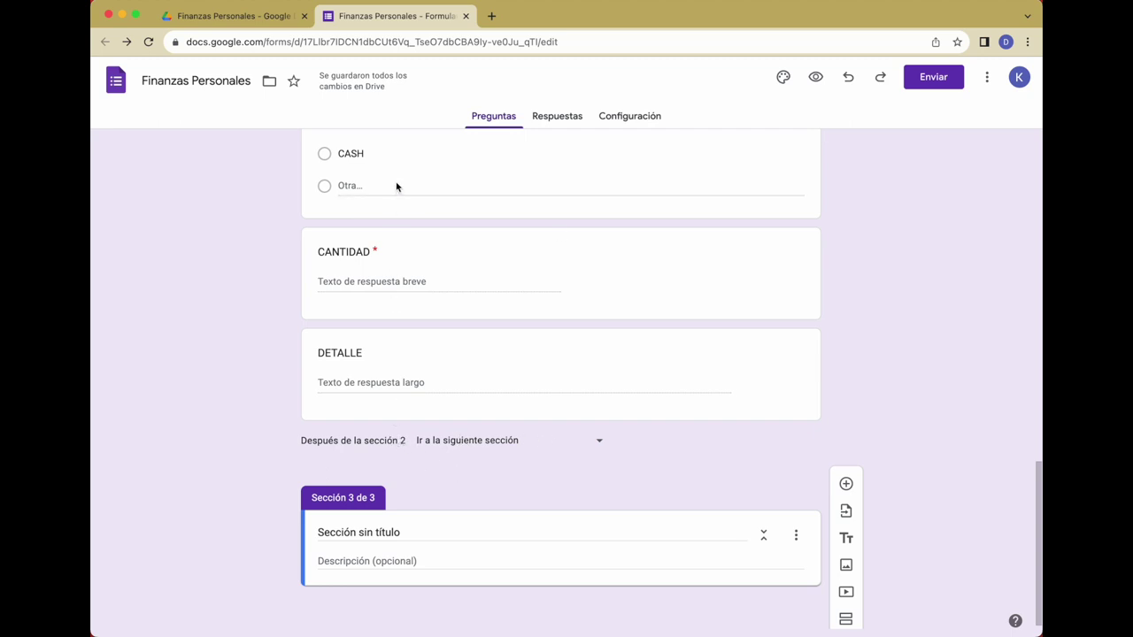
click(599, 447)
click(485, 572)
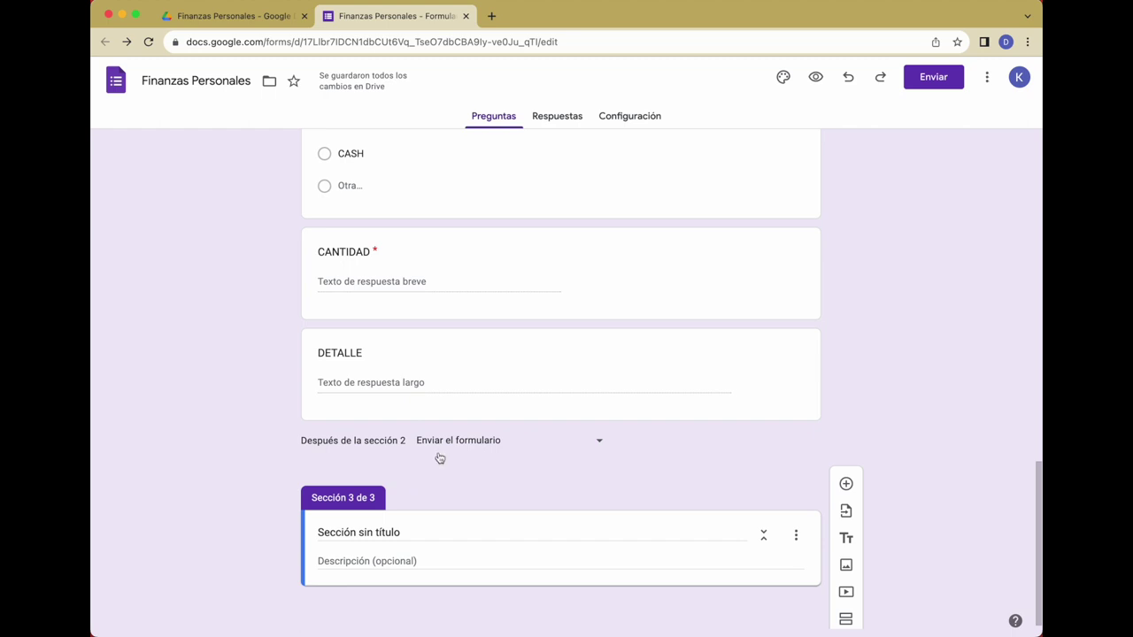
Title the third section 'EGRESO'
scroll(472, 448, down, 1)
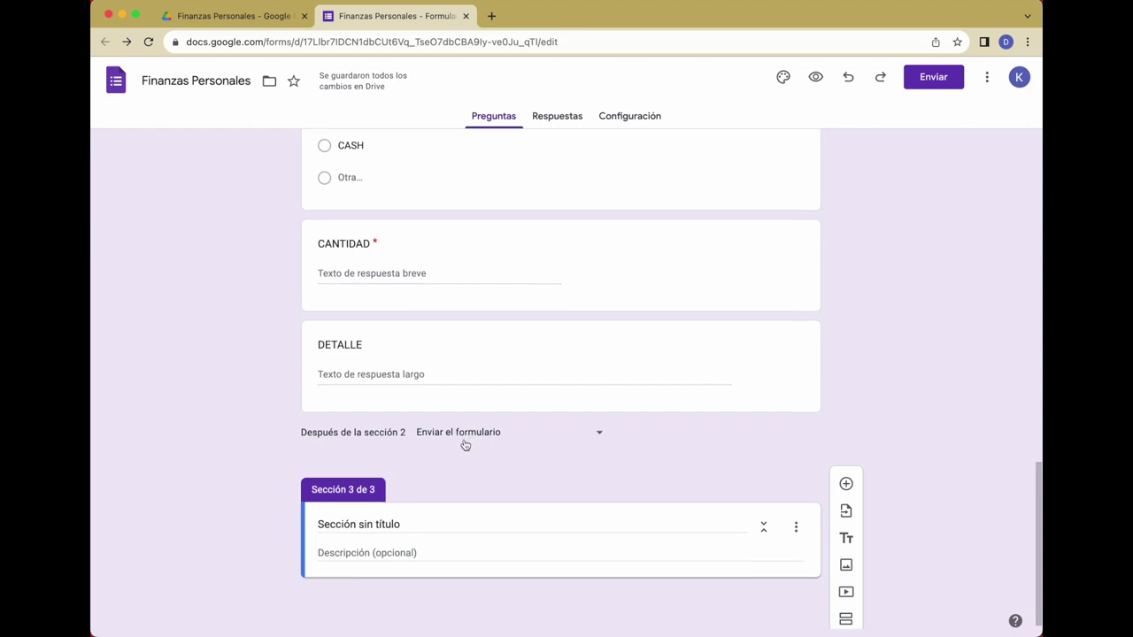
scroll(398, 523, down, 1)
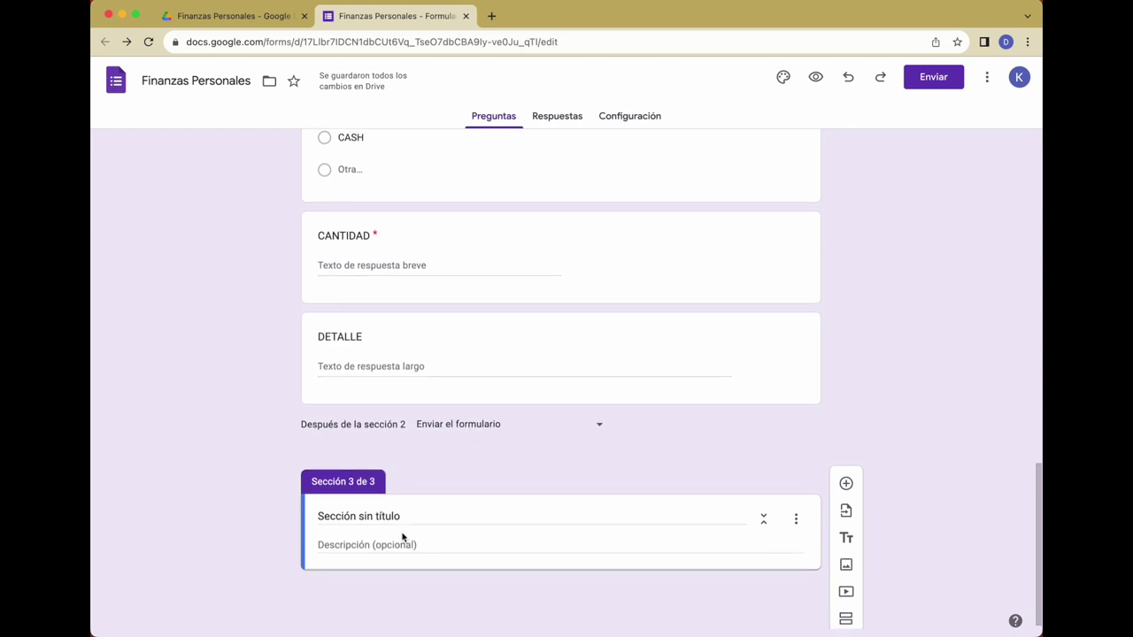
click(397, 517)
text(EGRESO)
scroll(623, 507, down, 1)
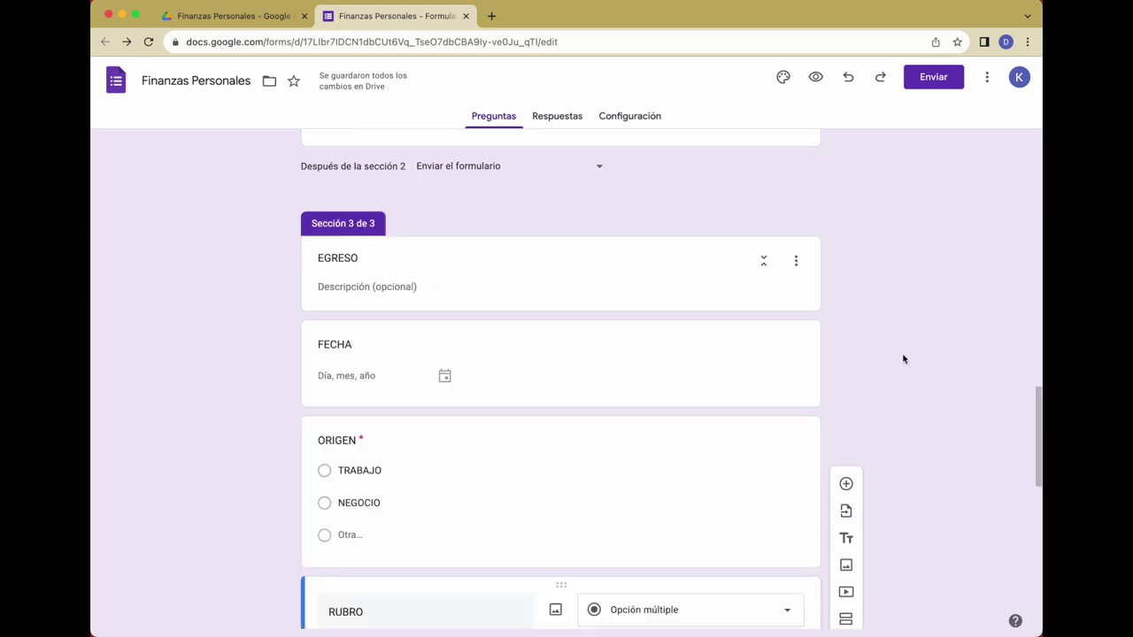
Rename the EGRESO section's ORIGEN question to DESTINO
scroll(199, 397, down, 3)
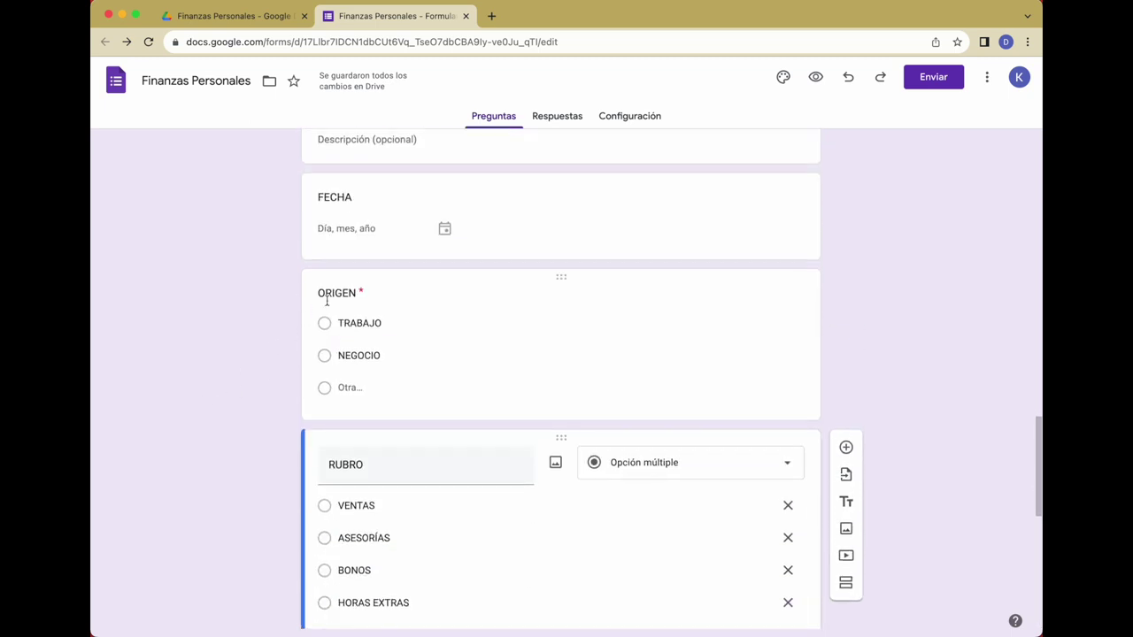
double_click(333, 298)
text(DESTINO)
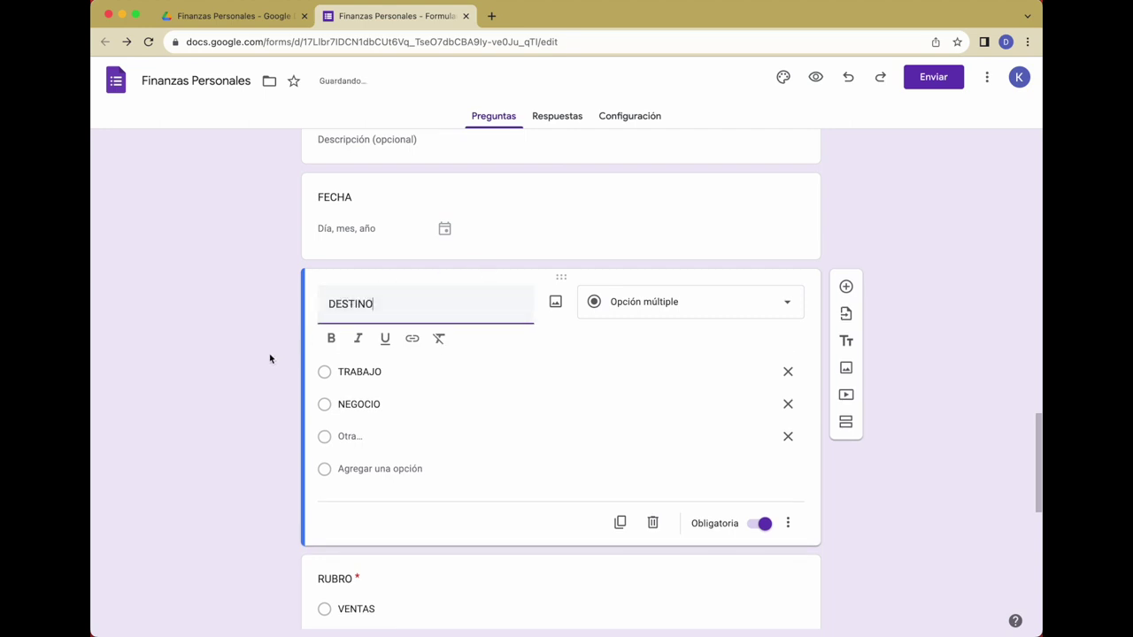
Add RENTA and COMIDA as RUBRO options after HORAS EXTRAS
scroll(272, 359, down, 1)
scroll(272, 359, down, 1)
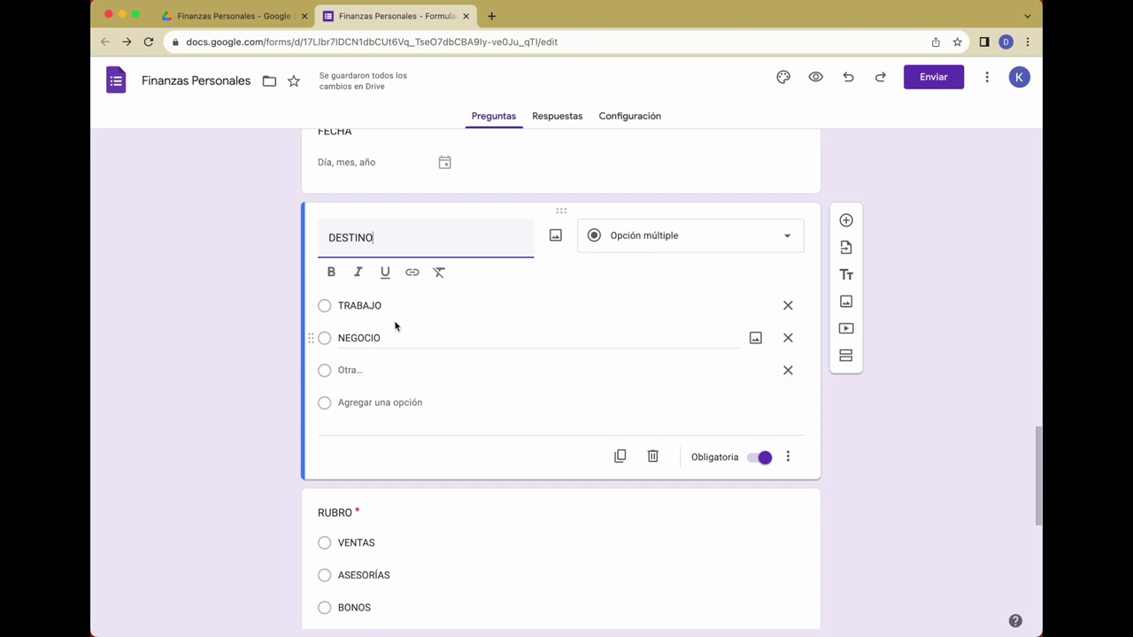
mouse_move(371, 403)
scroll(312, 363, down, 5)
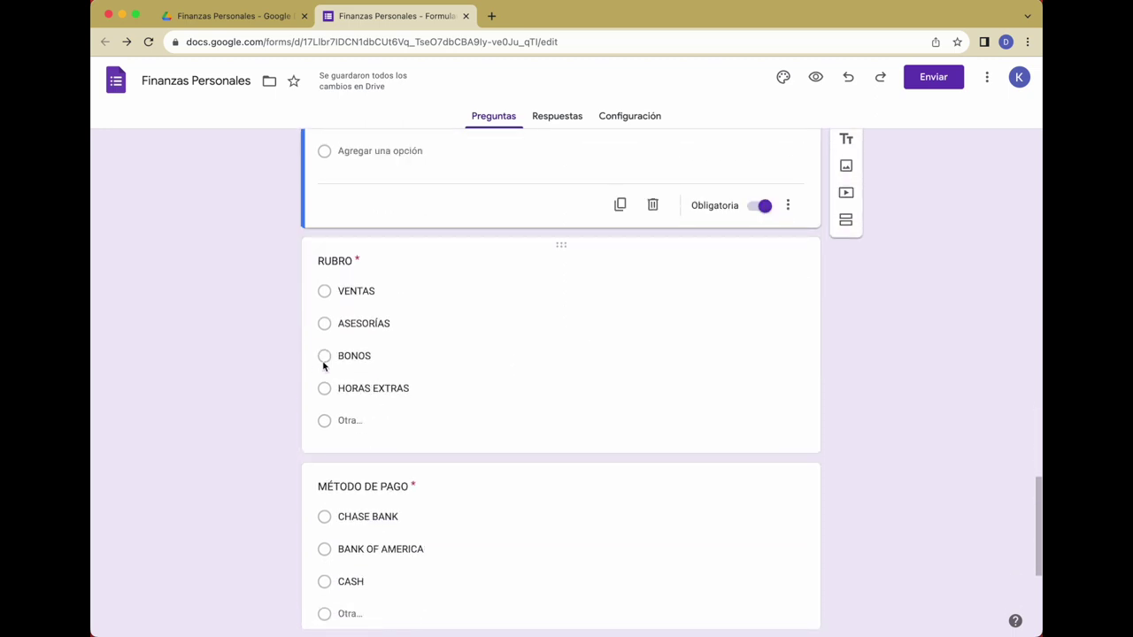
click(444, 389)
key(Return)
text(RE)
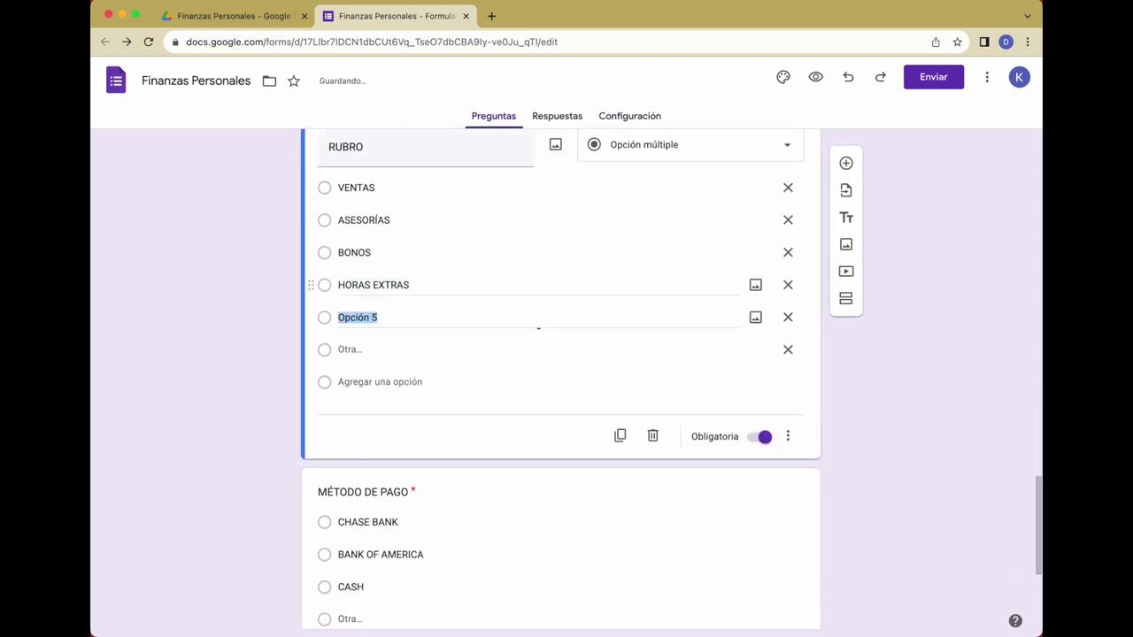
text(NTA)
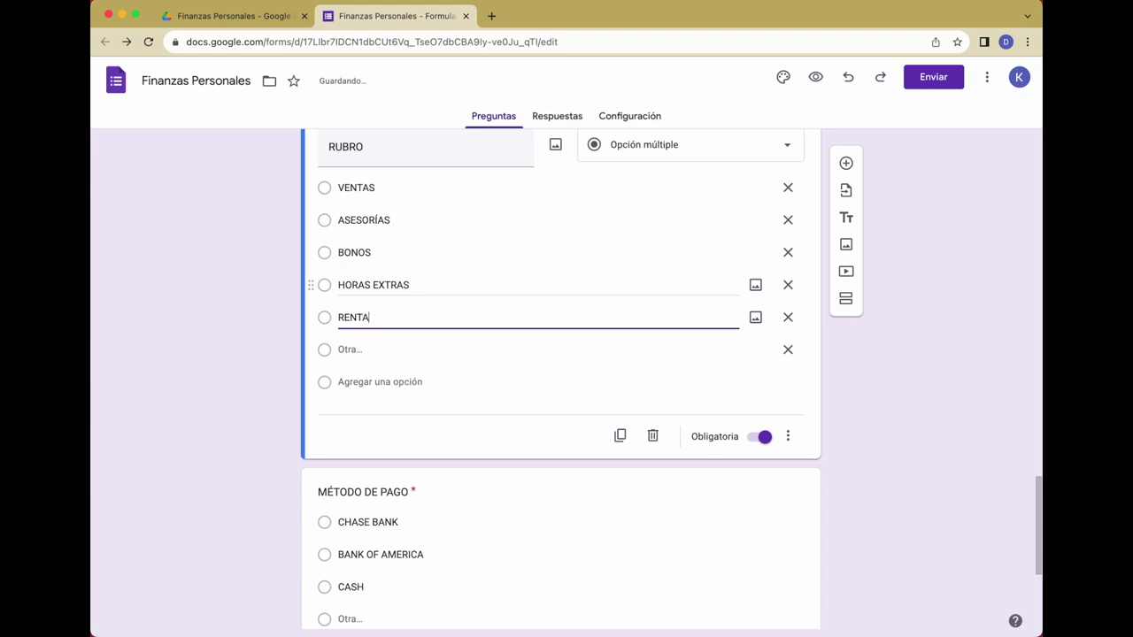
key(Return)
text(COMID)
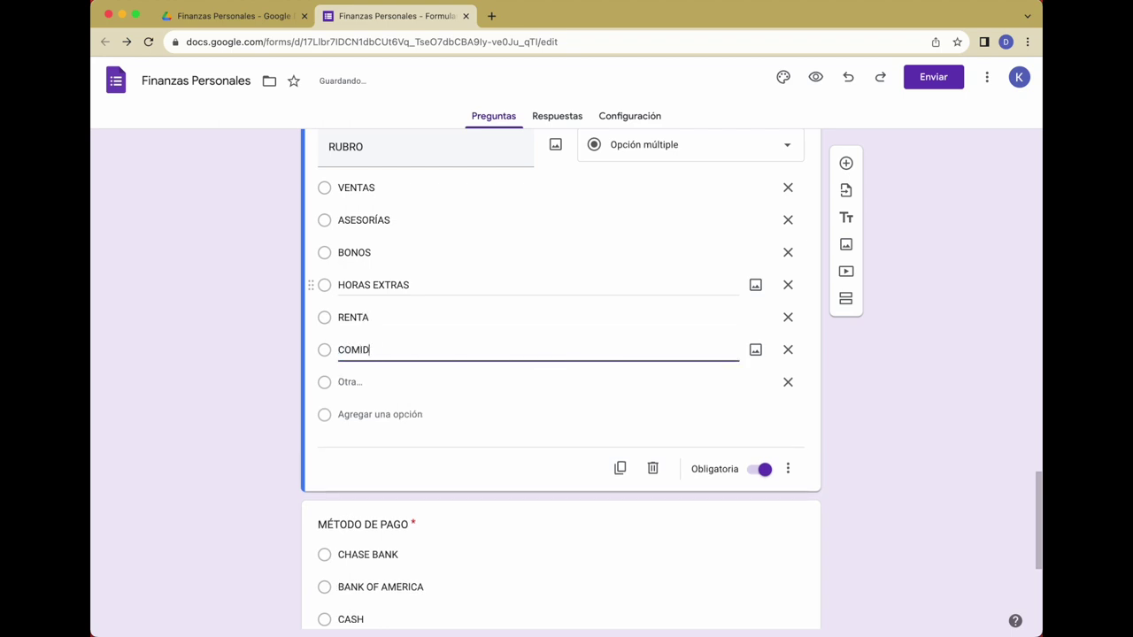
text(A)
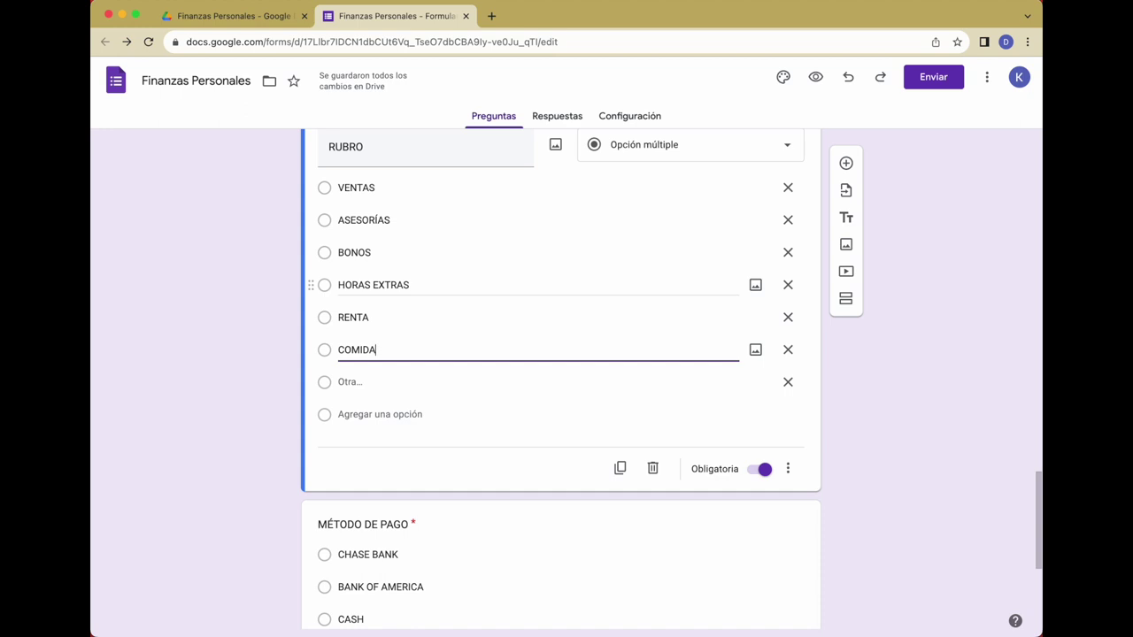
scroll(819, 354, down, 3)
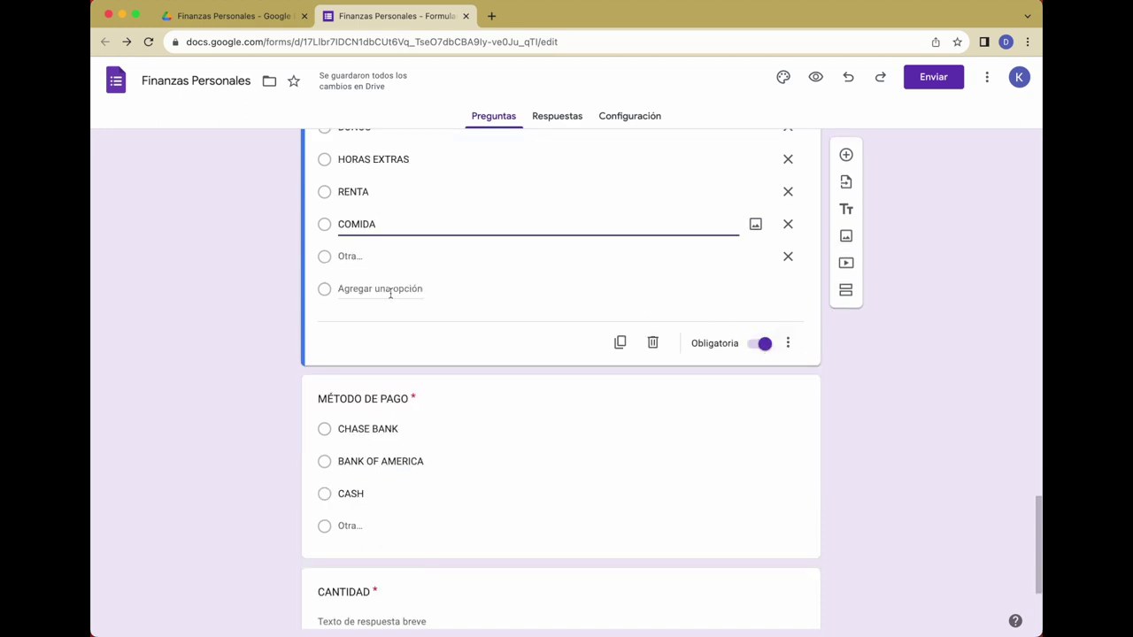
scroll(499, 332, down, 1)
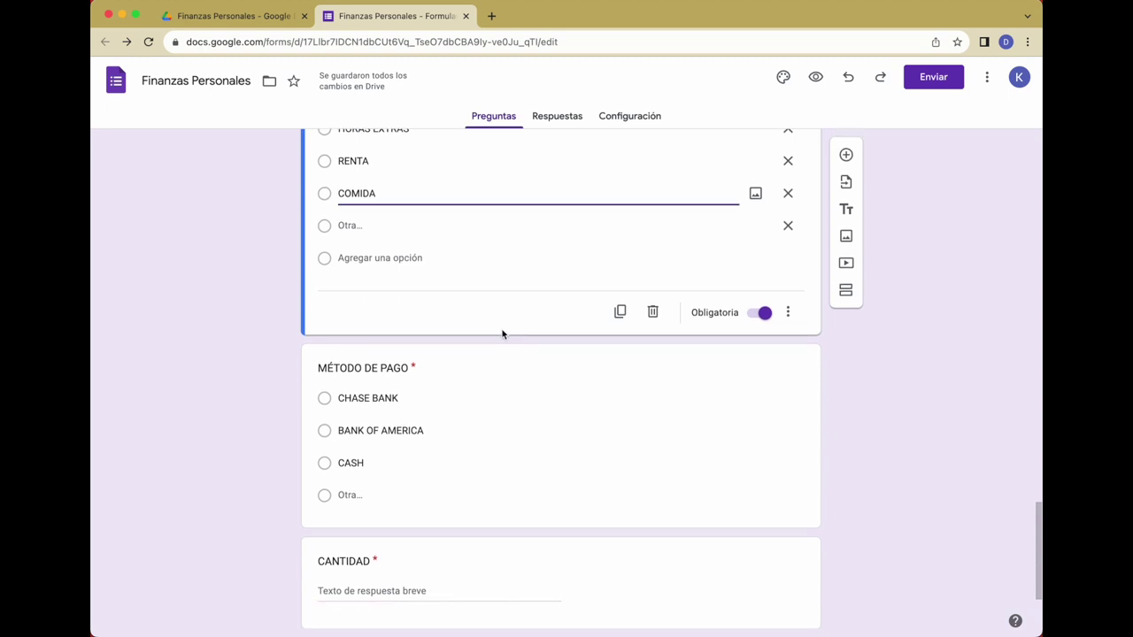
scroll(501, 332, down, 2)
scroll(502, 333, down, 1)
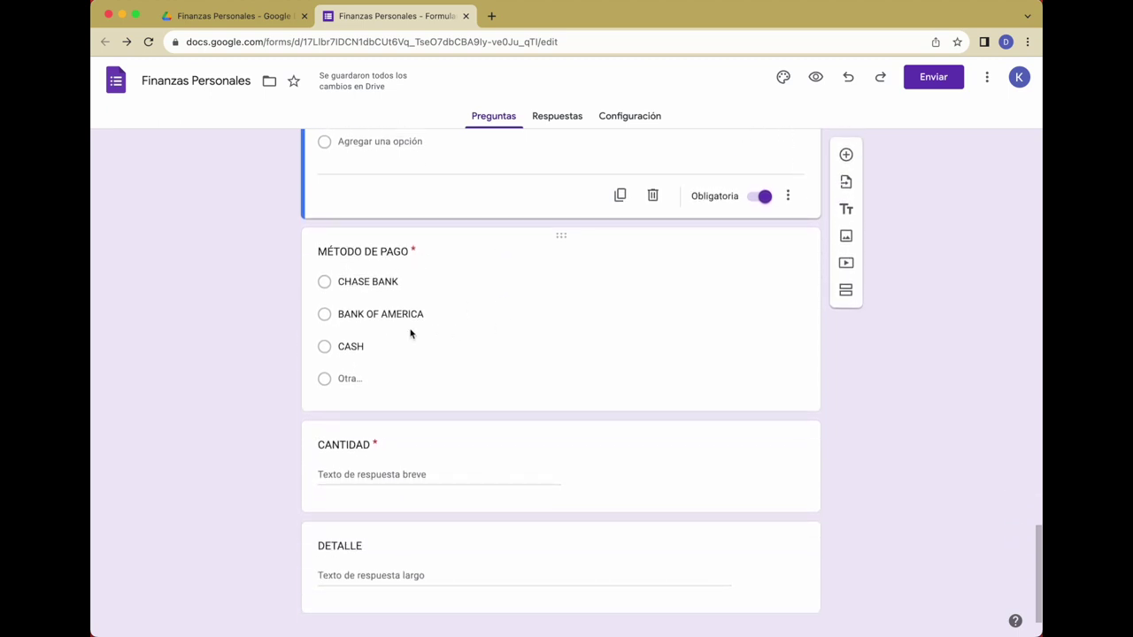
scroll(456, 349, down, 1)
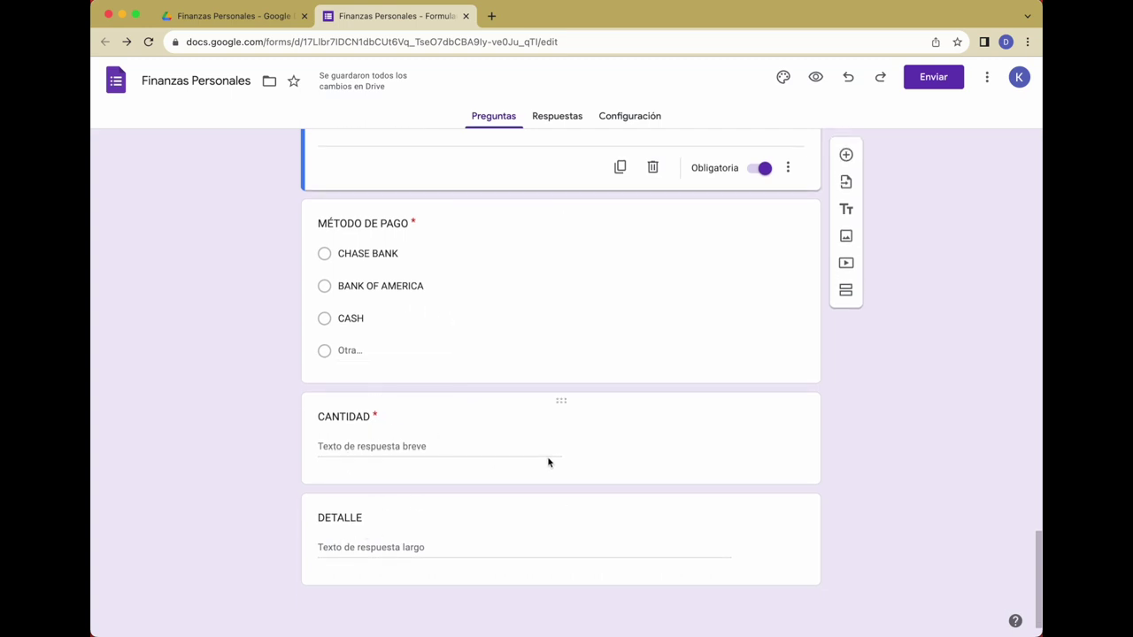
scroll(544, 468, up, 5)
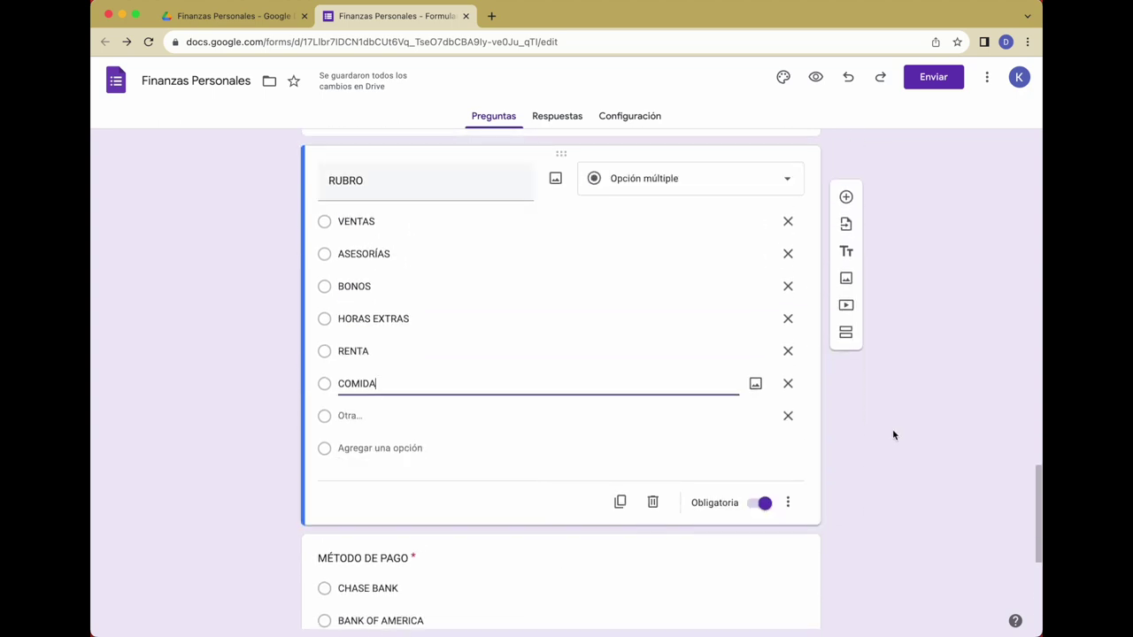
scroll(891, 432, up, 10)
scroll(891, 432, up, 10)
scroll(891, 432, up, 10)
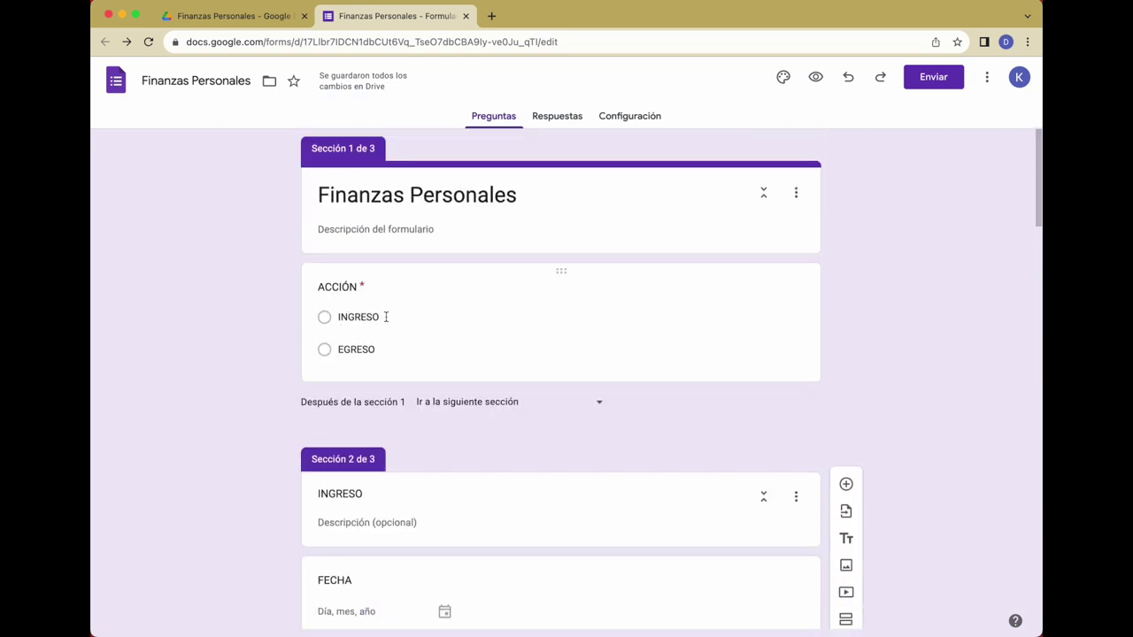
Turn on answer-based branching for ACCIÓN: INGRESO goes to section 2, EGRESO to section 3
click(447, 319)
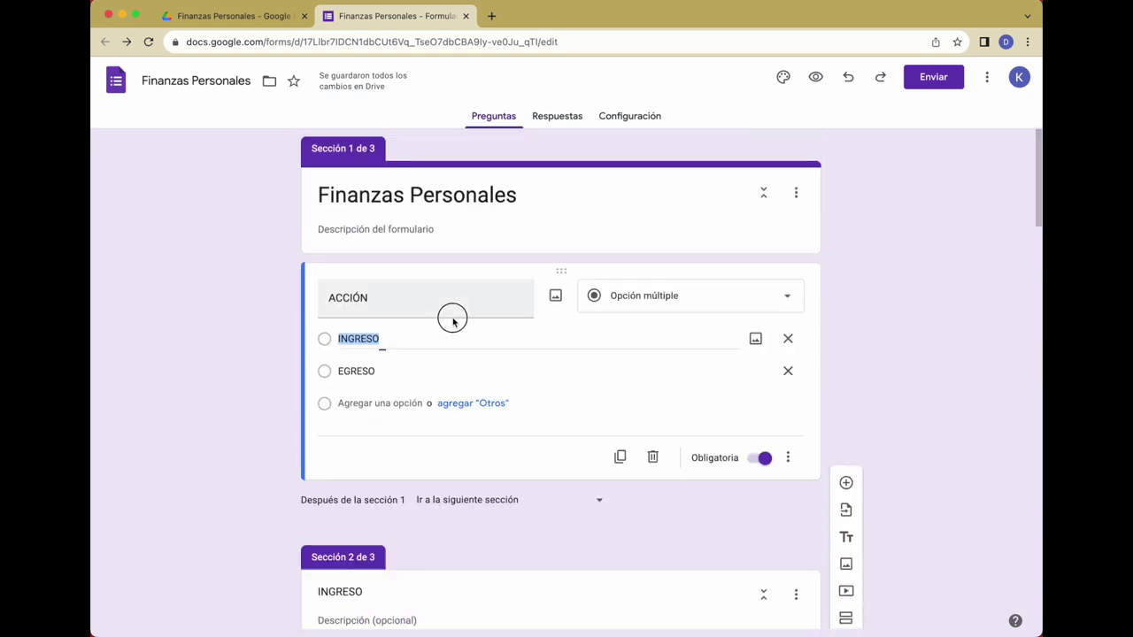
click(790, 460)
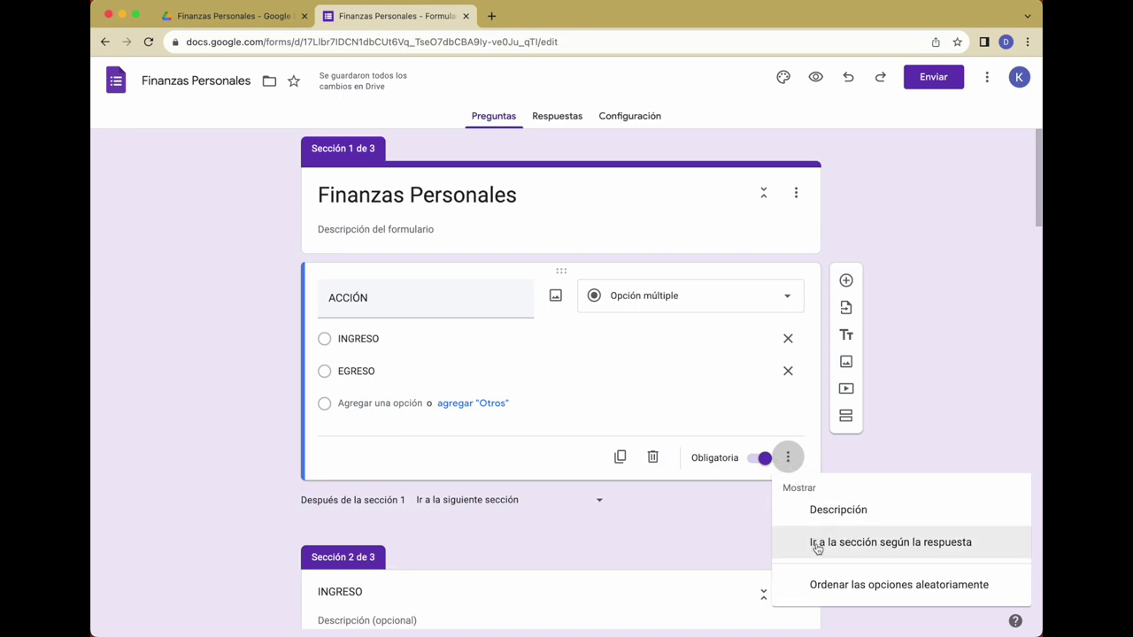
click(825, 543)
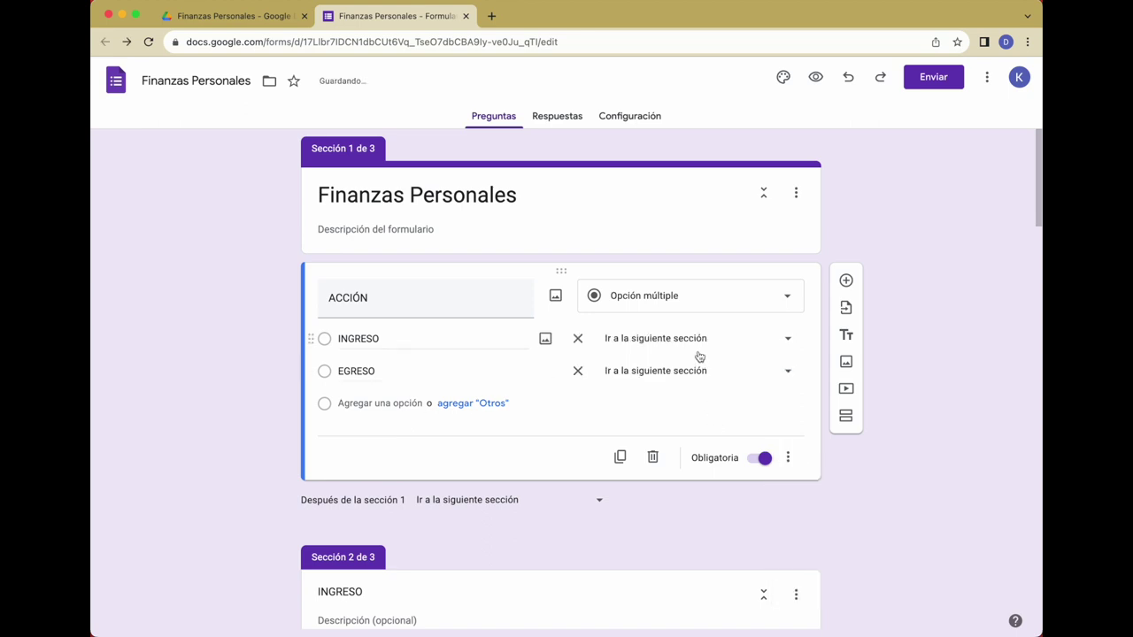
click(785, 345)
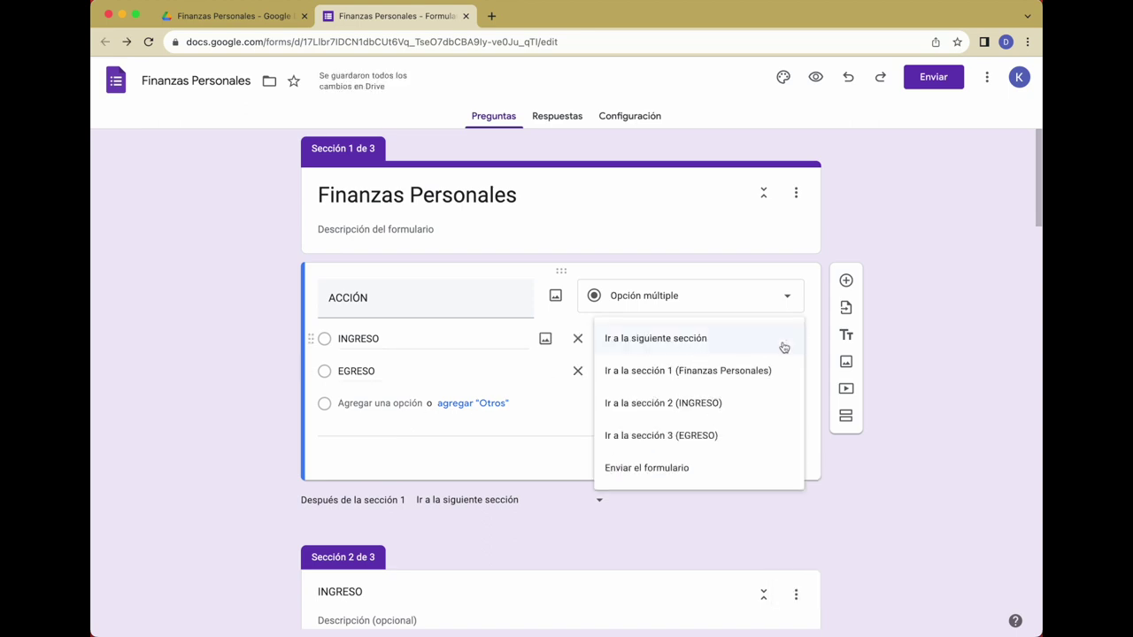
click(741, 402)
click(717, 372)
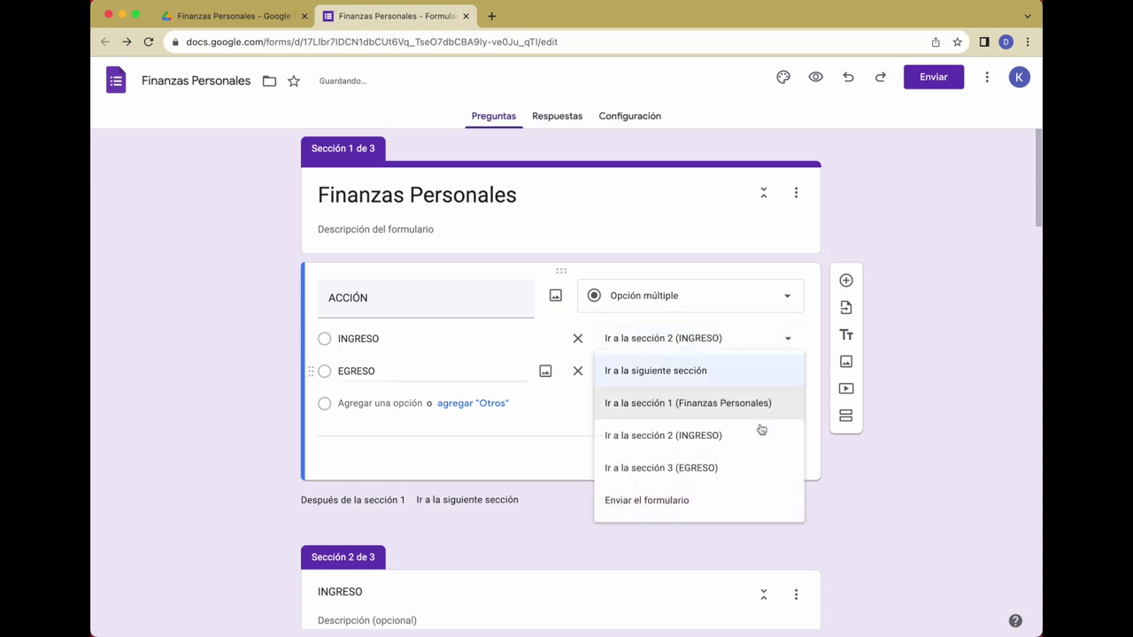
click(759, 472)
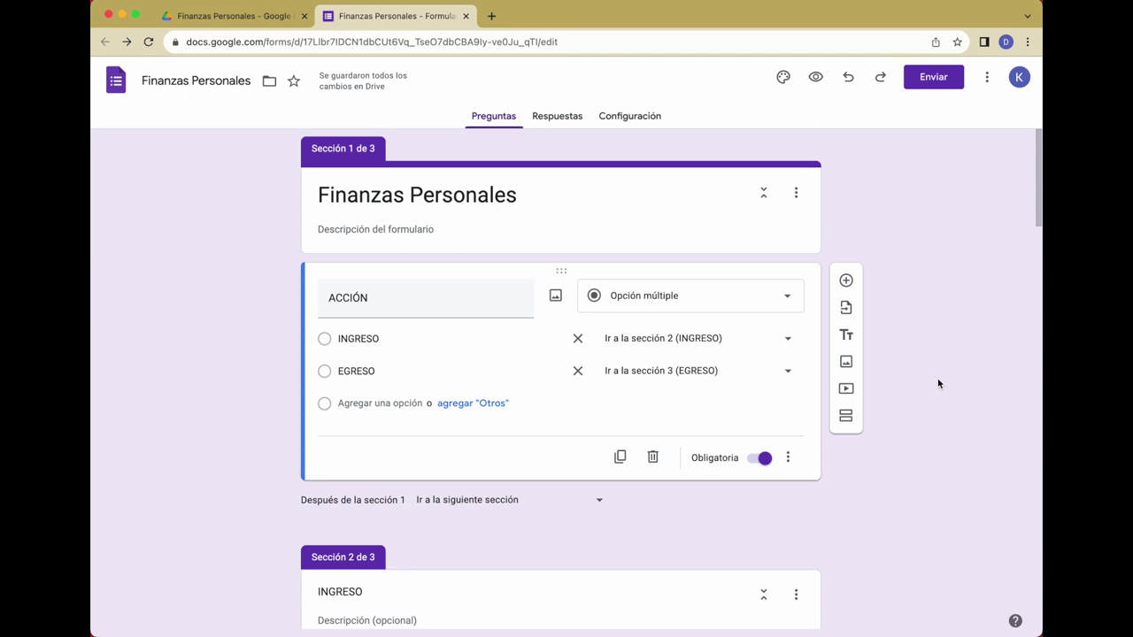
scroll(940, 383, down, 1)
scroll(941, 383, down, 2)
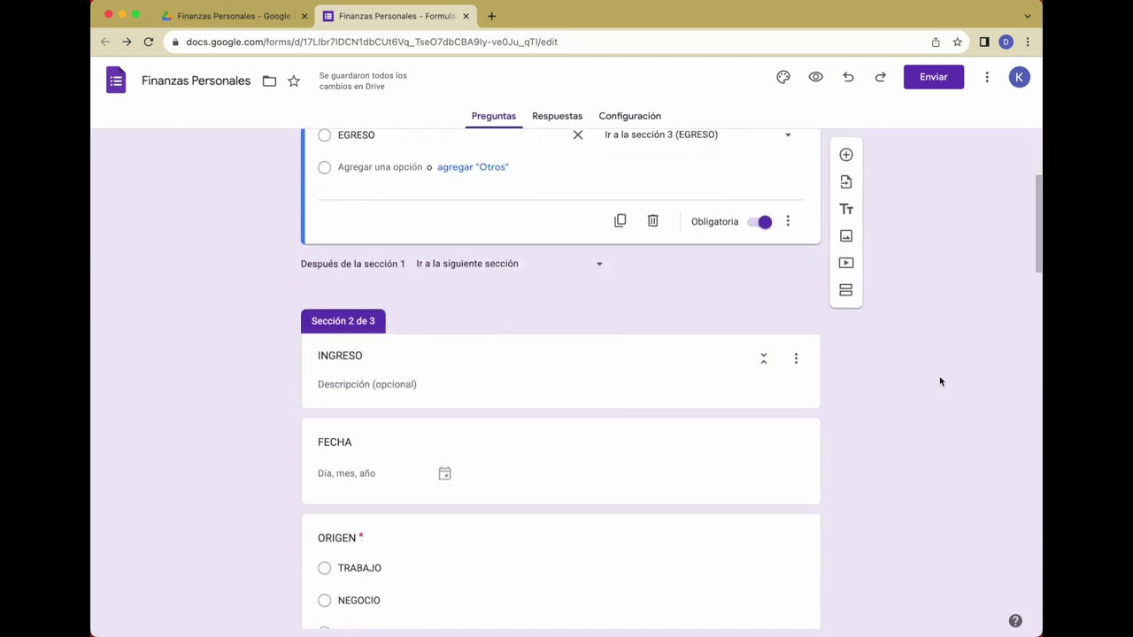
Link the form's responses to a newly created 'Finanzas Personales (Respuestas)' spreadsheet
scroll(940, 384, down, 2)
scroll(940, 381, up, 2)
scroll(940, 381, up, 2)
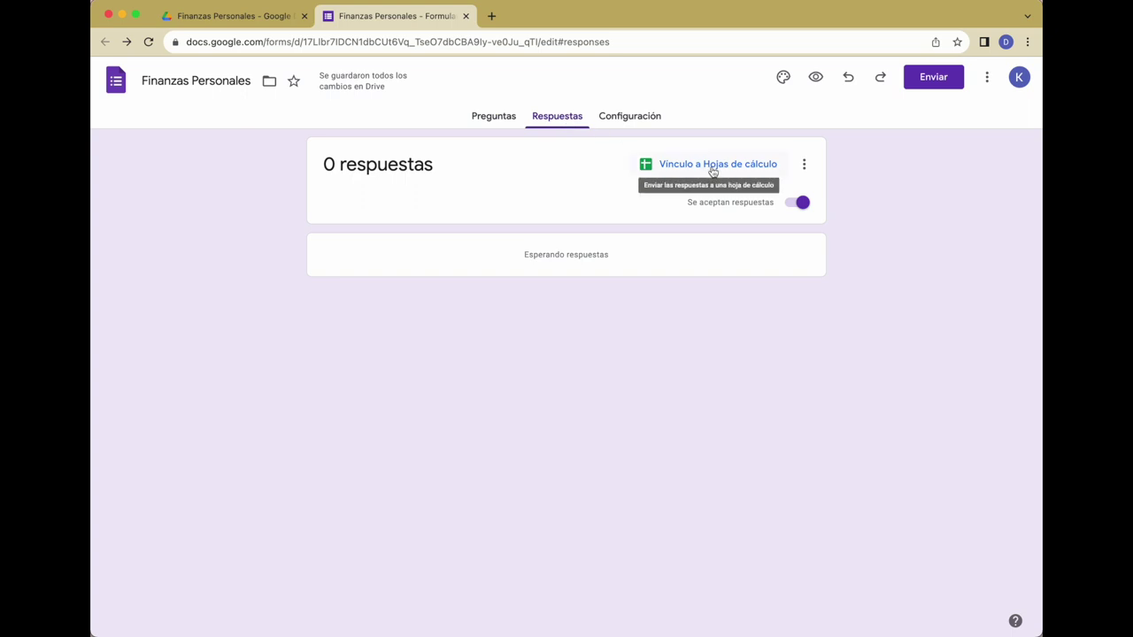
click(713, 170)
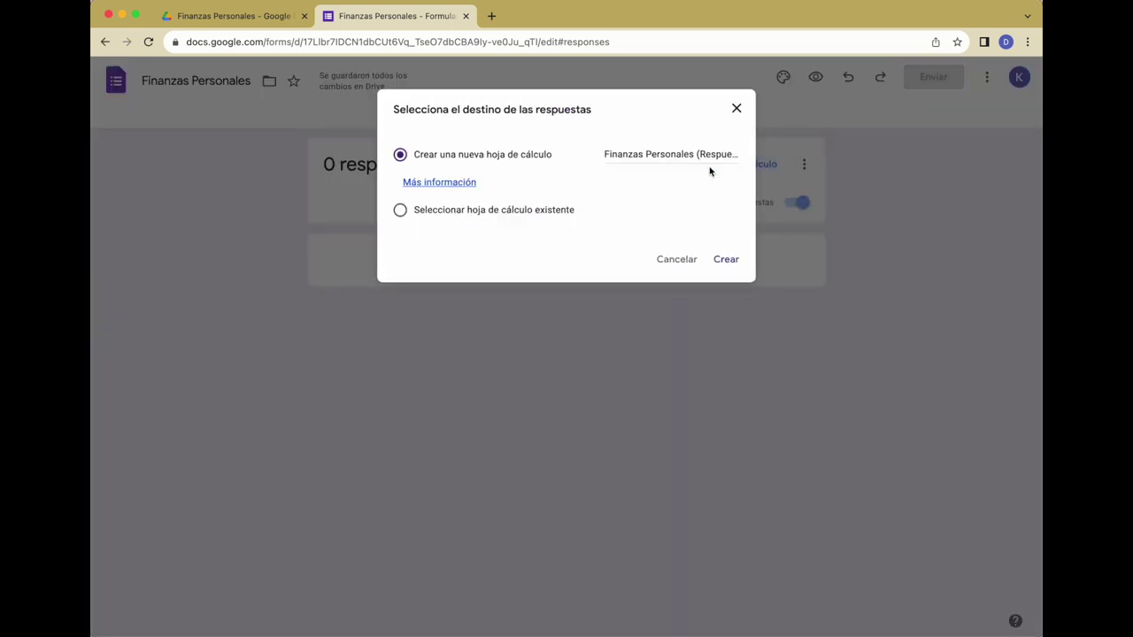
click(725, 261)
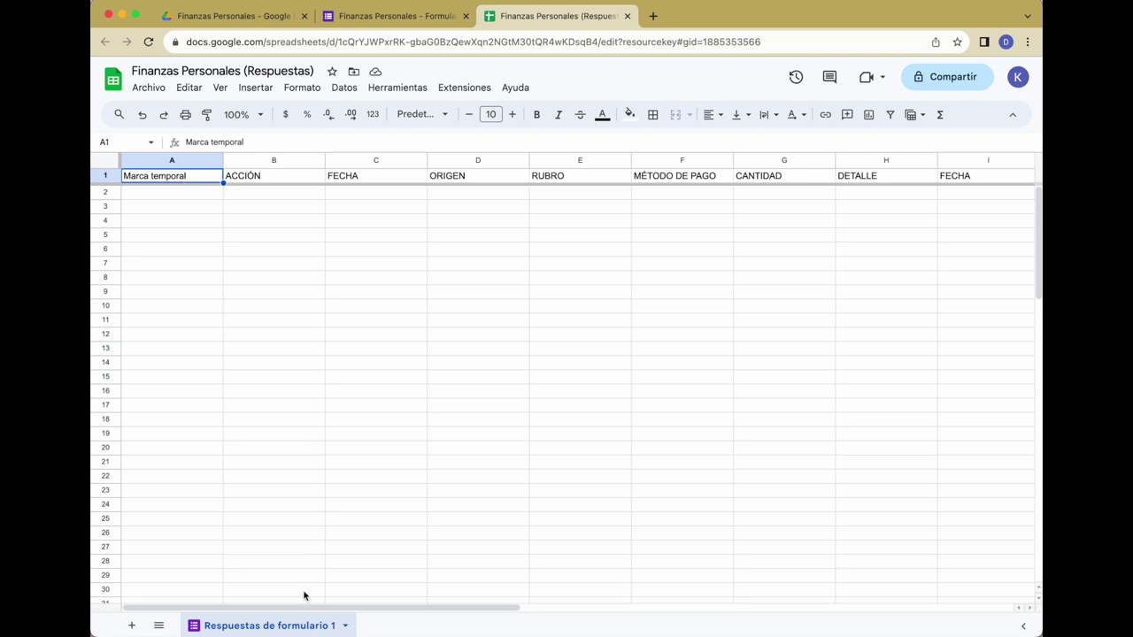
Rename the 'Respuestas de formulario 1' sheet to ENCUESTA
double_click(298, 627)
text(ENCUESTA)
key(Return)
click(108, 264)
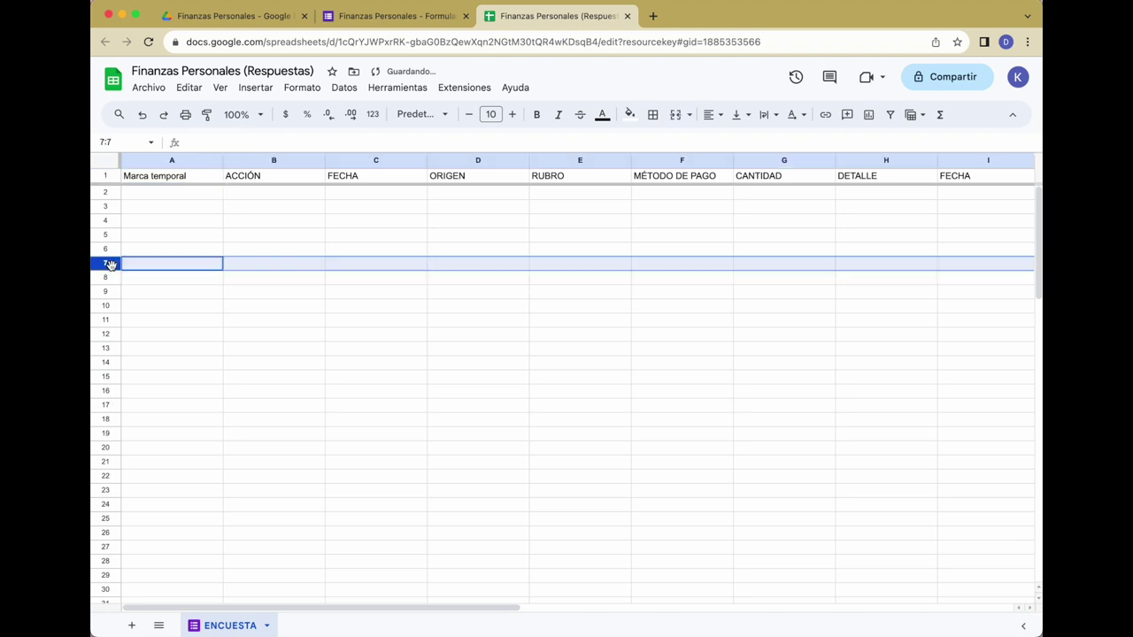
click(152, 253)
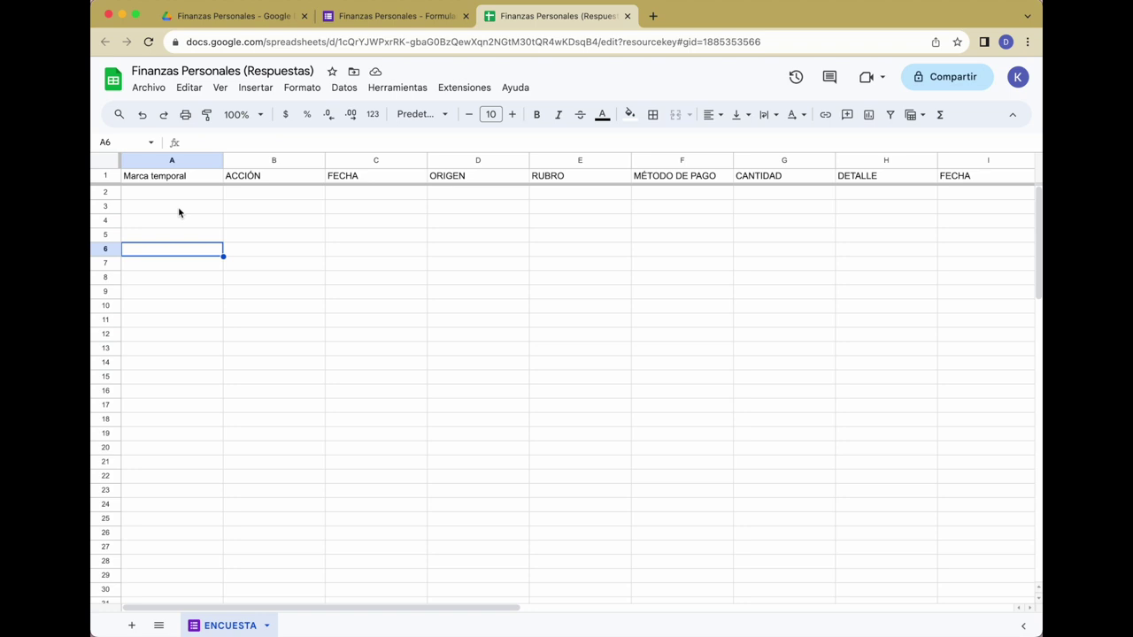
Review the row 1 headers from ACCIÓN, FECHA, ORIGEN and RUBRO through DETALLE
scroll(449, 230, right, 5)
scroll(449, 230, right, 8)
scroll(425, 228, left, 5)
scroll(426, 230, left, 8)
click(242, 178)
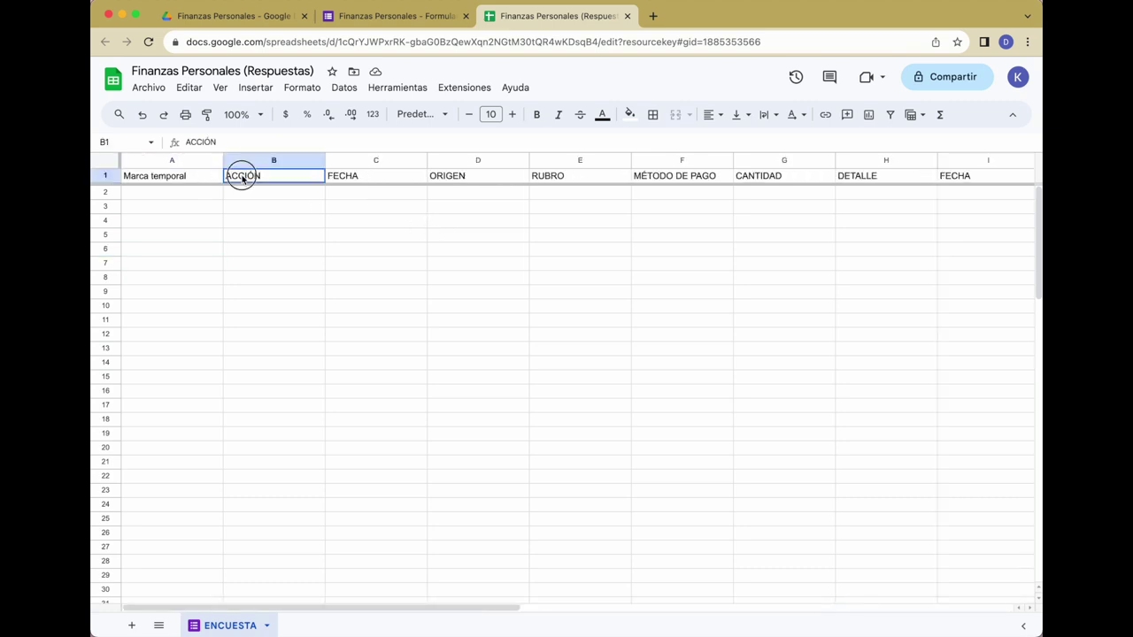
click(362, 177)
click(434, 174)
click(529, 181)
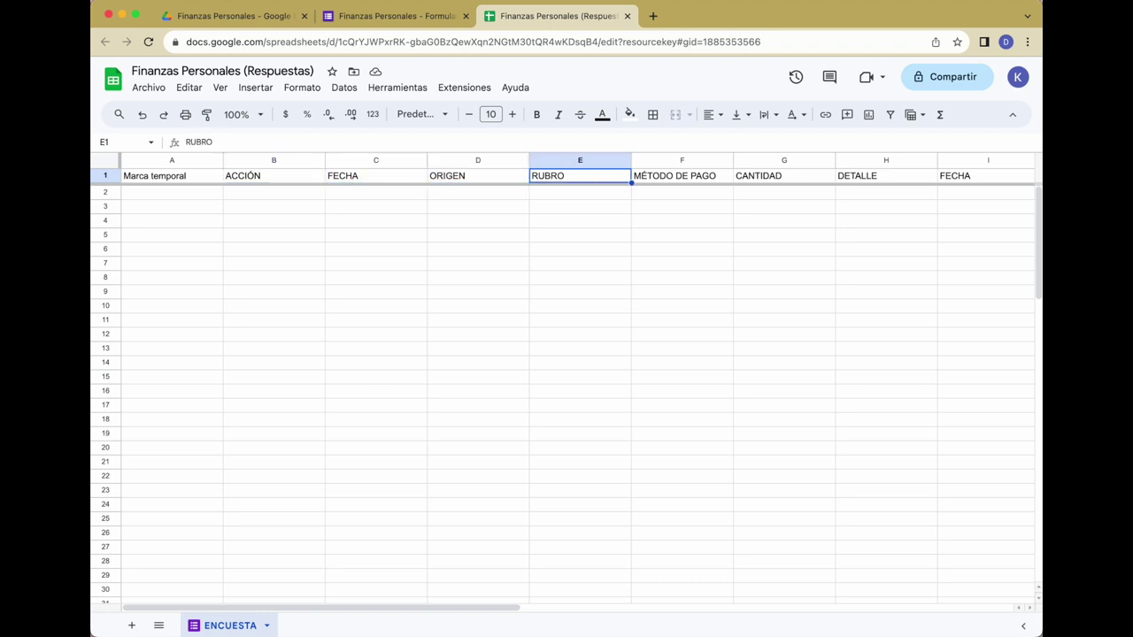
key(Right)
key(Right)
key(Right)
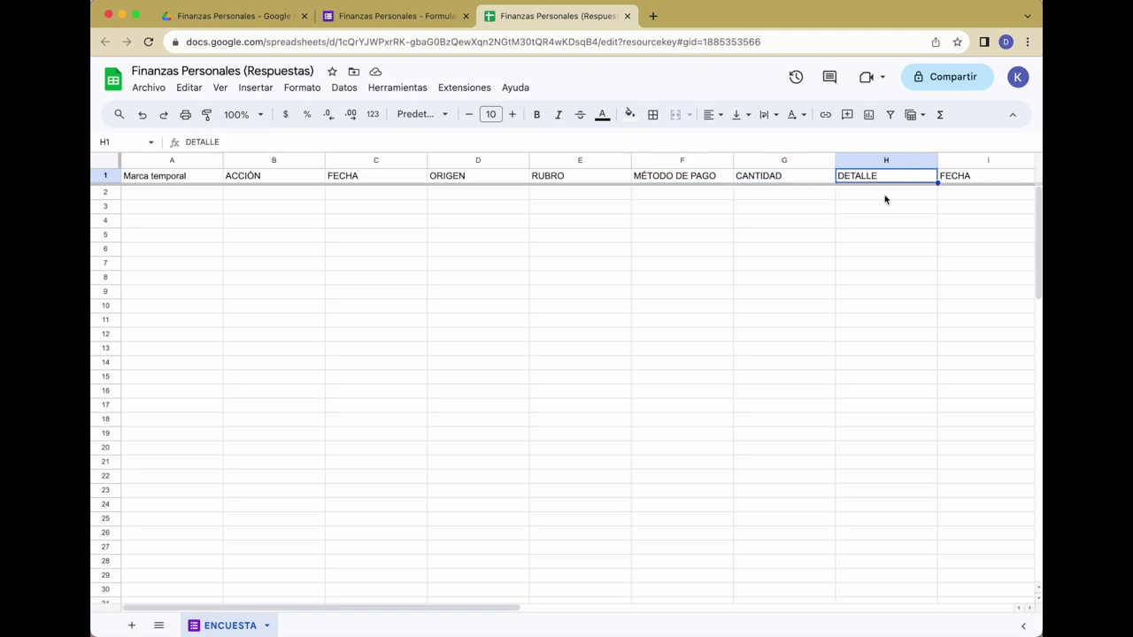
Insert a blank column I after DETALLE and make it narrow
mouse_move(886, 160)
right_click(892, 161)
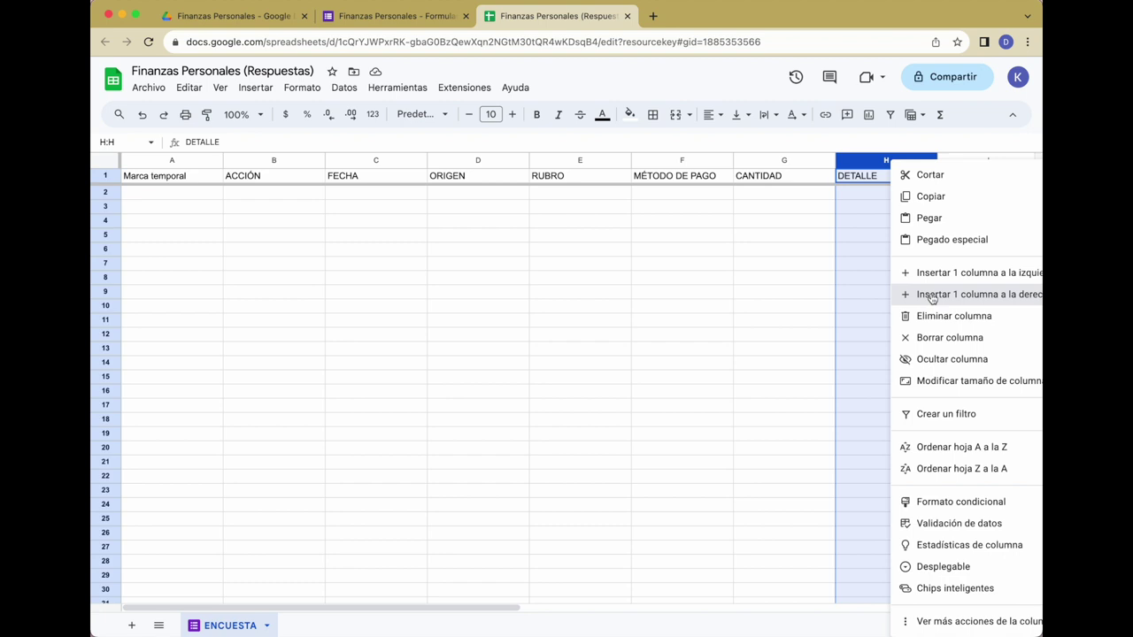
click(903, 294)
click(894, 252)
click(894, 164)
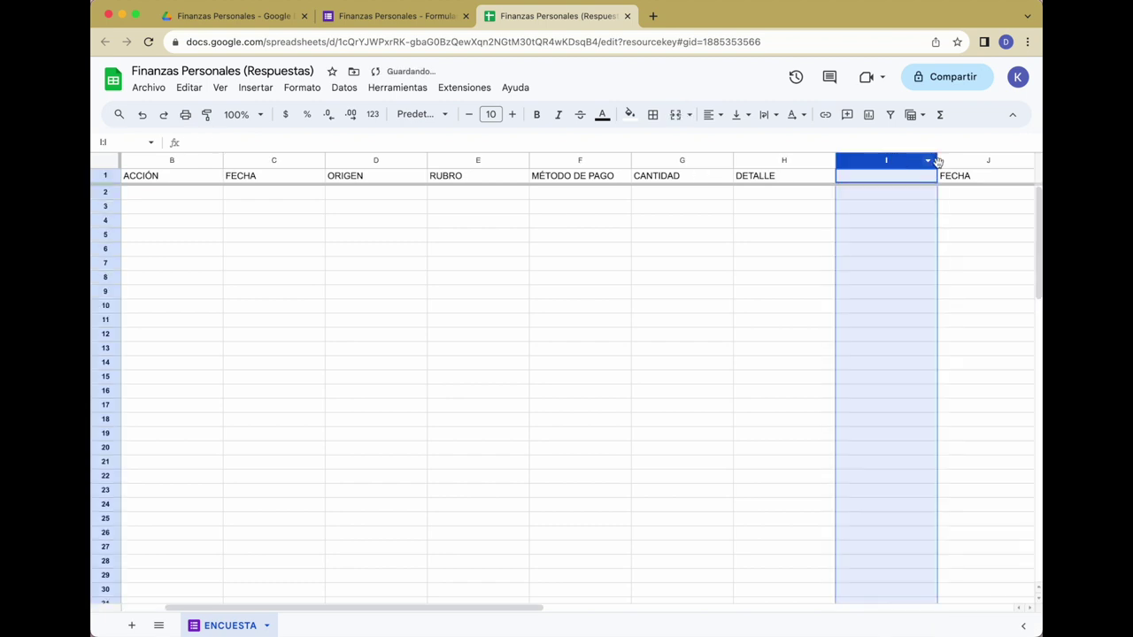
drag(936, 162, 875, 164)
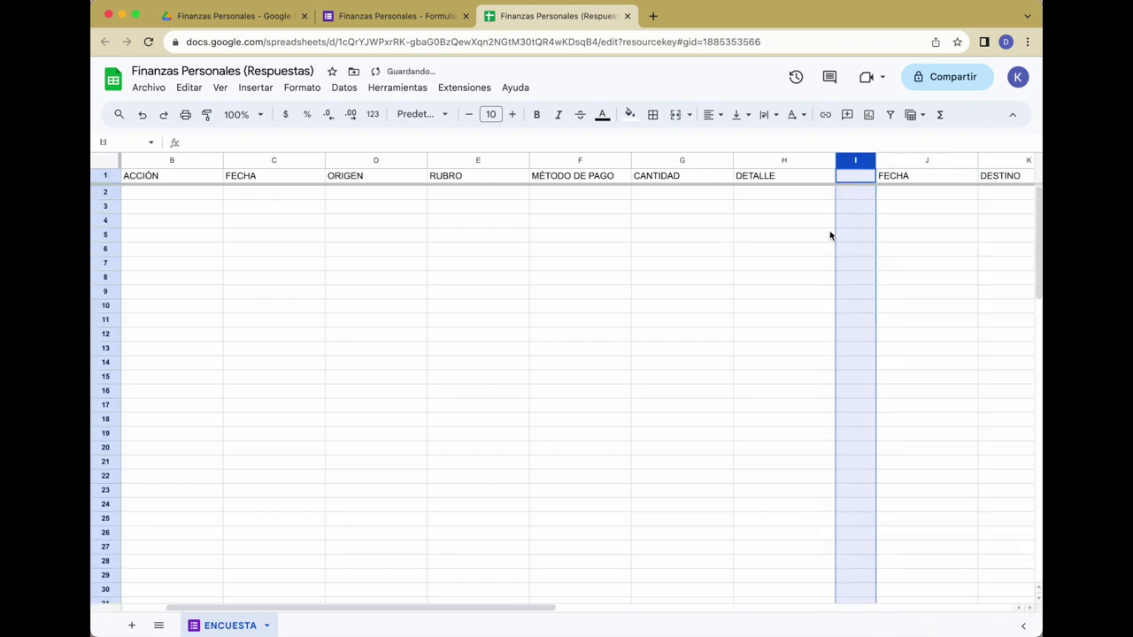
Centre-align the header labels in row 1
scroll(329, 235, left, 2)
click(104, 176)
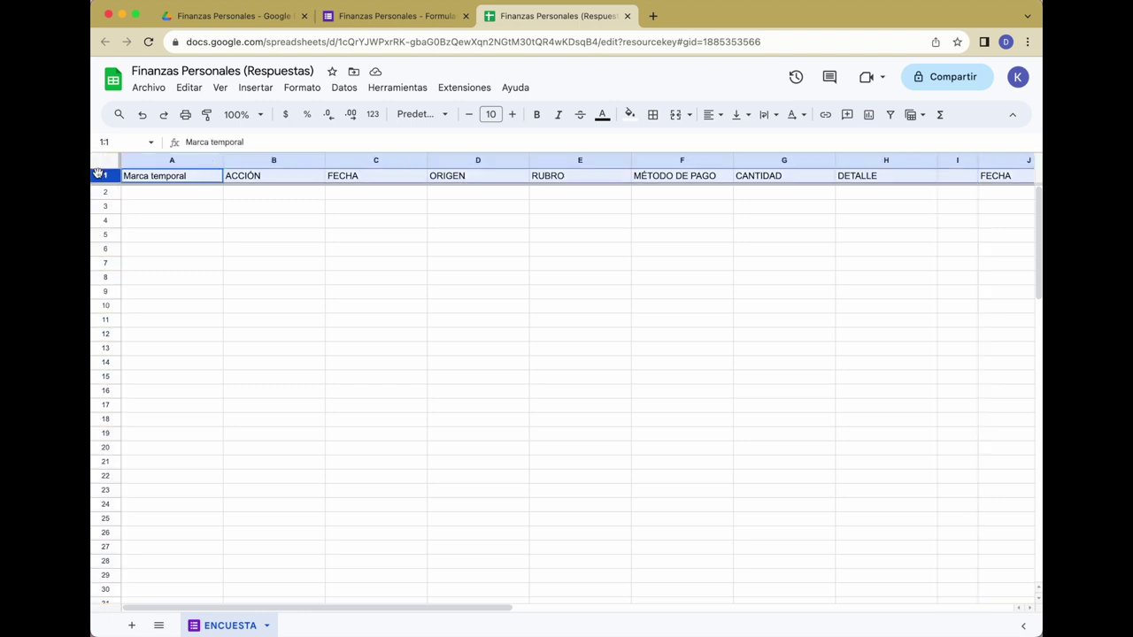
key(ctrl+shift+e)
click(165, 205)
Freeze rows 1 through 3 so the headers stay in place
drag(107, 183, 114, 209)
click(144, 220)
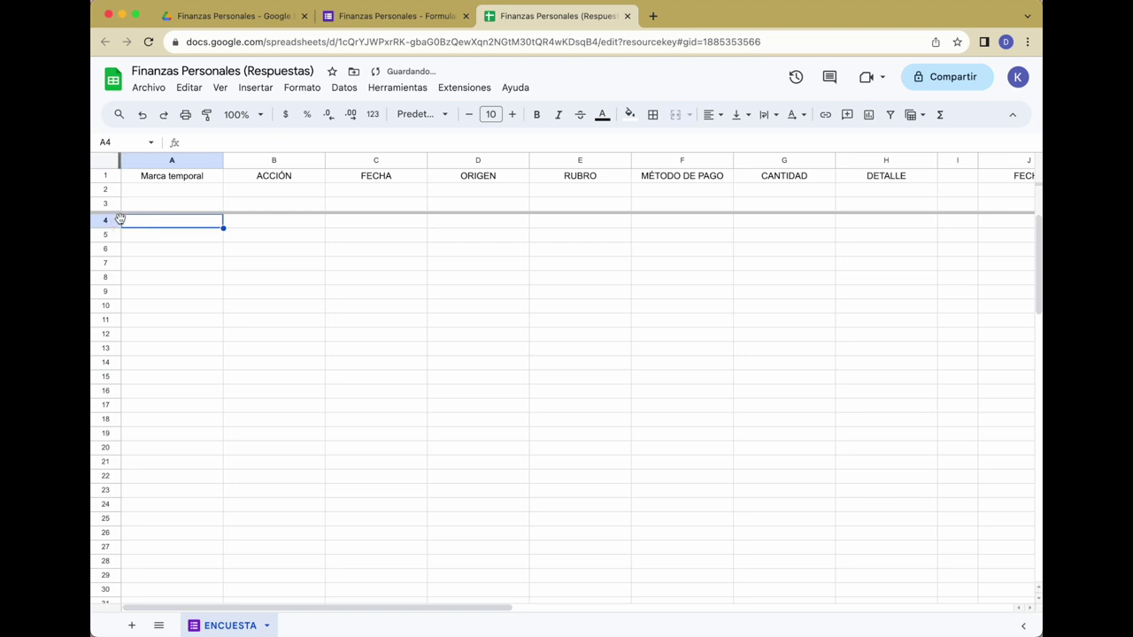
scroll(189, 245, down, 2)
scroll(189, 245, down, 5)
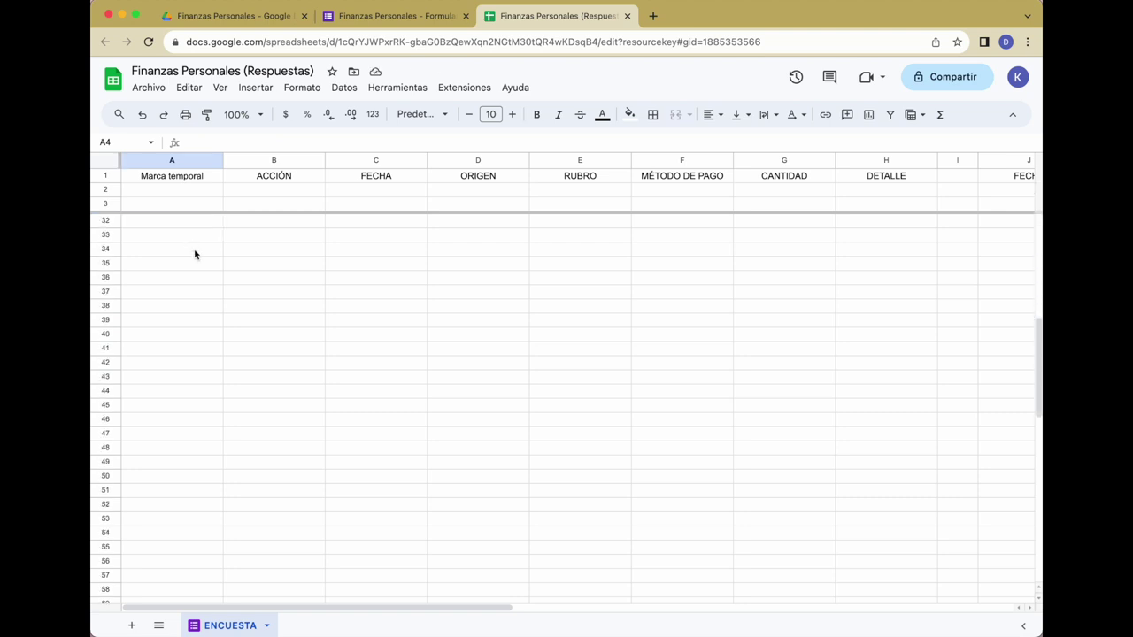
scroll(189, 246, down, 8)
drag(109, 176, 107, 204)
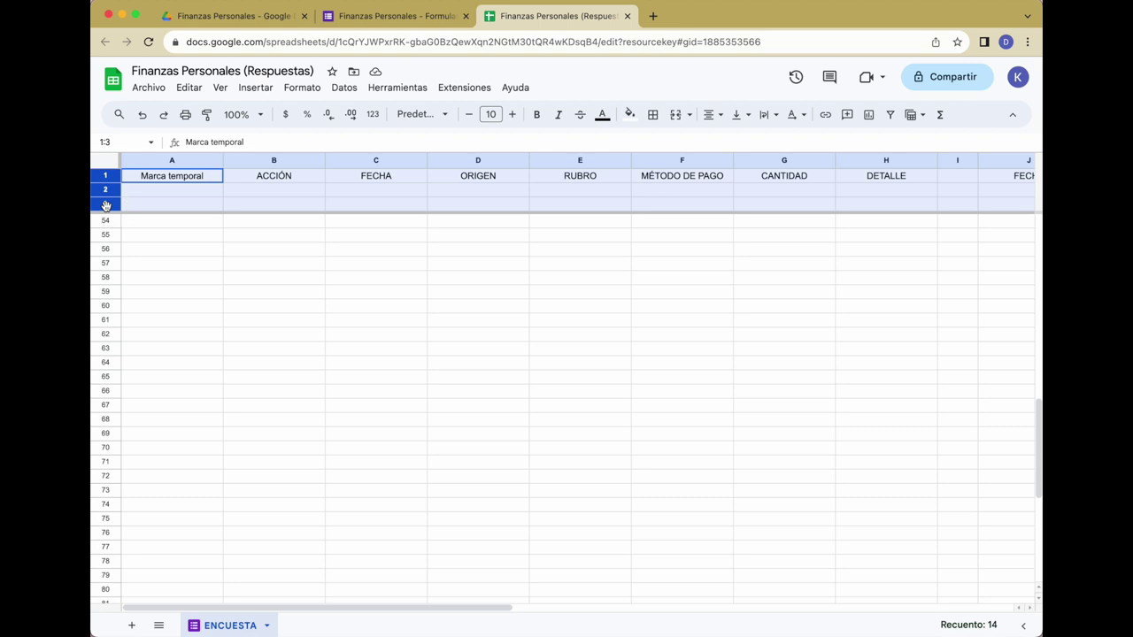
scroll(212, 258, up, 15)
click(180, 229)
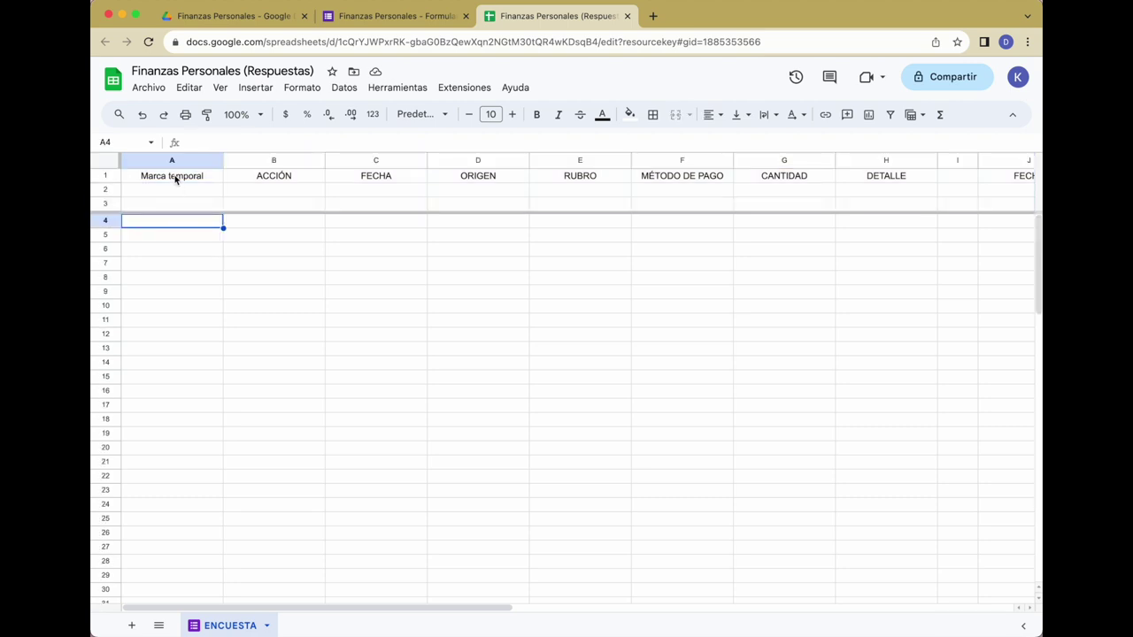
click(177, 178)
click(253, 177)
click(172, 206)
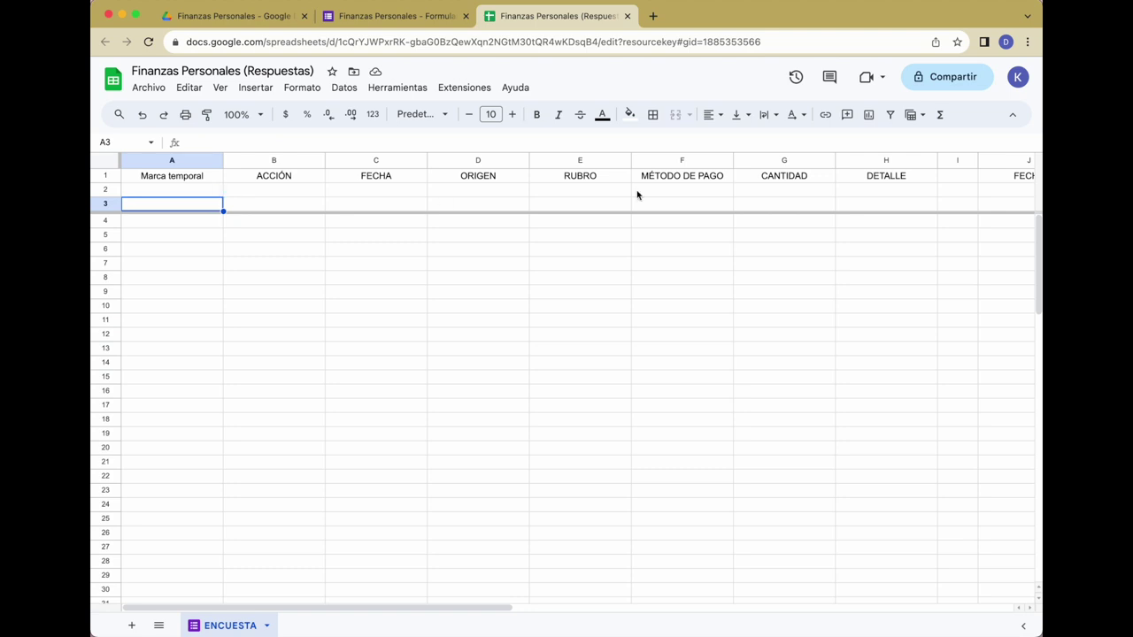
click(959, 157)
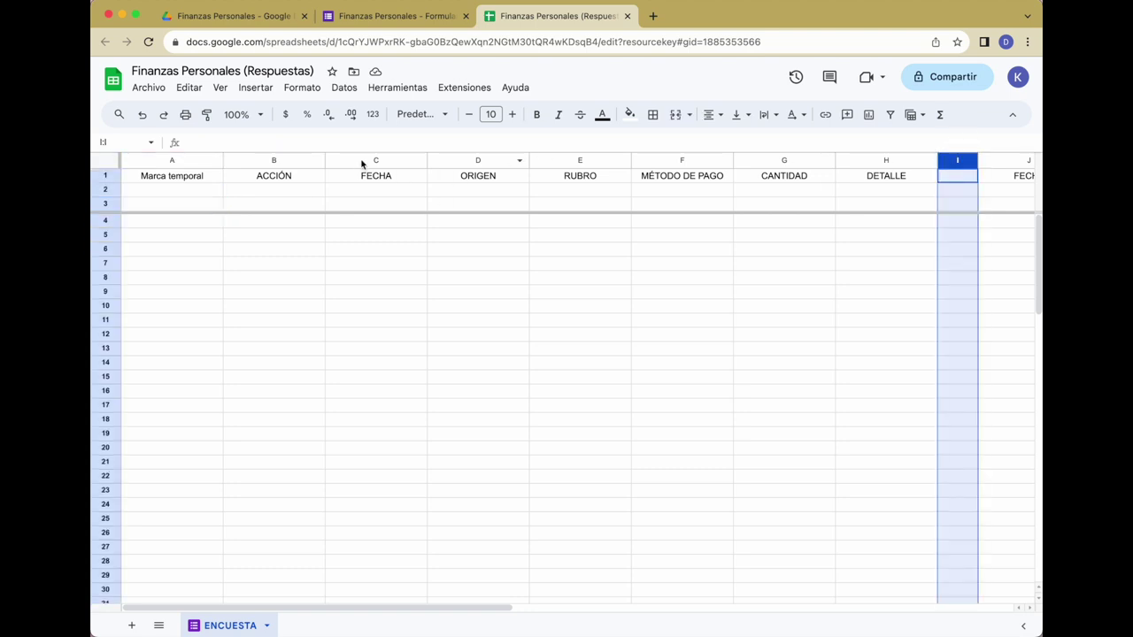
Insert a blank column C before the first FECHA column
right_click(380, 162)
click(446, 270)
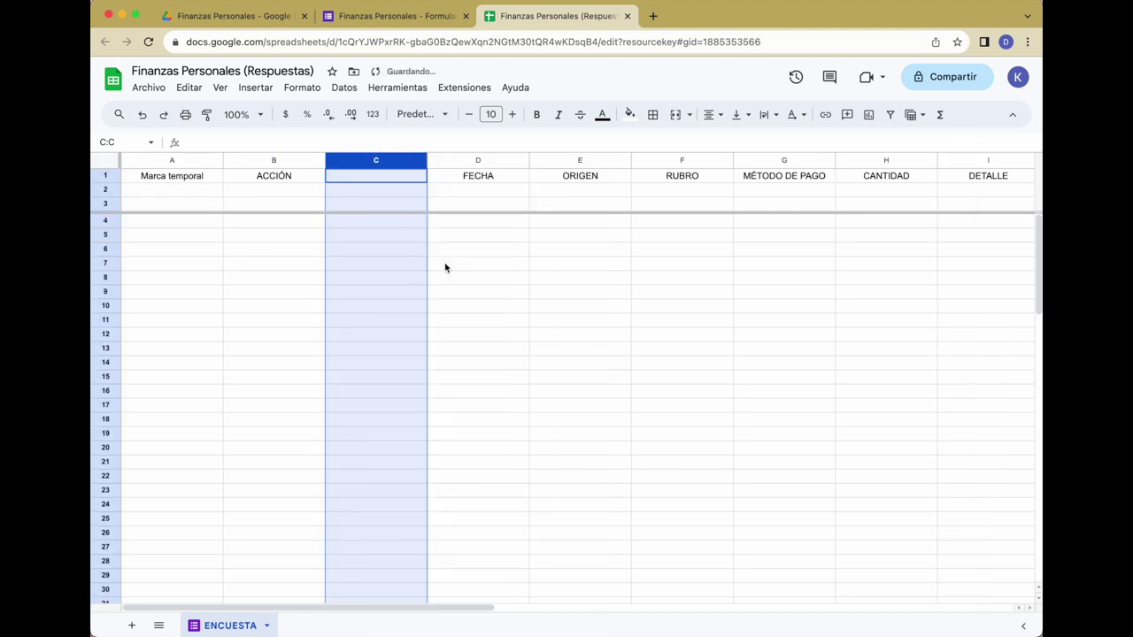
click(461, 205)
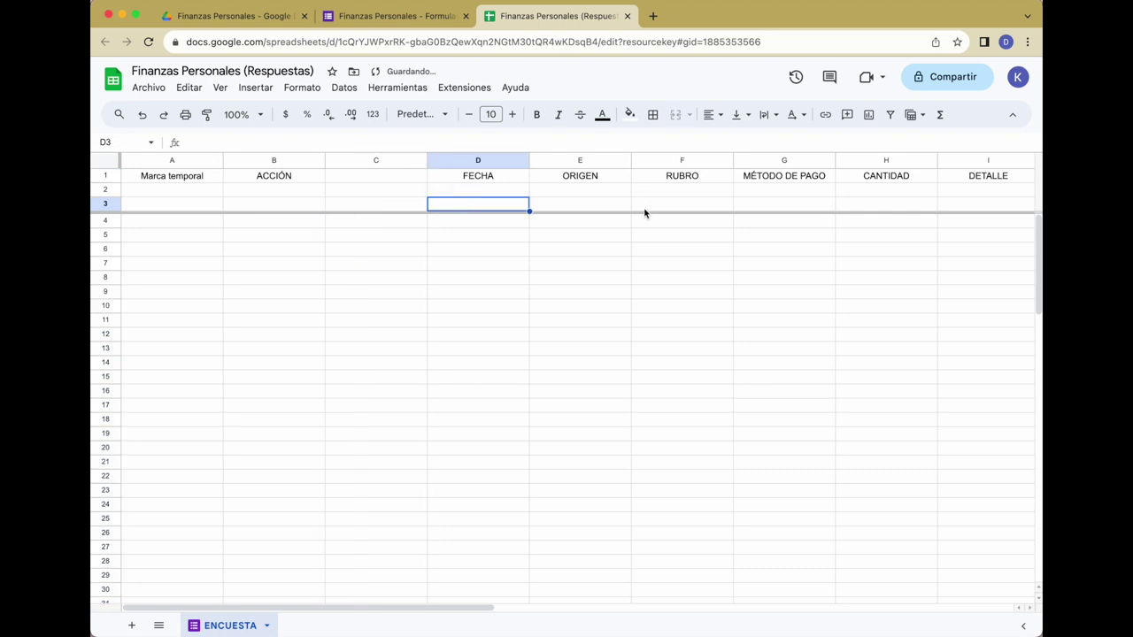
scroll(637, 214, right, 5)
scroll(636, 214, left, 5)
Label C1 as INGRESO and J1 as EGRESO
click(380, 177)
text(INGRESO)
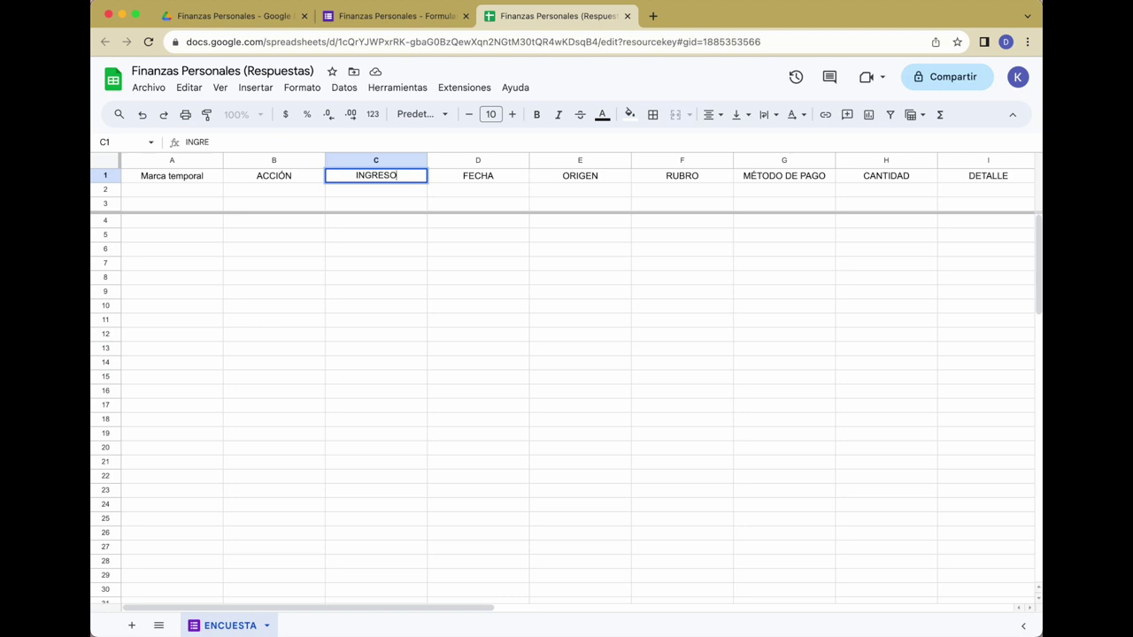
key(Return)
scroll(537, 171, right, 7)
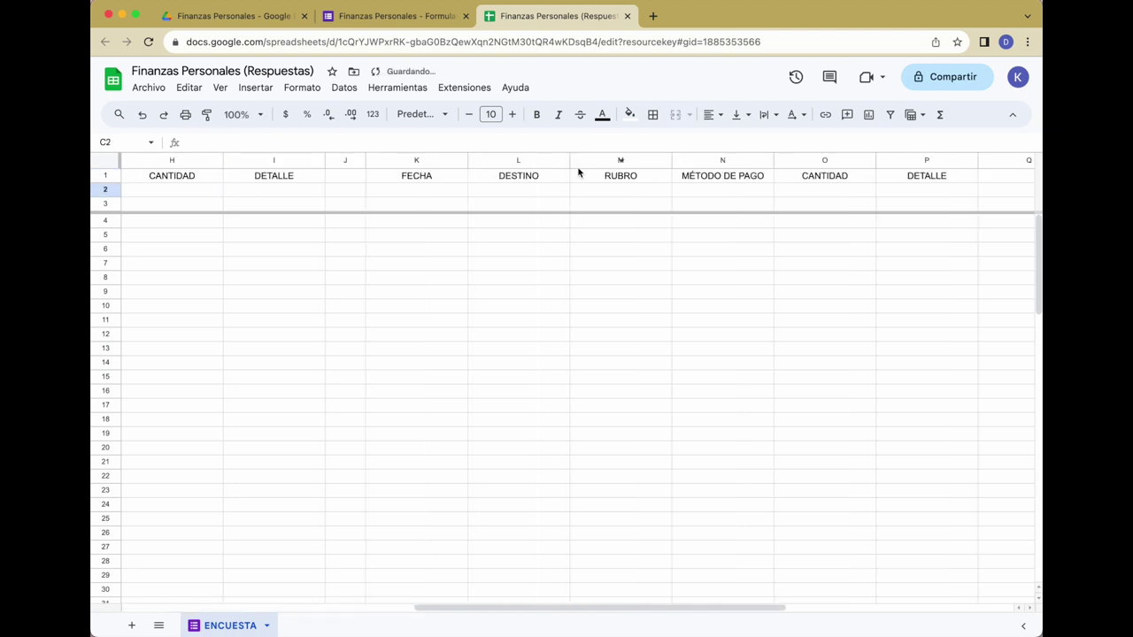
click(349, 175)
text(EGRE)
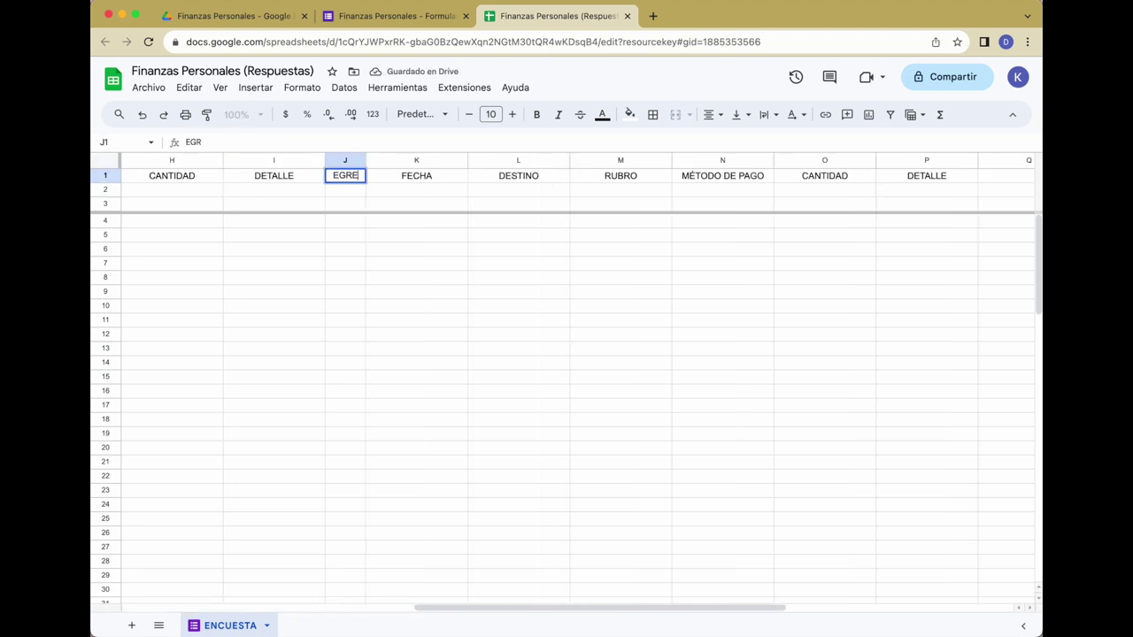
text(SO)
key(Return)
Auto-fit all column widths across the whole sheet
scroll(401, 248, left, 7)
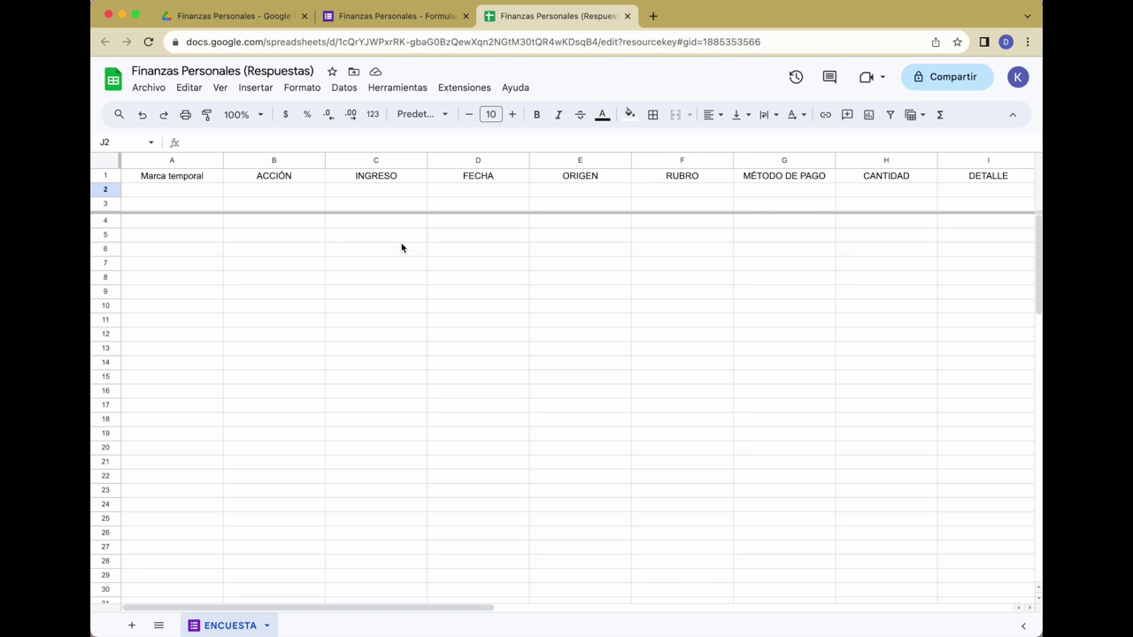
key(ctrl+a)
click(482, 235)
scroll(697, 161, right, 7)
scroll(171, 215, left, 10)
click(172, 207)
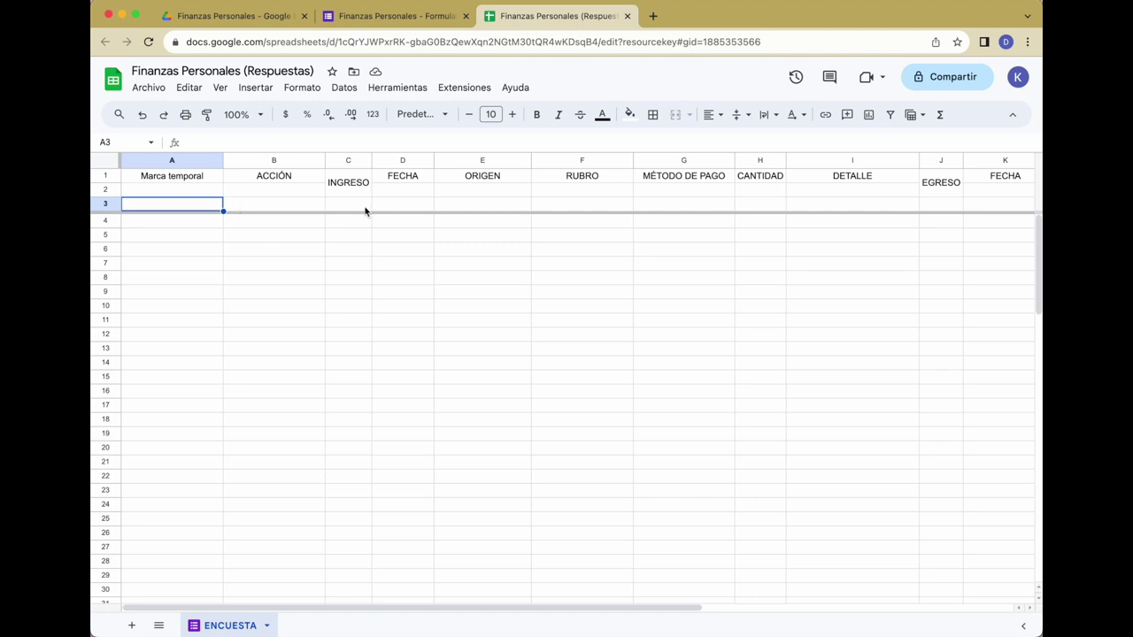
Group the ingreso columns D through I
click(388, 161)
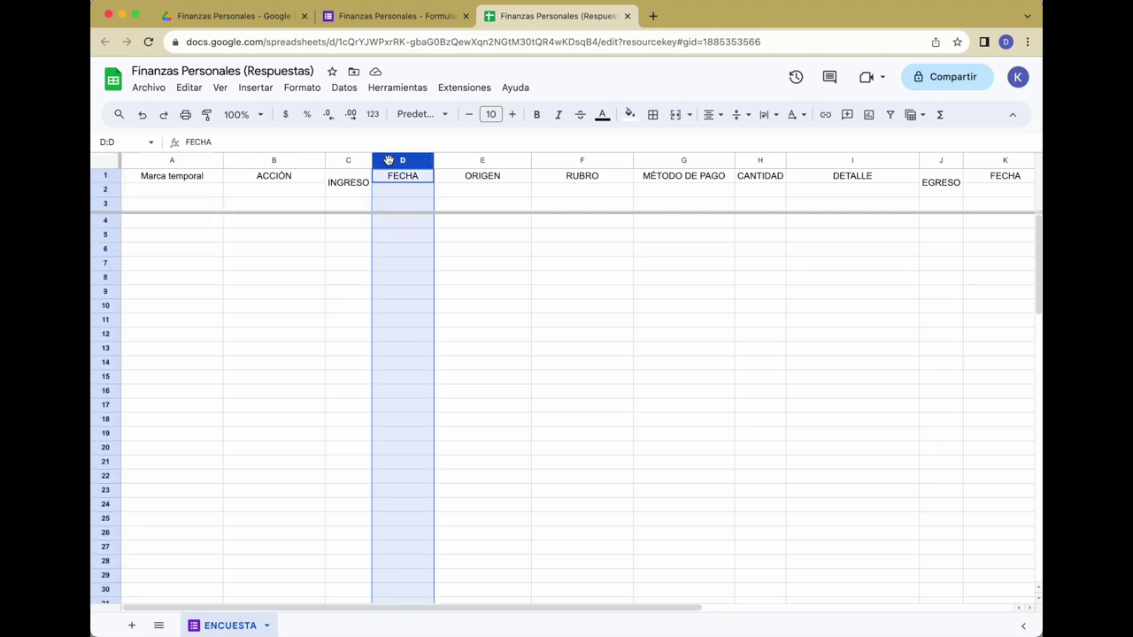
click(457, 188)
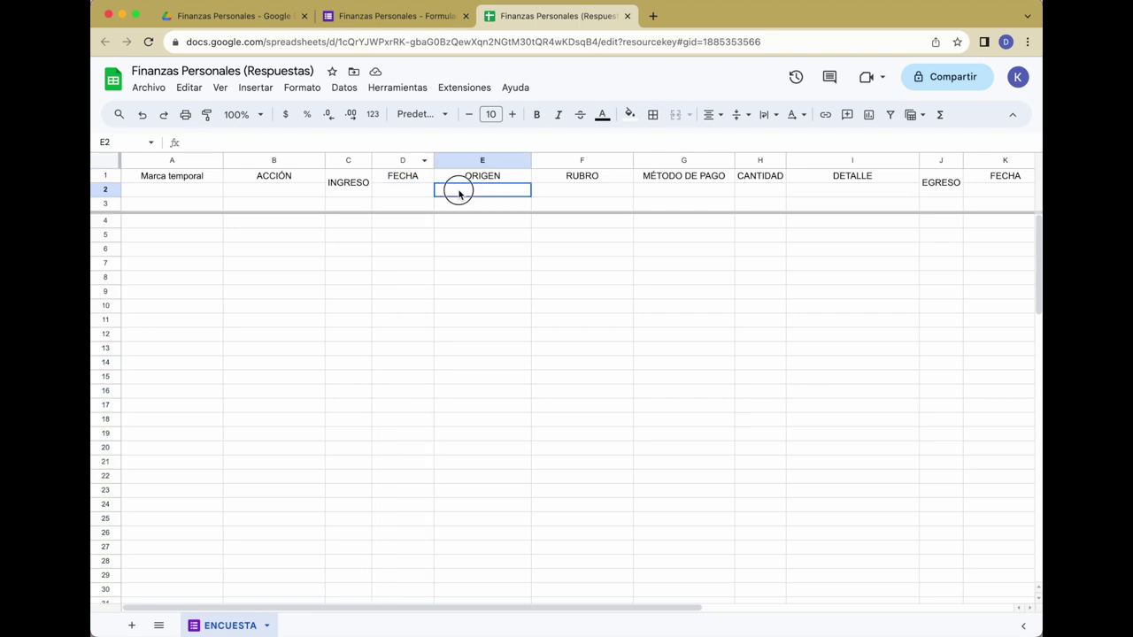
click(393, 159)
drag(433, 160, 863, 175)
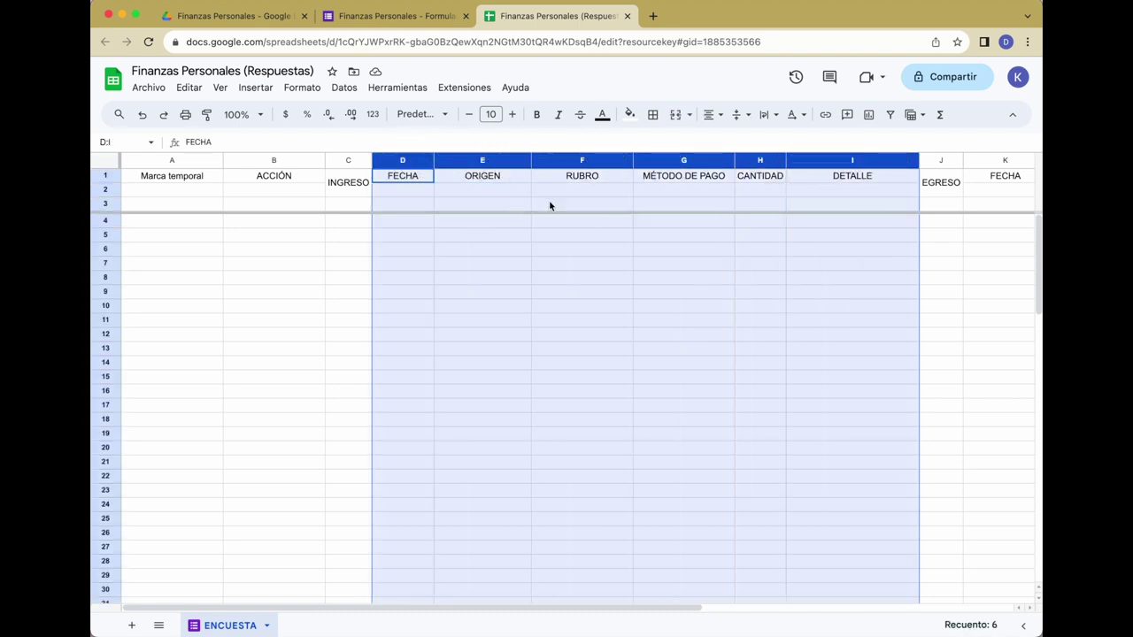
right_click(518, 192)
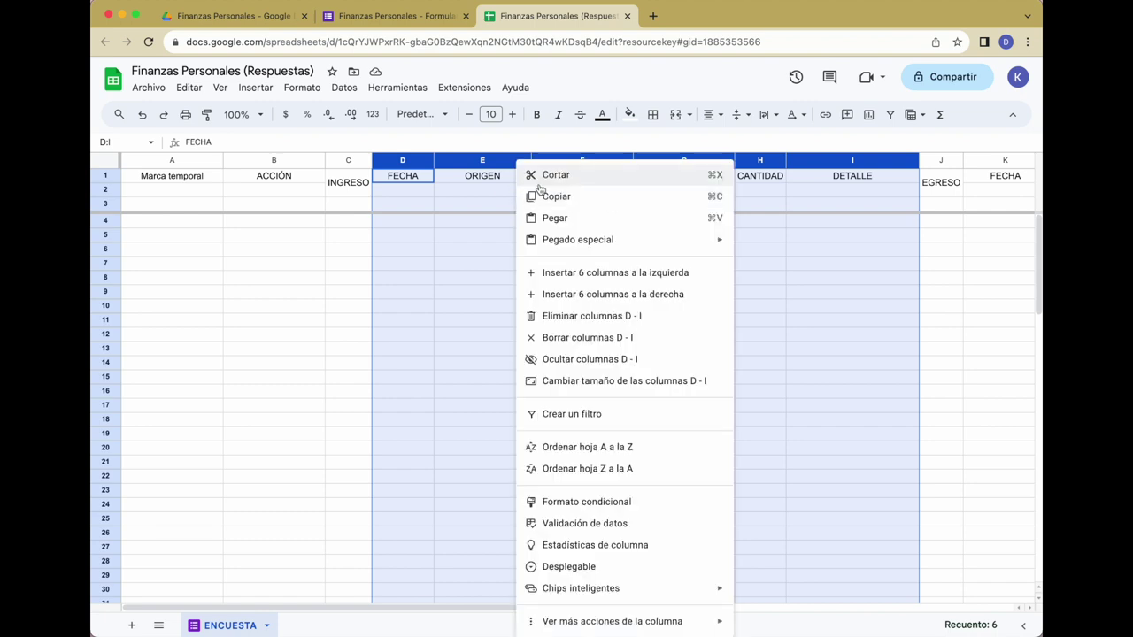
mouse_move(611, 622)
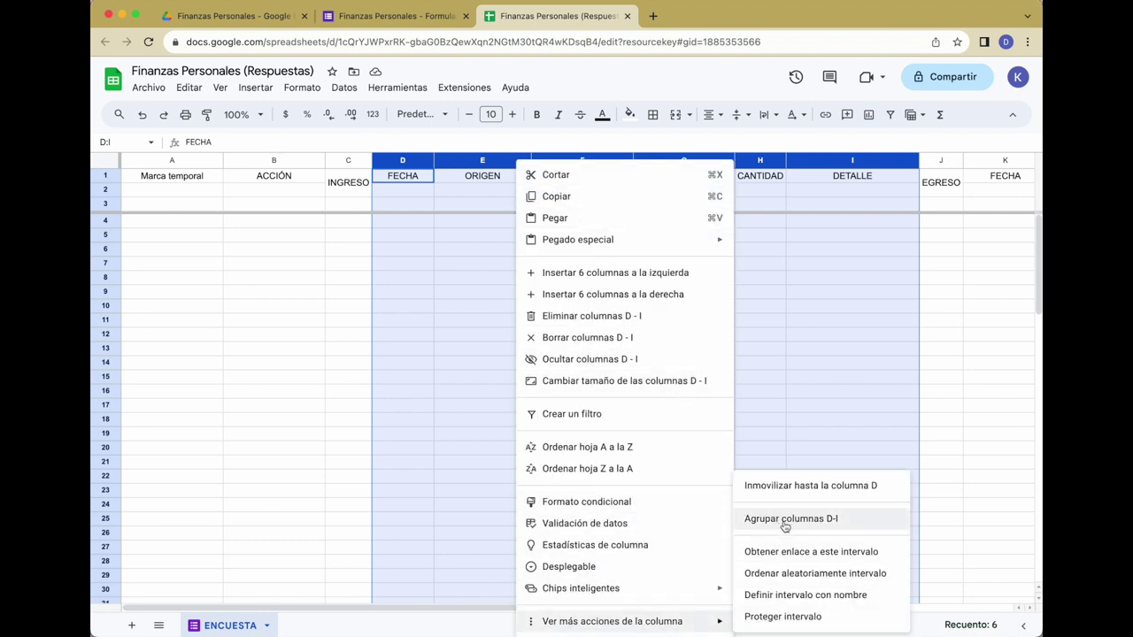
click(784, 526)
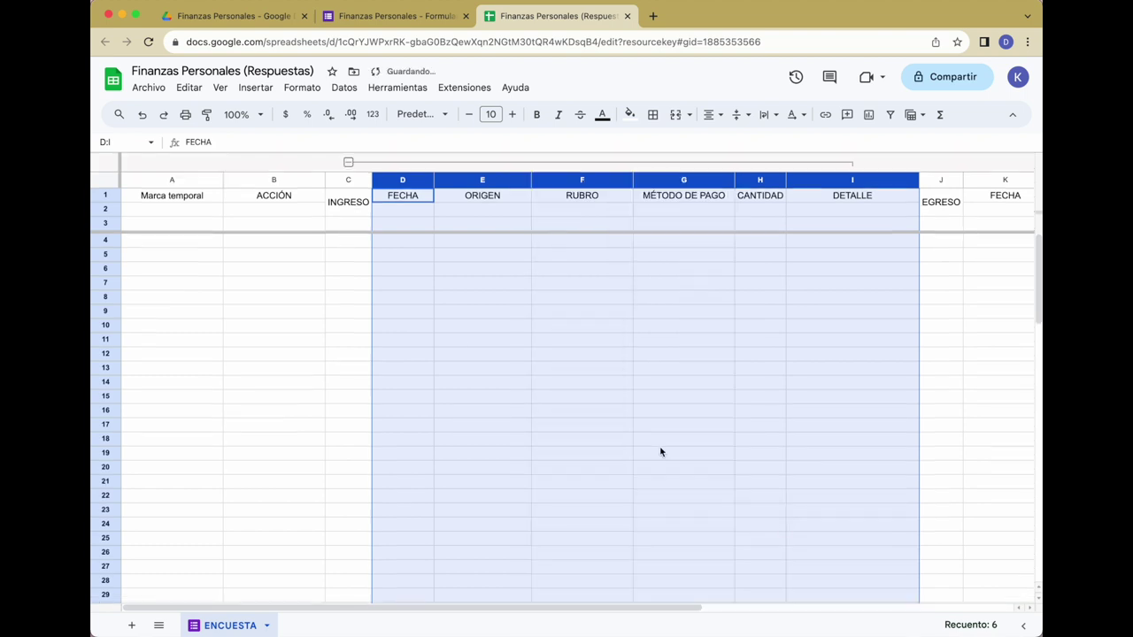
click(454, 339)
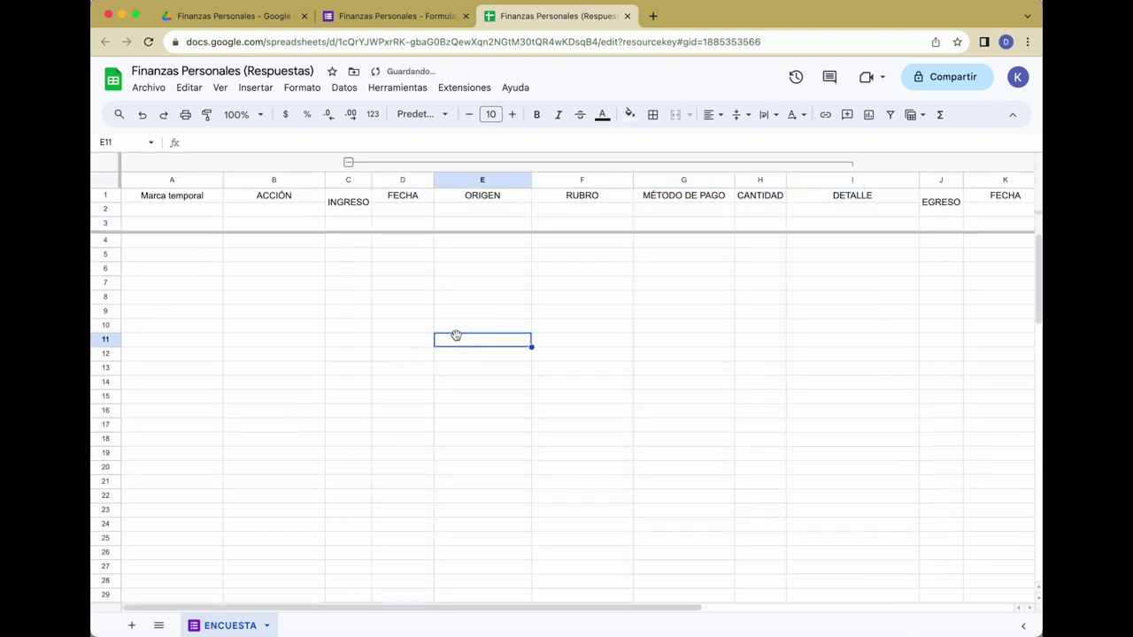
click(349, 162)
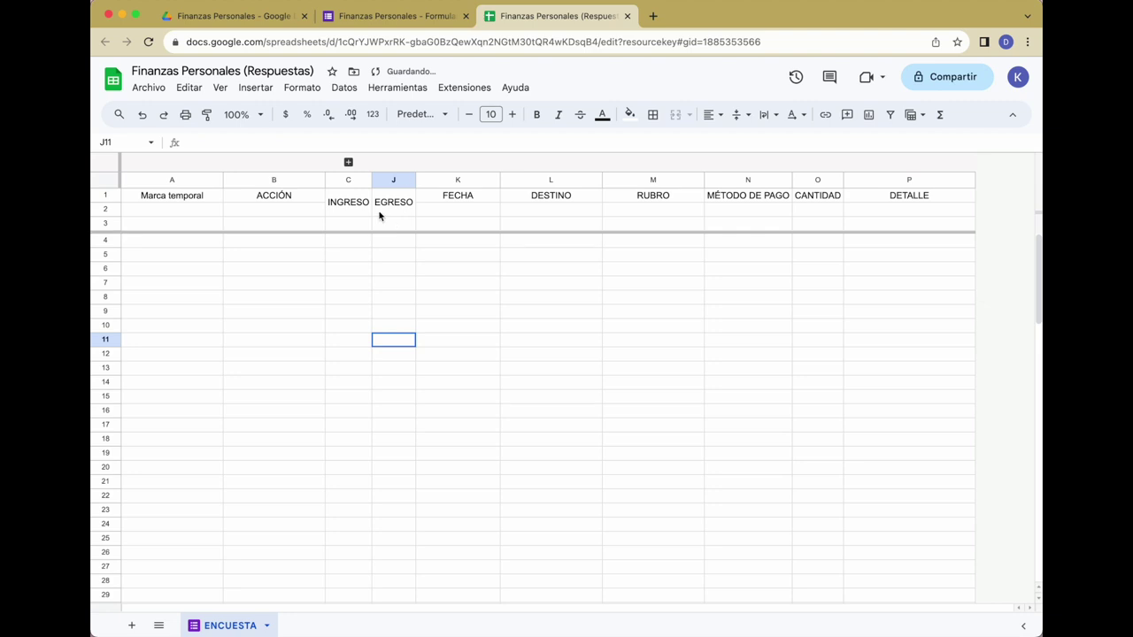
click(349, 162)
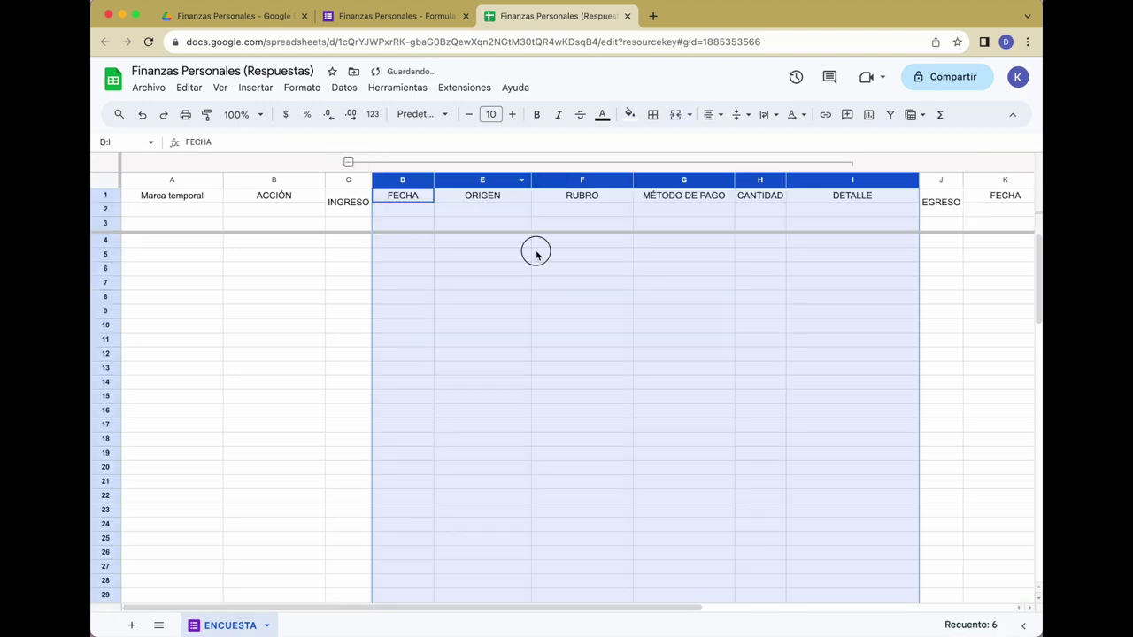
click(536, 255)
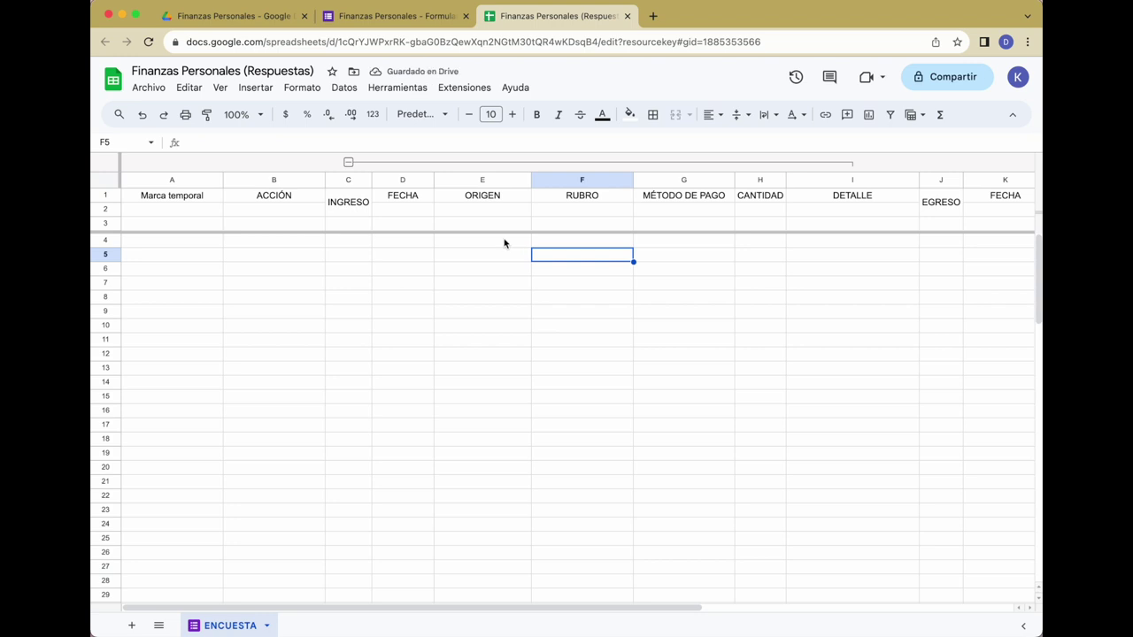
Group the egreso columns K through P, then collapse both groups
scroll(502, 239, right, 2)
scroll(502, 241, right, 5)
drag(494, 180, 944, 180)
right_click(700, 180)
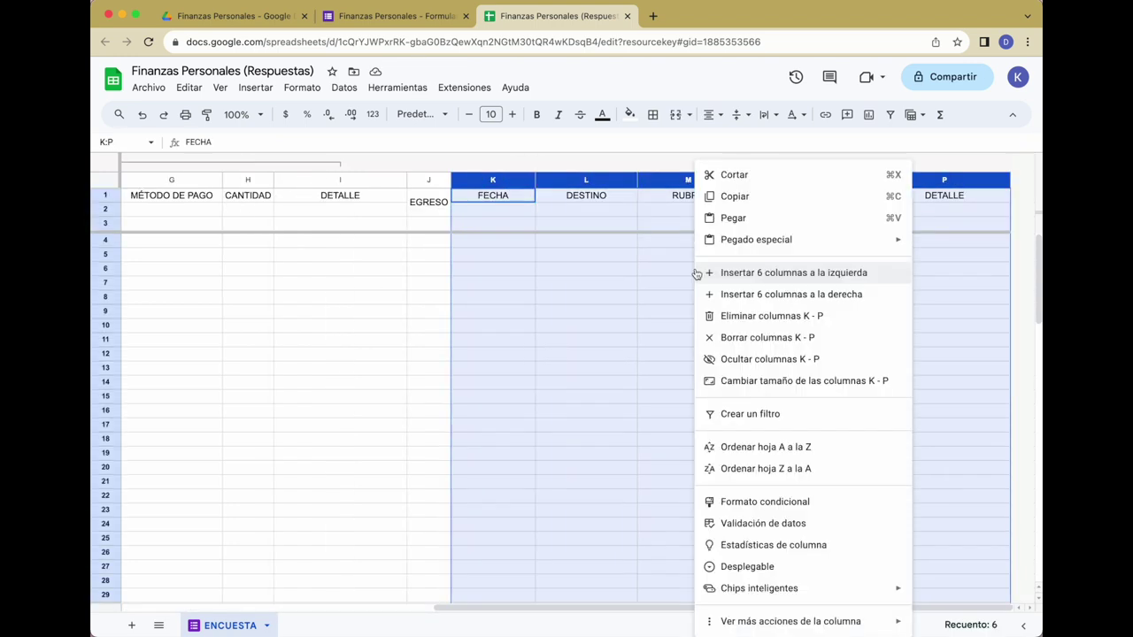
click(593, 519)
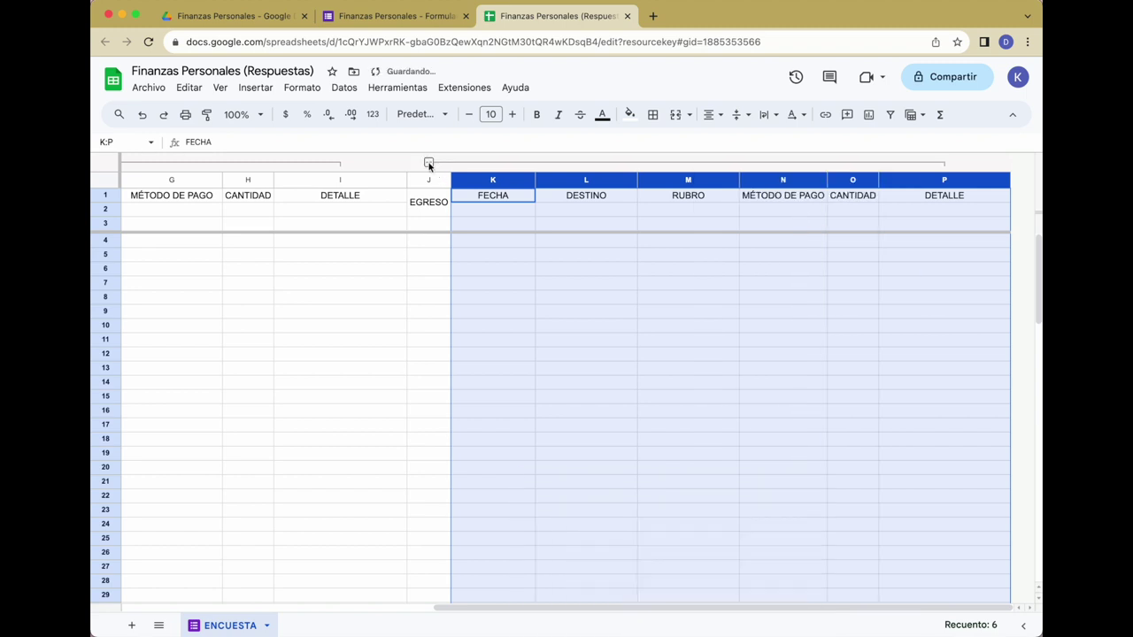
click(428, 165)
click(348, 164)
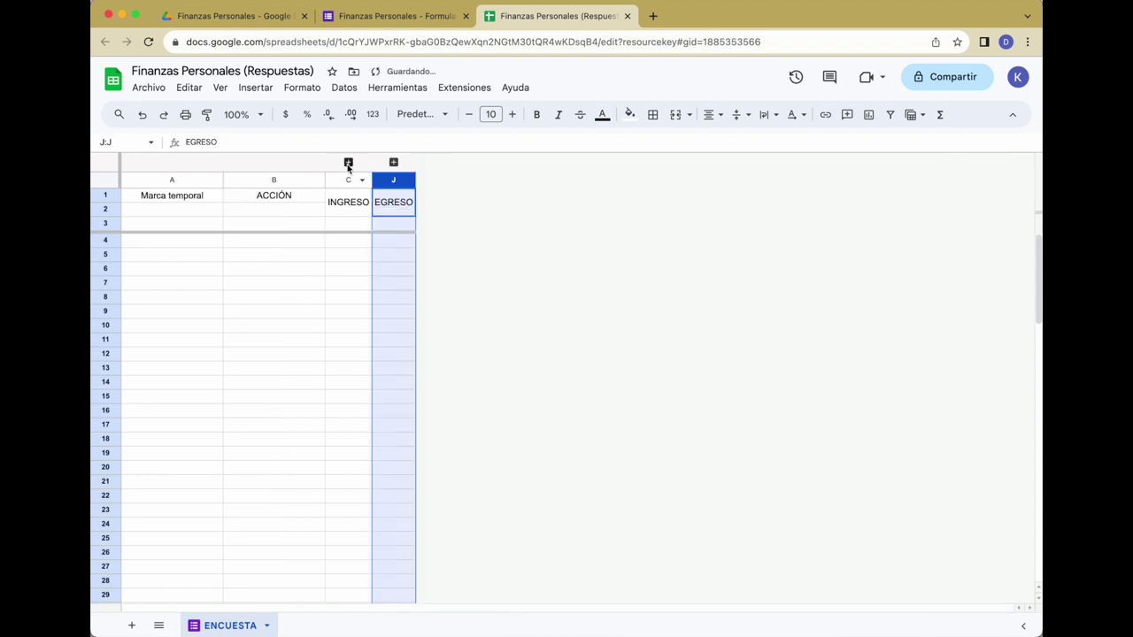
Add a new blank sheet to the spreadsheet
click(273, 299)
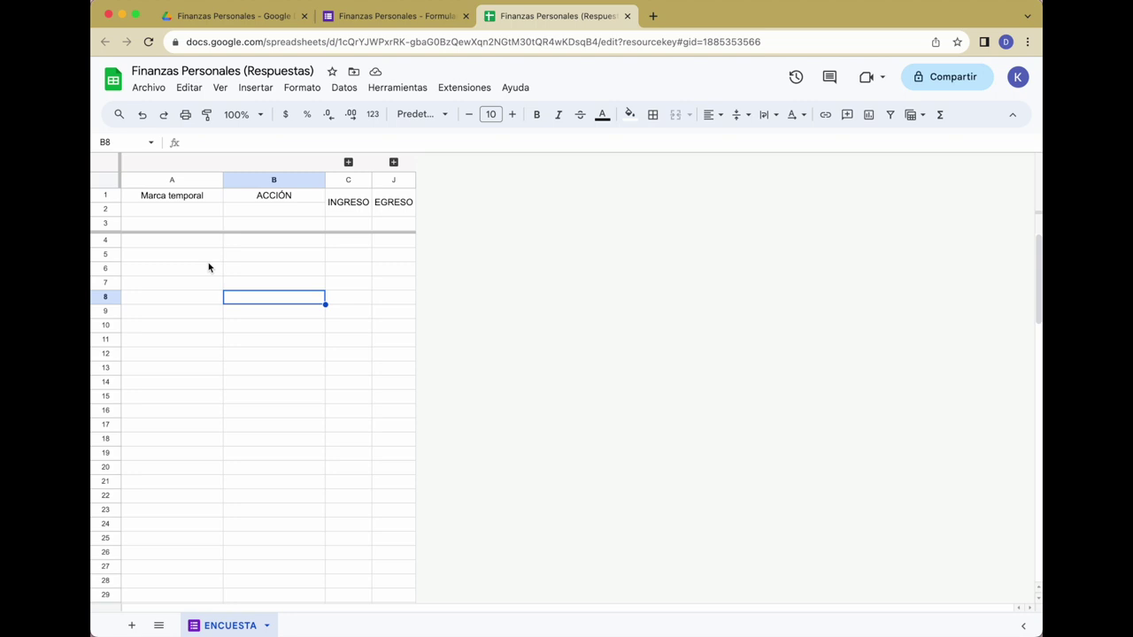
key(Down)
key(Down)
key(Down)
key(Right)
click(196, 229)
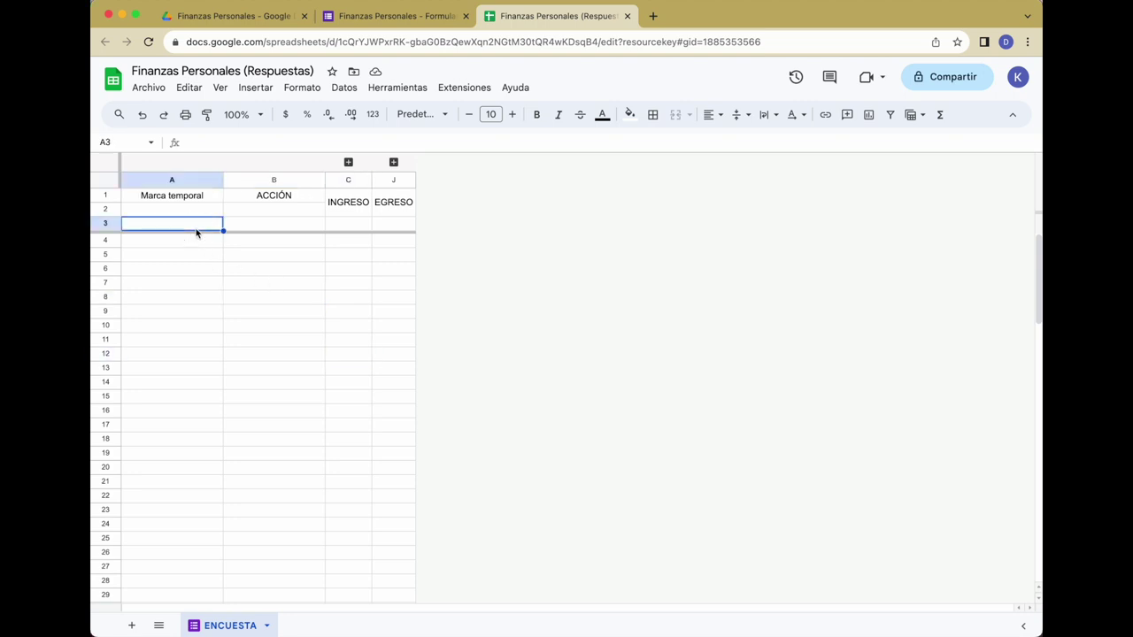
click(134, 626)
Name the new sheet REGISTRO and move it ahead of ENCUESTA
double_click(301, 626)
text(REGISTRO)
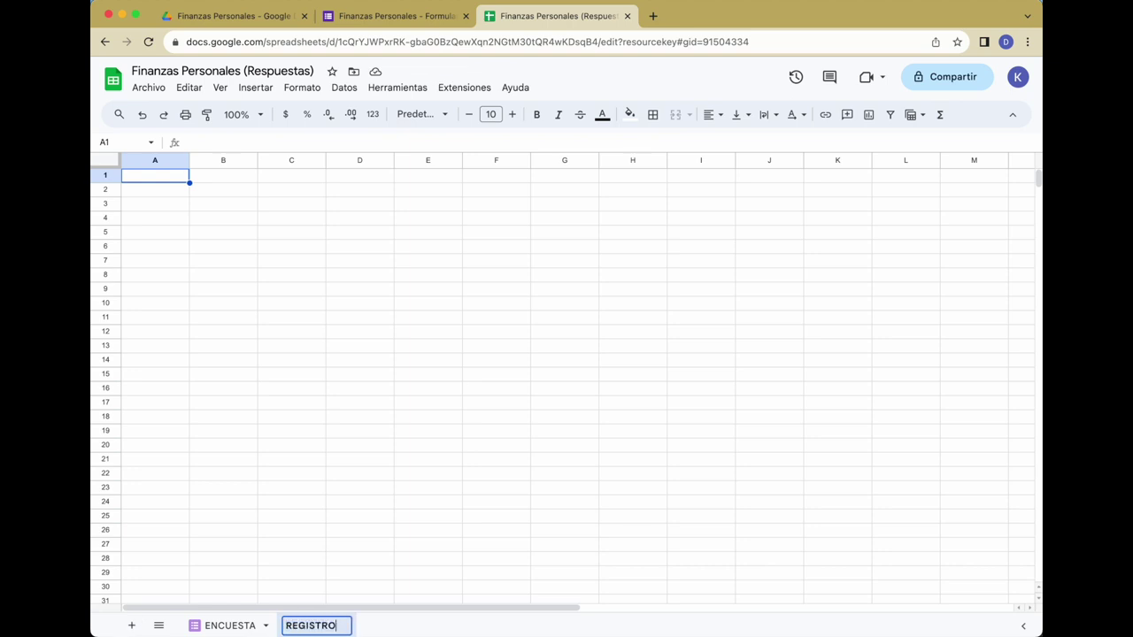
key(Return)
drag(318, 626, 228, 620)
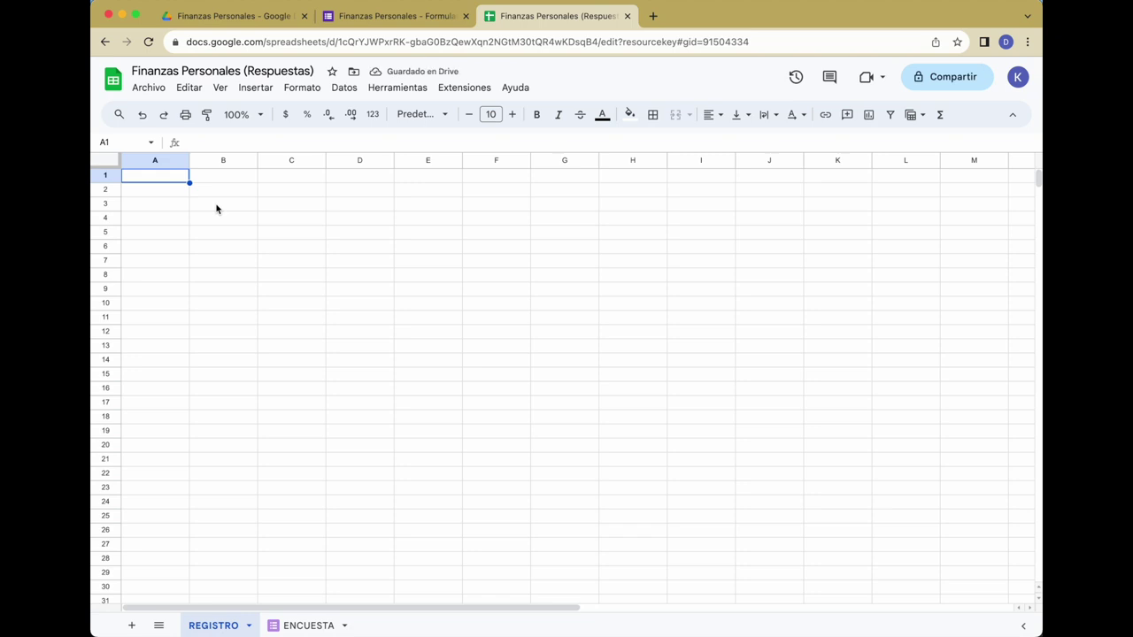
Hide the ENCUESTA sheet, leaving REGISTRO as the only visible tab
click(307, 625)
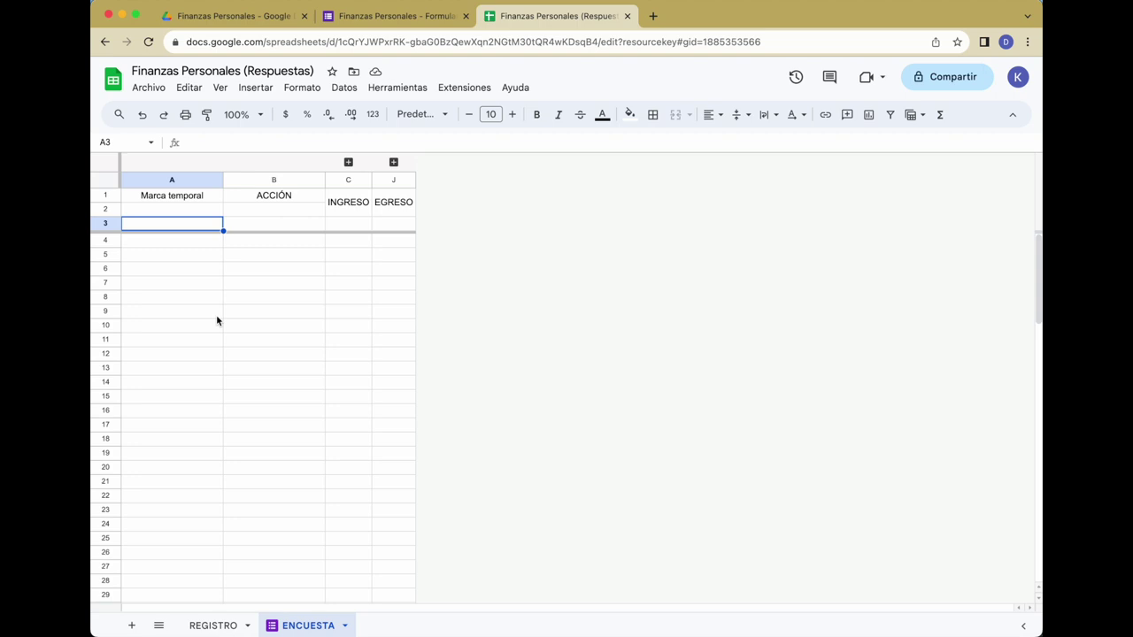
click(238, 226)
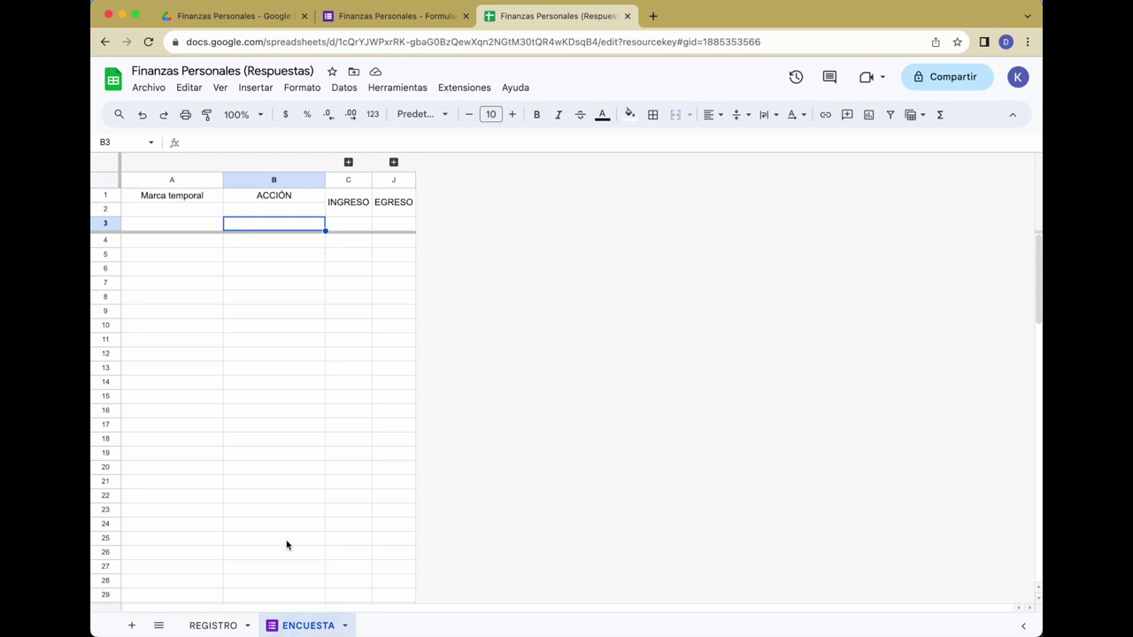
click(213, 624)
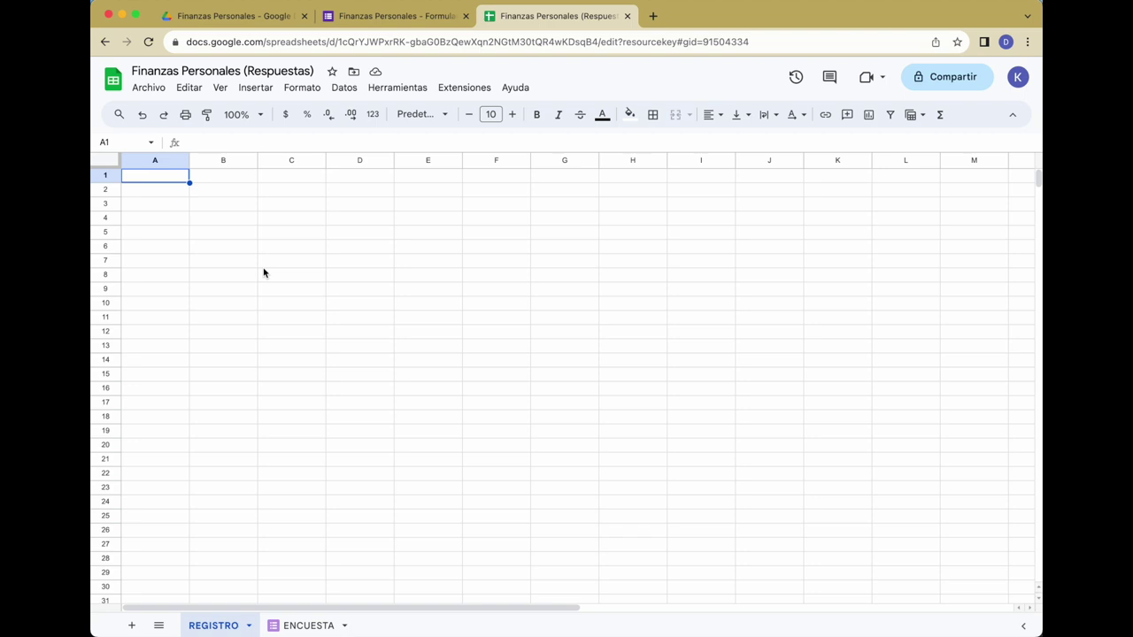
click(307, 626)
click(343, 625)
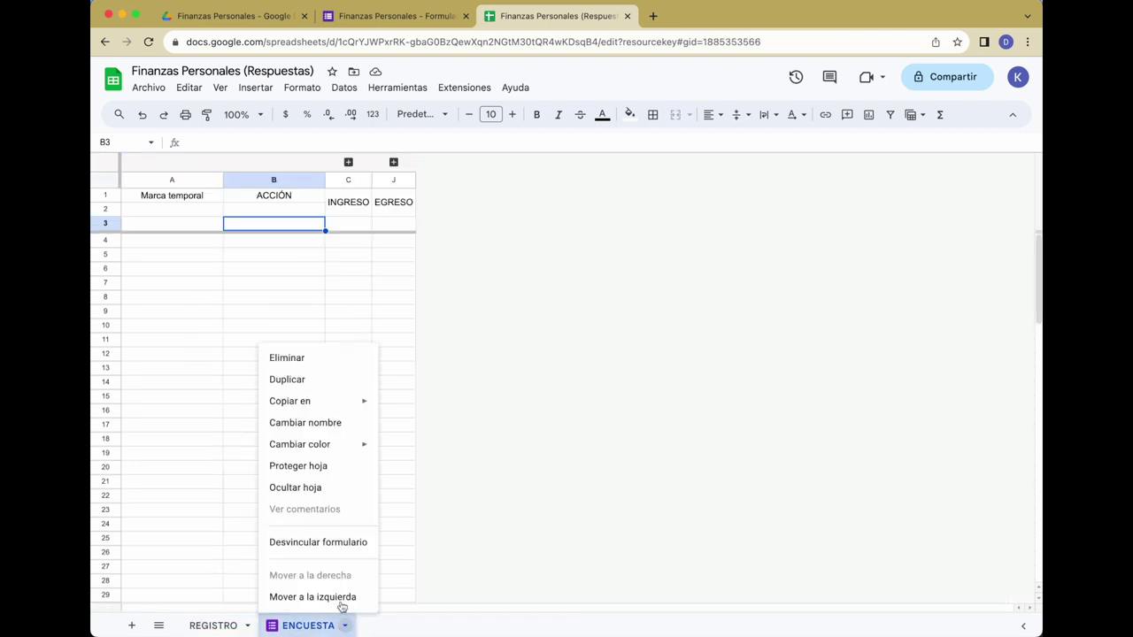
click(324, 488)
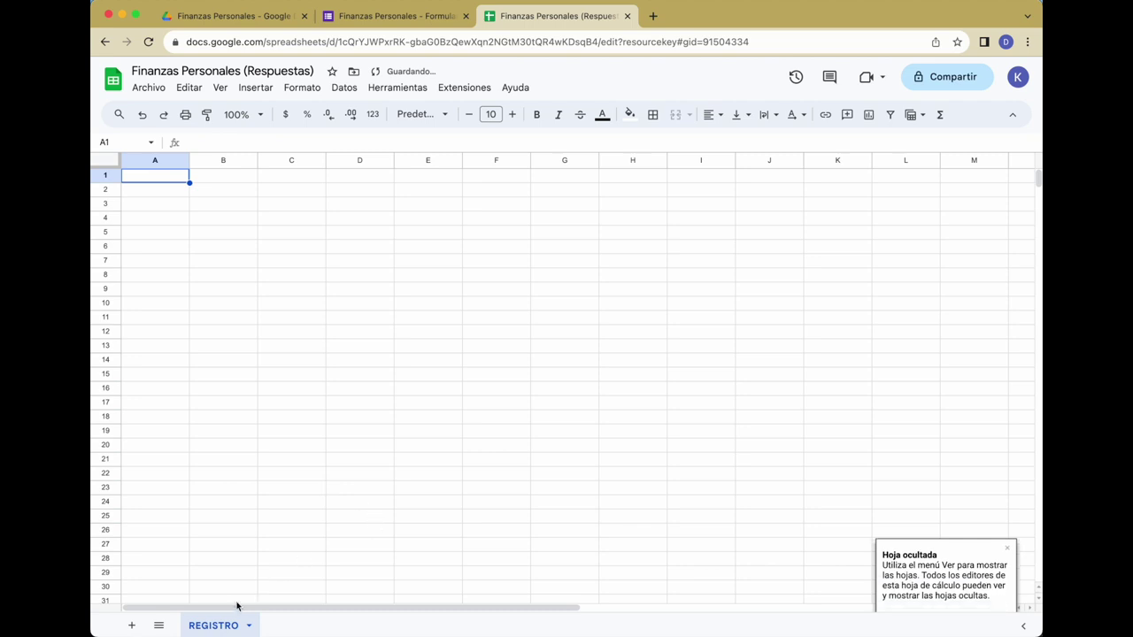
click(254, 418)
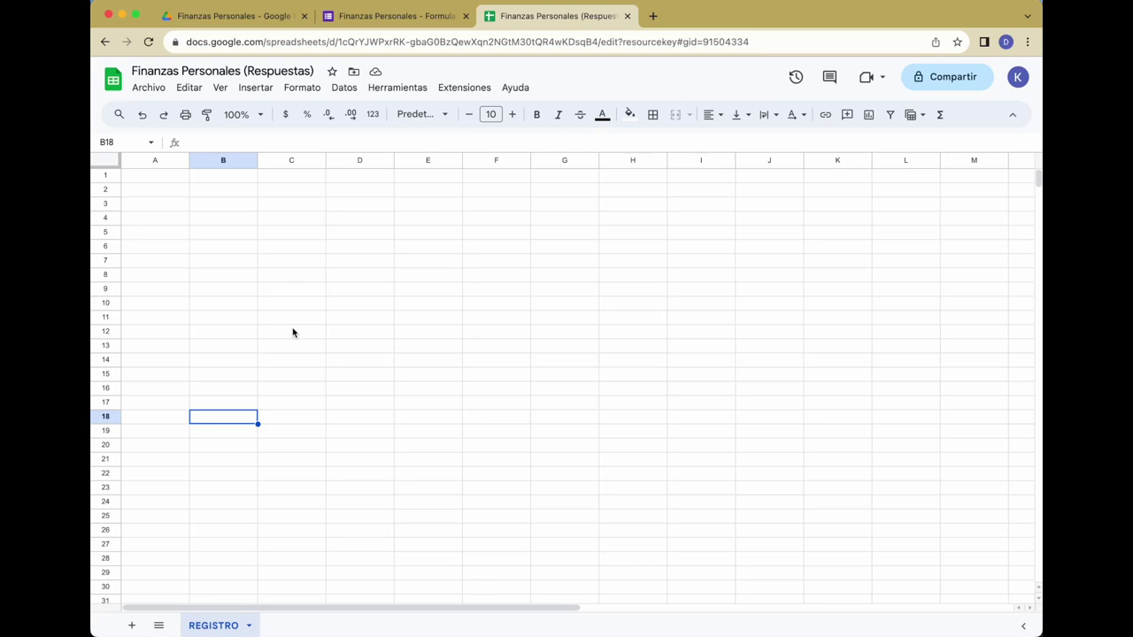
Enter headers AÑO, MES, SEMANA, DIA, FECHA and ACCIÓN in A1:F1
key(ctrl+z)
text(AÑO)
key(Tab)
text(ME)
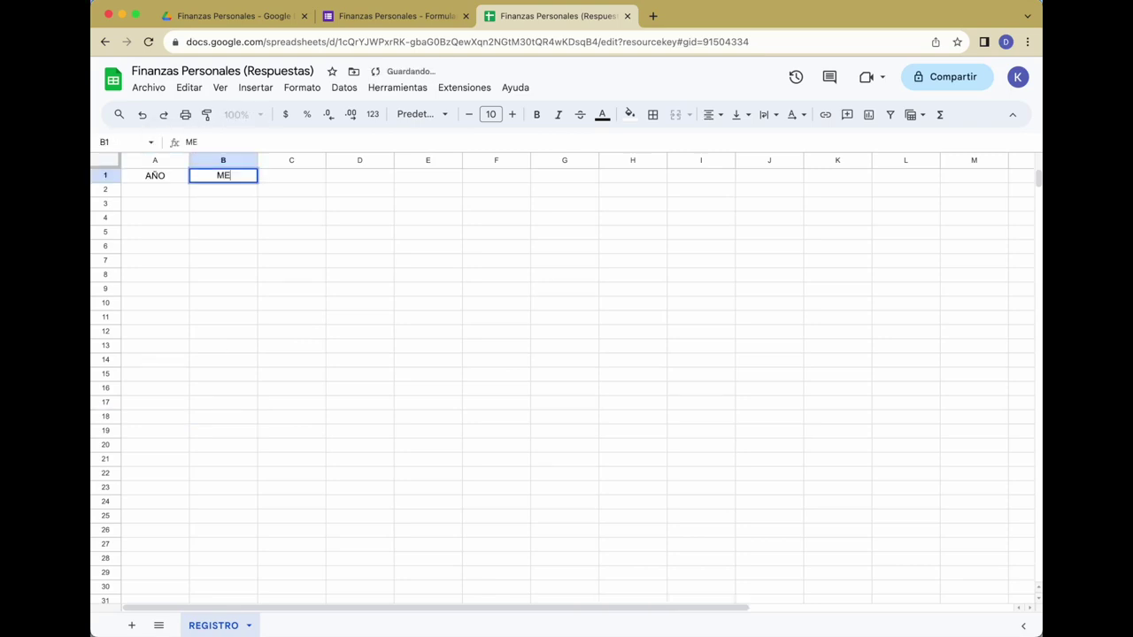
text(S)
key(Tab)
text(SEMANA)
key(Tab)
text(DIA)
key(Tab)
text(FECHA)
key(Tab)
text(ACCIO)
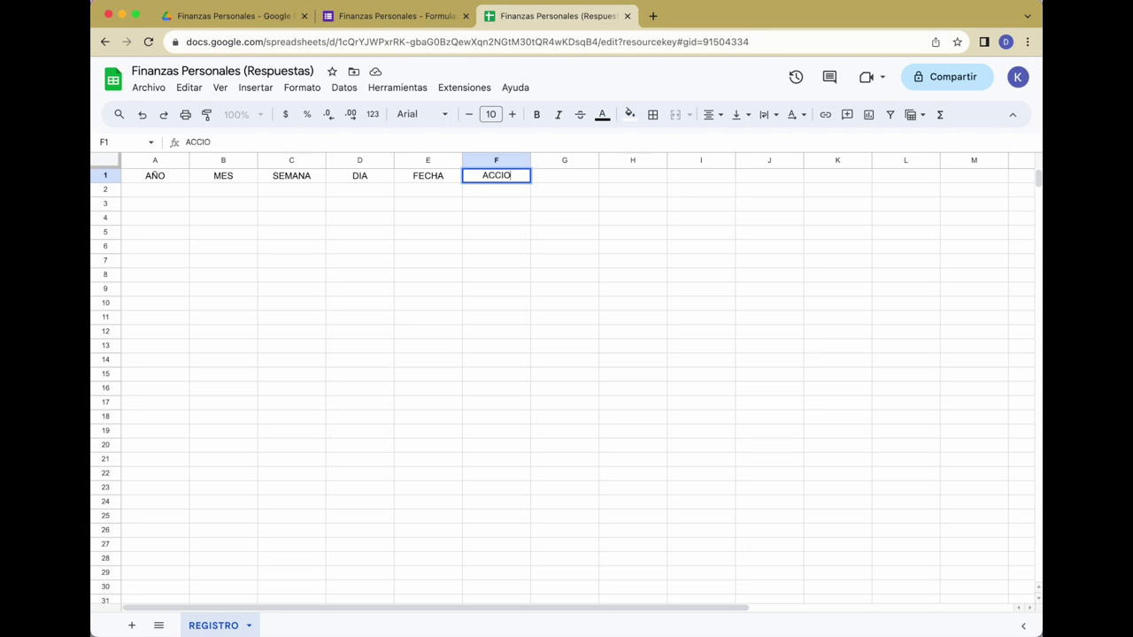
text(N)
key(Tab)
Add ORIGEN / DESTINO, RUBRO, CANTIDAD, MÉTODO DE PAGO and DETALLE in G1:K1, widening column G
text(ORIGEN / DESTINO)
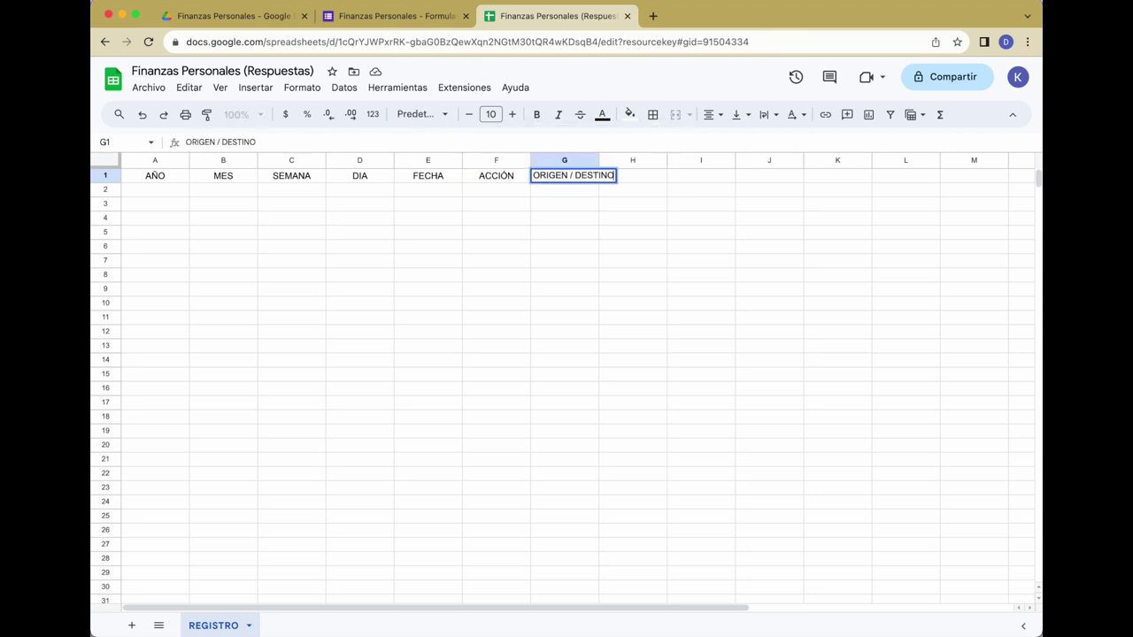
key(Tab)
double_click(598, 159)
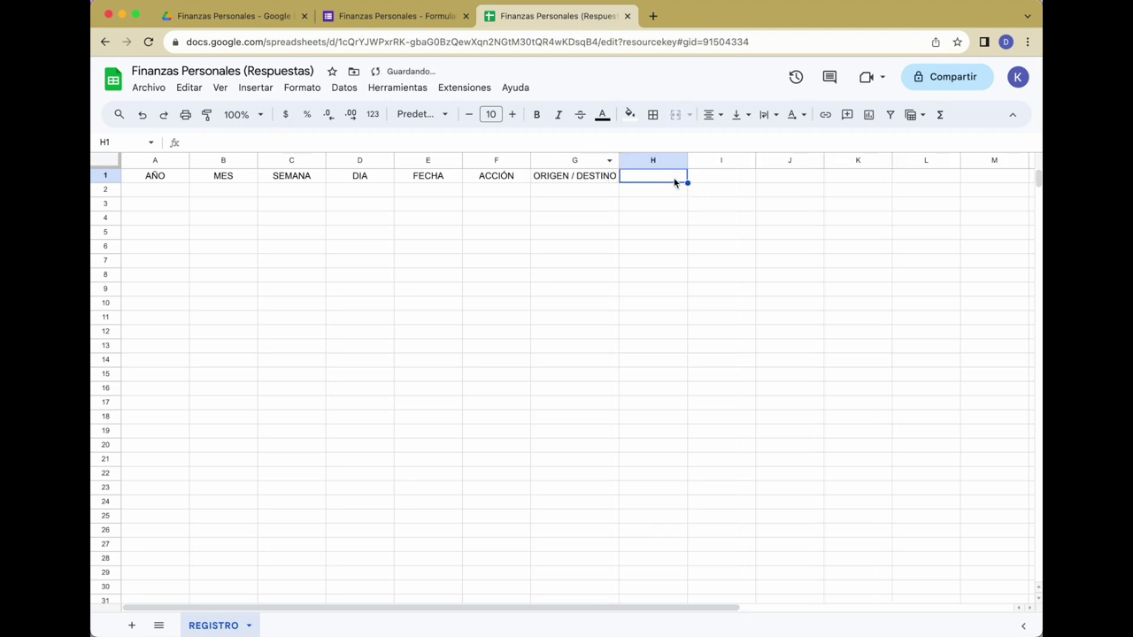
text(RUBRO)
key(Tab)
text(CANTIDAD)
key(Tab)
text(MÉTODO DE PAGO)
key(Tab)
text(DETALLE)
key(Return)
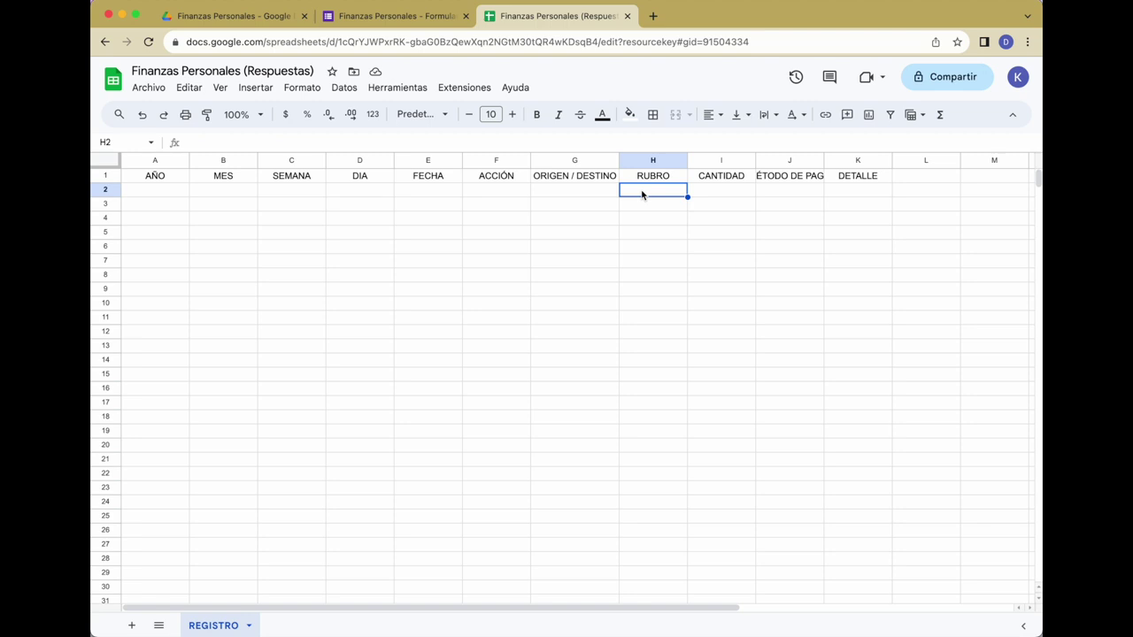
drag(467, 160, 873, 160)
right_click(809, 160)
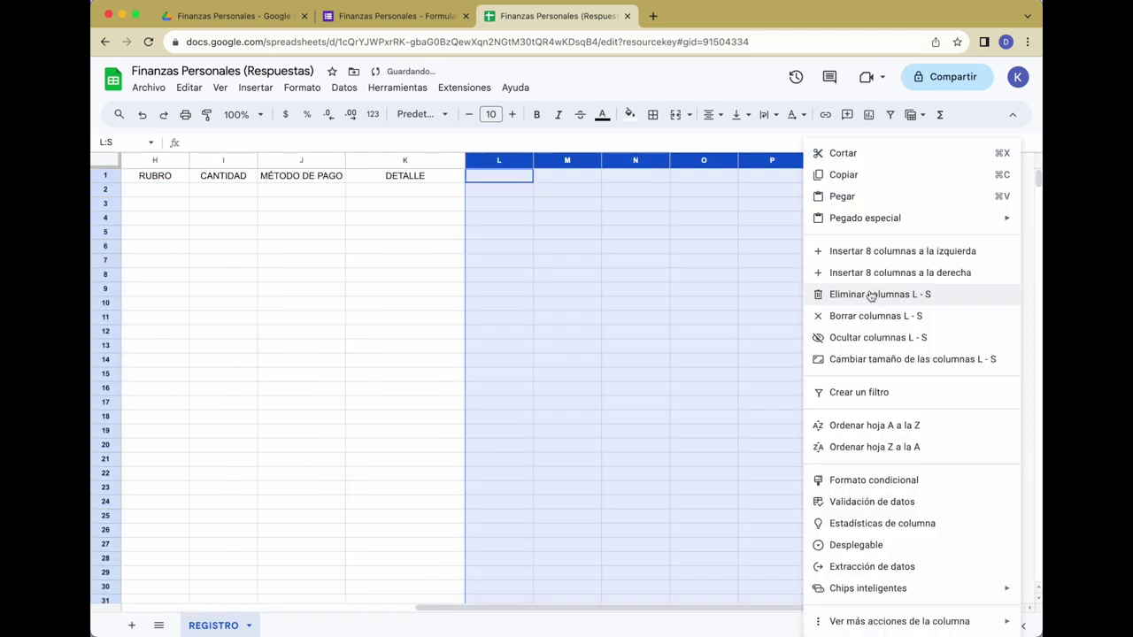
Delete the unused columns after K and freeze rows 1–3
click(898, 293)
click(194, 204)
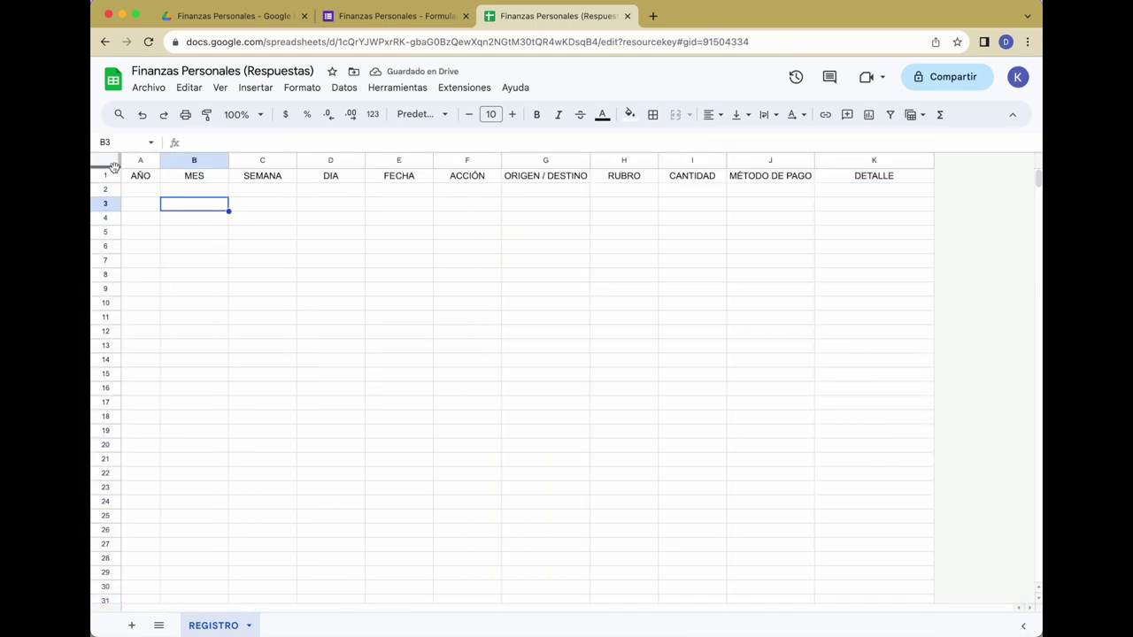
drag(113, 167, 135, 214)
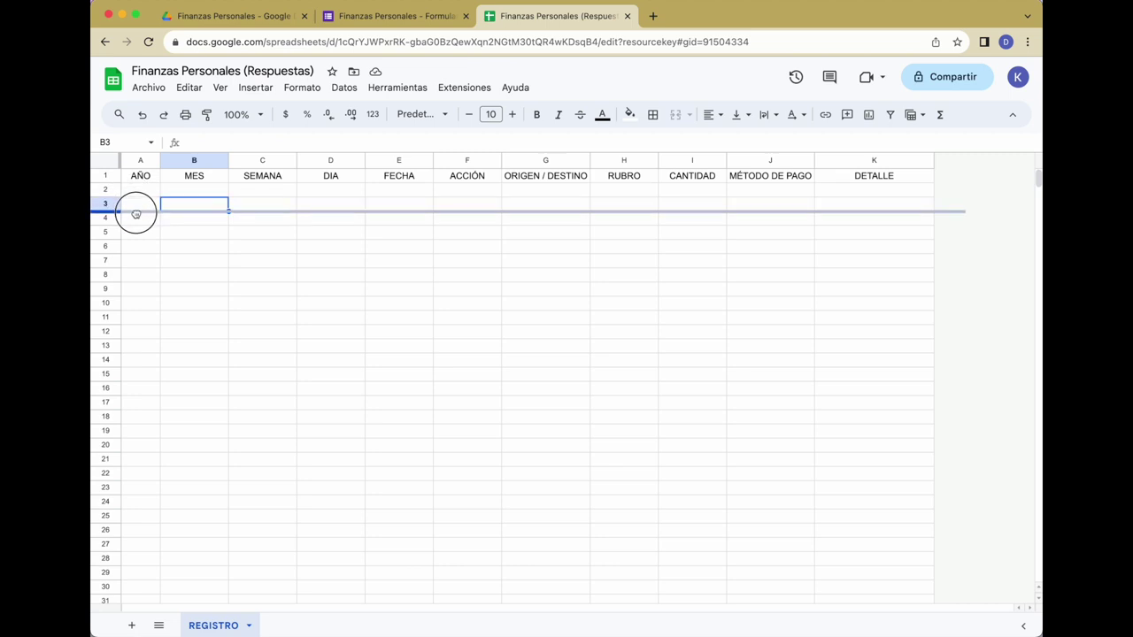
click(168, 248)
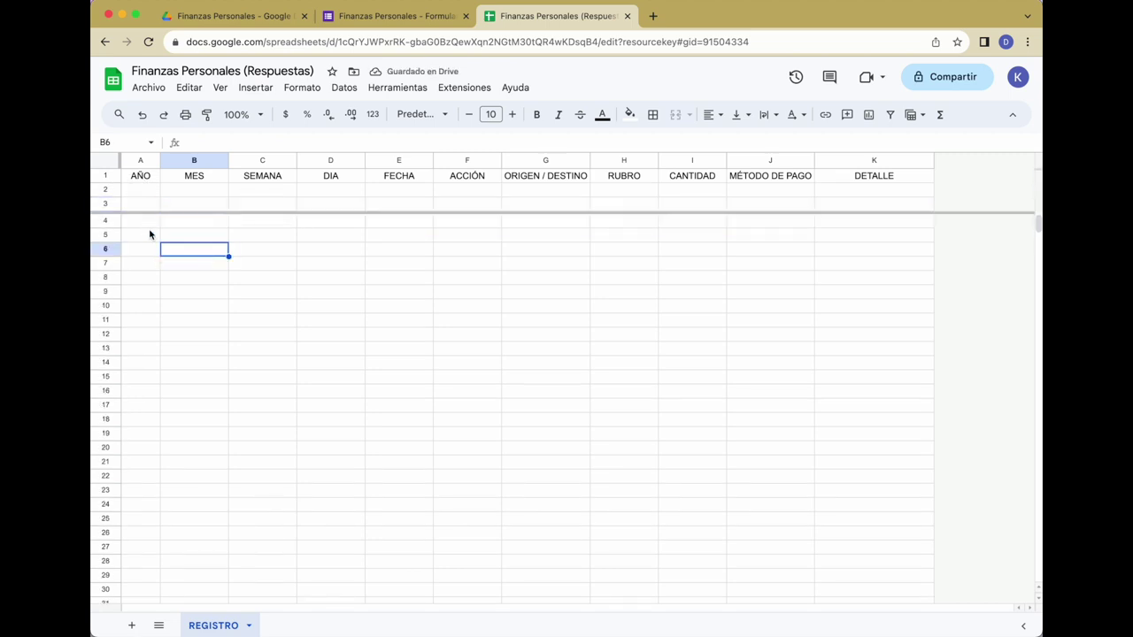
Create a filter covering rows 3 to 1000
click(146, 225)
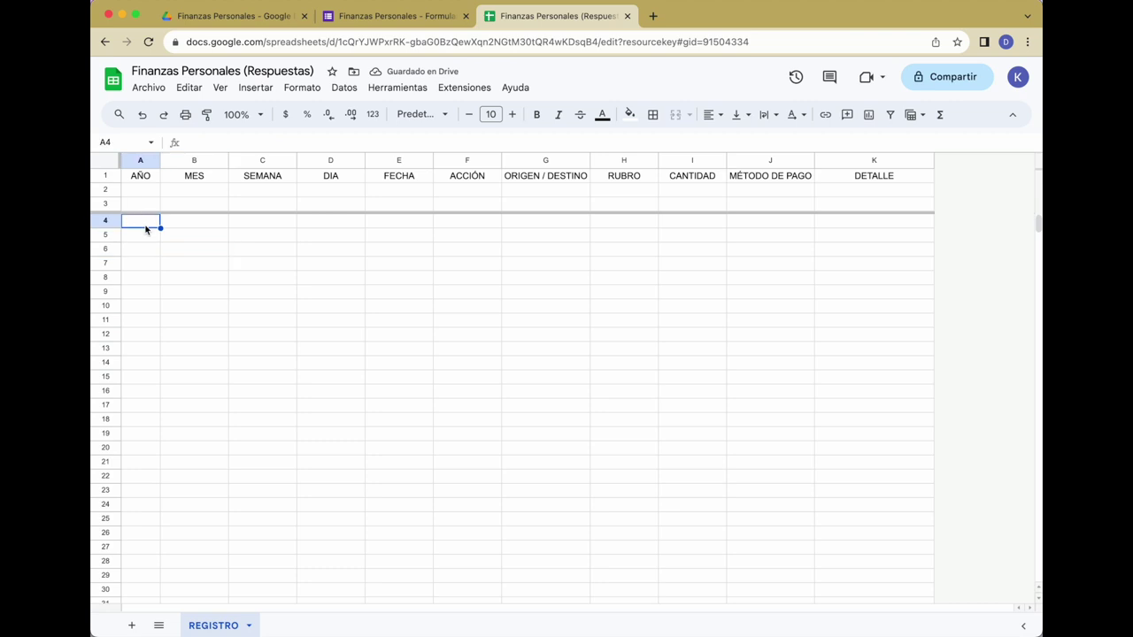
click(107, 204)
key(ctrl+shift+Down)
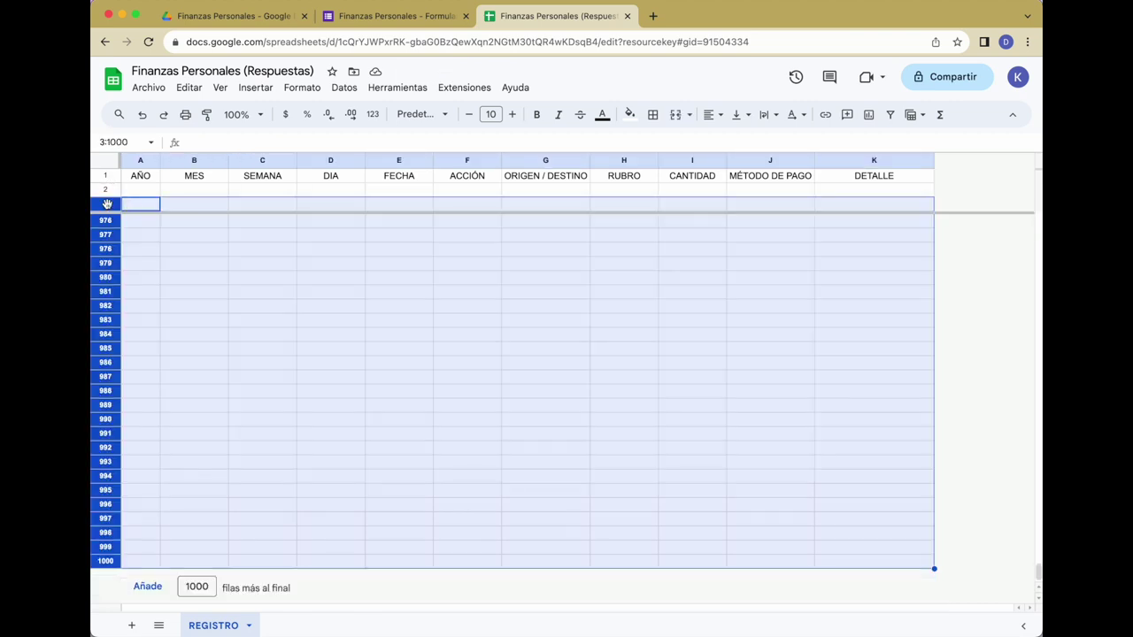
click(891, 114)
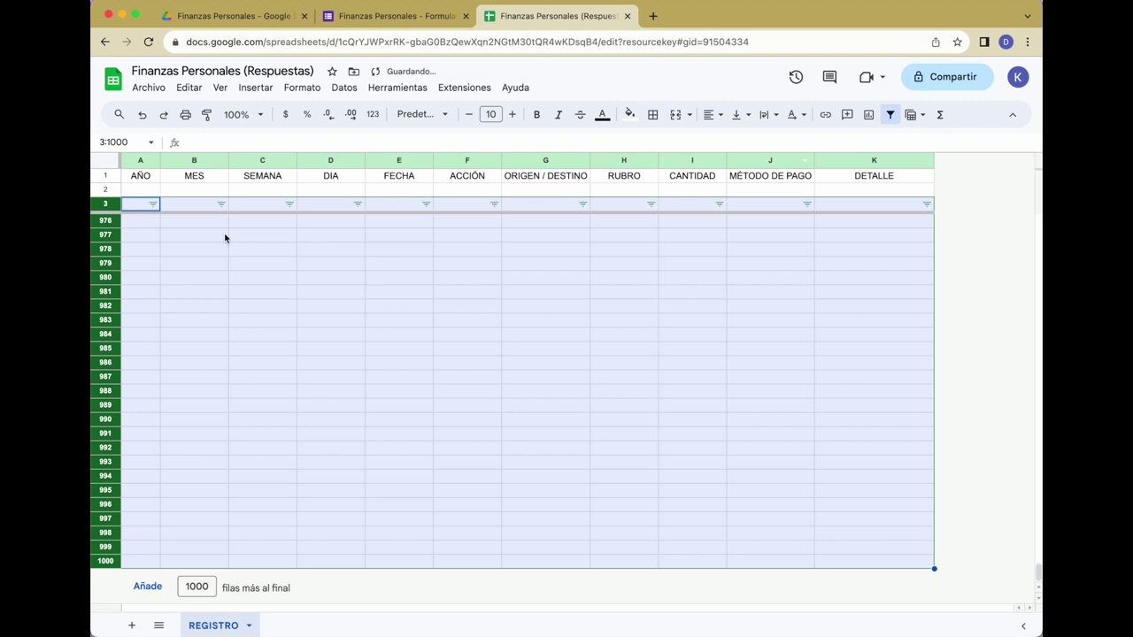
Make the row 1 headers bold and fill row 2 with cyan
click(149, 201)
click(106, 175)
key(ctrl+b)
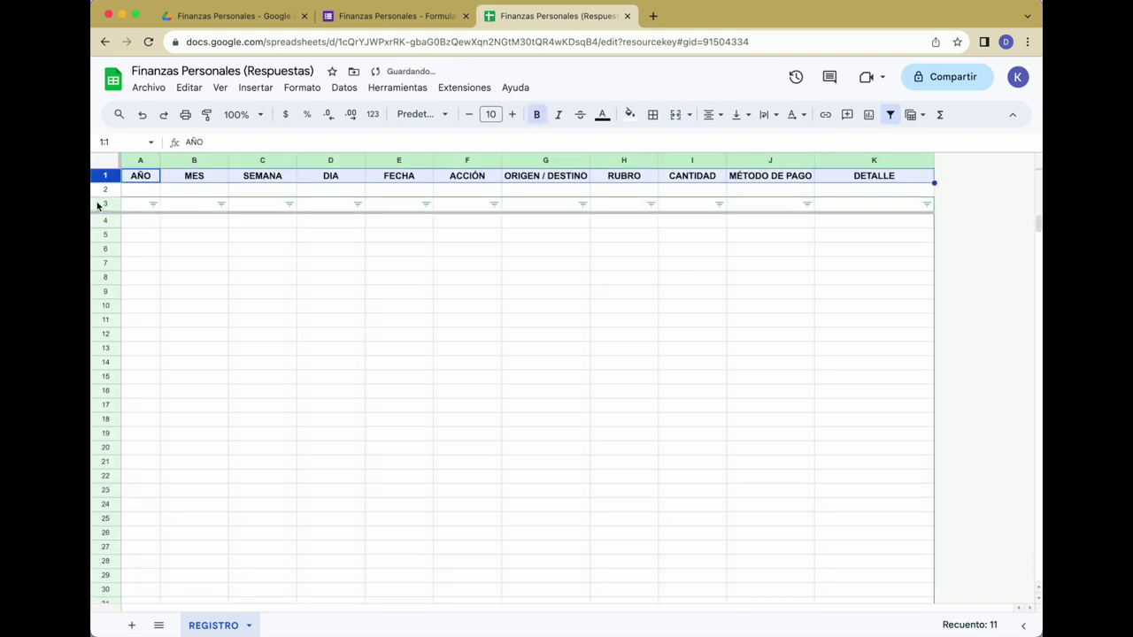
click(105, 190)
click(630, 114)
click(710, 177)
Give header row 1 a dark grey fill with white text
click(106, 175)
click(630, 114)
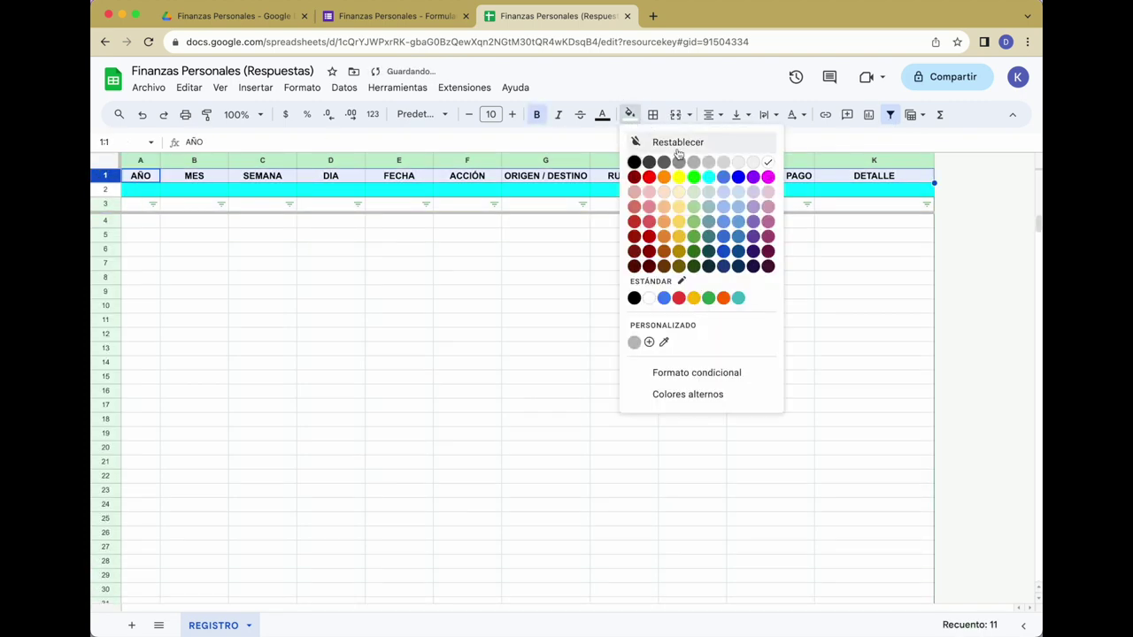
click(650, 163)
click(604, 114)
click(747, 152)
click(107, 204)
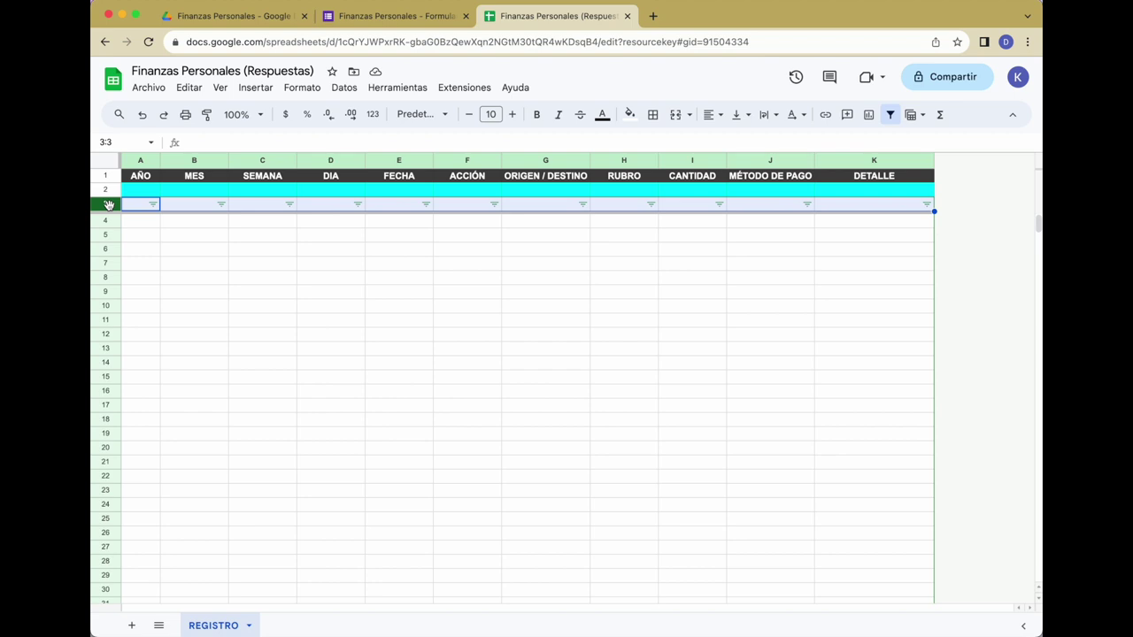
key(super+shift+Down)
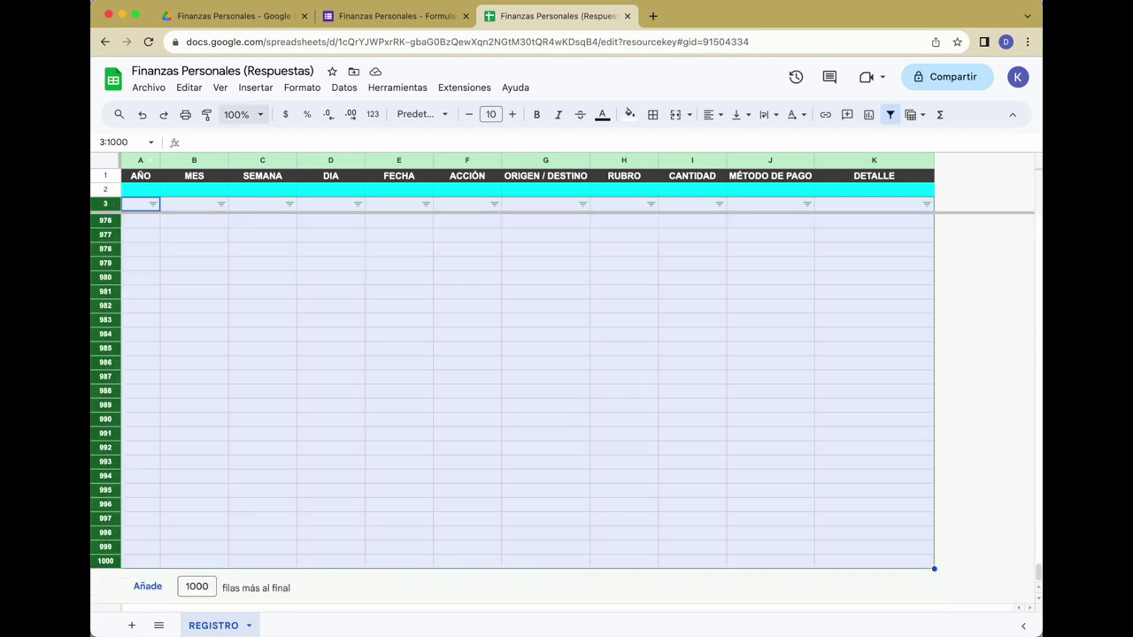
Apply alternating colours to rows 3–1000, with a light yellow header and grey second band
click(302, 88)
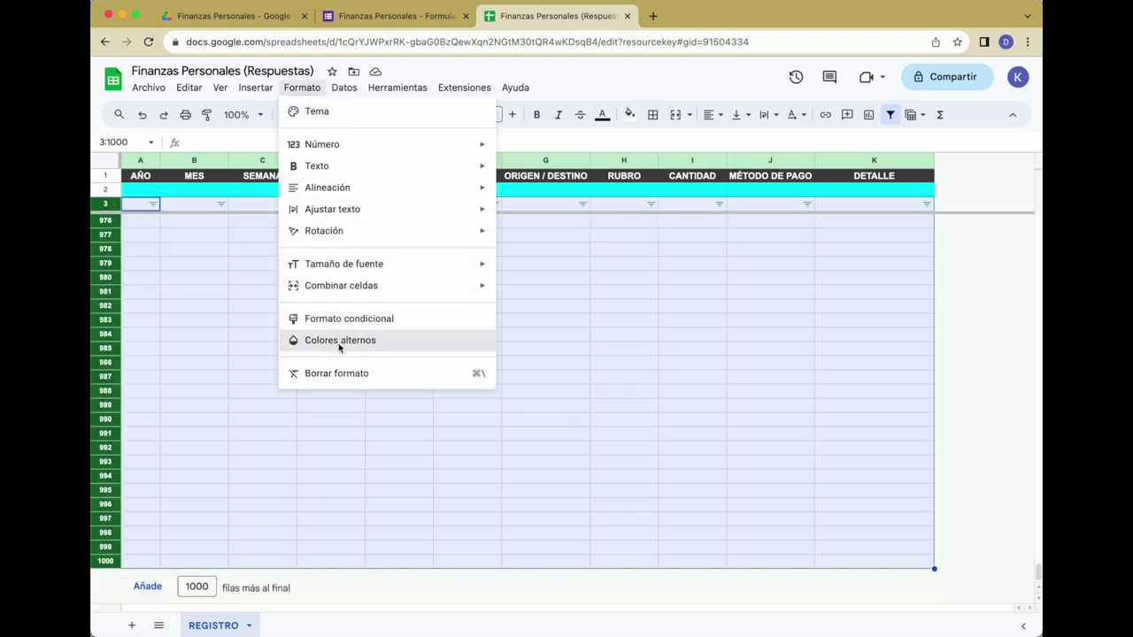
click(342, 340)
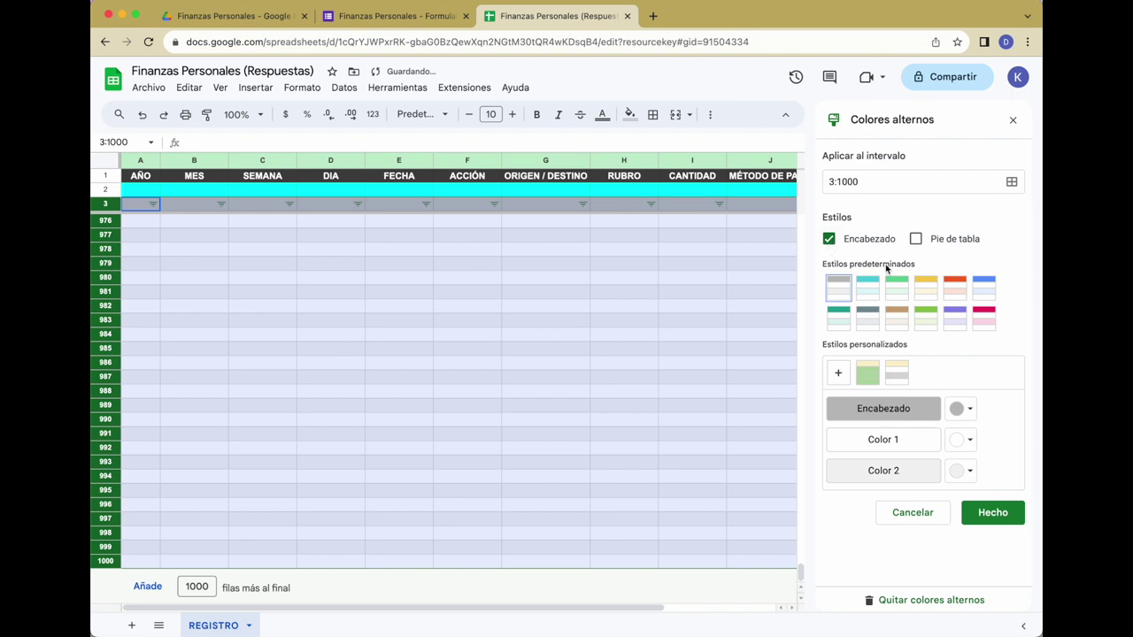
click(960, 409)
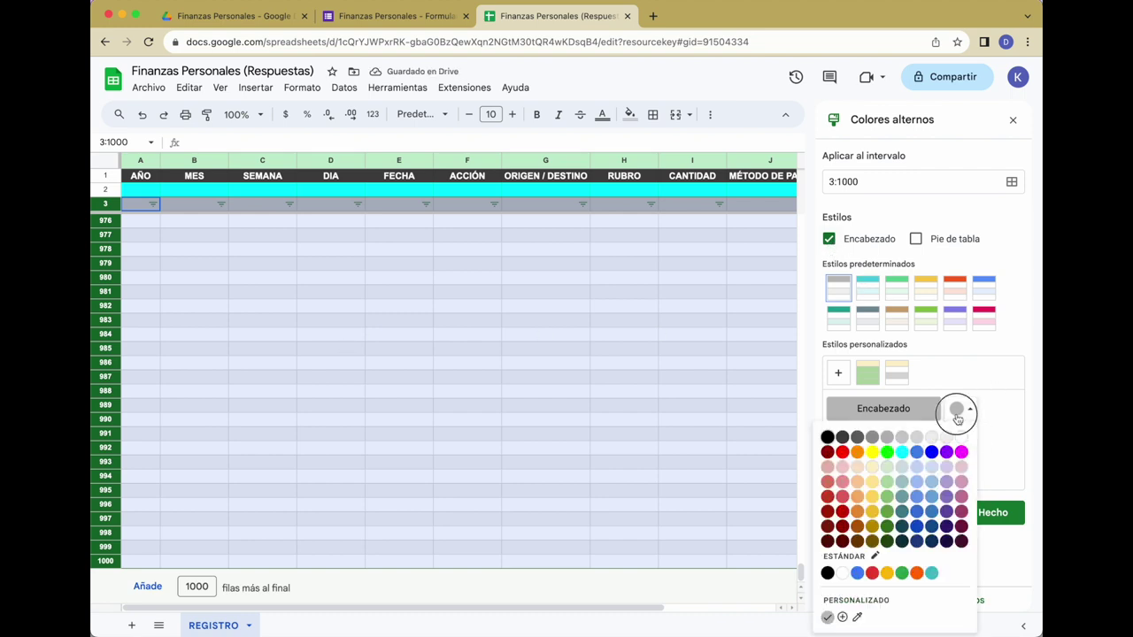
click(873, 468)
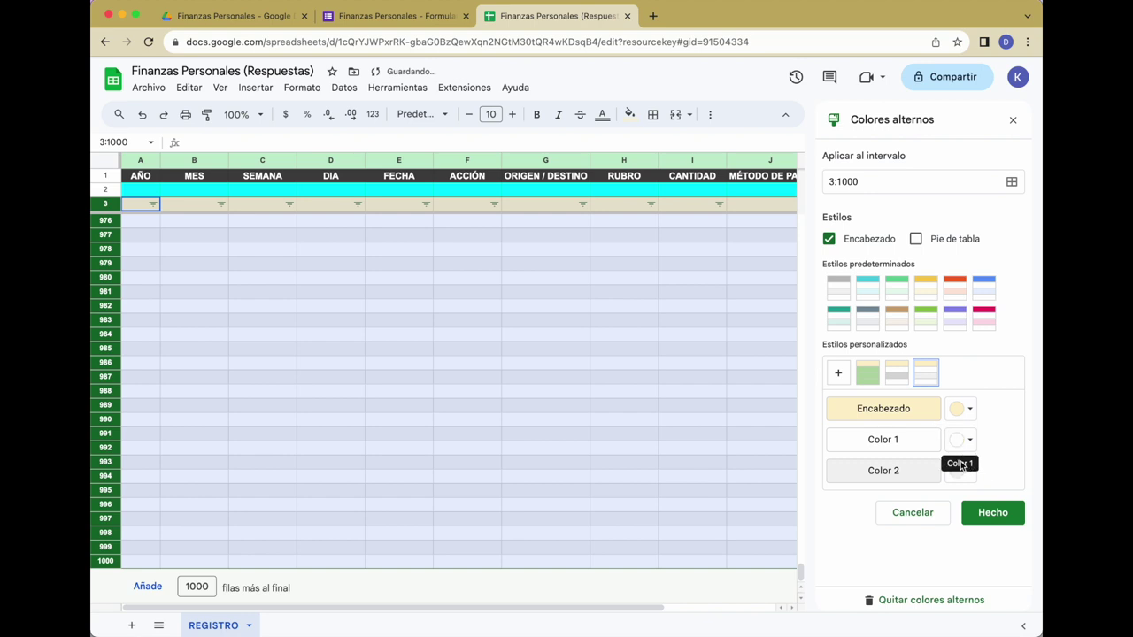
click(963, 474)
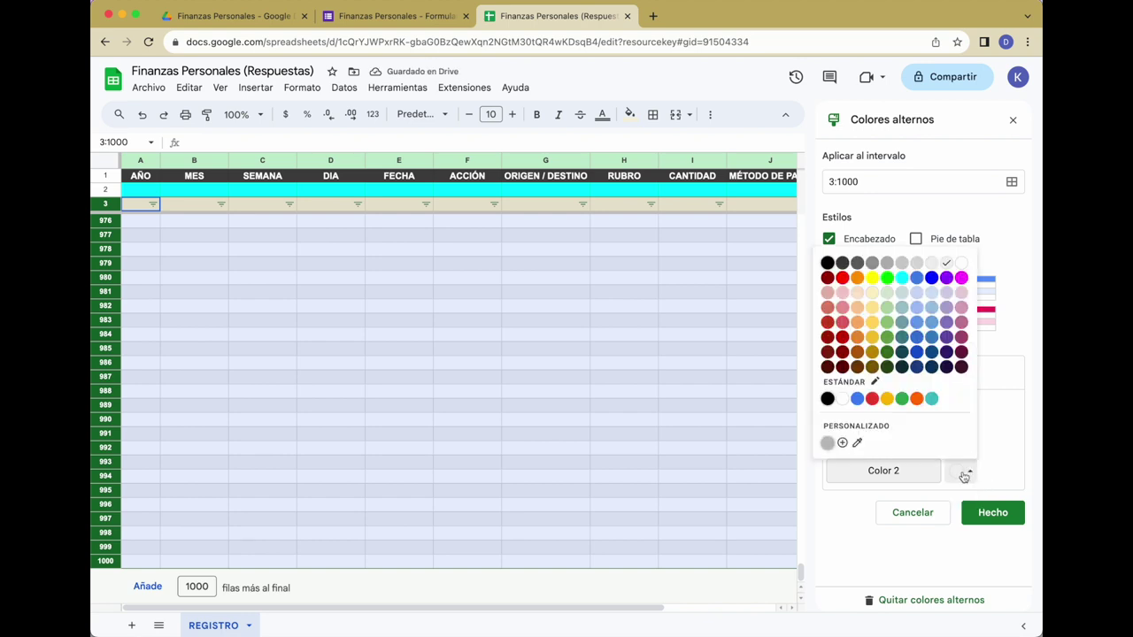
click(917, 263)
click(981, 522)
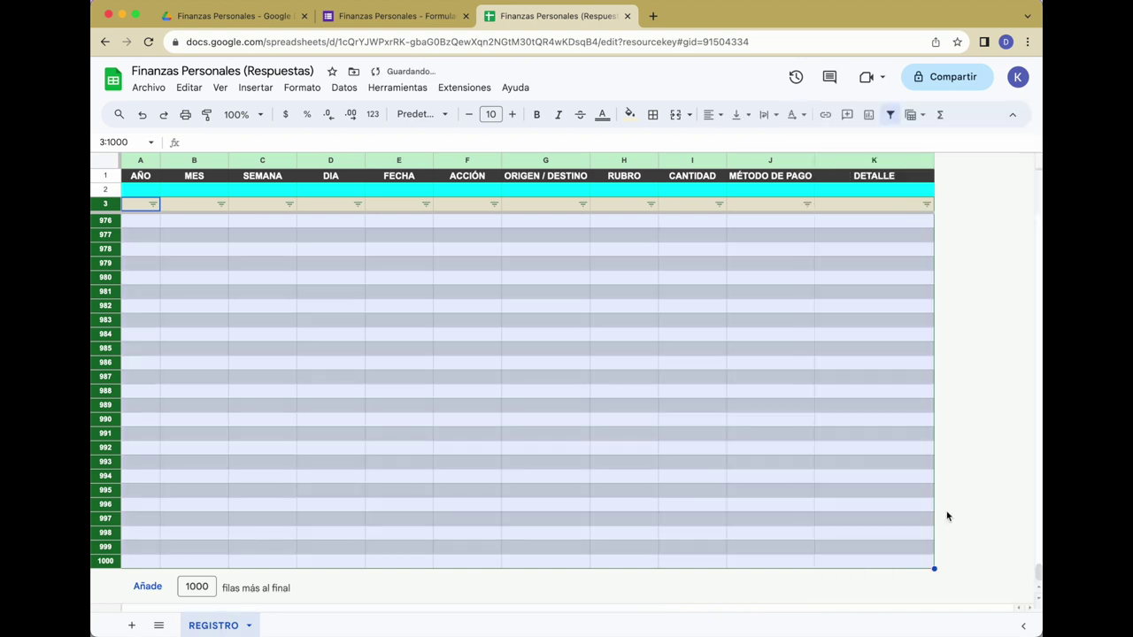
Add all borders to rows 1 to 1000
click(106, 160)
click(652, 115)
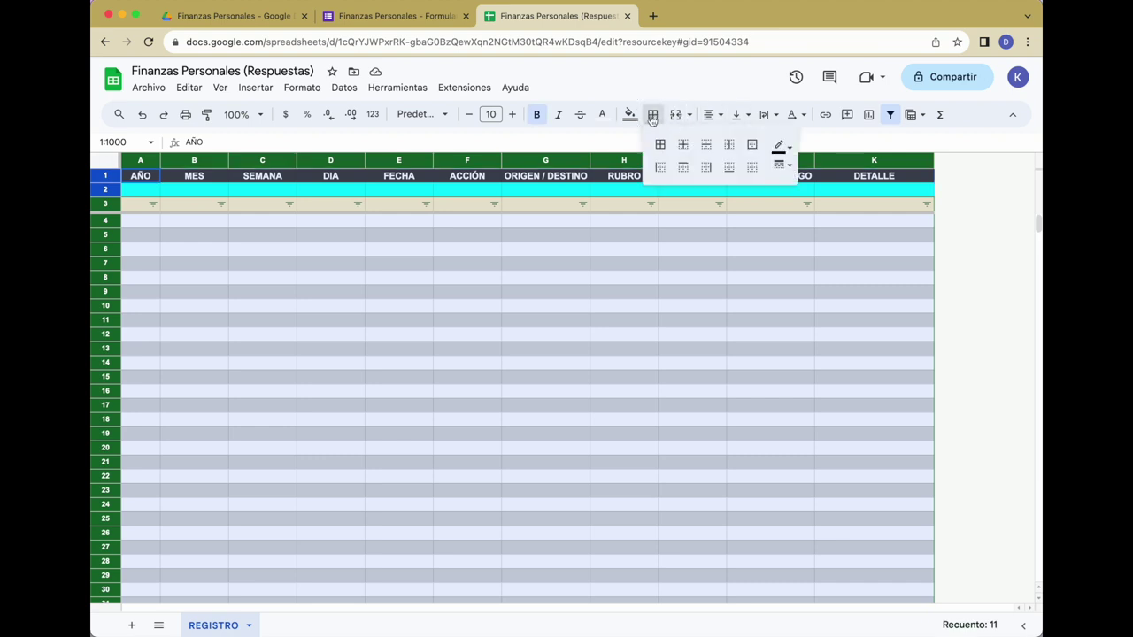
click(660, 145)
click(318, 237)
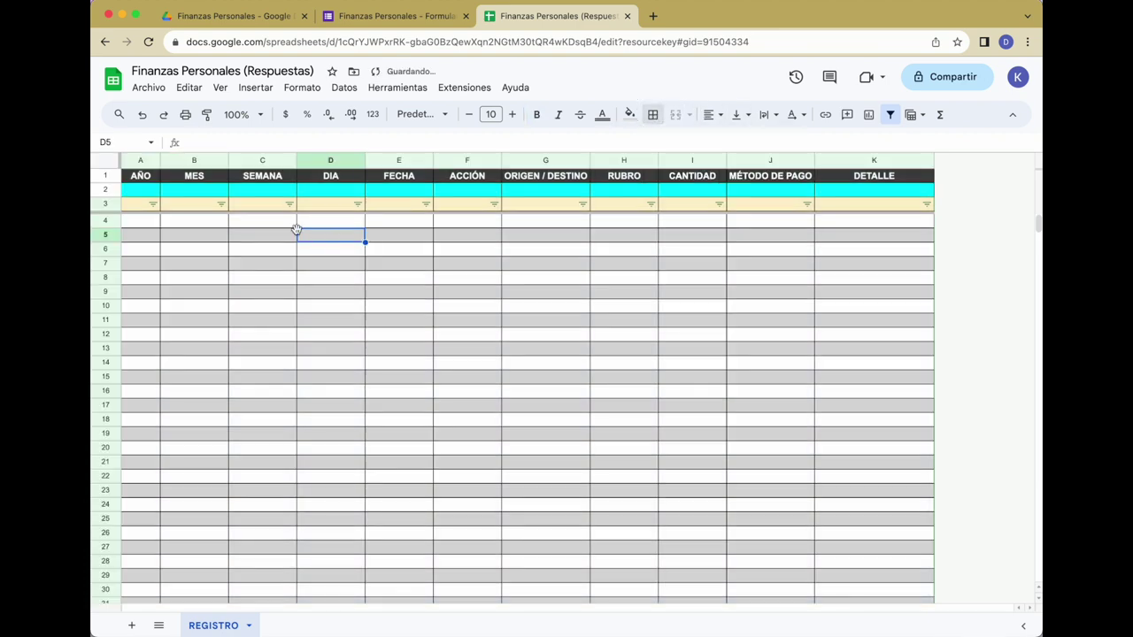
click(138, 207)
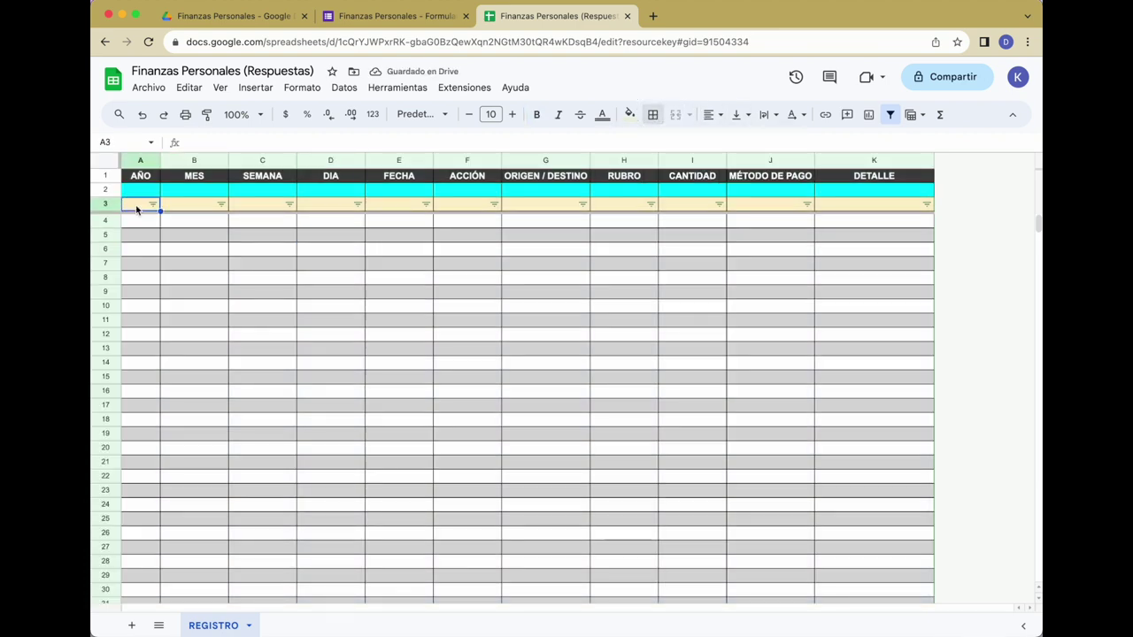
Fill CANTIDAD cell I2 green, make it bold, and narrow the CANTIDAD column
click(687, 190)
click(630, 114)
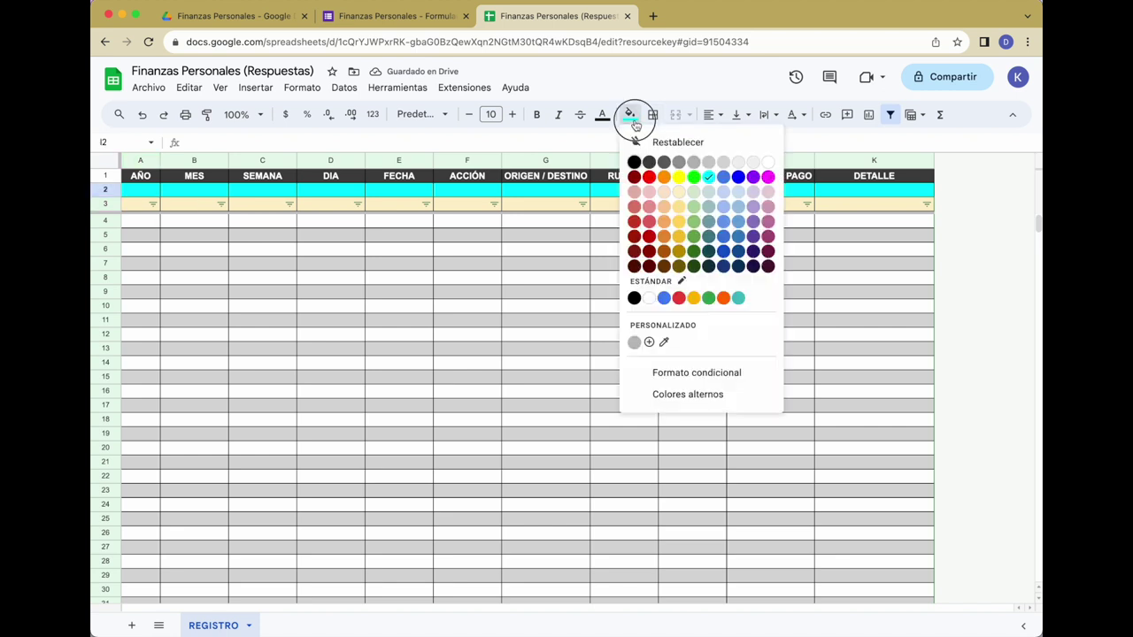
click(694, 175)
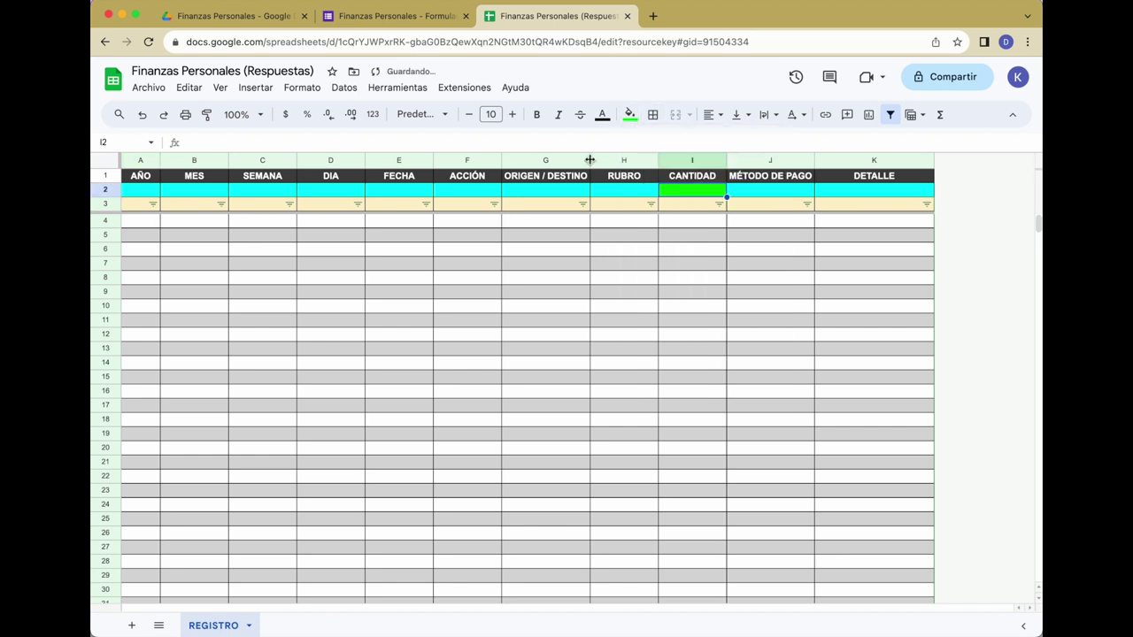
click(537, 116)
drag(726, 160, 711, 160)
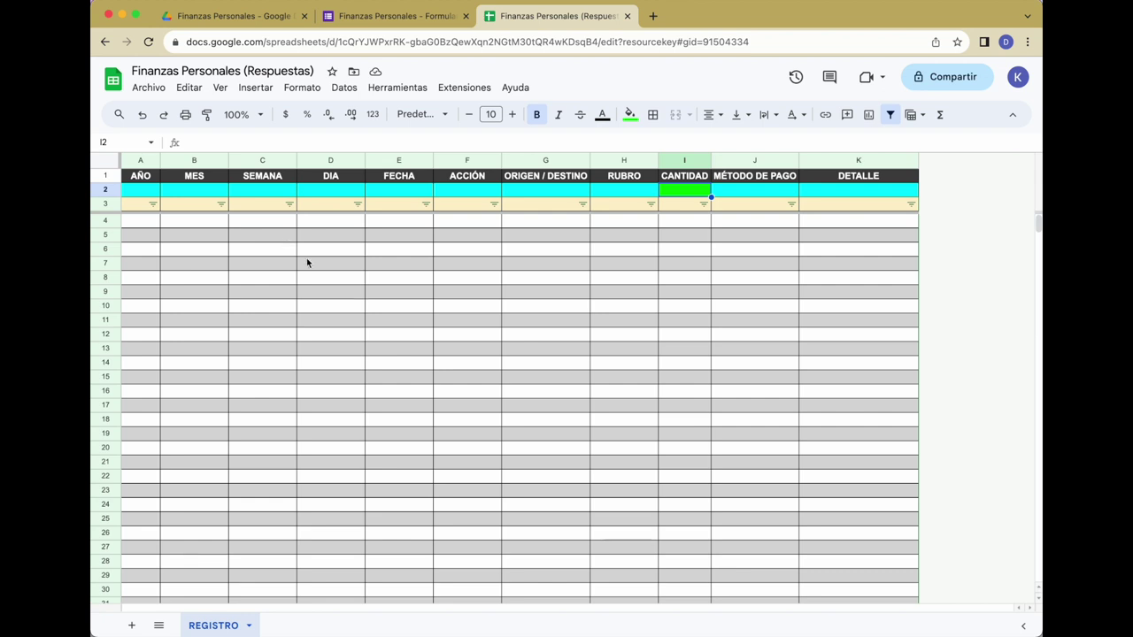
Review the AÑO, MES, SEMANA and DIA columns, then add a new blank sheet, Sheet3
right_click(148, 167)
click(184, 161)
click(257, 161)
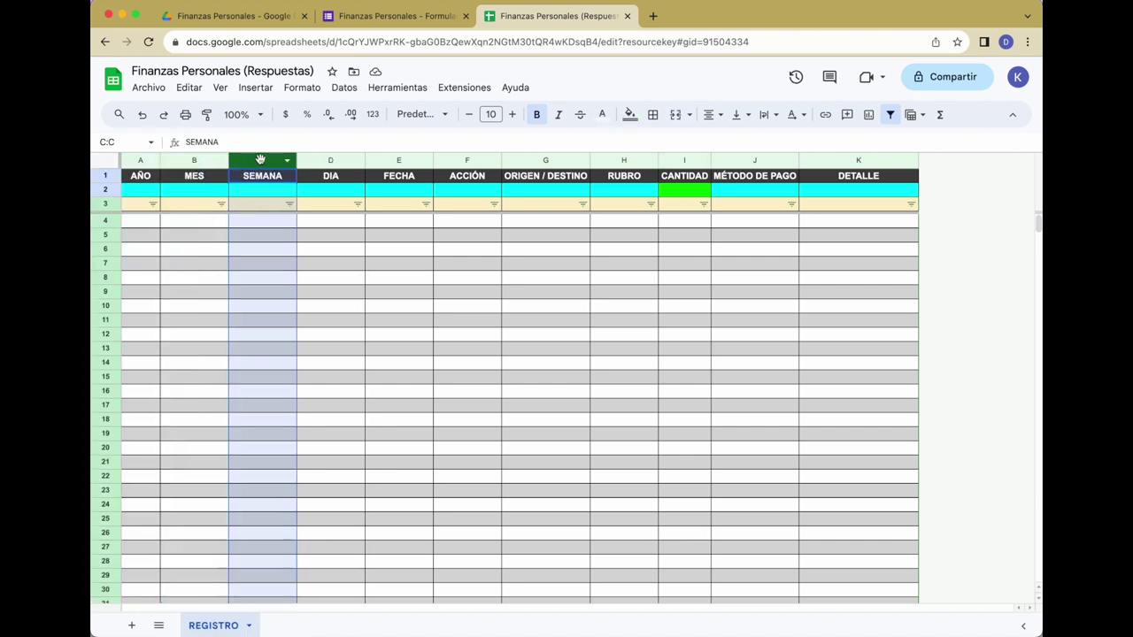
click(148, 195)
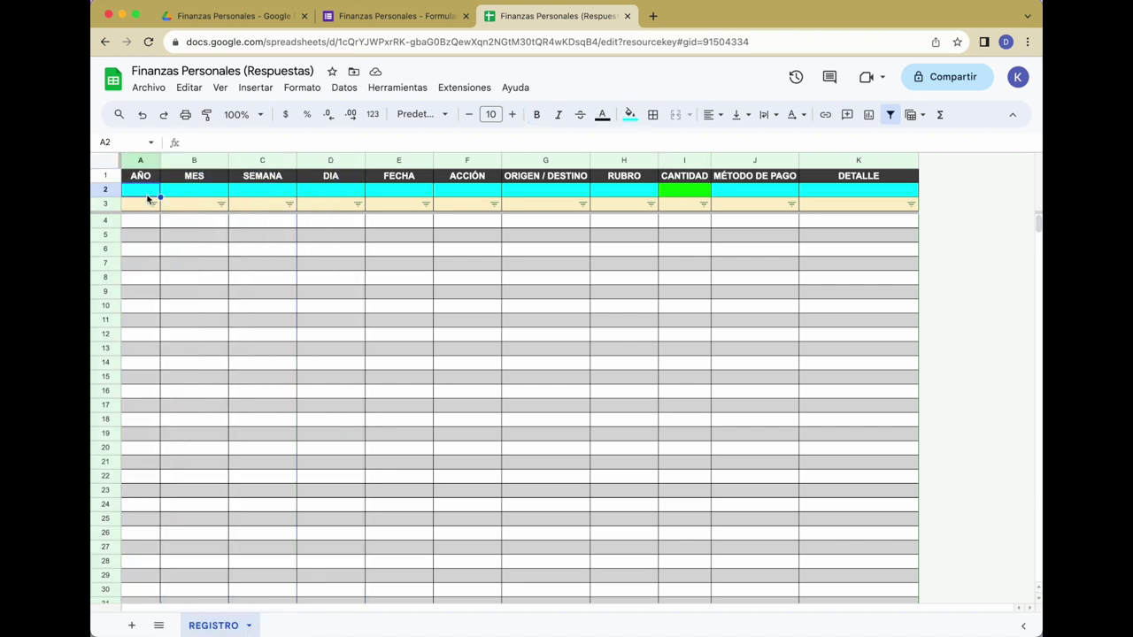
click(138, 163)
click(209, 162)
click(251, 161)
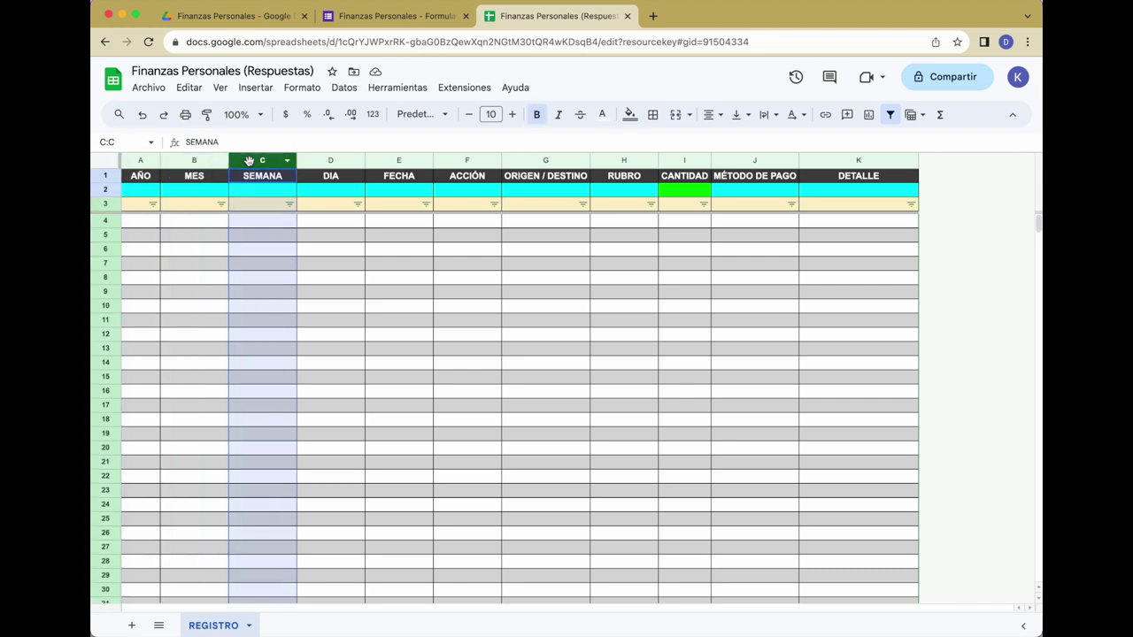
click(330, 161)
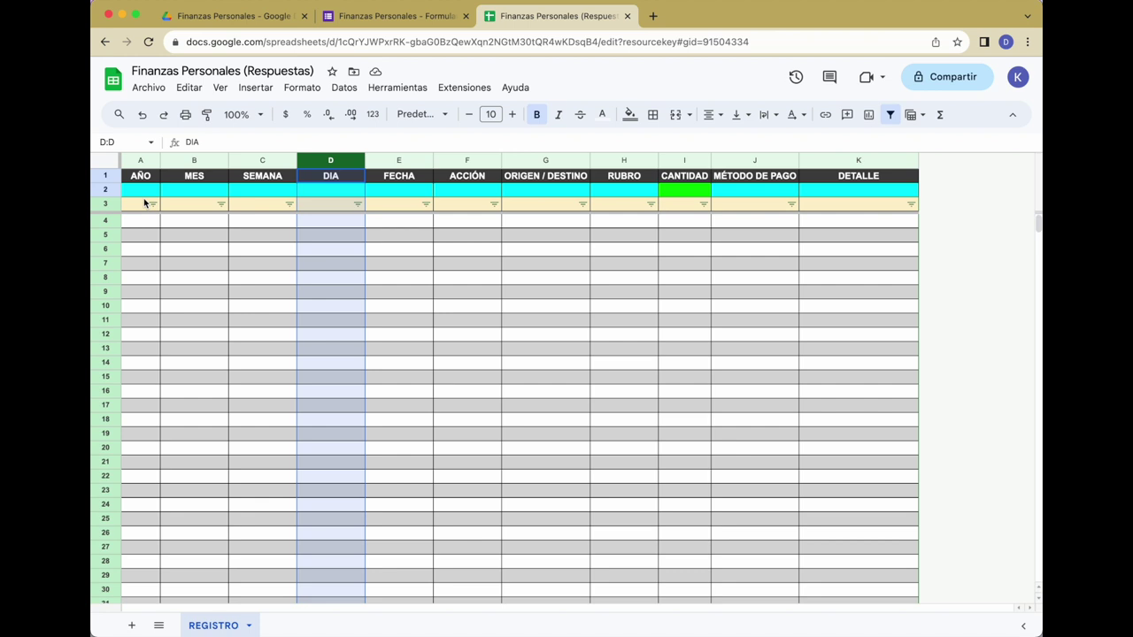
click(143, 205)
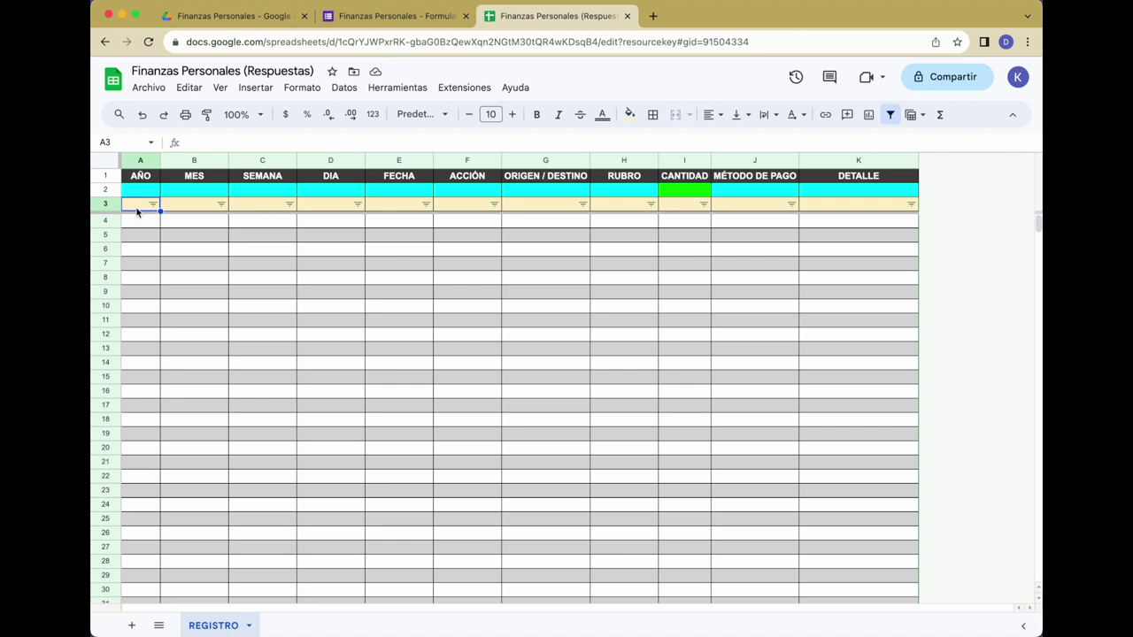
click(131, 625)
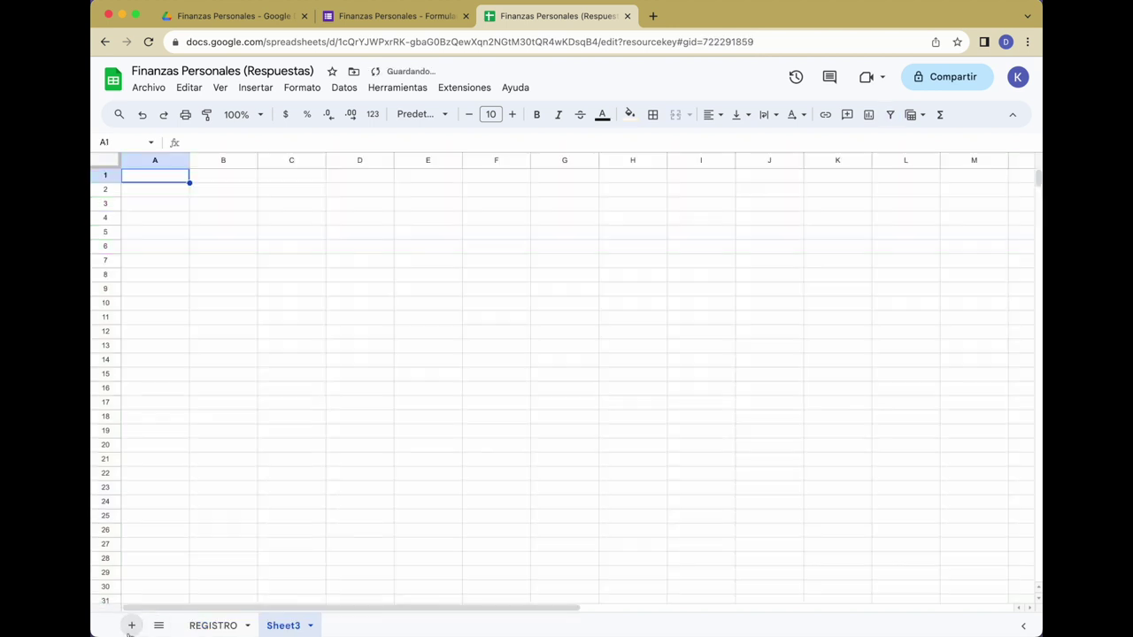
Rename the new sheet to DATA
double_click(268, 626)
text(DATA)
key(Return)
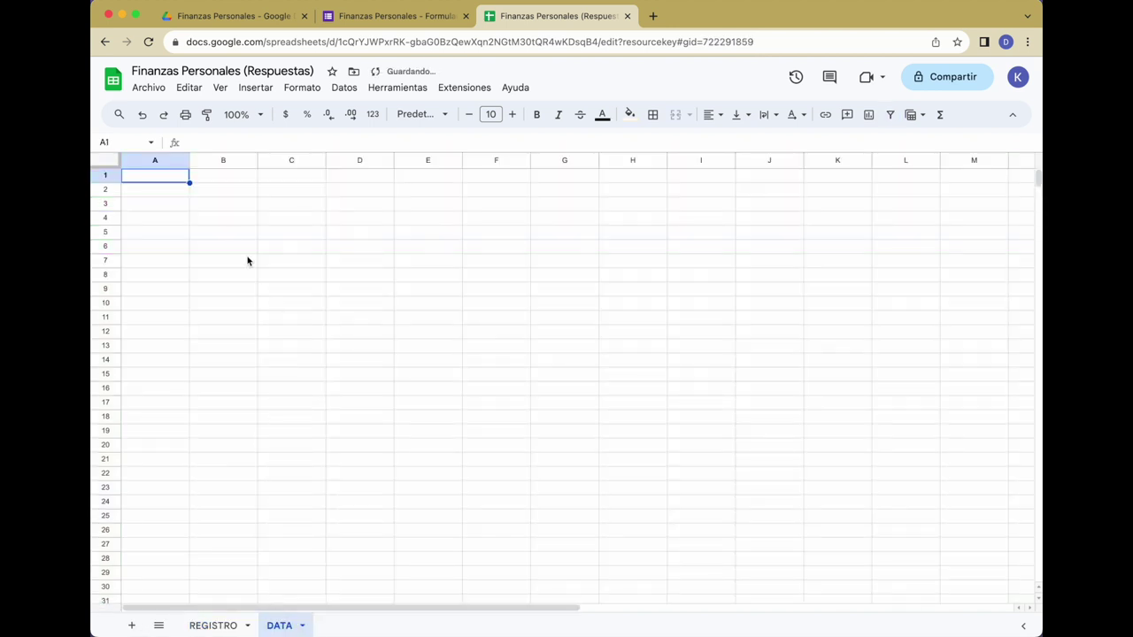
Switch between the REGISTRO and DATA sheets, ending on the empty DATA sheet
click(226, 210)
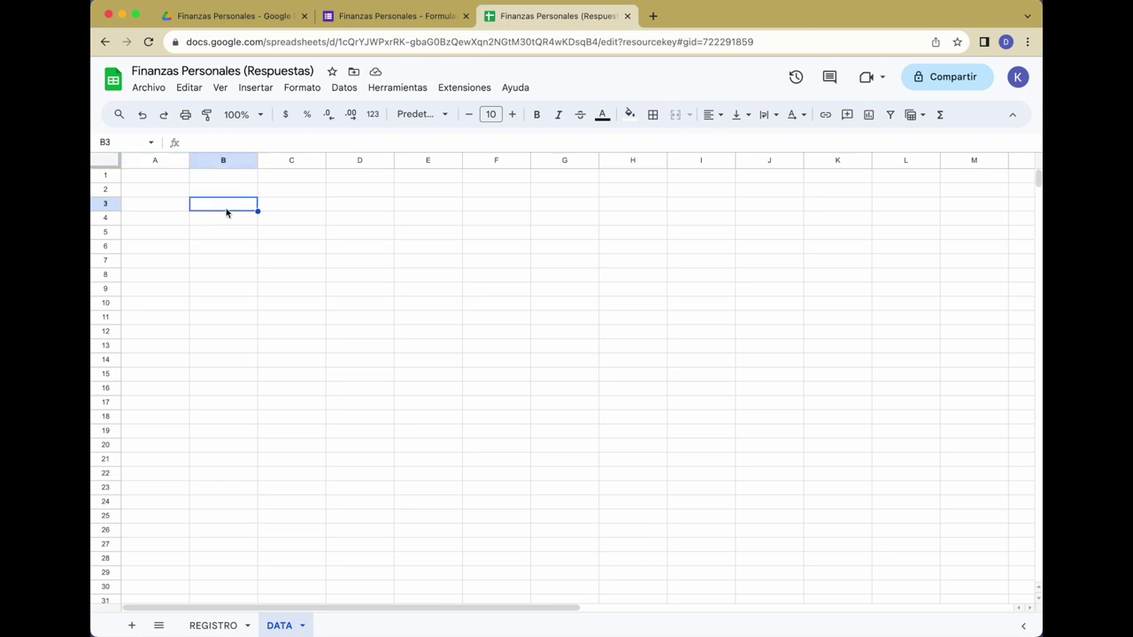
click(226, 198)
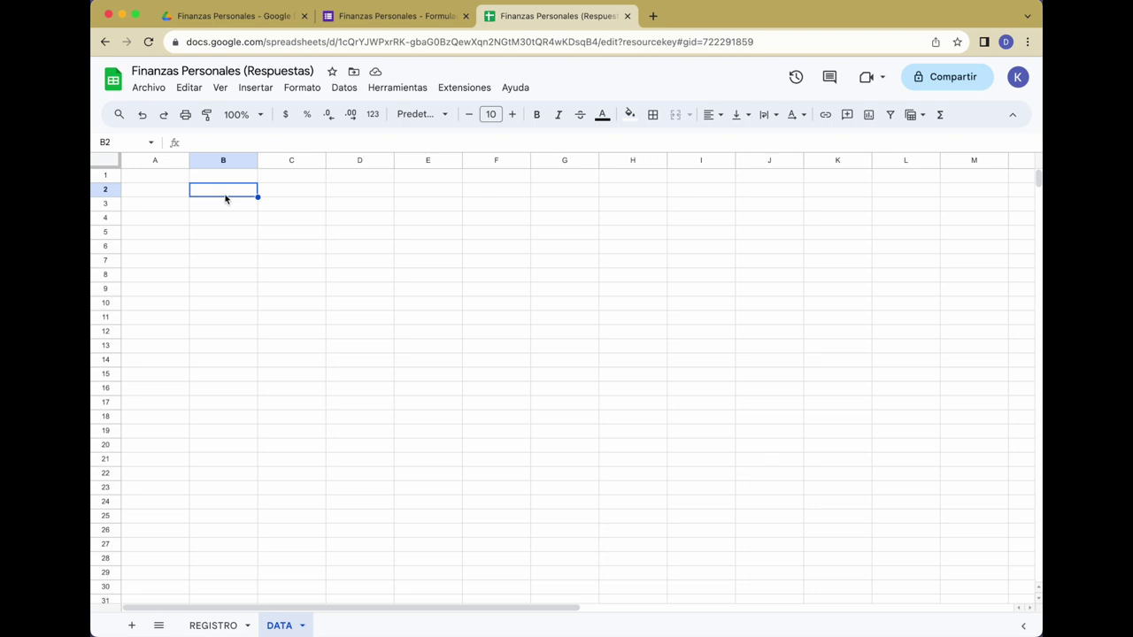
click(217, 625)
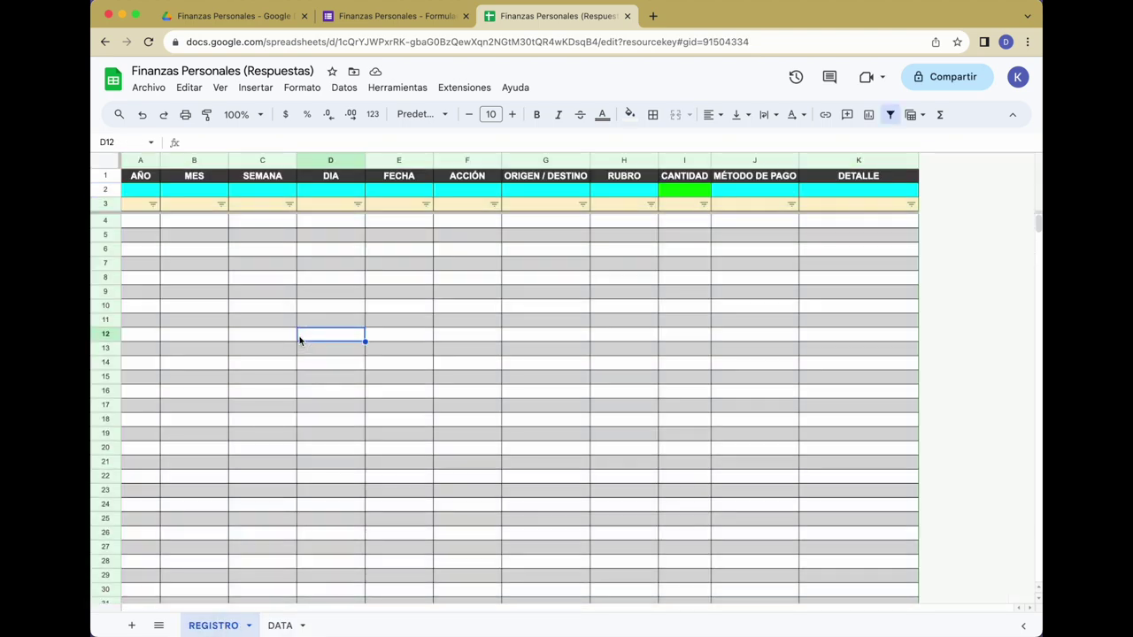
click(279, 625)
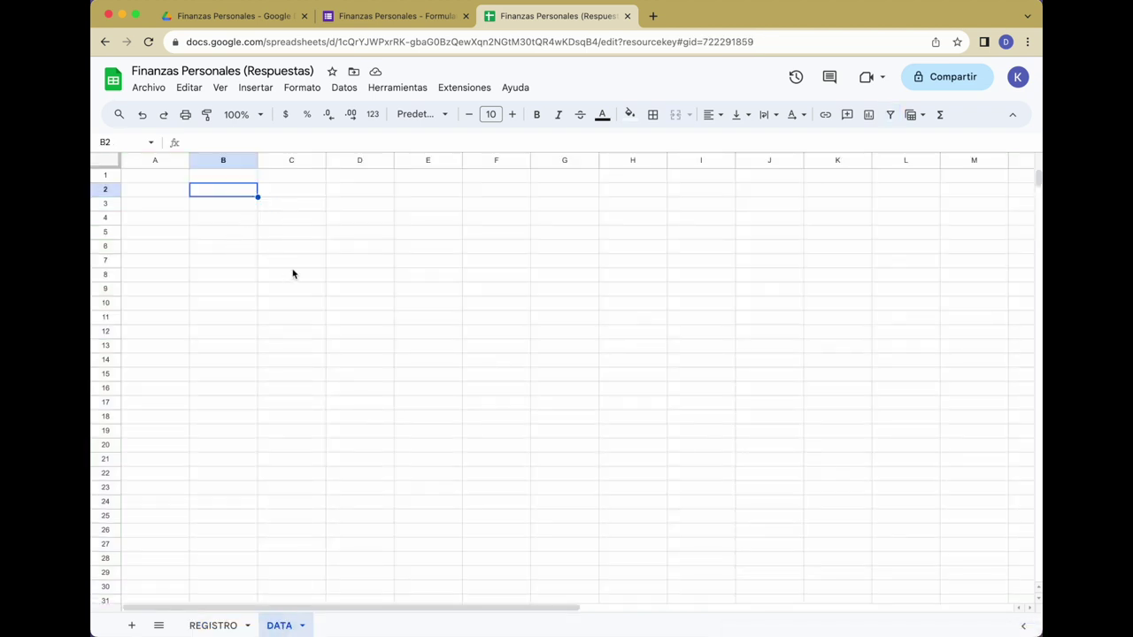
click(370, 194)
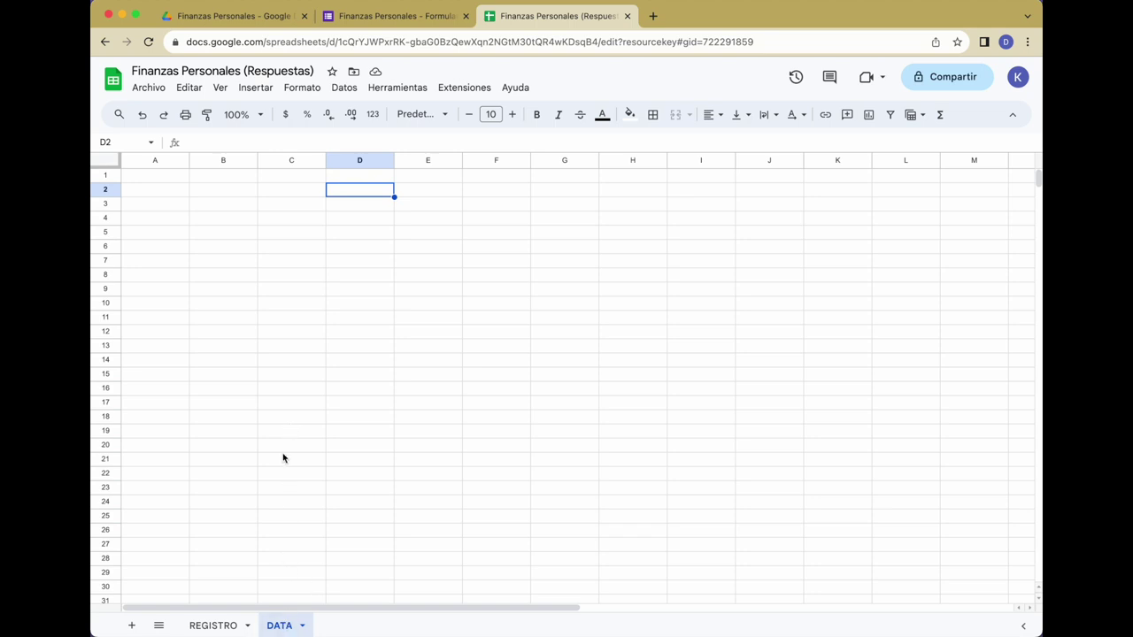
click(236, 198)
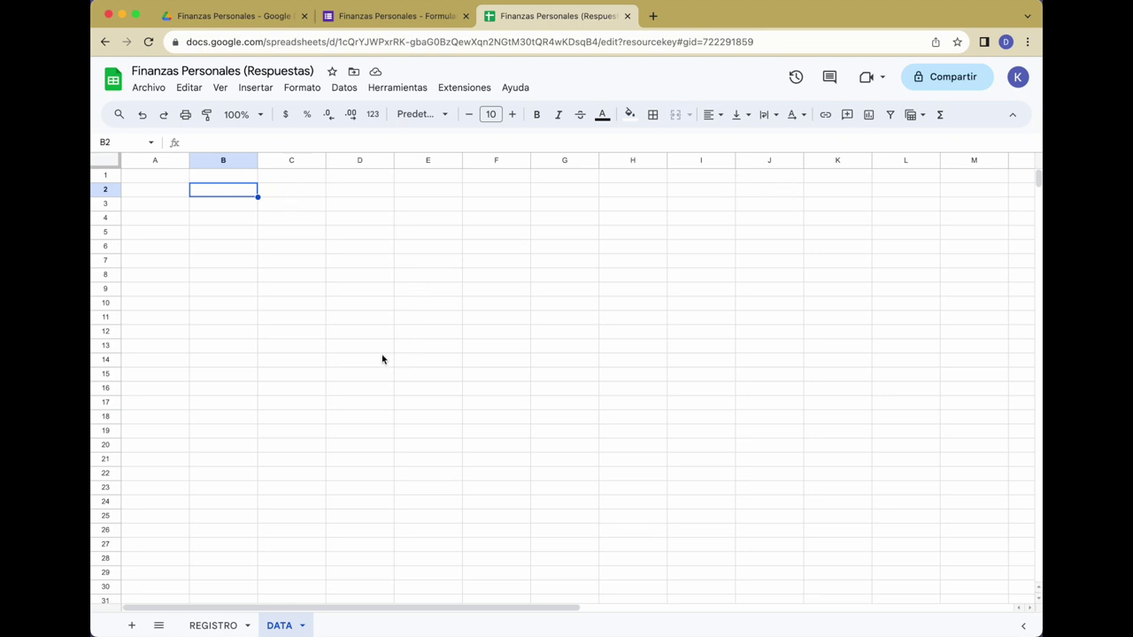
click(213, 623)
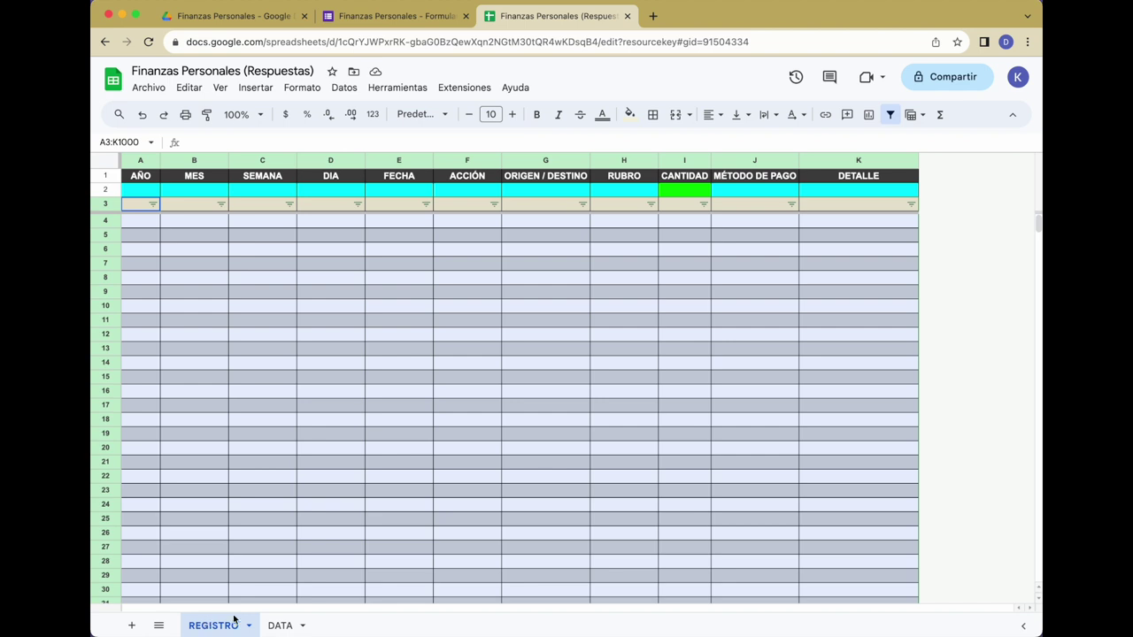
click(279, 625)
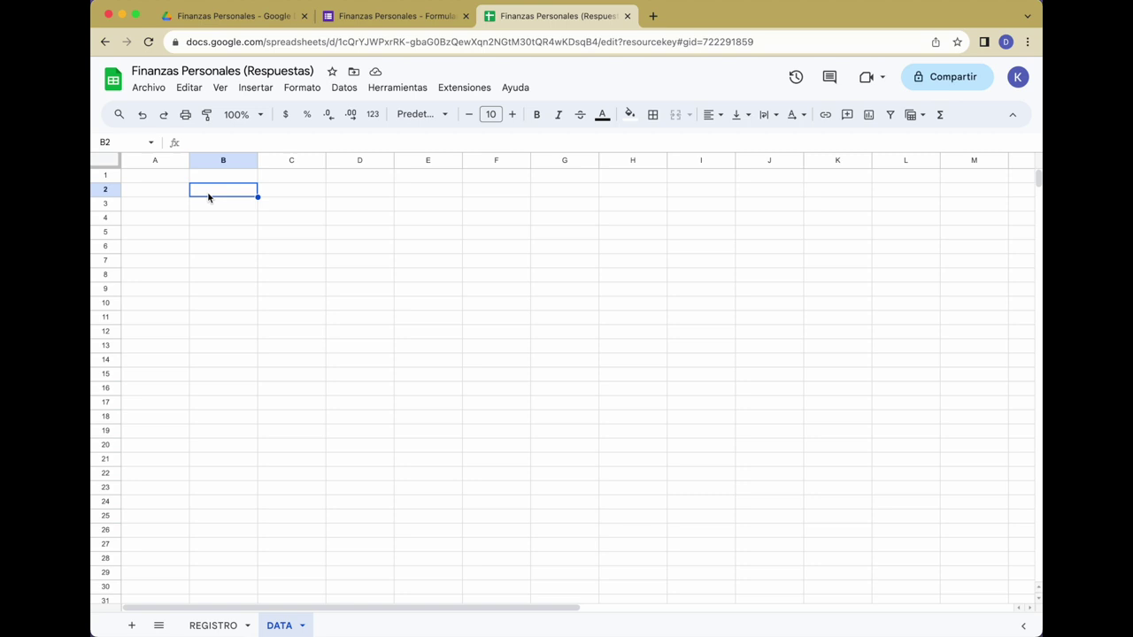
Put the MES heading in B2 and the numbers 1–12 below it
text(MES)
key(Return)
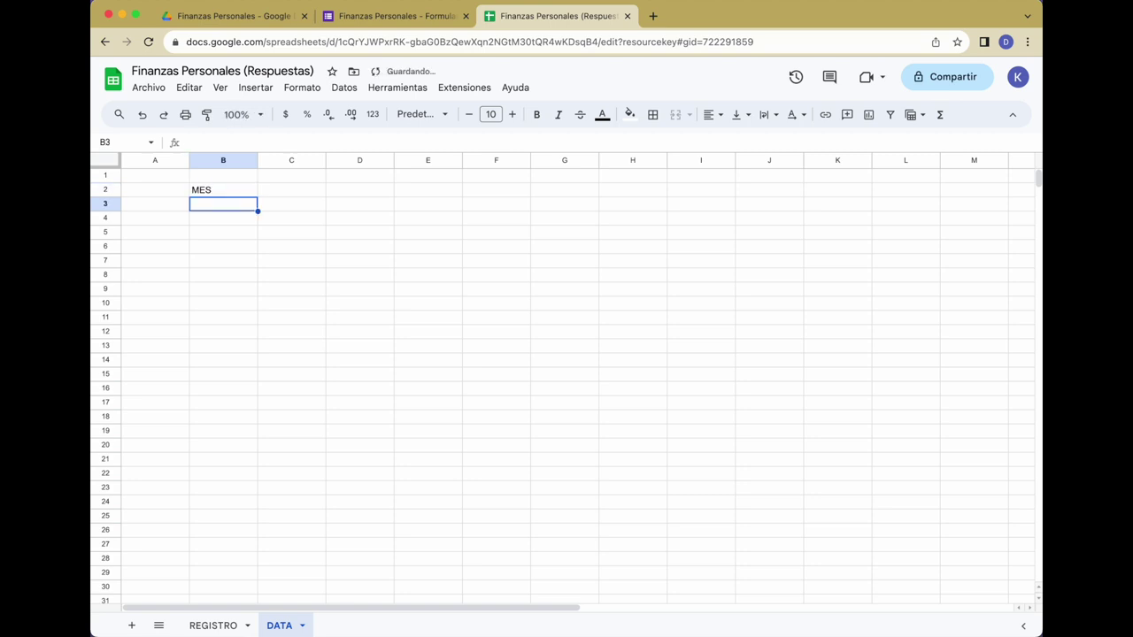
text(1)
key(Return)
text(2)
key(Return)
text(3)
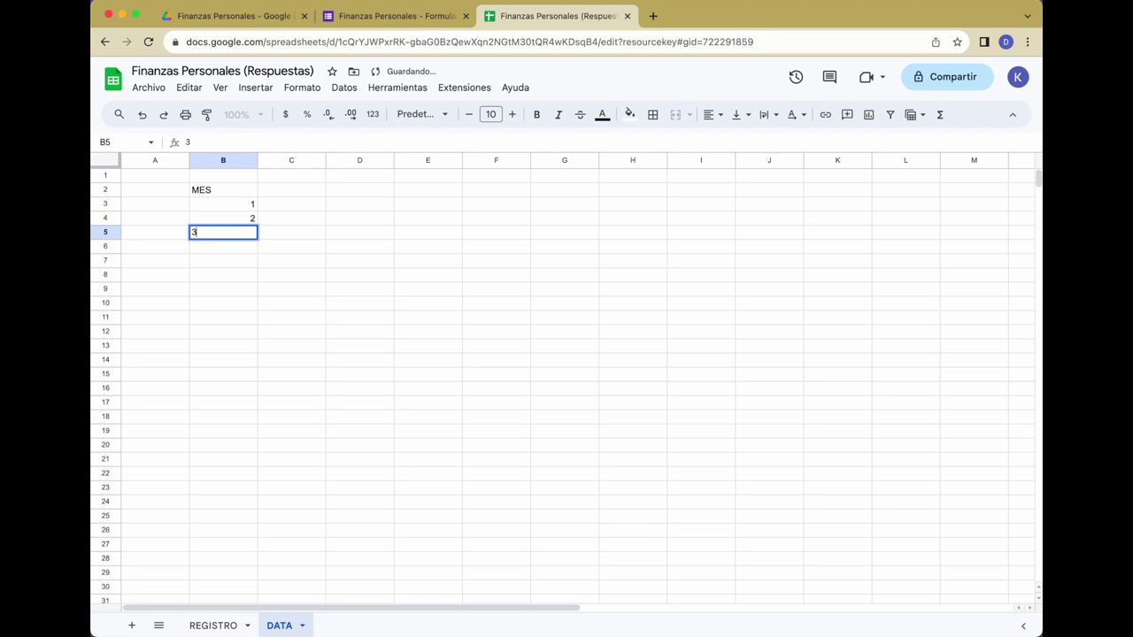
mouse_move(221, 204)
mouse_down()
mouse_move(261, 239)
mouse_move(257, 363)
mouse_up()
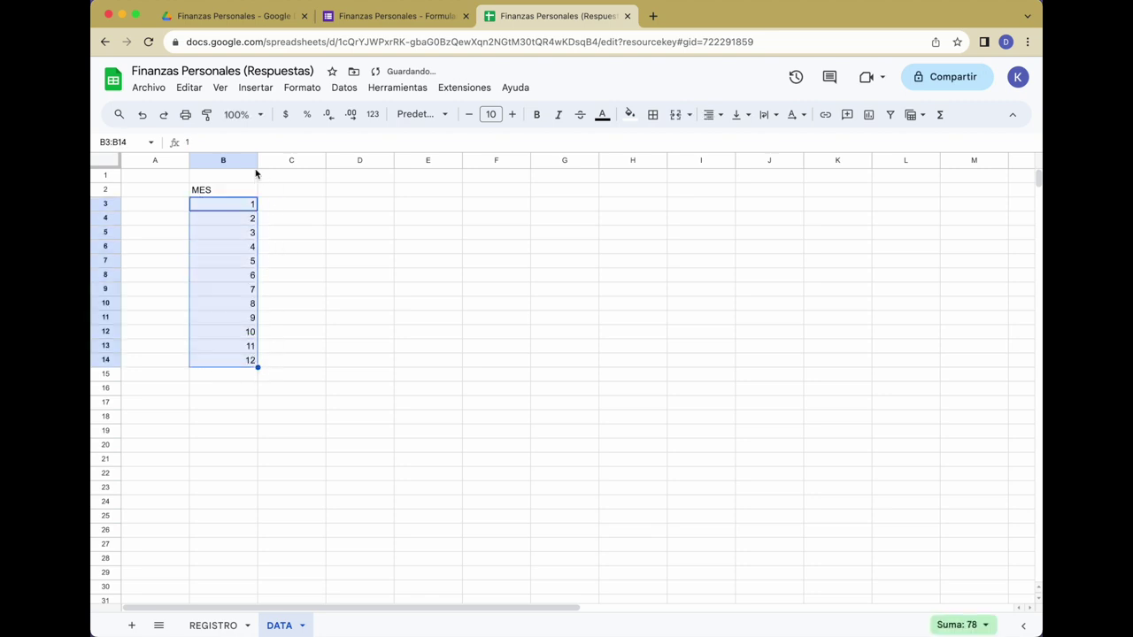
click(281, 207)
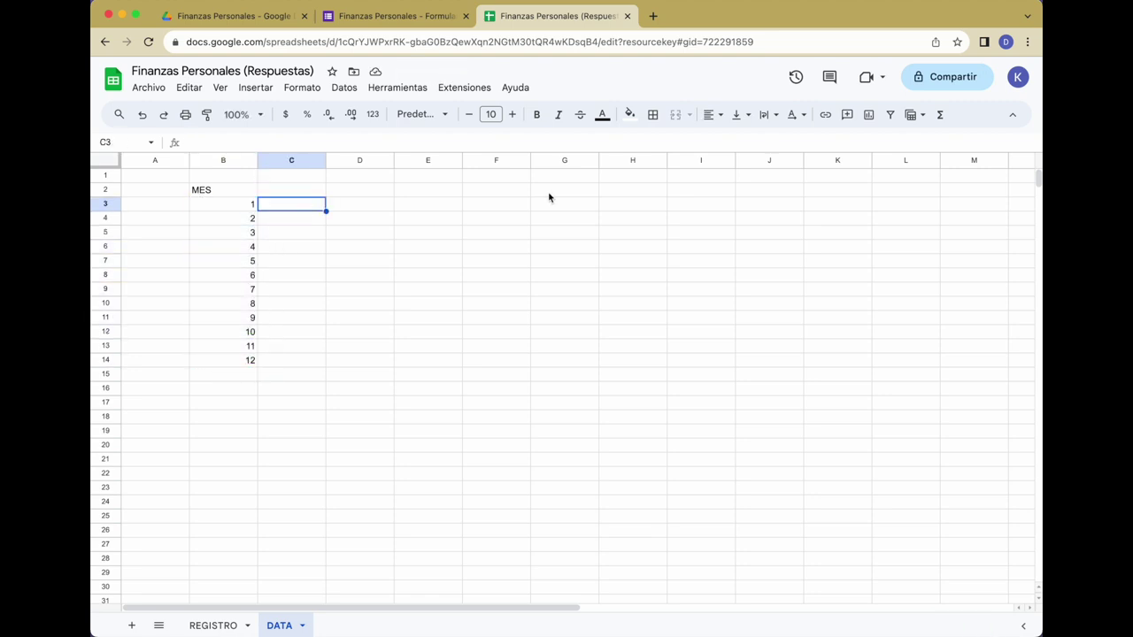
Enter the month names ENERO through DICIEMBRE in column C beside the numbers
text(ENE)
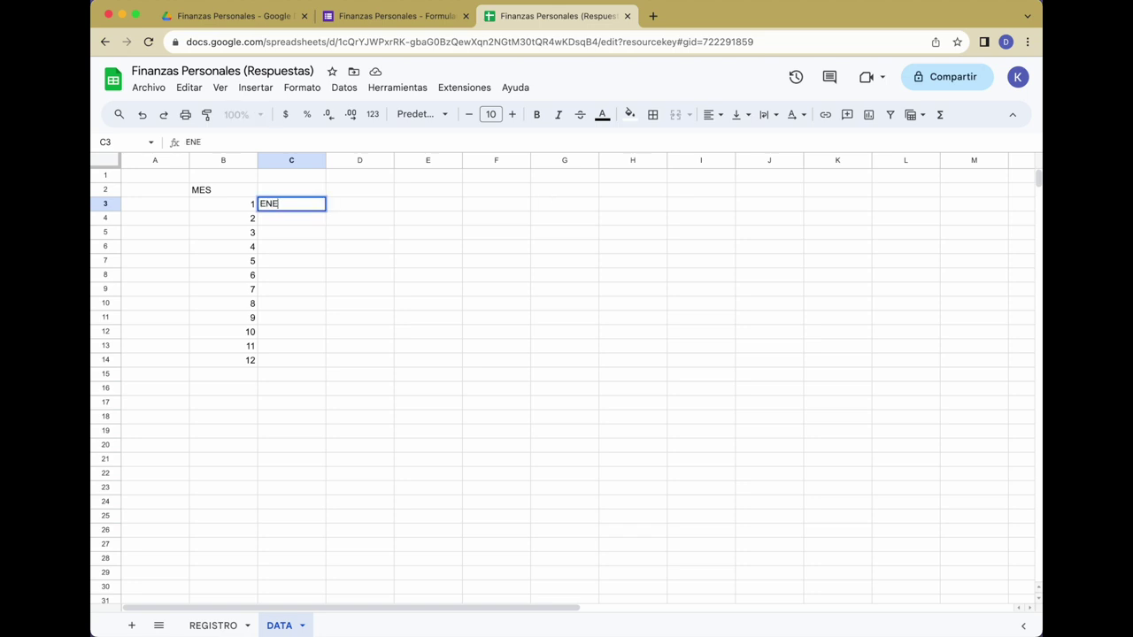
text(RO)
key(Return)
text(FEBRERO)
key(Return)
text(O ABRIL MAYO JUNIO JULI)
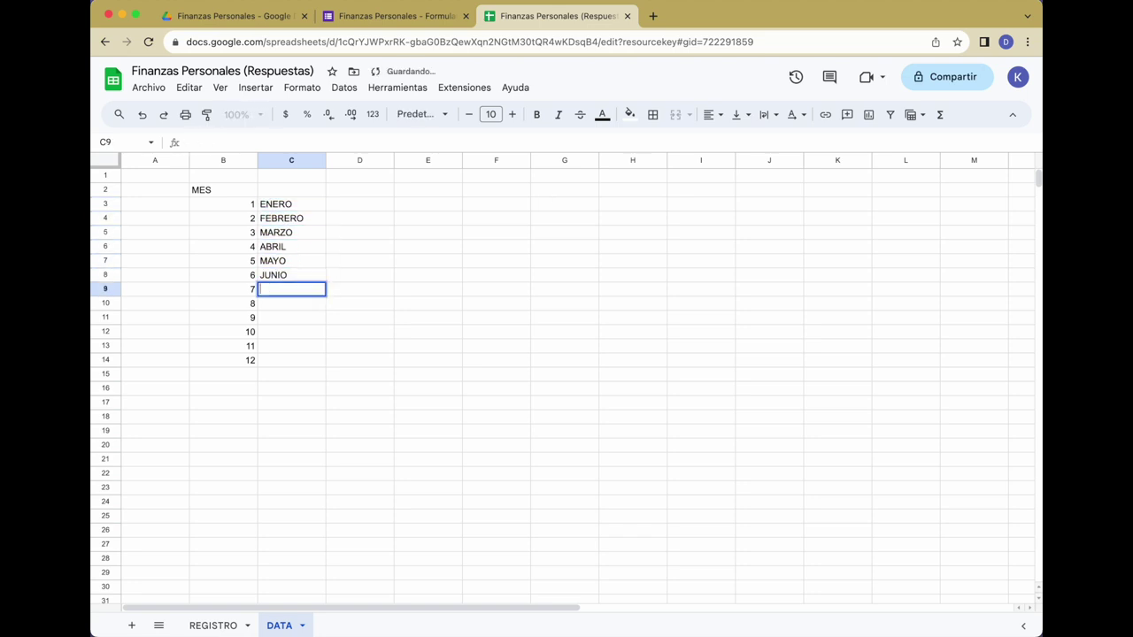
text(O AGOSTO SEPTIEMBRE OCTUBRE NOVIEMBRE)
key(Return)
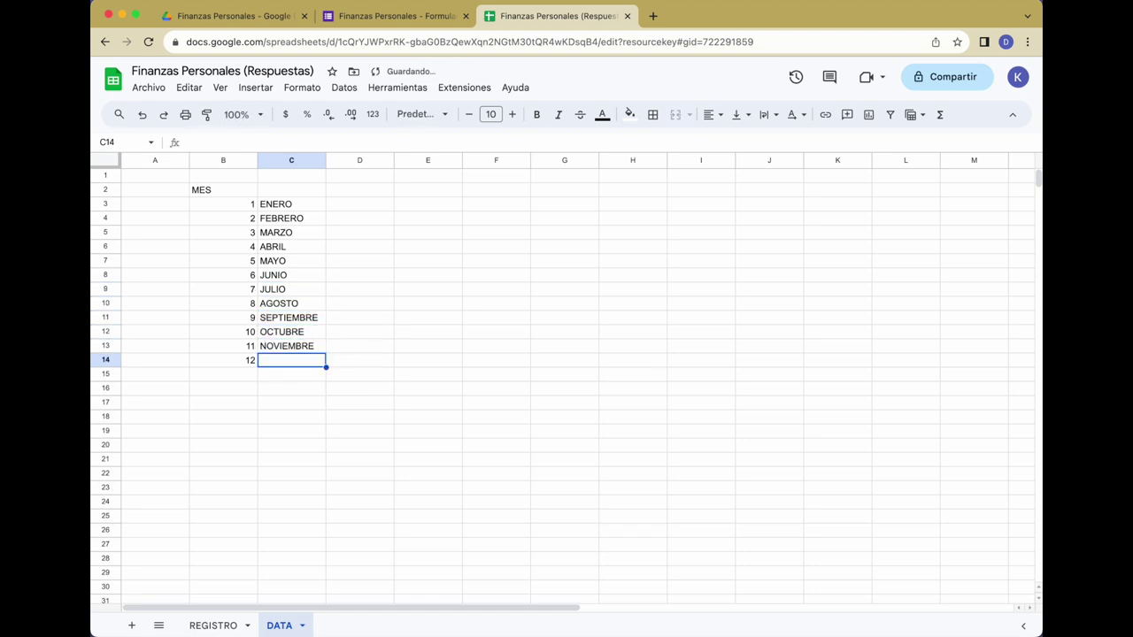
text(DICIEMBRE)
key(Return)
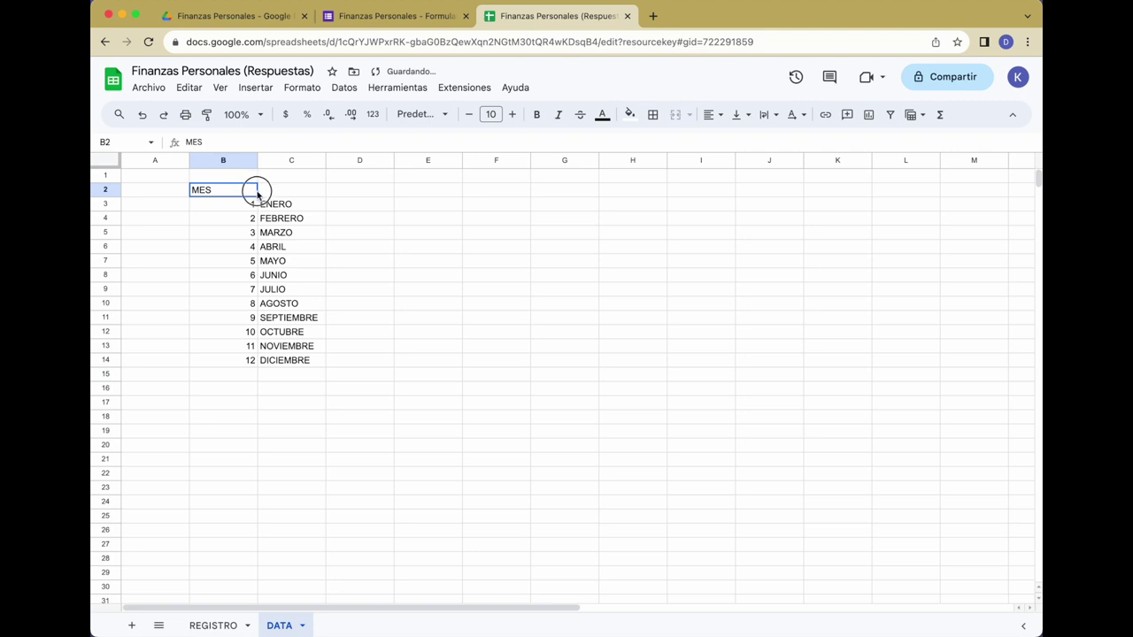
Merge, centre and bold the MES heading over B2:C2, then autofit and centre column B
drag(223, 190, 287, 189)
key(ctrl+shift+e)
click(674, 122)
key(ctrl+b)
click(223, 159)
double_click(257, 160)
key(ctrl+shift+e)
click(266, 189)
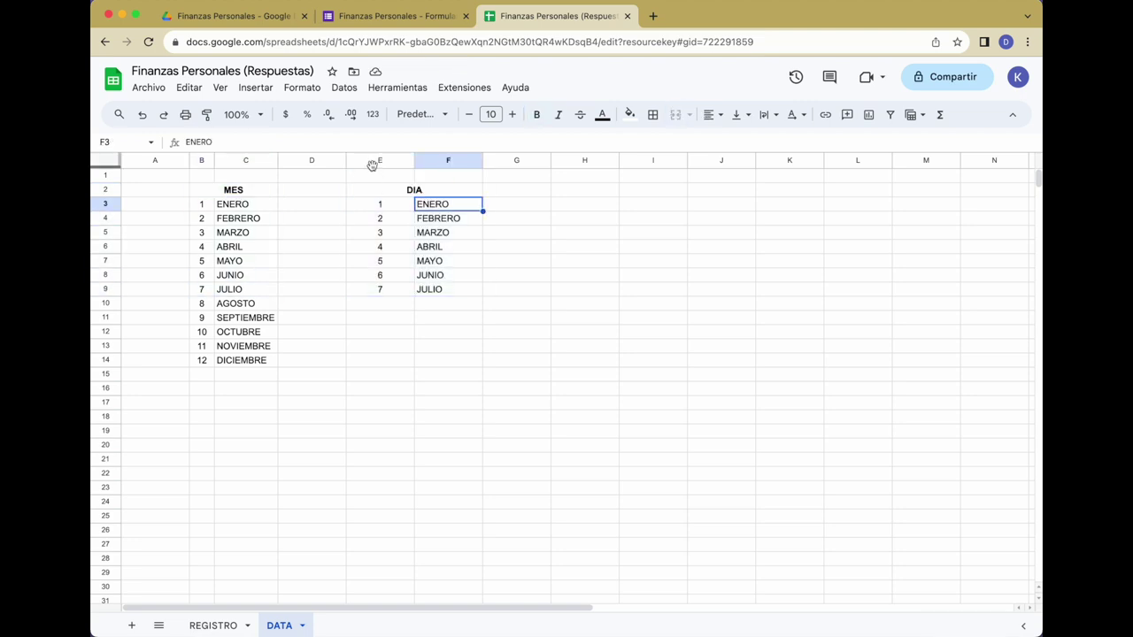
Fill the copied table with days DOMINGO through SÁBADO, narrow column E, and add cell borders
click(377, 160)
drag(414, 161, 367, 160)
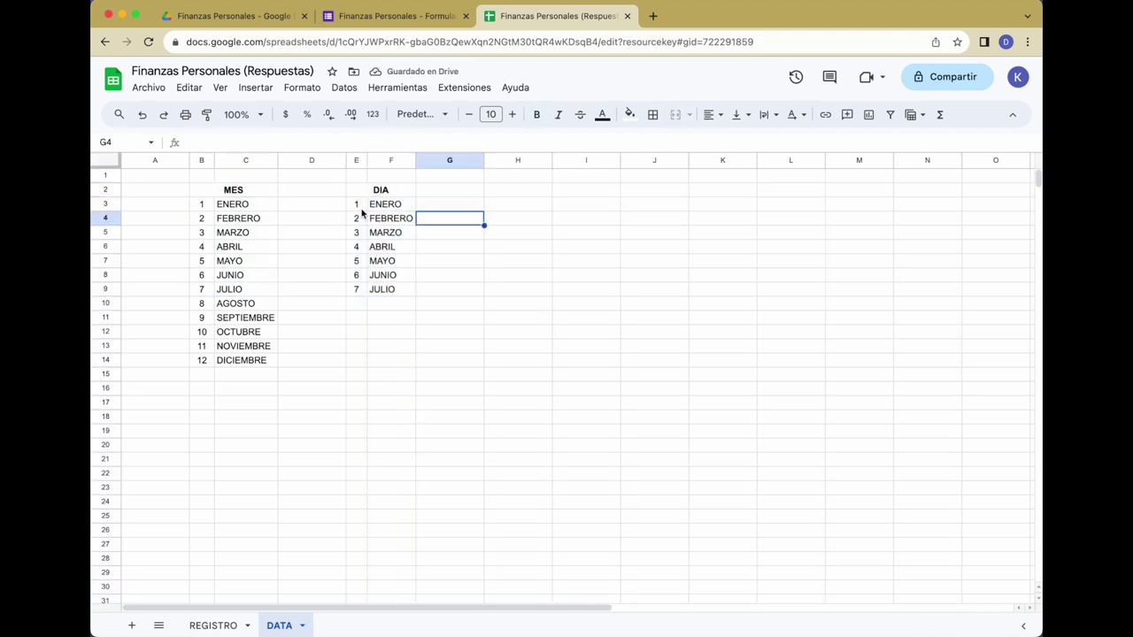
click(359, 204)
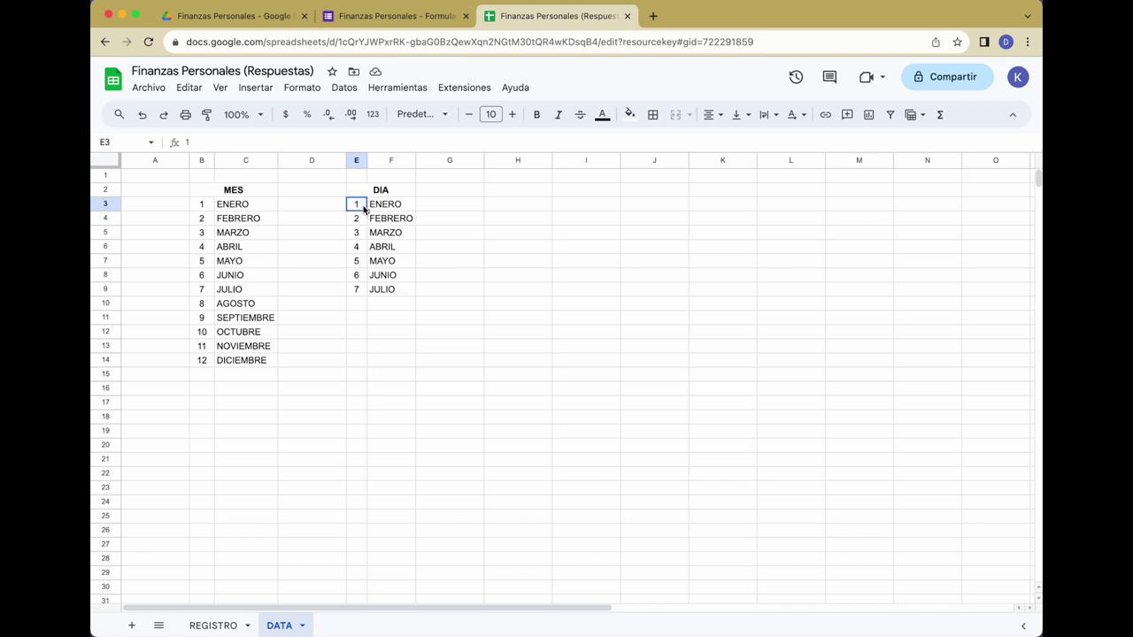
click(372, 205)
text(DOMINGO)
key(Return)
text(LUNES MARTES MIÉRCOLES JUEVES VIERNES SÁBADO)
drag(356, 159, 372, 158)
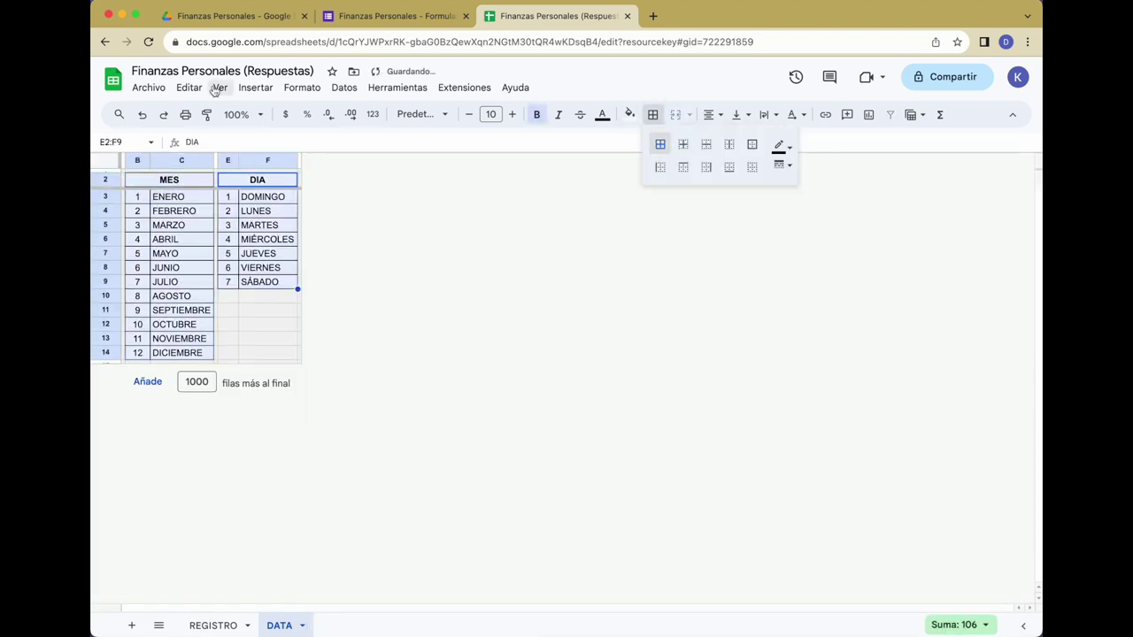
click(161, 185)
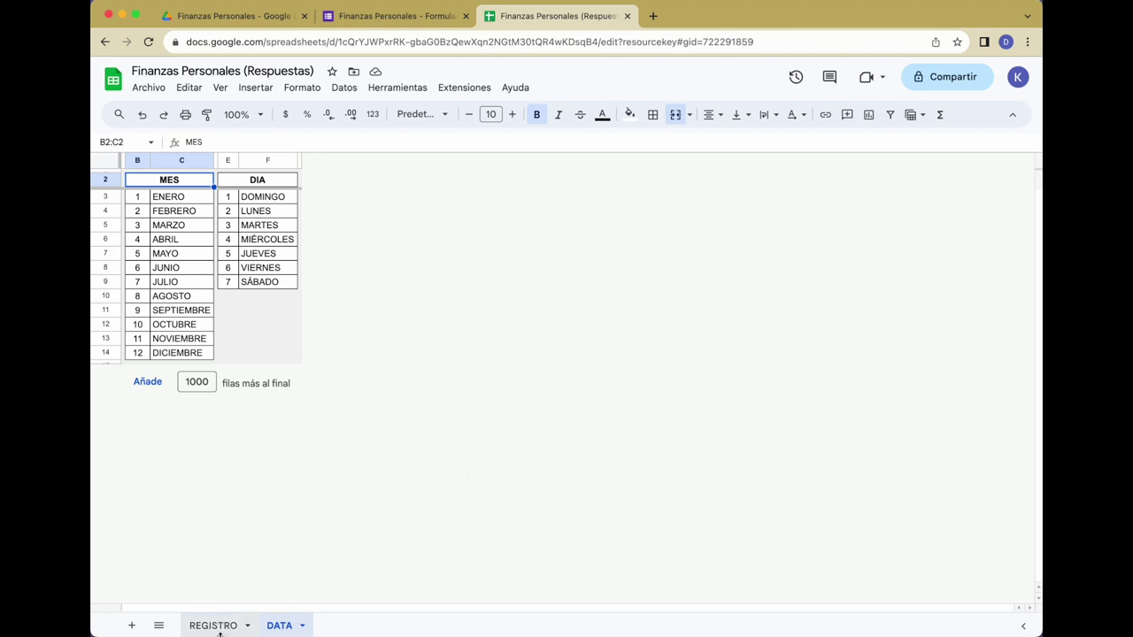
click(212, 625)
click(227, 319)
click(133, 204)
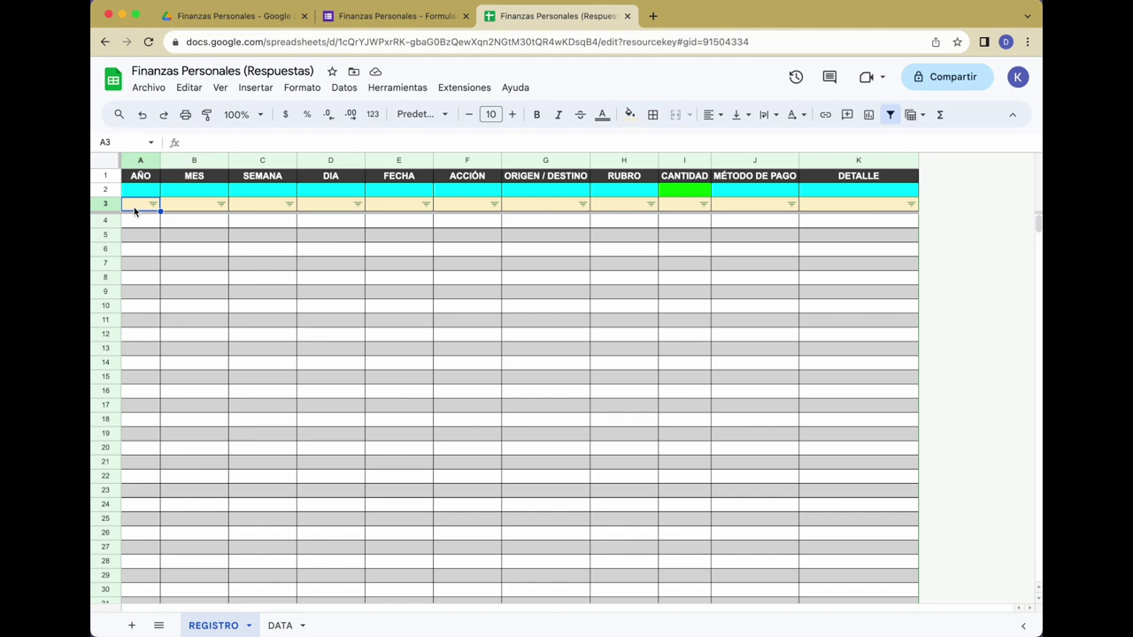
double_click(133, 205)
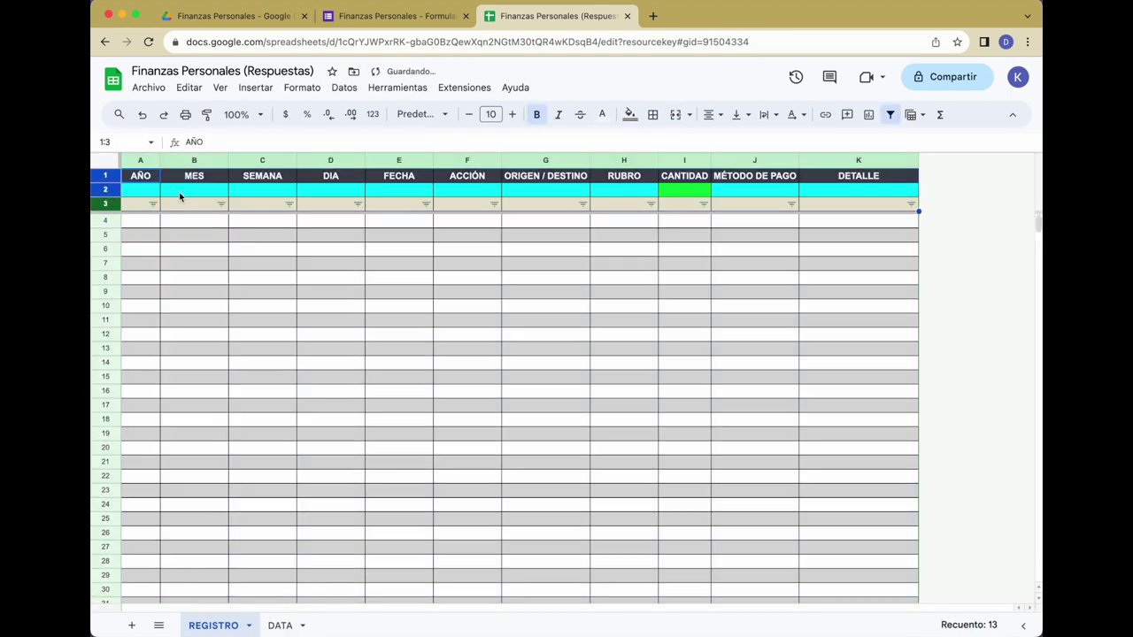
double_click(262, 205)
text(SEM)
double_click(330, 204)
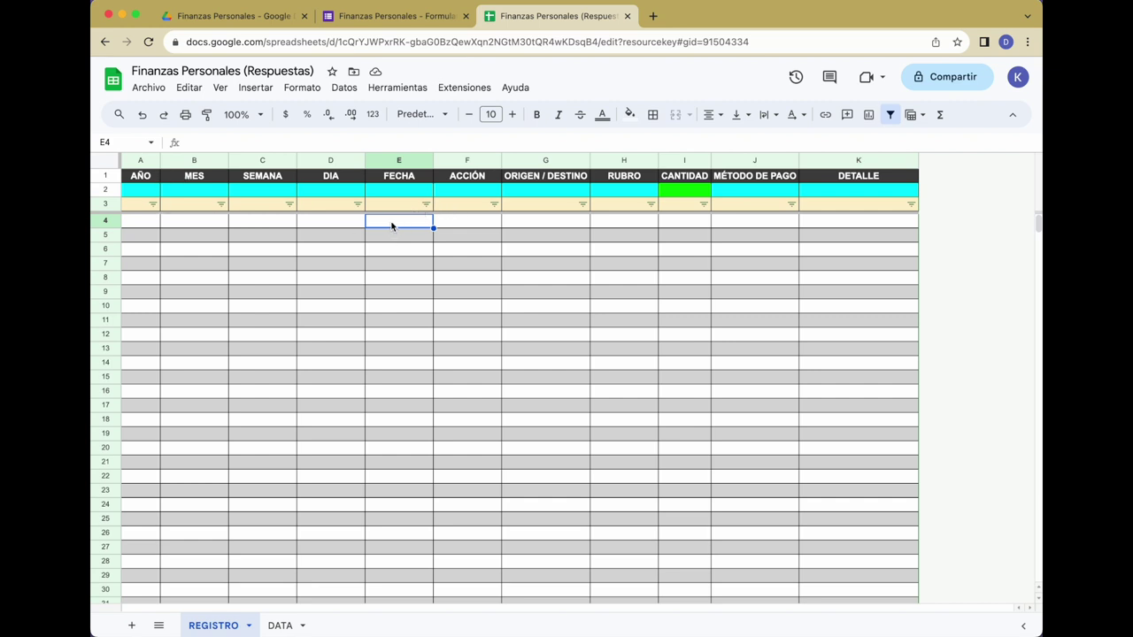
text(20-8)
key(Return)
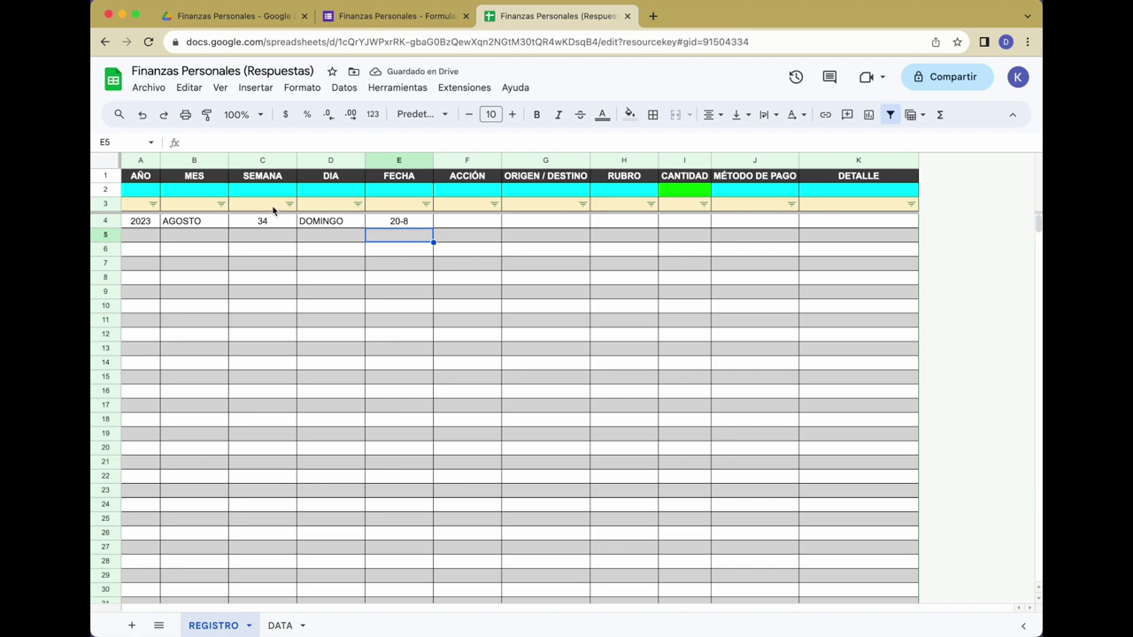
click(403, 223)
key(ctrl+c)
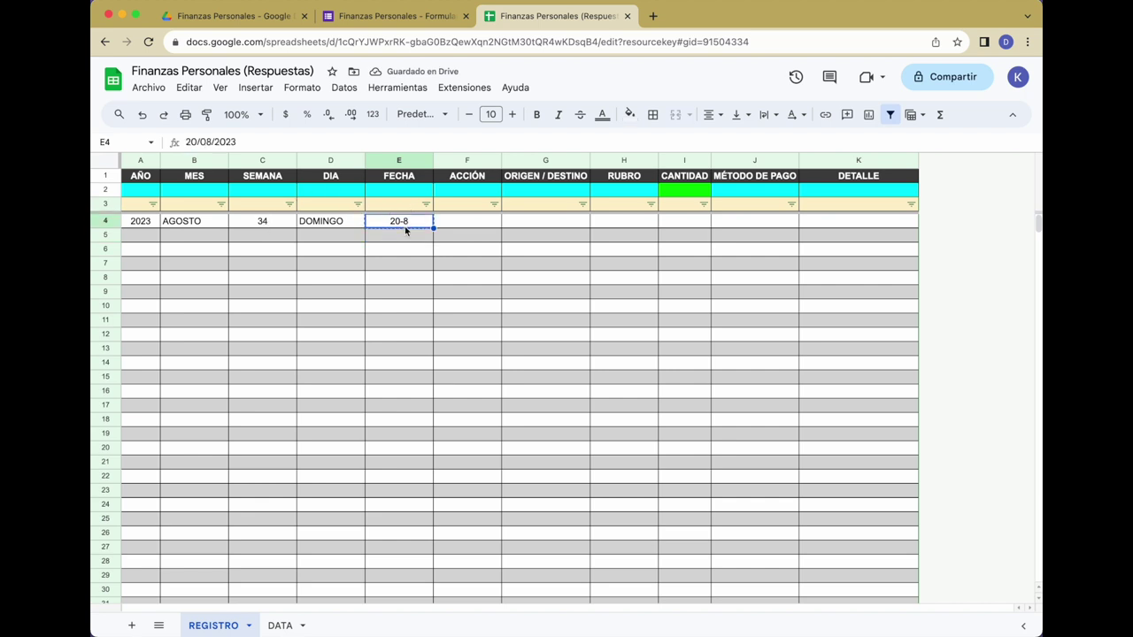
click(417, 506)
key(ctrl+v)
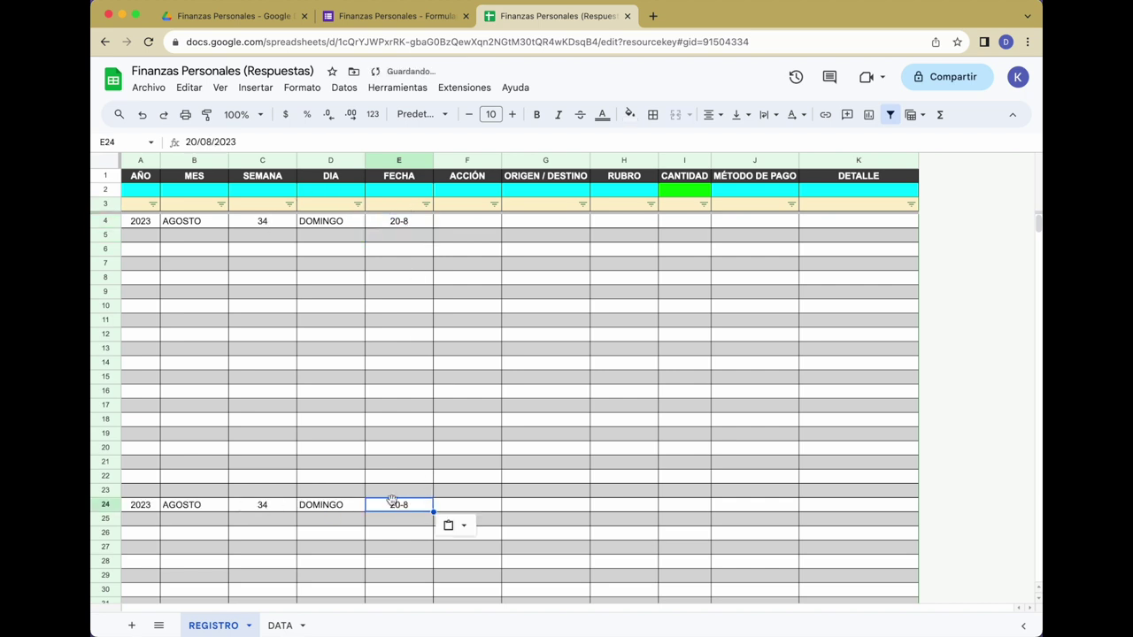
key(Delete)
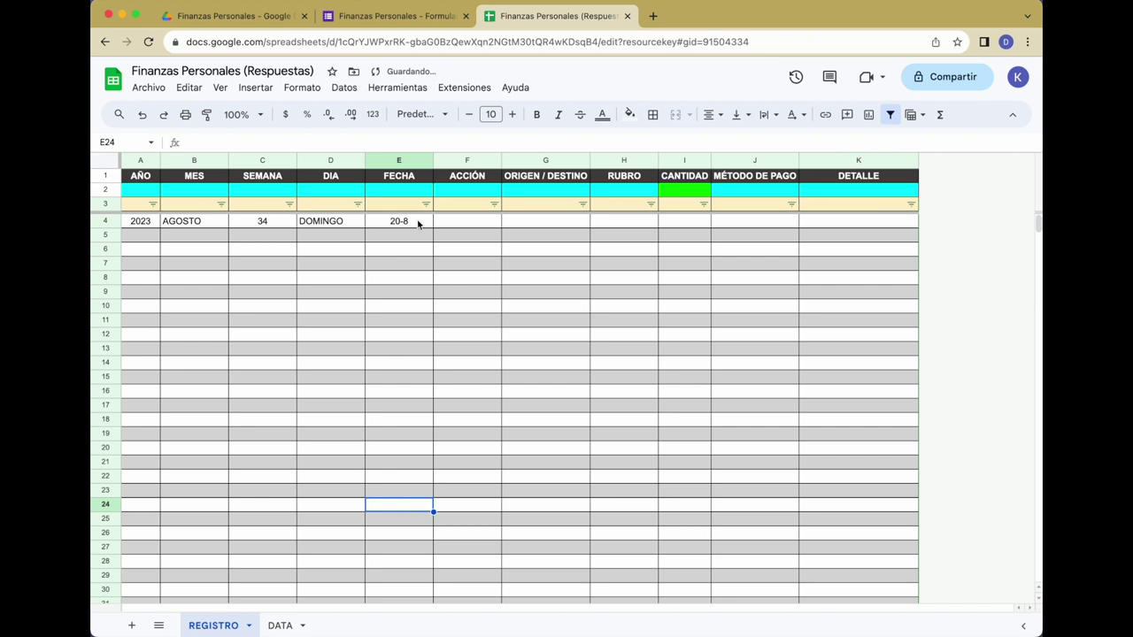
click(418, 223)
key(Delete)
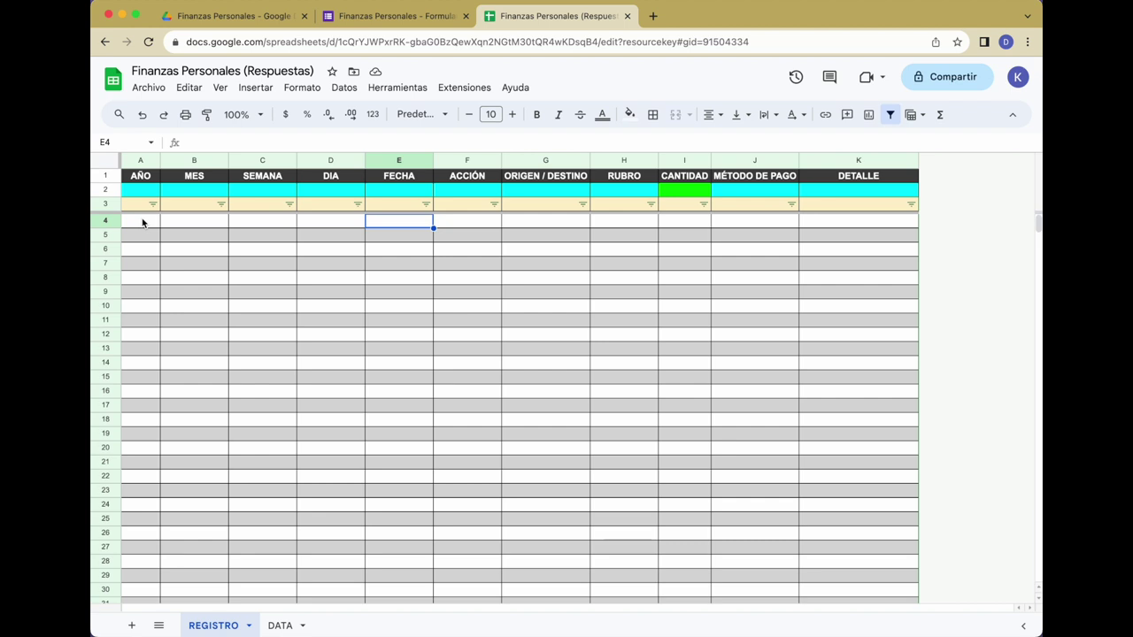
click(409, 205)
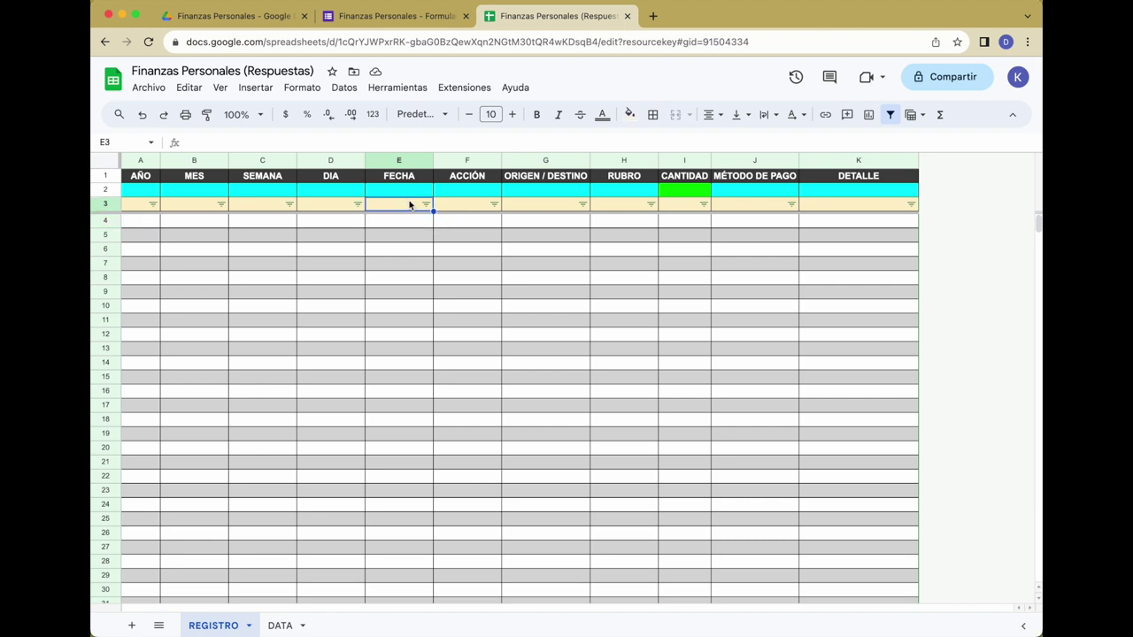
Look at ENCUESTA, select REGISTRO's form-fed columns E–K, then return to ENCUESTA
click(158, 625)
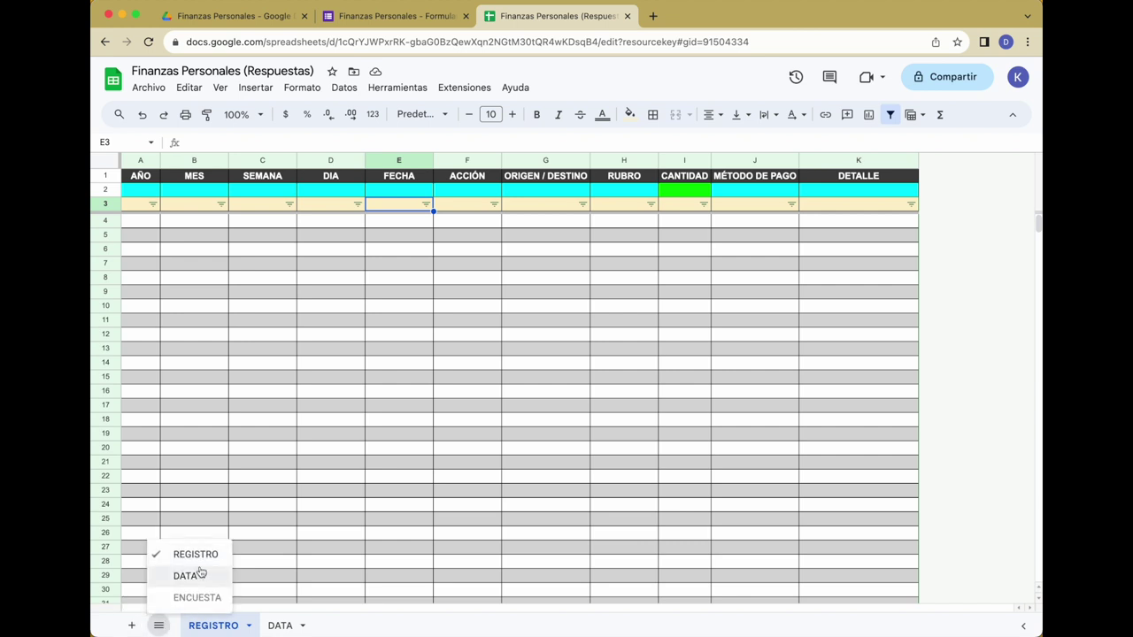
click(198, 598)
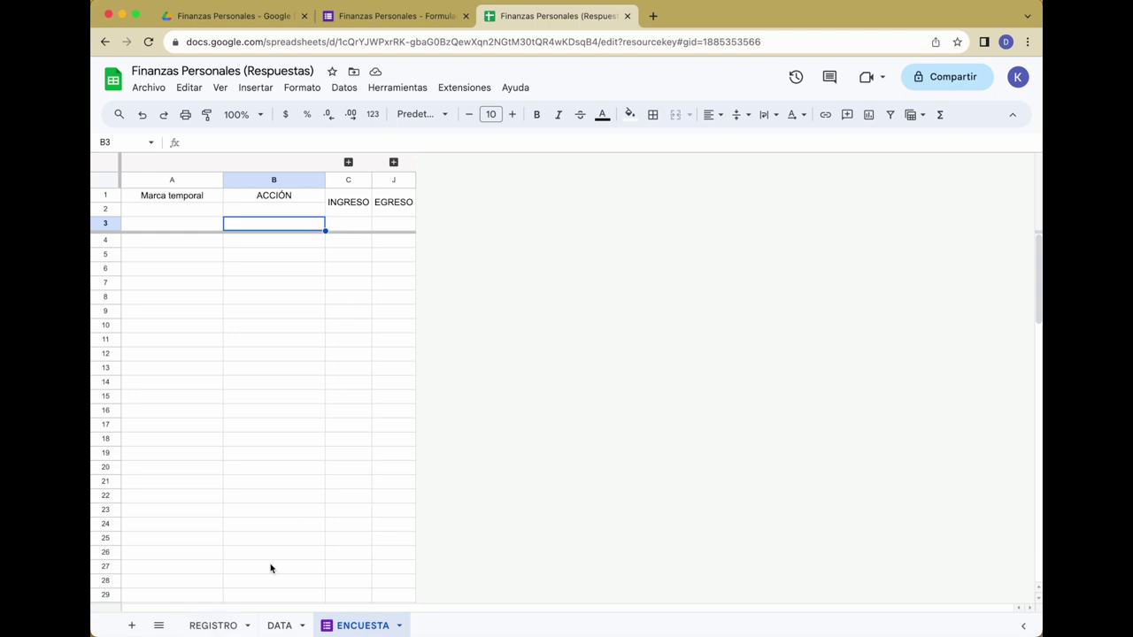
click(221, 625)
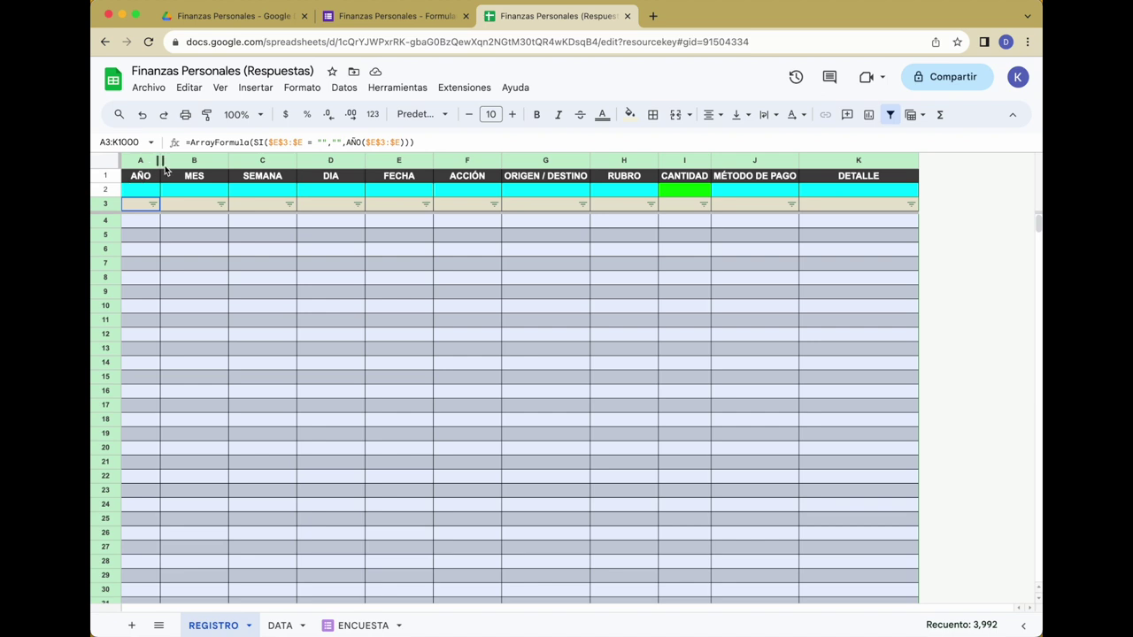
click(152, 229)
click(189, 227)
click(259, 227)
click(327, 220)
drag(397, 161, 883, 137)
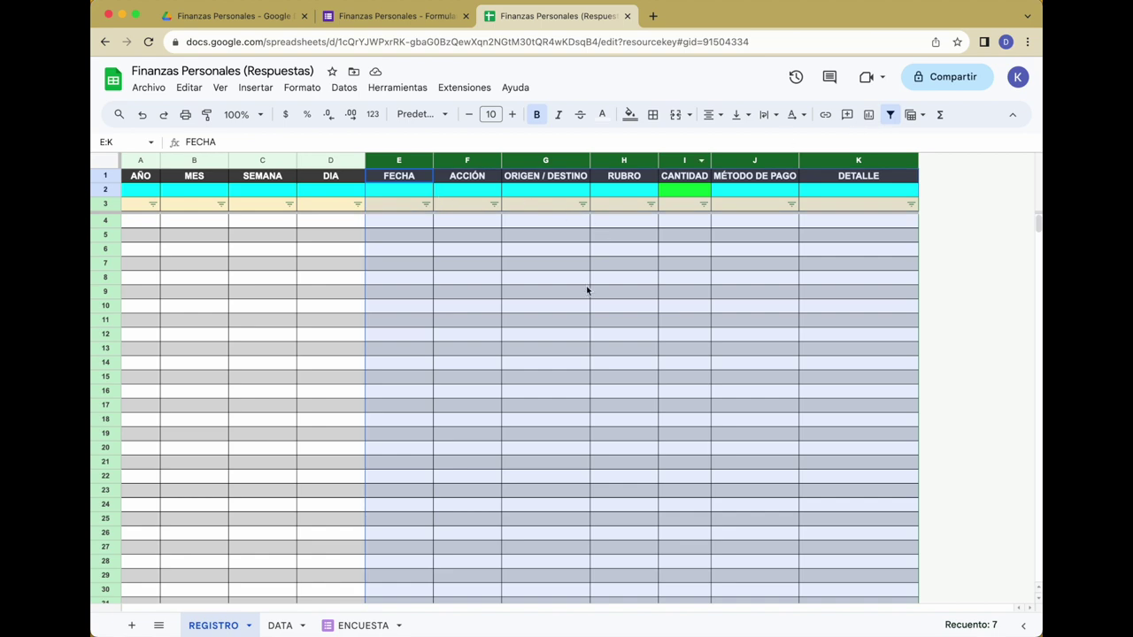
click(358, 625)
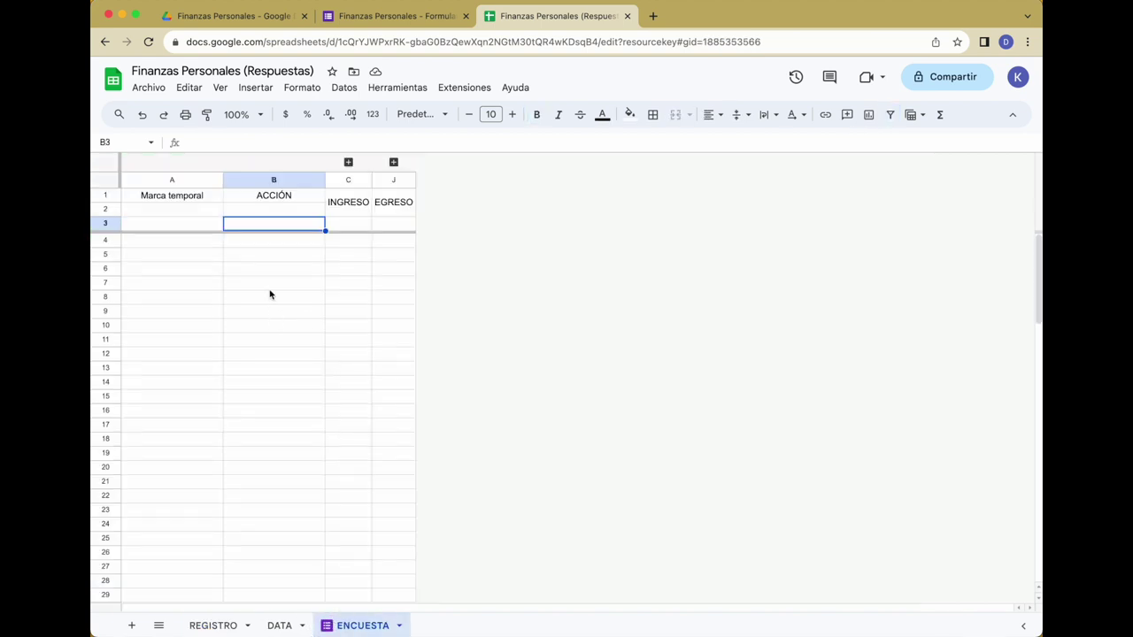
Expand the collapsed answer column groups on ENCUESTA
right_click(259, 181)
click(304, 293)
right_click(463, 177)
click(511, 270)
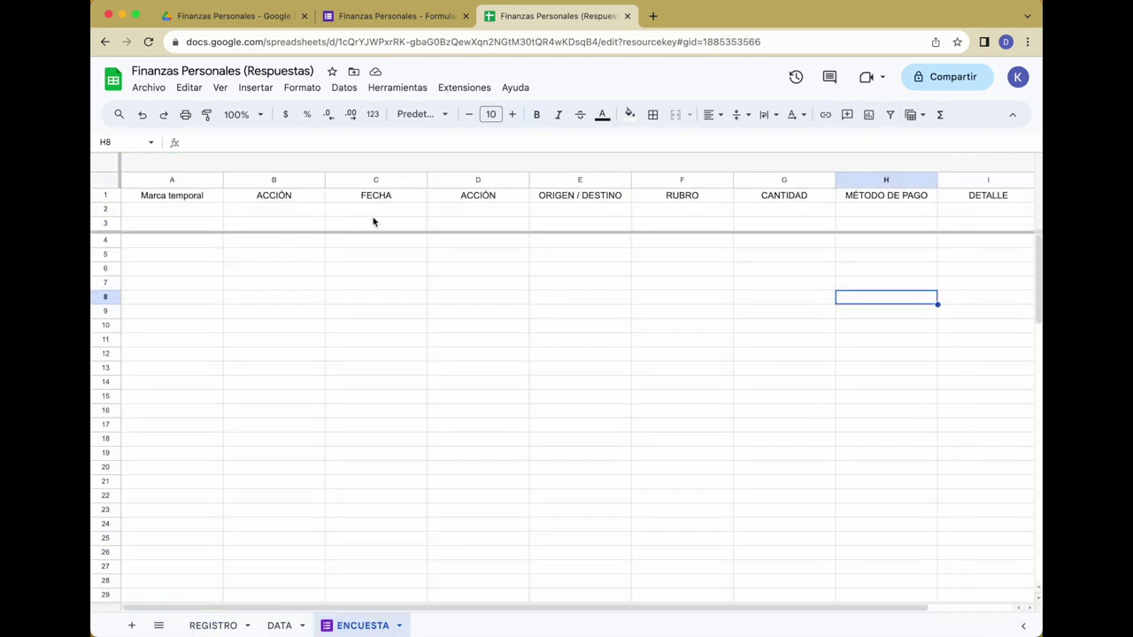
Expand the INGRESO group K–P to reveal FECHA through DETALLE, and review the headers
scroll(372, 222, right, 2)
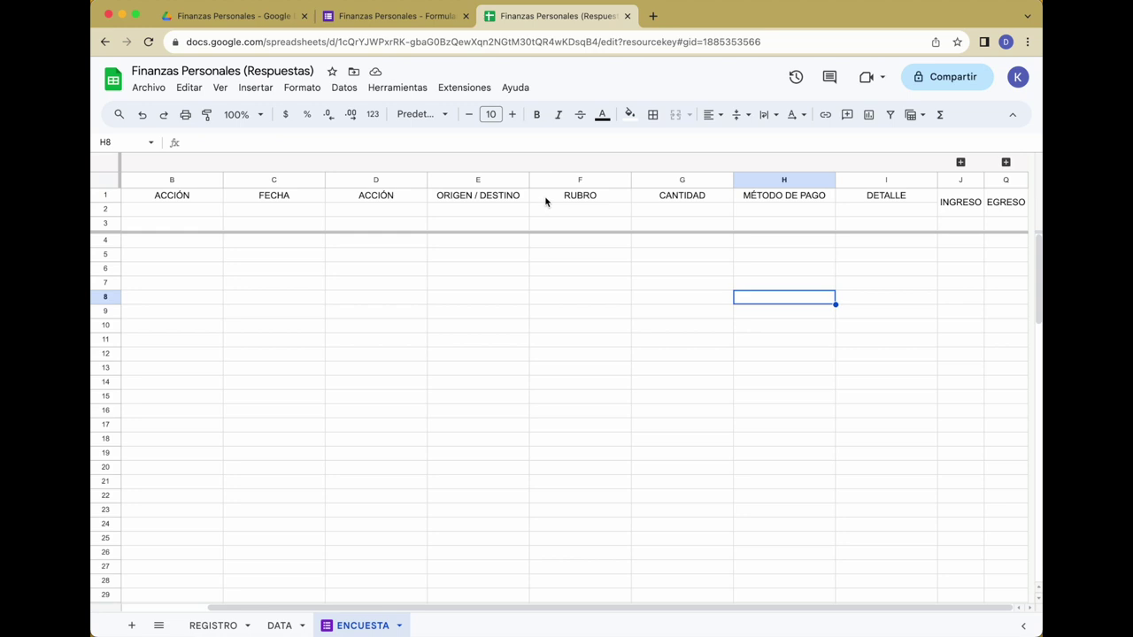
click(960, 163)
scroll(865, 286, right, 5)
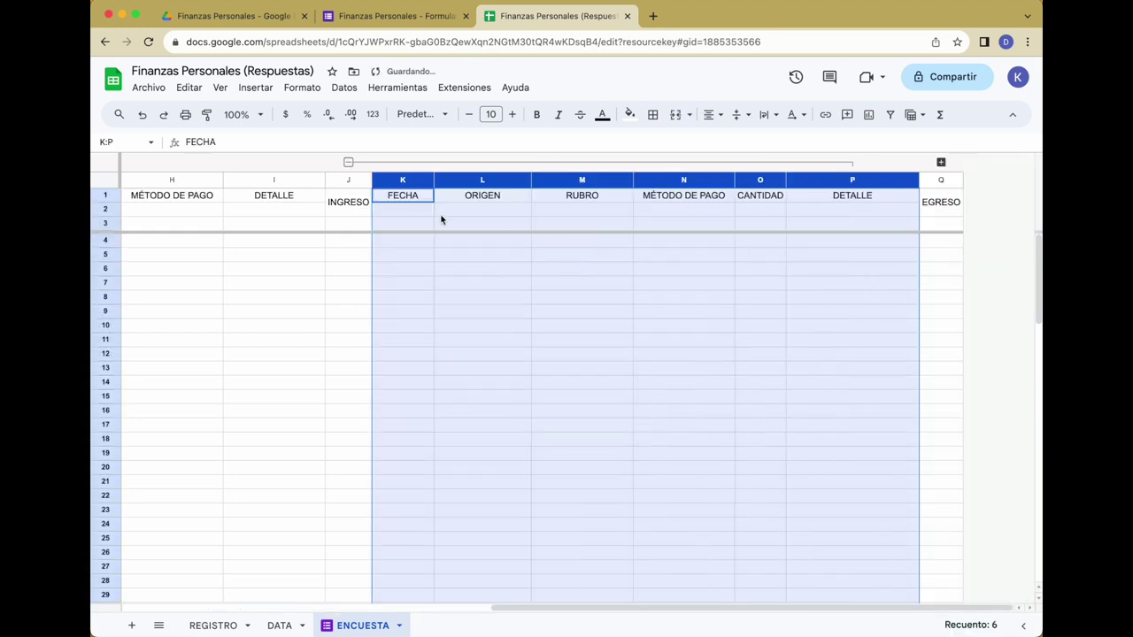
click(404, 224)
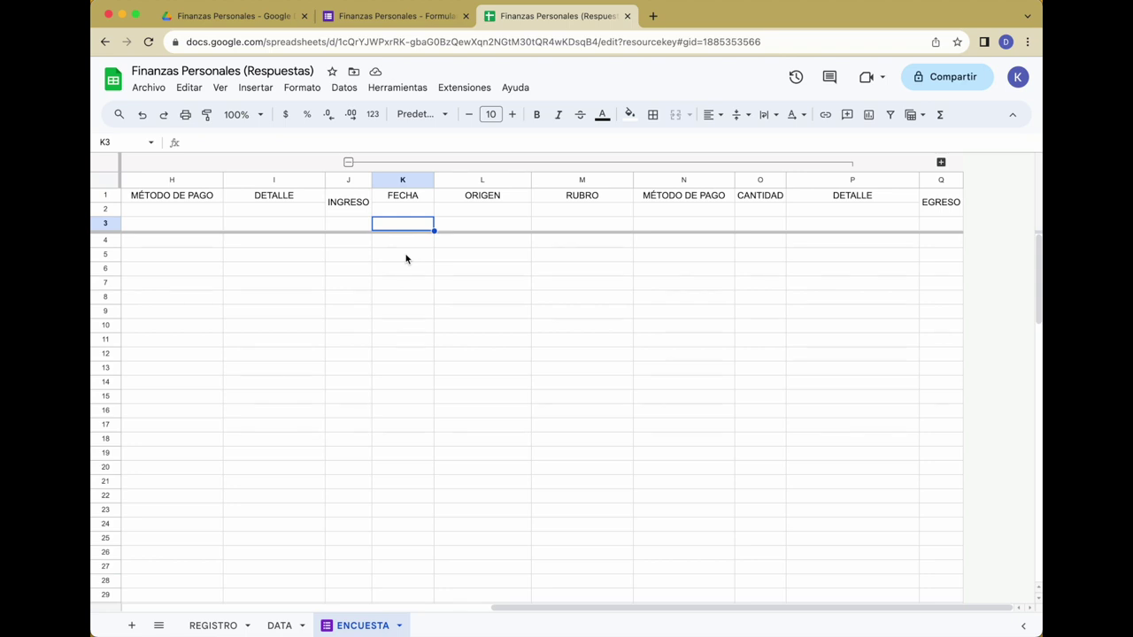
scroll(405, 258, left, 7)
click(368, 223)
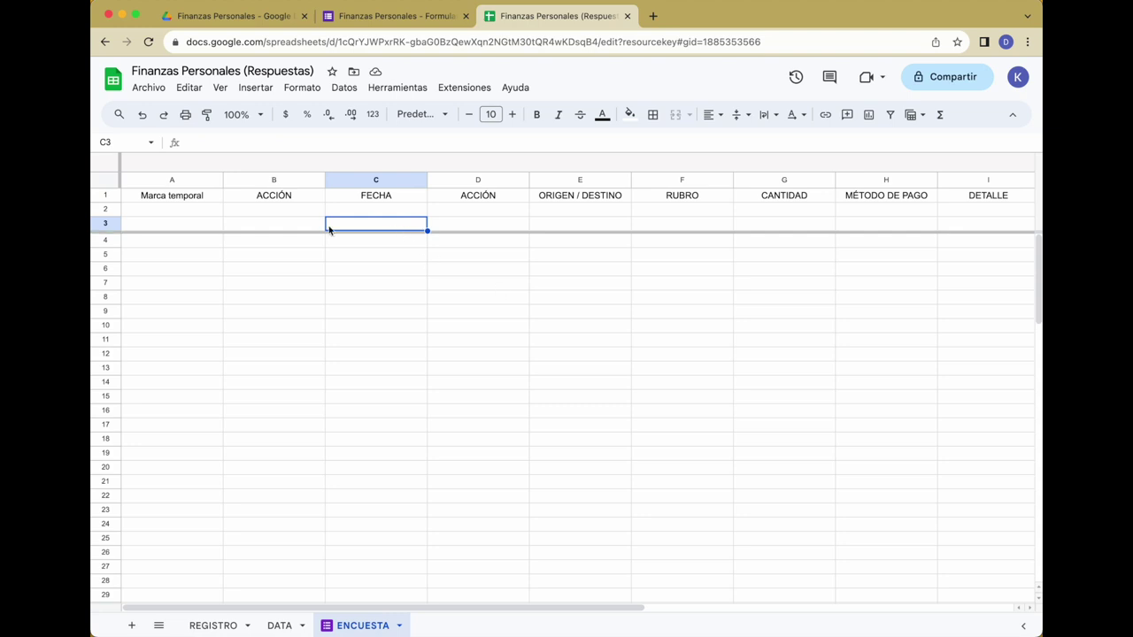
click(185, 228)
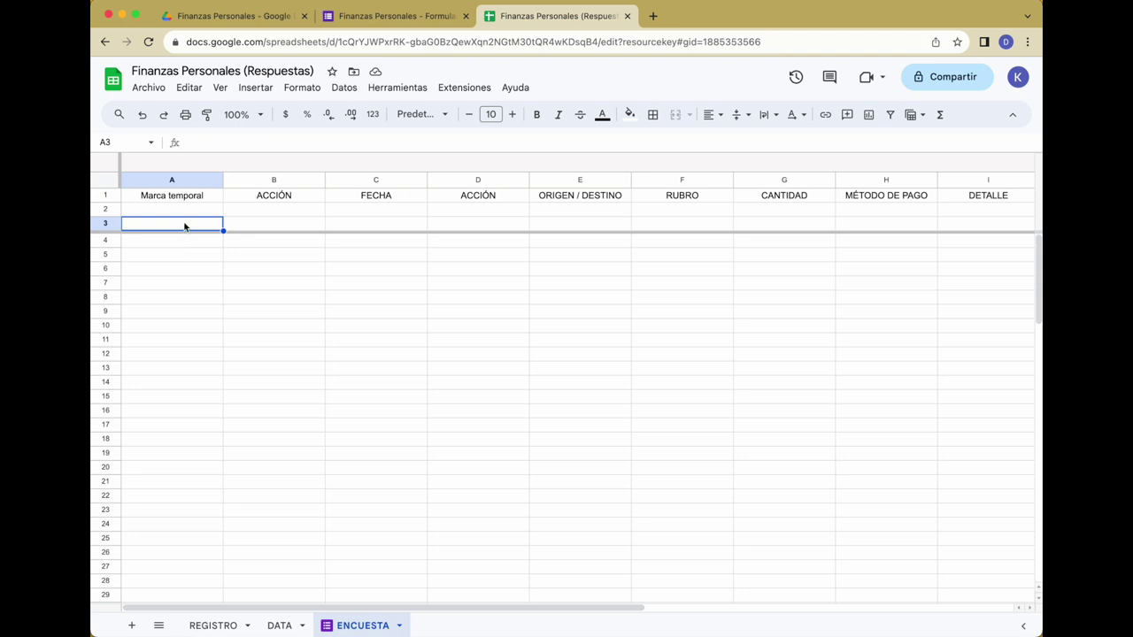
scroll(255, 264, right, 1)
scroll(265, 266, right, 6)
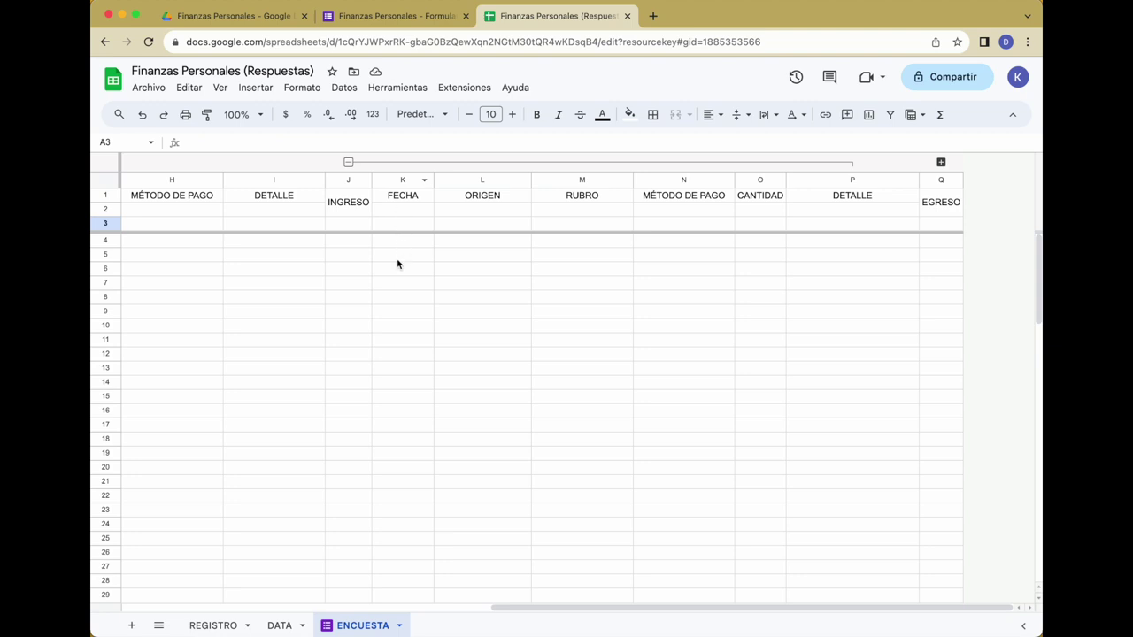
scroll(393, 263, left, 7)
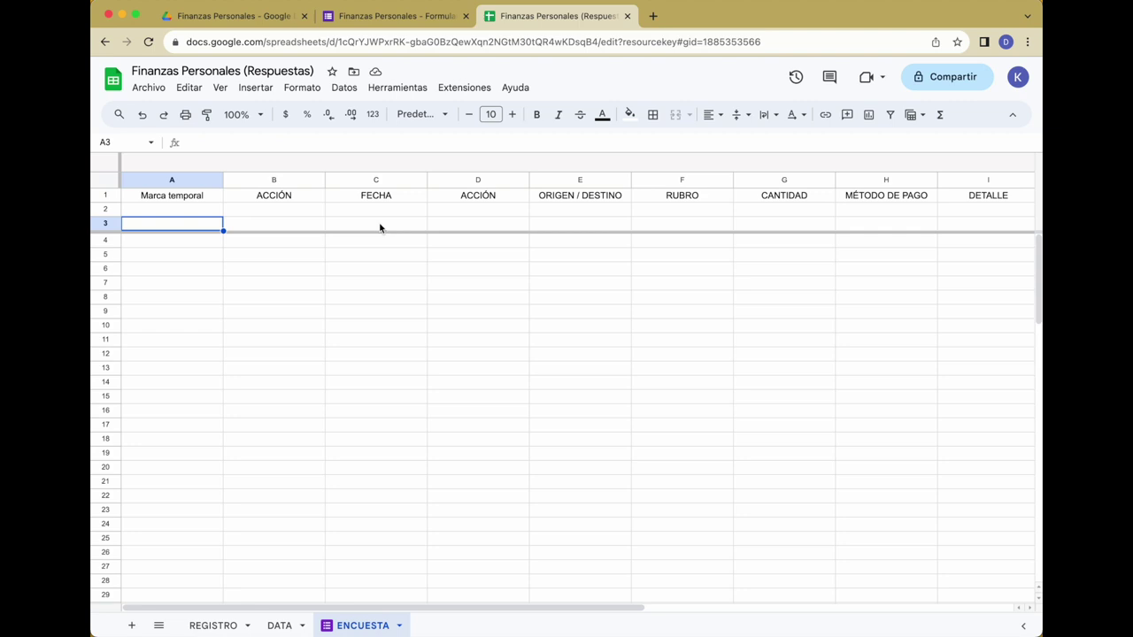
scroll(380, 227, right, 7)
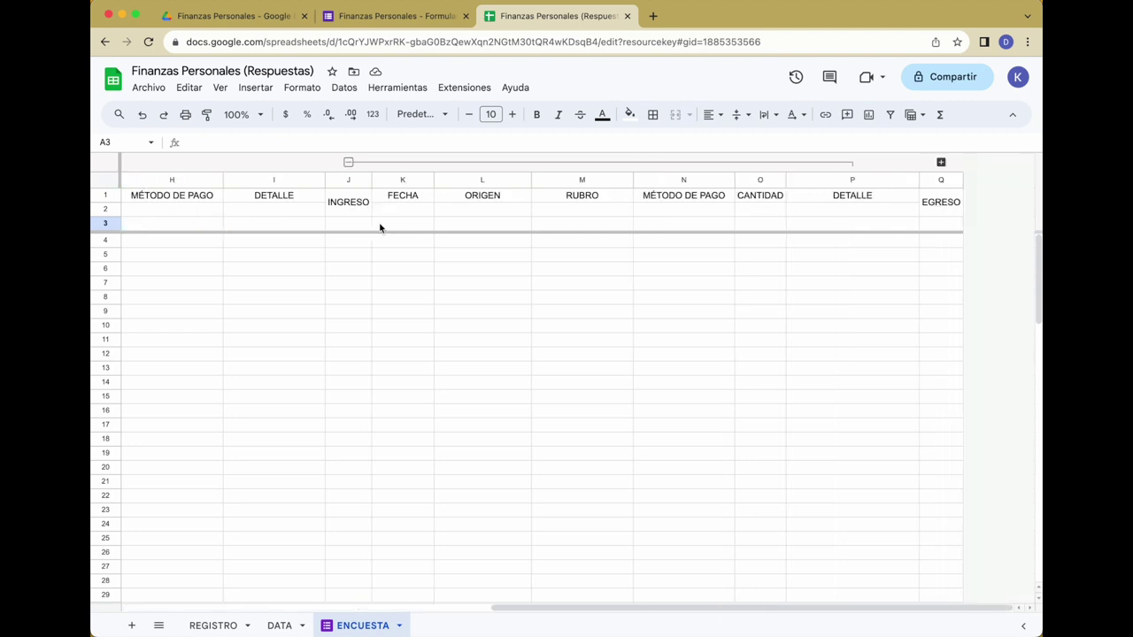
Expand the EGRESO group and insert three empty columns right of the DETALLE column W
click(941, 164)
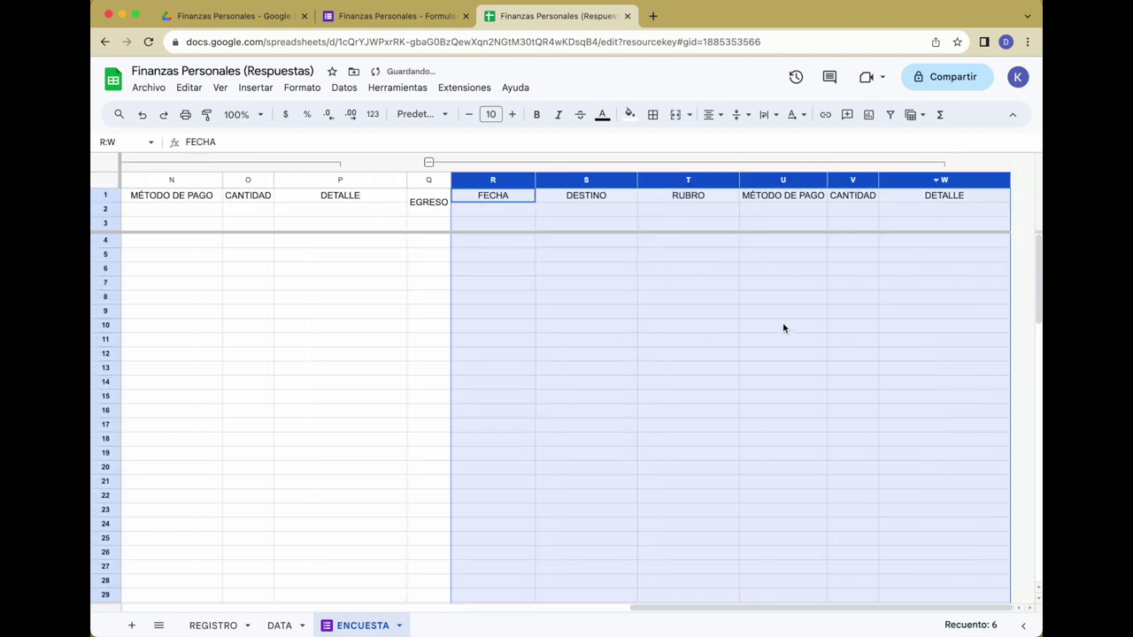
click(782, 328)
right_click(958, 180)
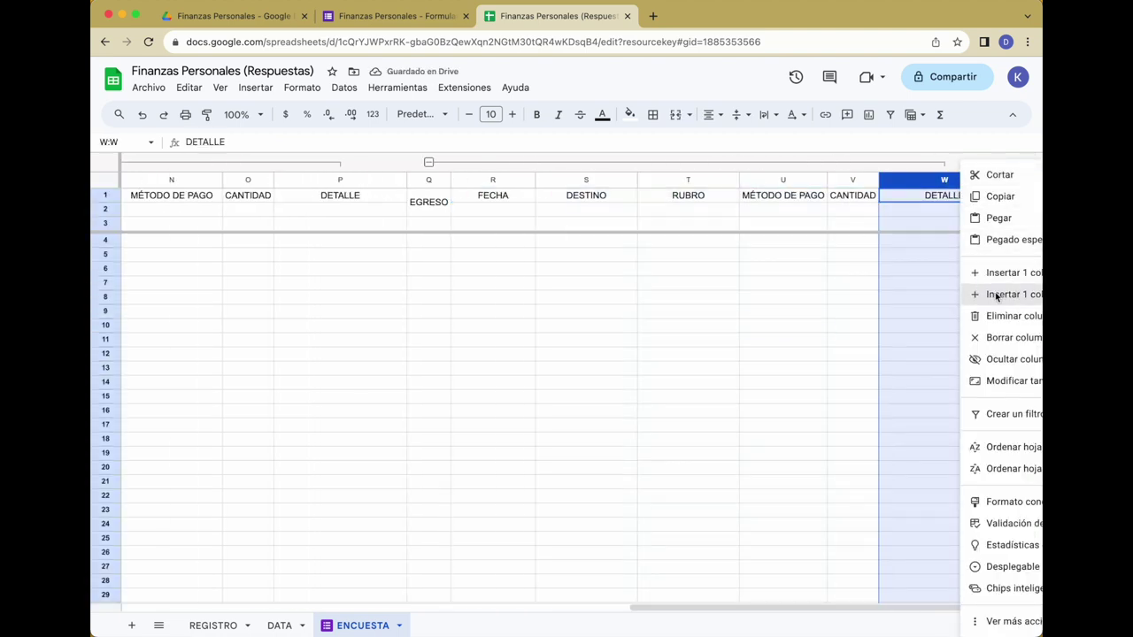
click(996, 296)
right_click(948, 177)
click(994, 296)
right_click(938, 179)
click(967, 299)
Regroup the EGRESO columns R through W
scroll(514, 204, left, 5)
right_click(346, 162)
key(Escape)
drag(392, 180, 832, 199)
right_click(832, 199)
mouse_move(912, 622)
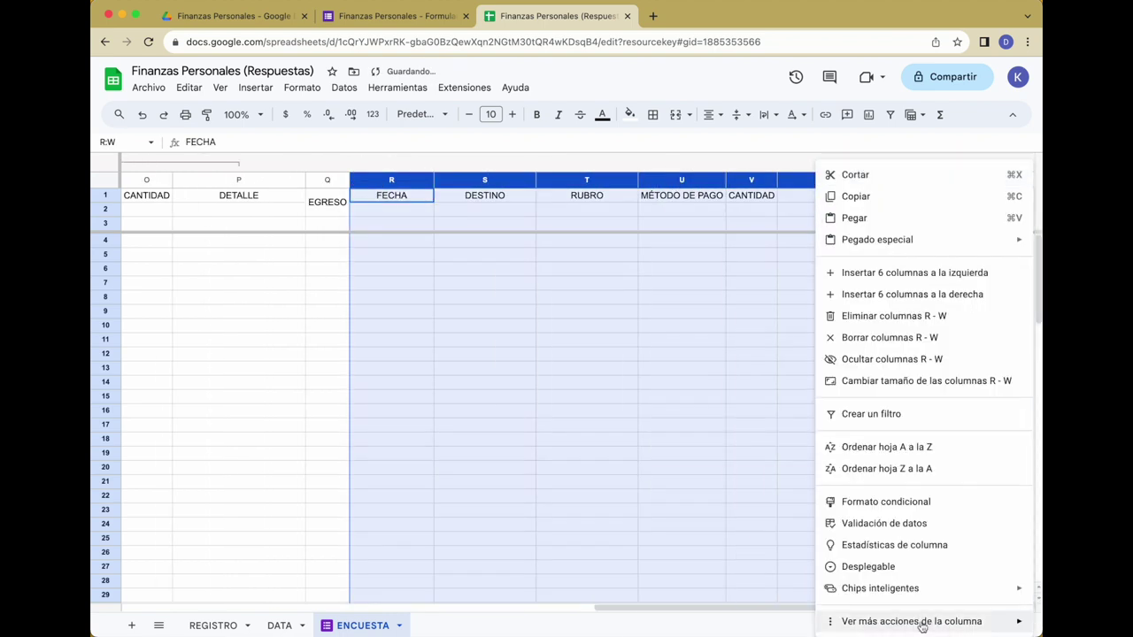
click(700, 519)
scroll(675, 198, right, 5)
Enter a merged FORMULAS header in X1:X2 and fit column X to it
drag(675, 195, 674, 209)
click(675, 114)
text(FORMULAS)
double_click(727, 179)
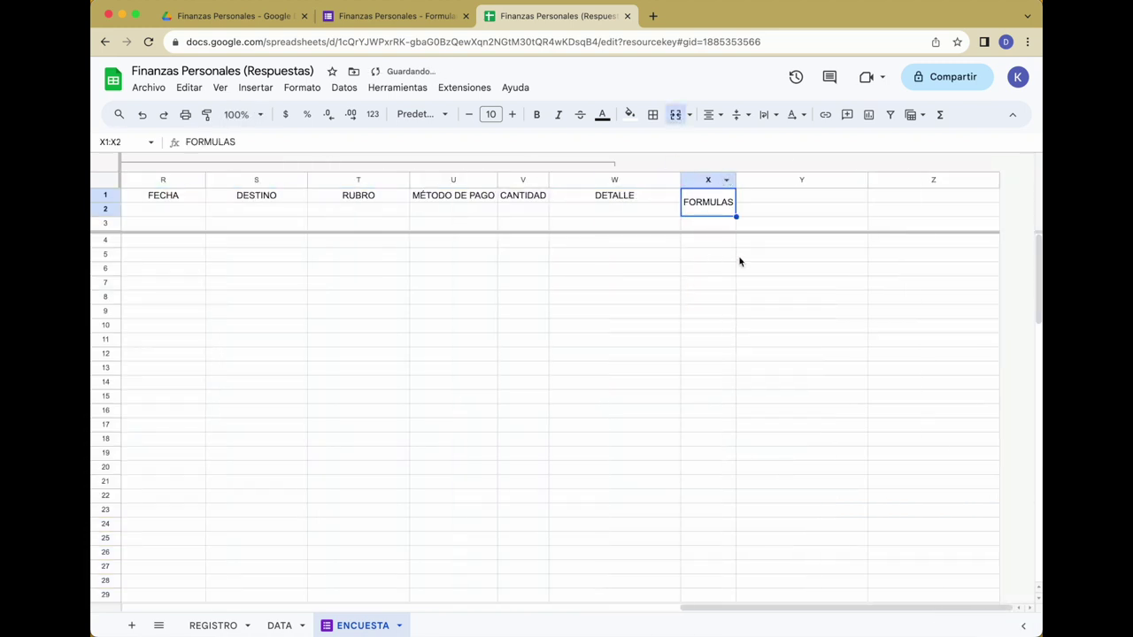
click(787, 216)
click(692, 209)
Type the INGRESO header in Y1 and expand the INGRESO and FORMULAS column groups
click(744, 199)
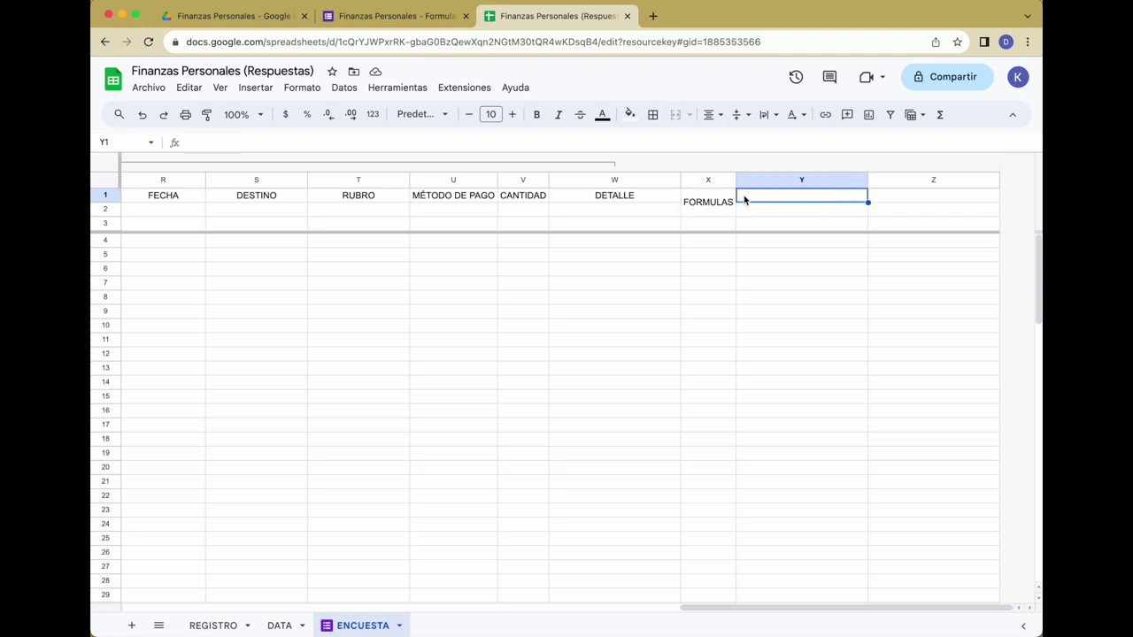
text(INGRESO)
mouse_move(801, 180)
mouse_down()
mouse_move(881, 177)
mouse_move(796, 180)
mouse_up()
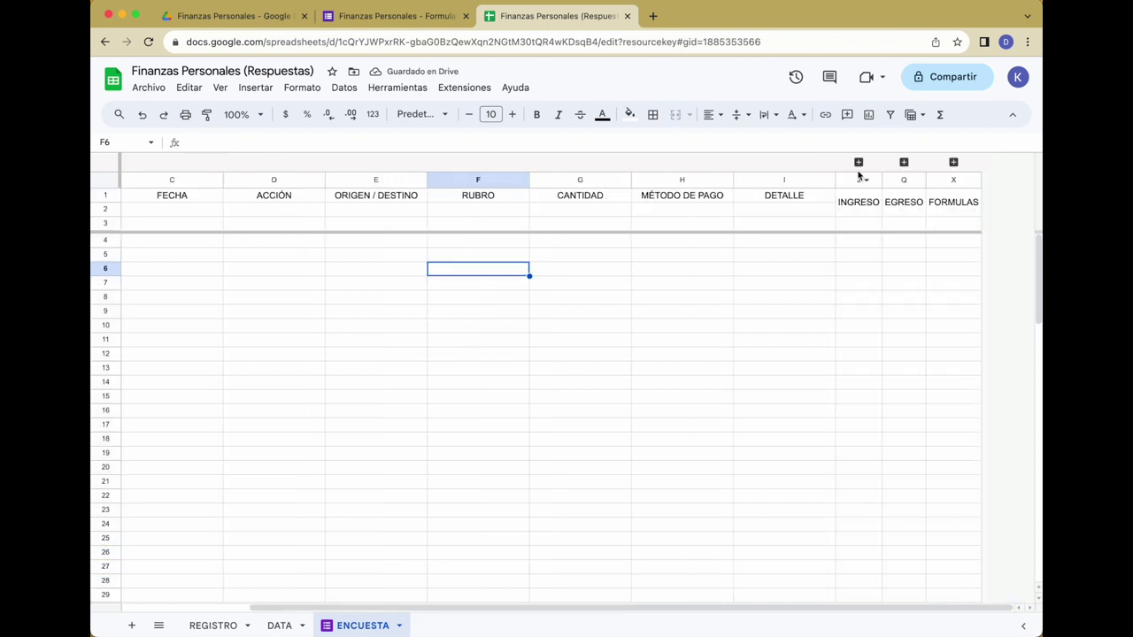
click(858, 162)
click(989, 162)
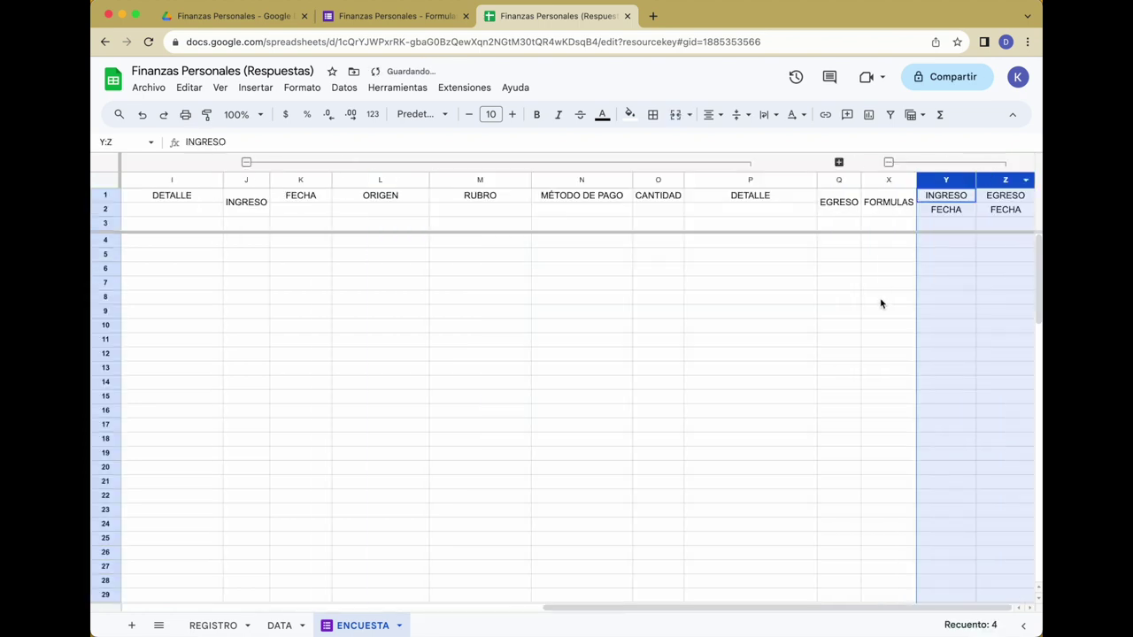
Enter =IFS(B3:B3=""; ""; B3:B3="INGRESO"; C3:C3) in Y3, then go back to cell A4
click(951, 223)
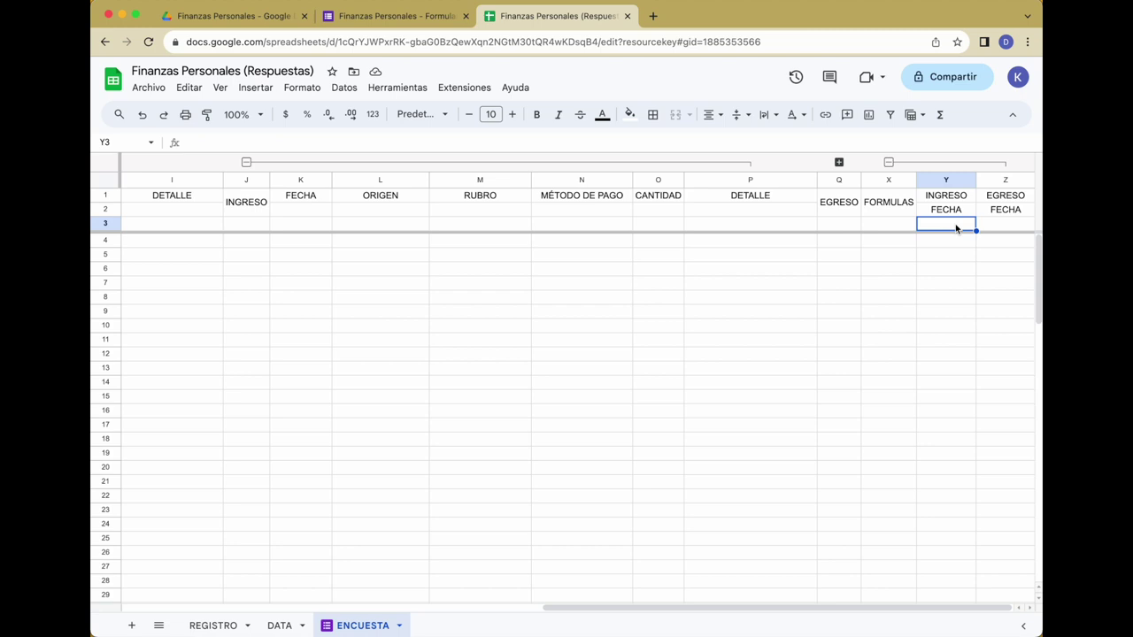
text(=IFS(B3:B3=""; ""; B3:B3="INGRESO"; C3:C3))
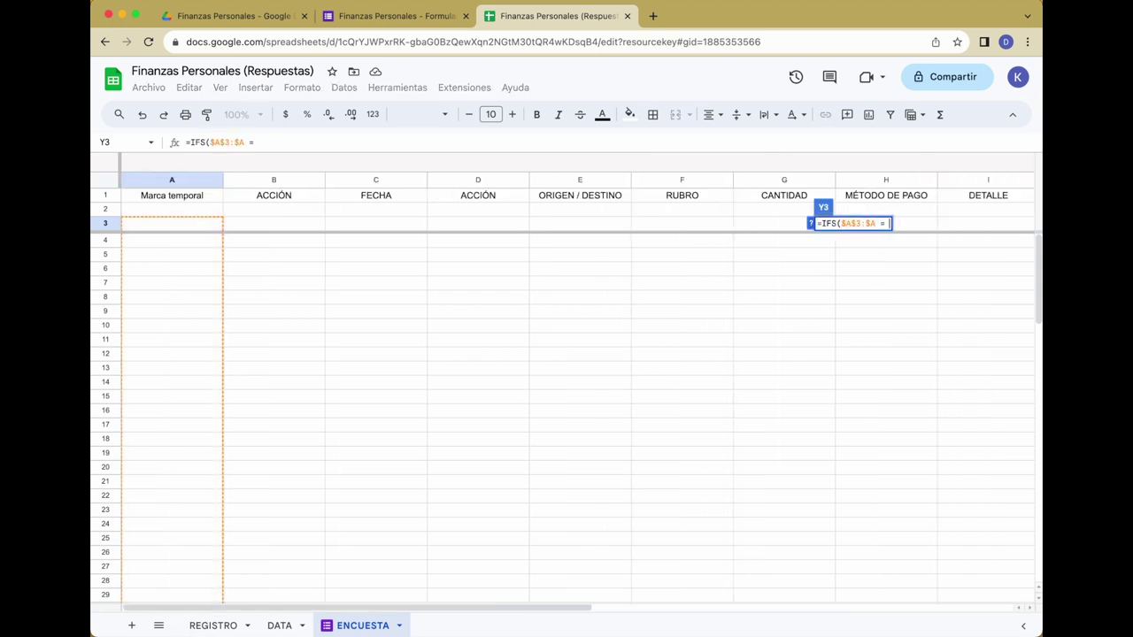
key(Return)
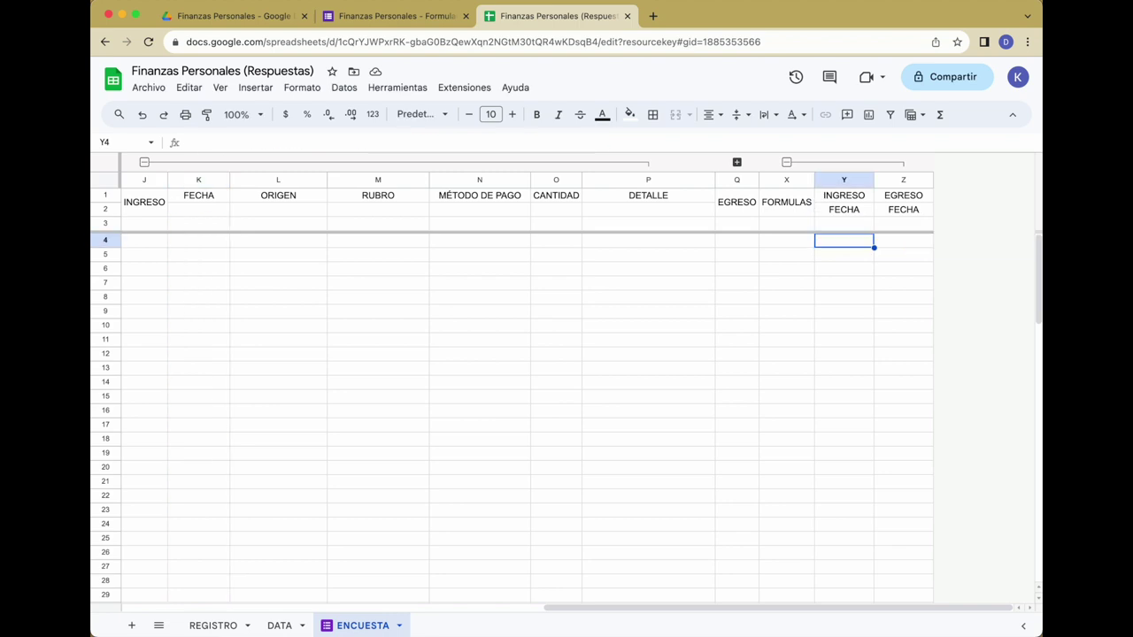
scroll(797, 247, left, 10)
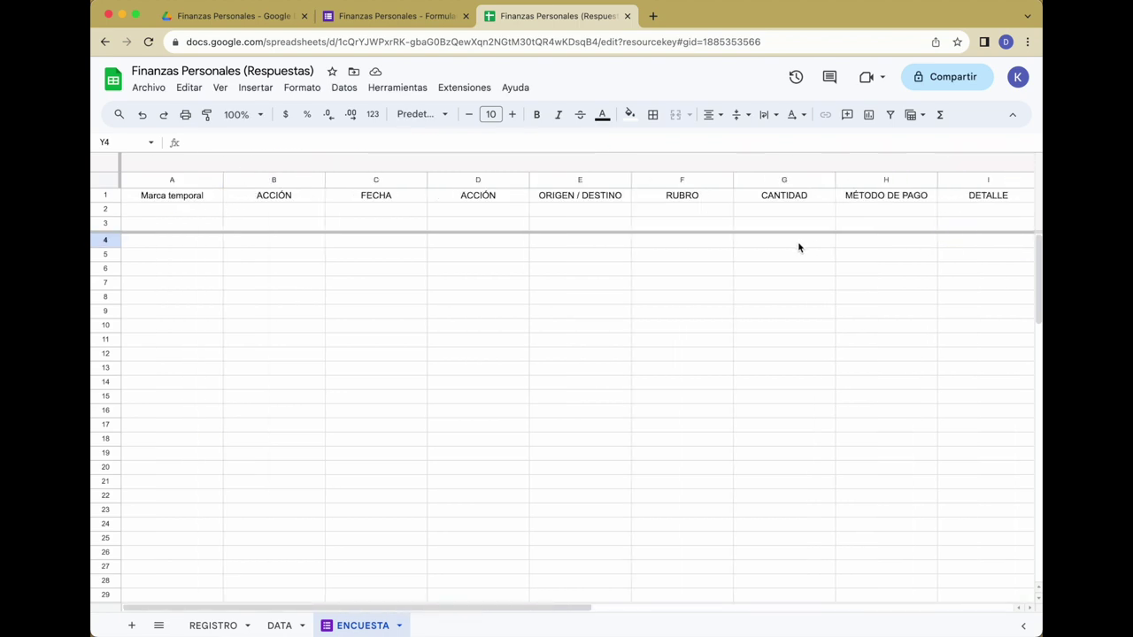
click(203, 244)
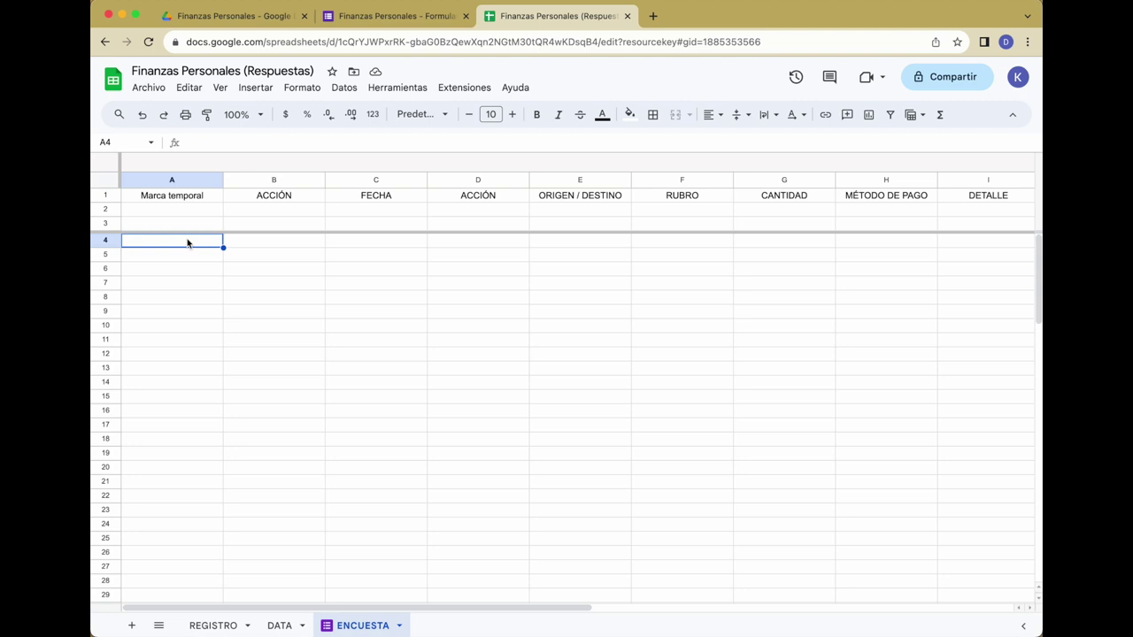
Add a test row with 20-8 in A4 and INGRESO in B4
text(20-8)
key(Return)
key(Up)
key(Right)
text(INGRESO)
key(Return)
key(Up)
key(Right)
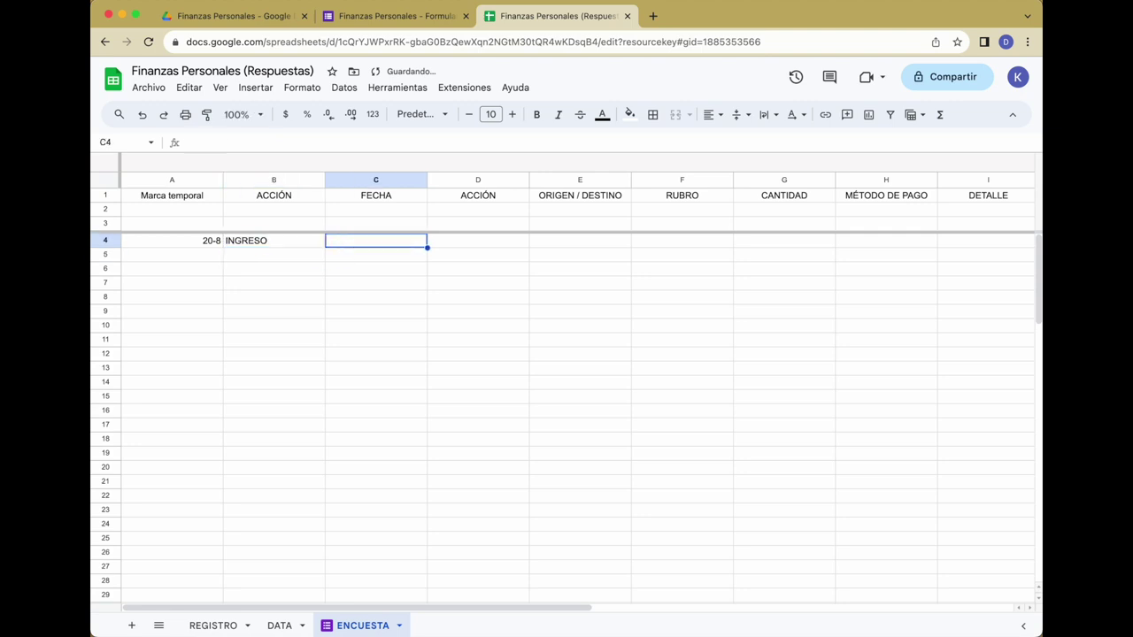
Centre the Marca temporal column A and review the INGRESO FECHA formula in Y3
click(175, 177)
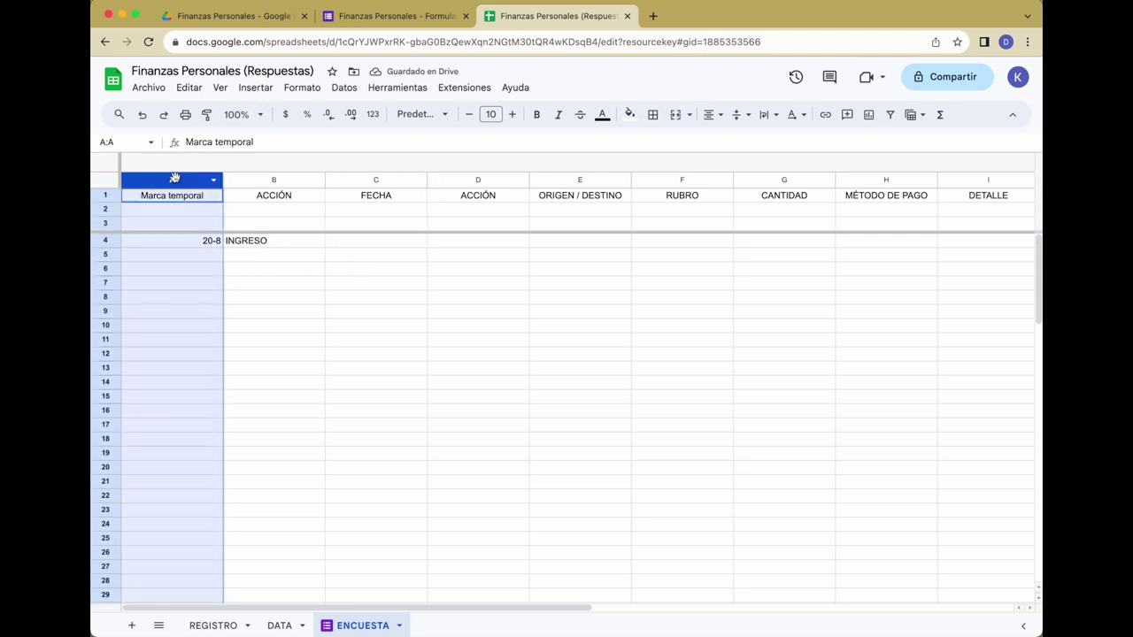
key(ctrl+shift+e)
click(199, 238)
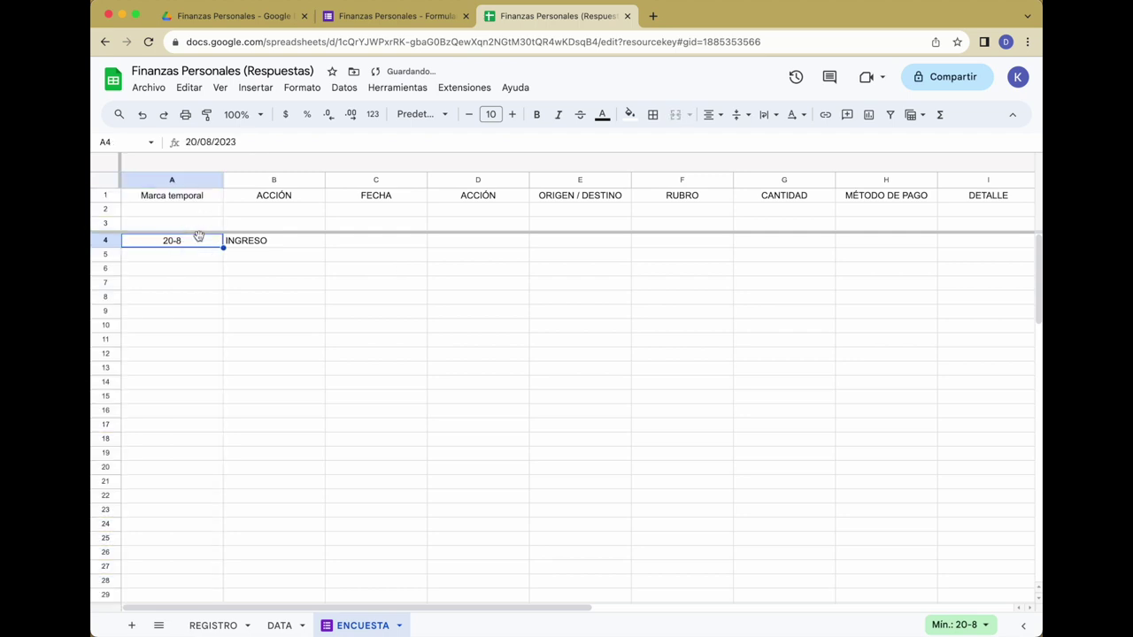
scroll(464, 246, right, 10)
click(868, 223)
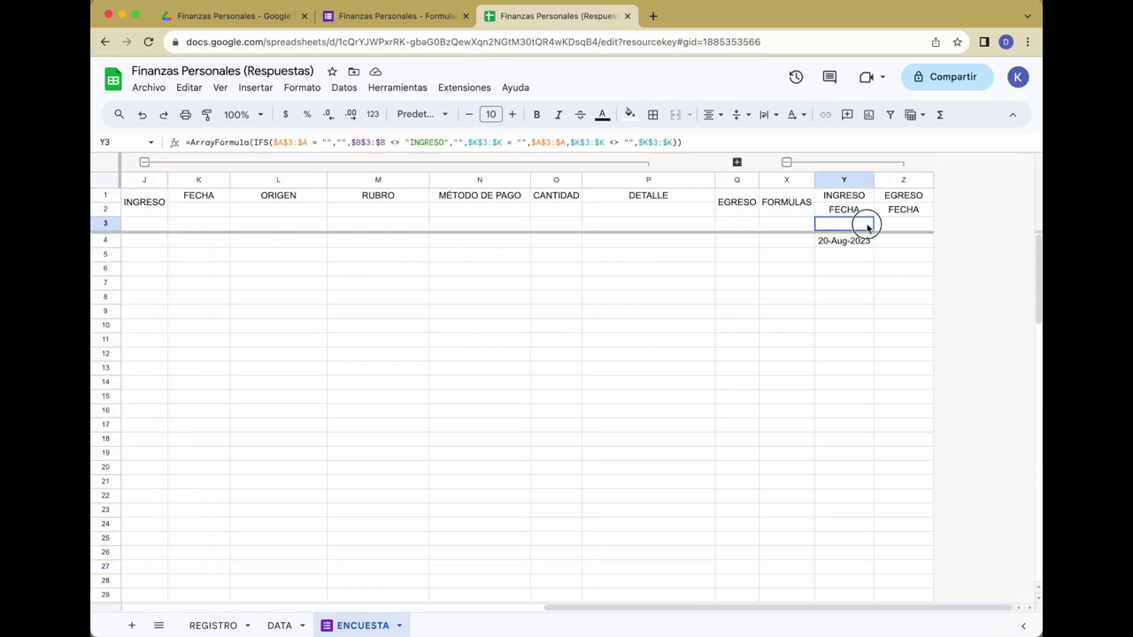
click(199, 180)
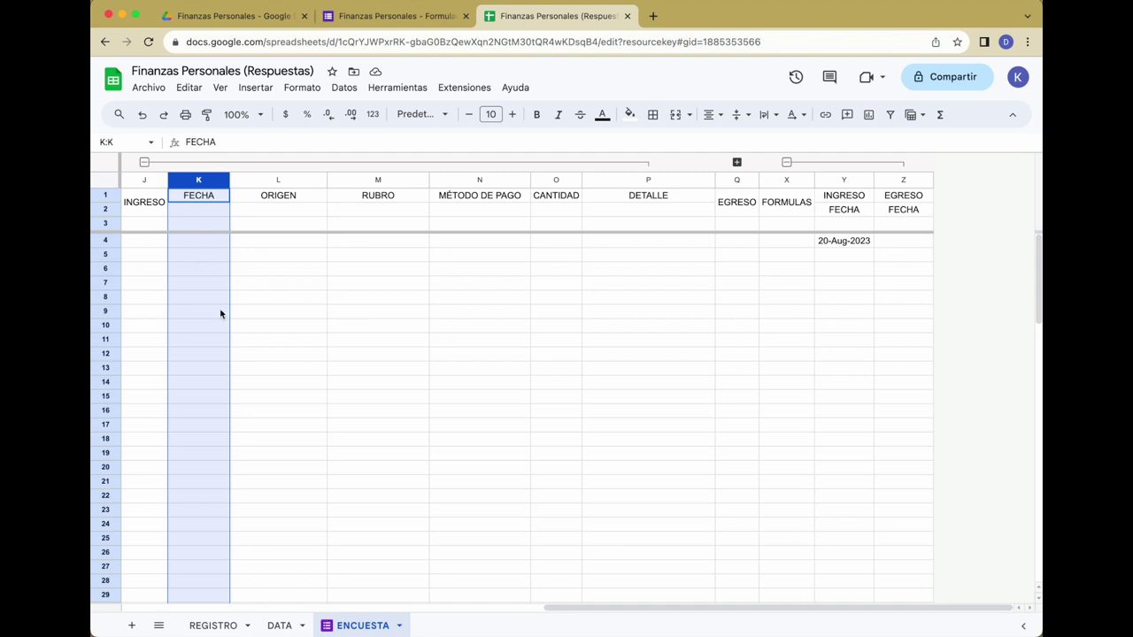
scroll(203, 248, left, 10)
click(184, 177)
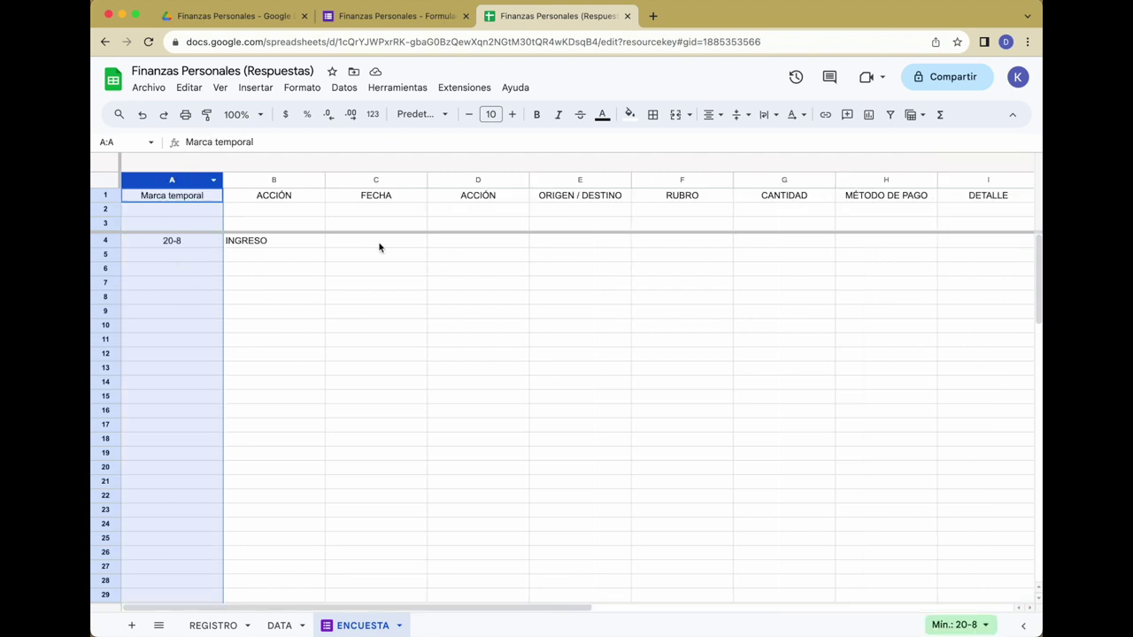
scroll(376, 244, right, 10)
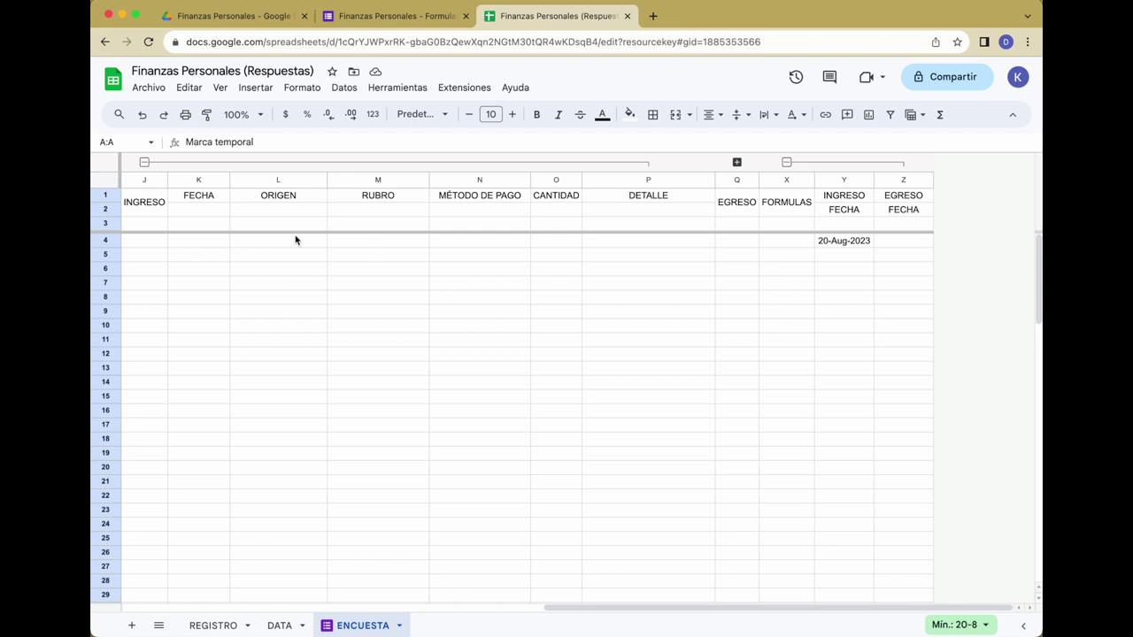
Test the formula with 25-8 in K4, check Y4, then clear K4
click(197, 242)
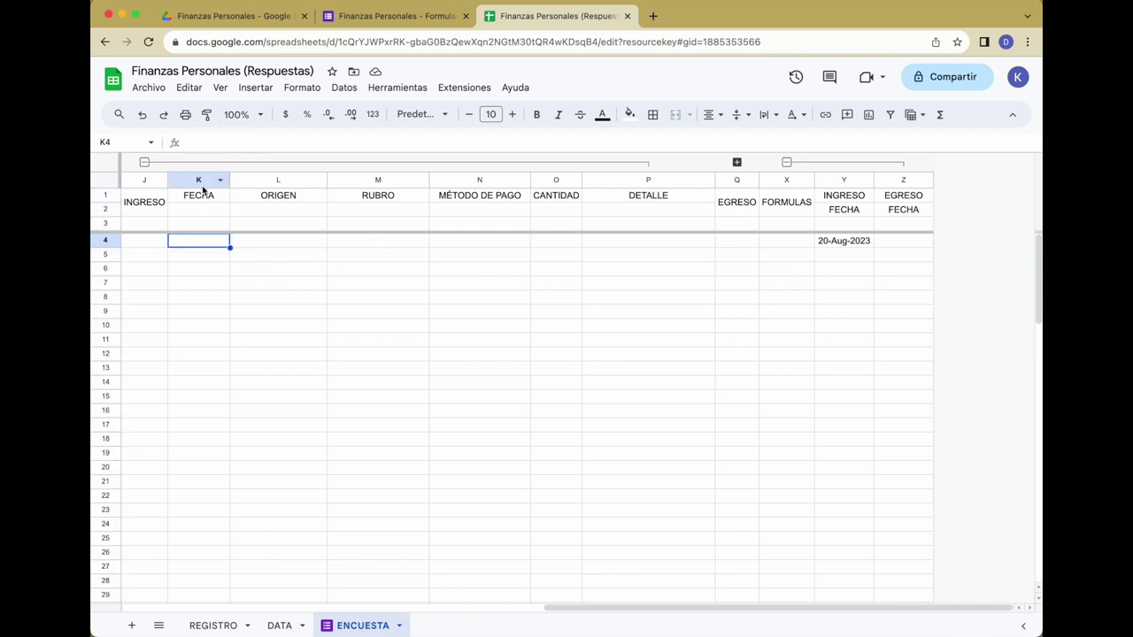
text(25-8)
key(Return)
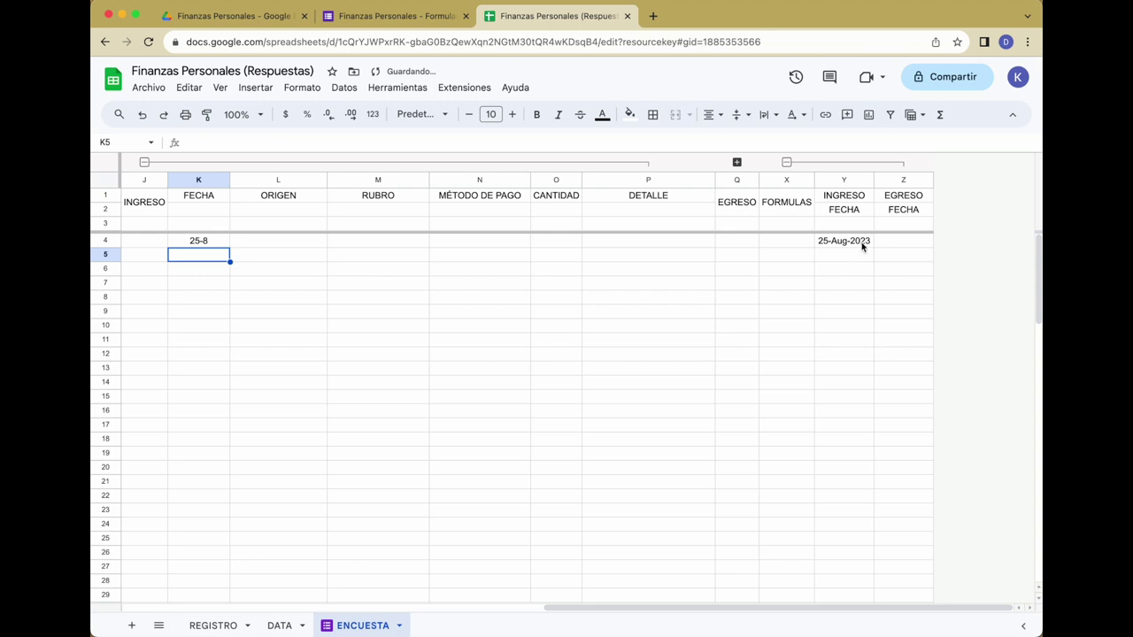
click(863, 245)
click(226, 246)
key(Delete)
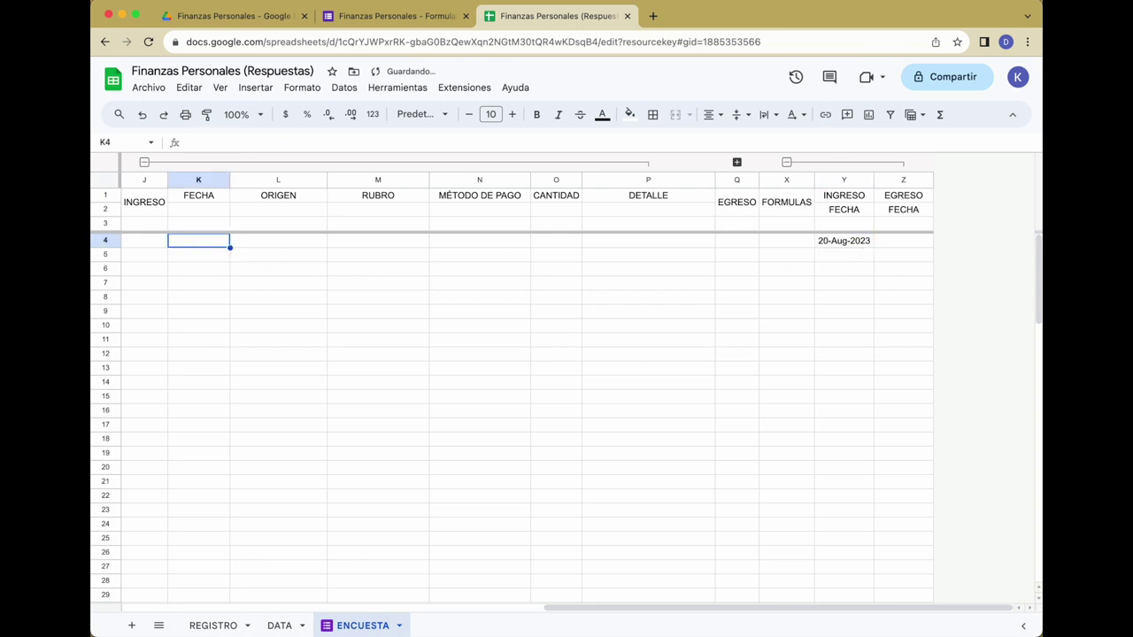
click(858, 245)
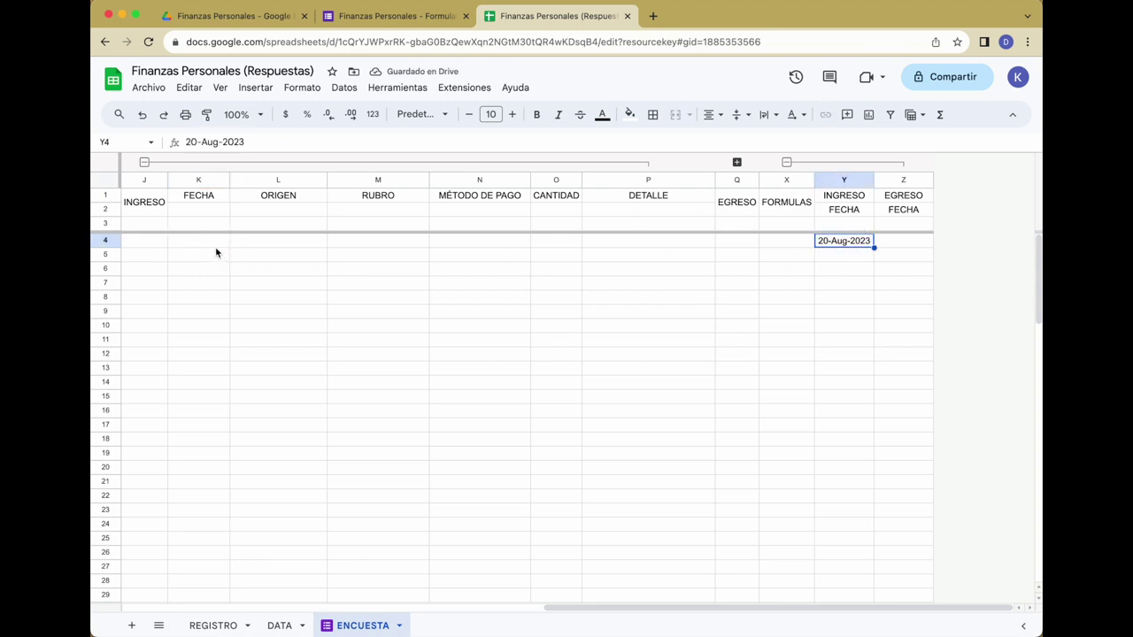
Copy the INGRESO FECHA formula from Y3 into Z3
key(Up)
key(Right)
key(Left)
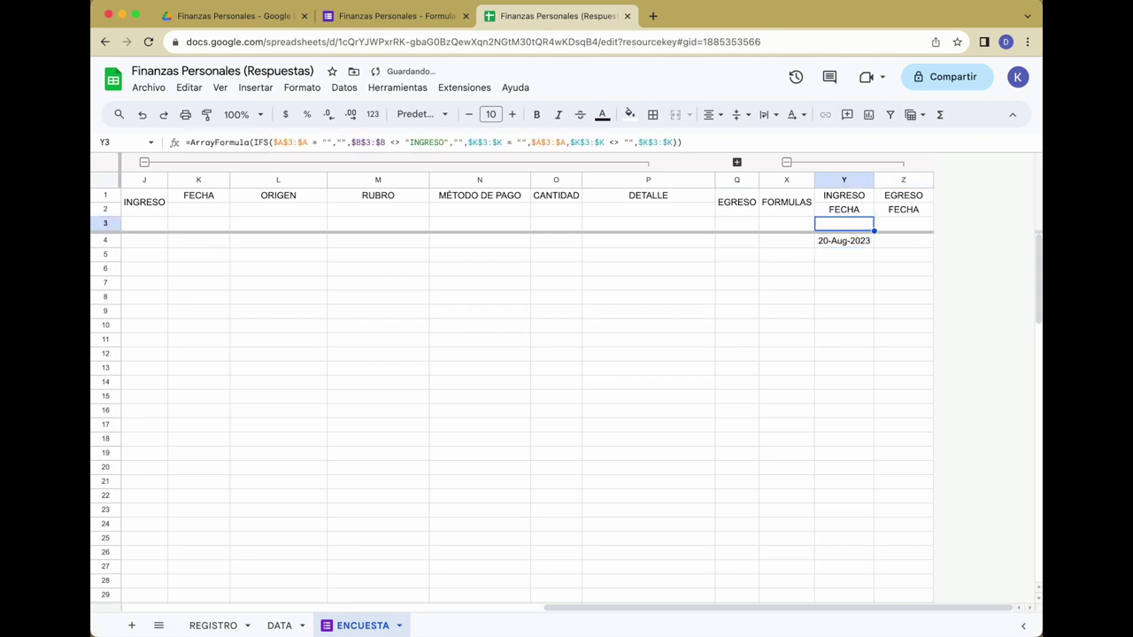
key(ctrl+c)
key(Right)
key(ctrl+v)
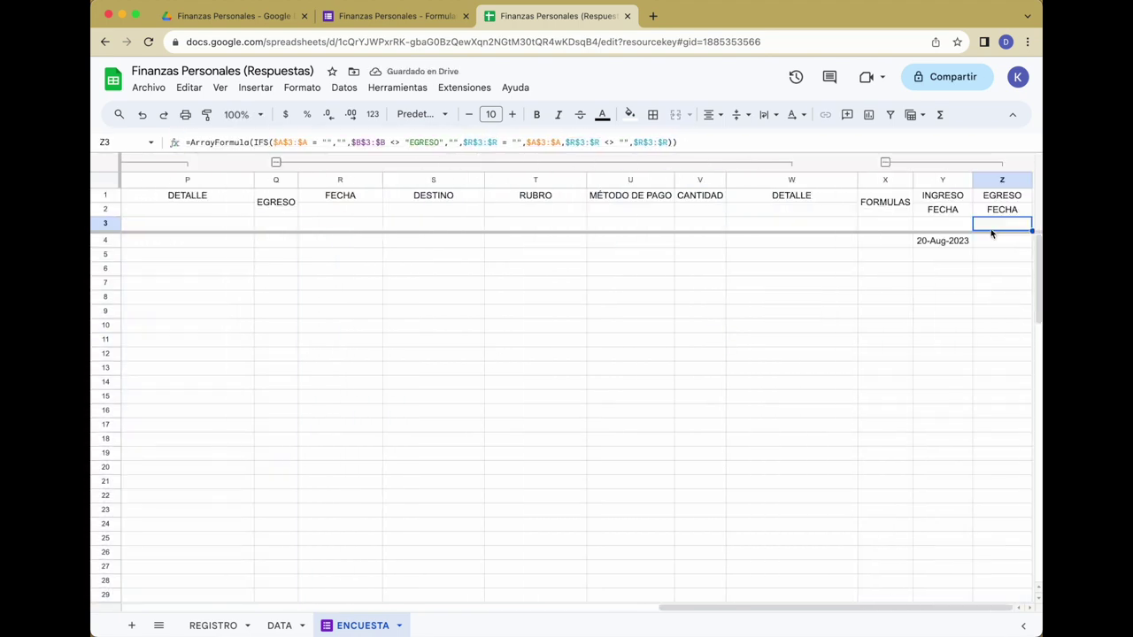
Add a second test row by copying the 20-8 timestamp into A5 and entering EGRESO in B5
click(989, 228)
scroll(663, 282, left, 5)
scroll(663, 283, left, 5)
click(212, 257)
key(Up)
key(ctrl+c)
key(Down)
key(ctrl+v)
key(Tab)
text(EGRESO)
key(Return)
Test EGRESO FECHA with 25-8 in R5, confirm Z5 shows 25-Aug-2023, then clear R5
scroll(304, 233, right, 5)
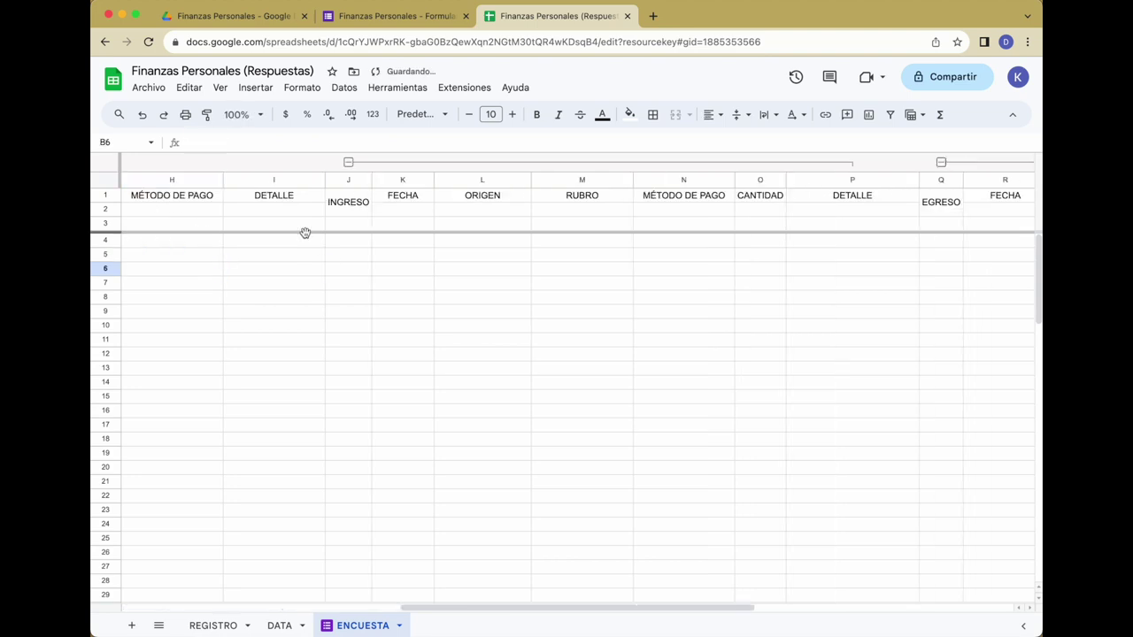
scroll(305, 233, right, 5)
click(1004, 258)
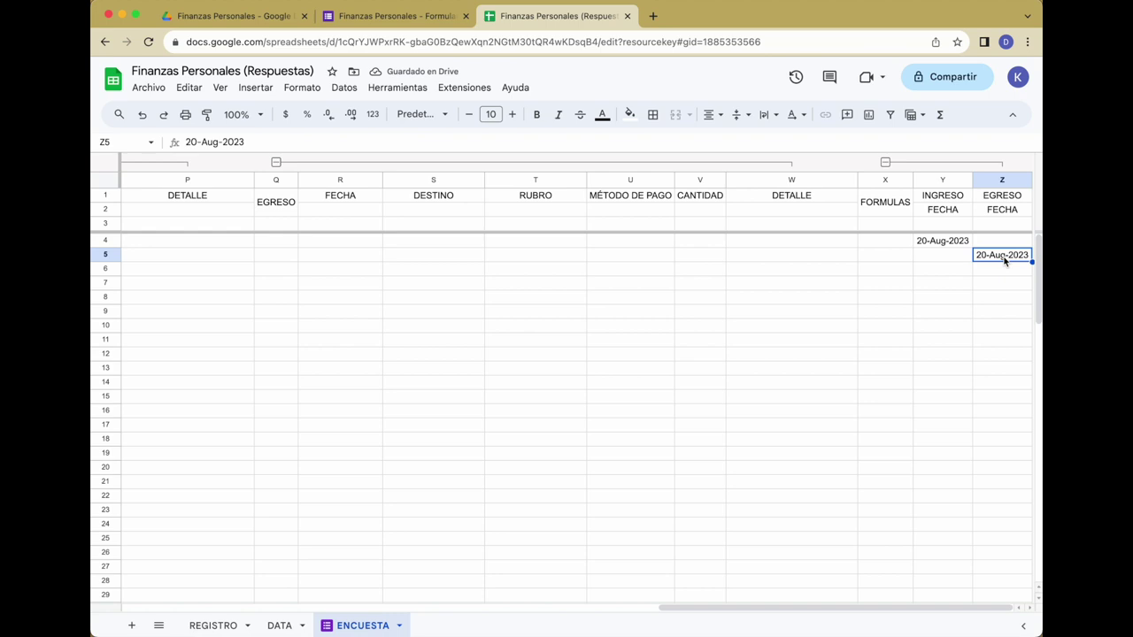
click(332, 180)
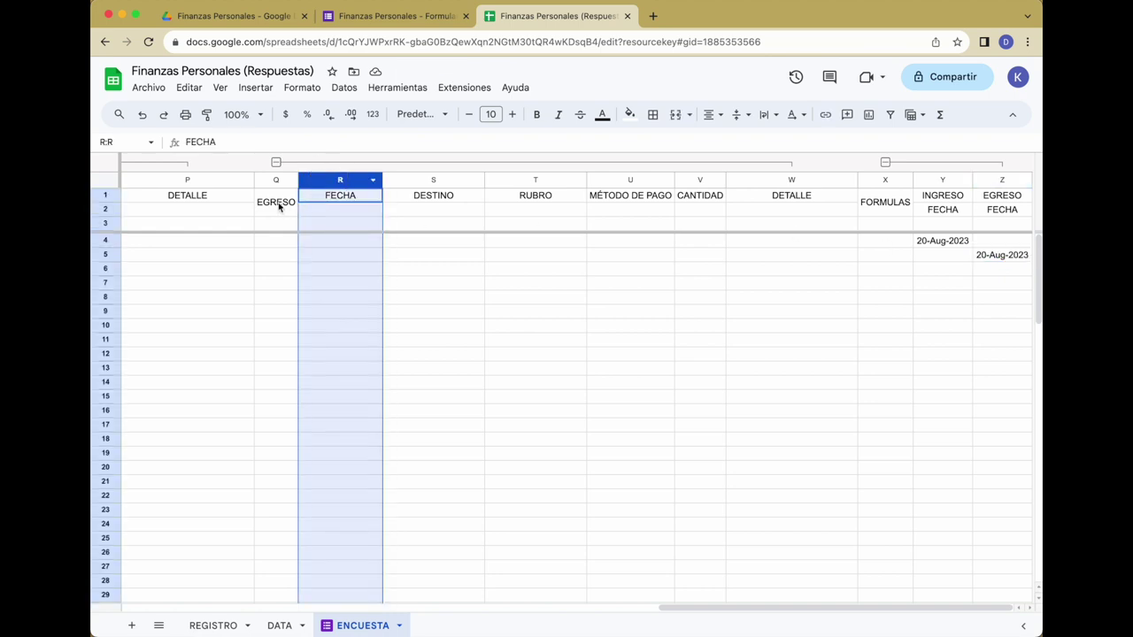
click(336, 245)
click(344, 260)
text(25-8)
key(Return)
click(992, 260)
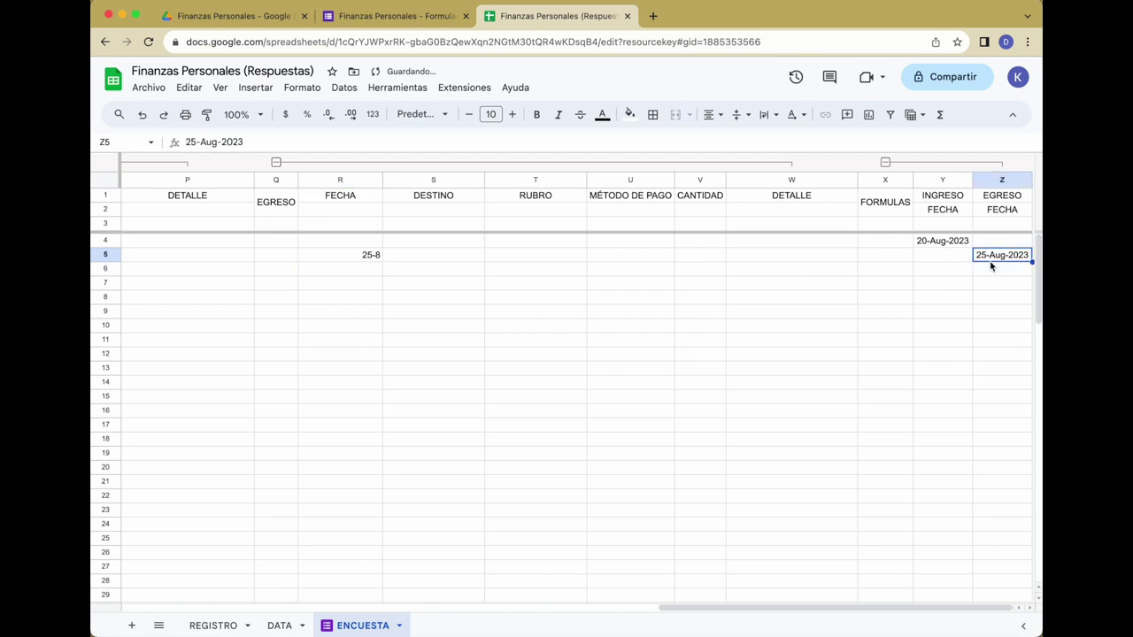
click(363, 257)
key(Delete)
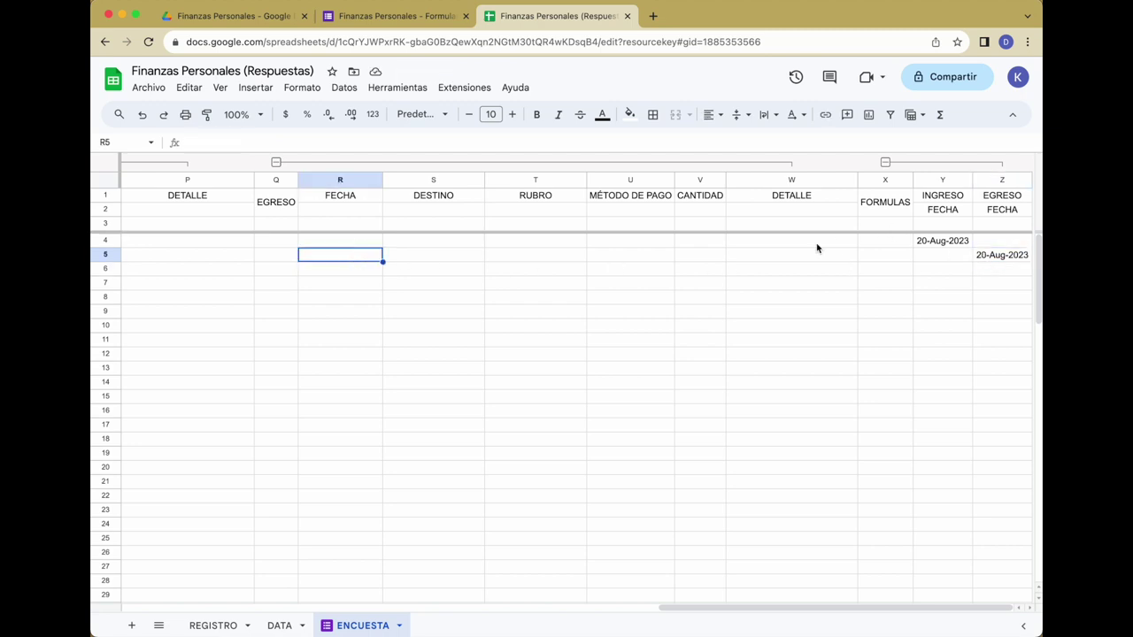
scroll(636, 294, left, 2)
scroll(636, 294, left, 10)
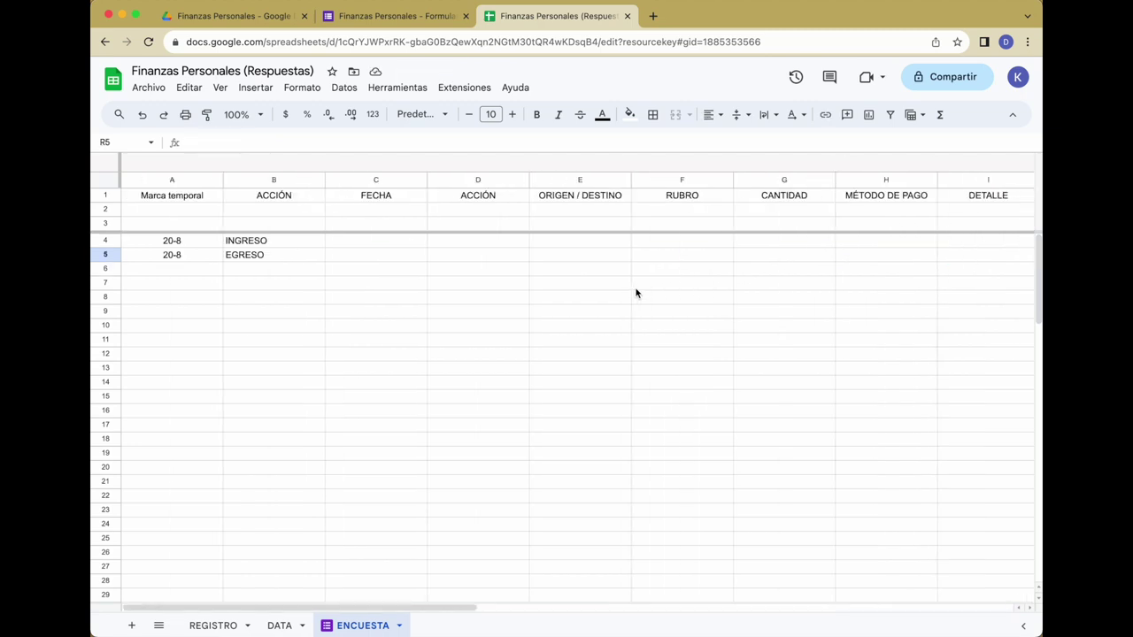
click(256, 197)
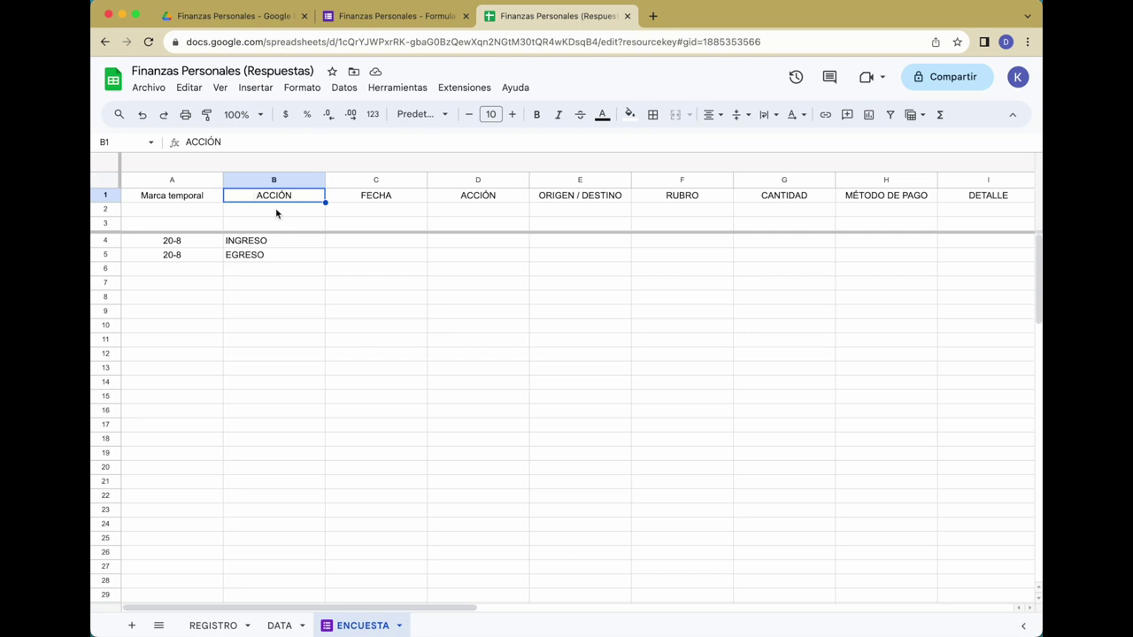
Select the header columns C through I, FECHA to DETALLE, for styling
click(378, 180)
drag(379, 180, 362, 173)
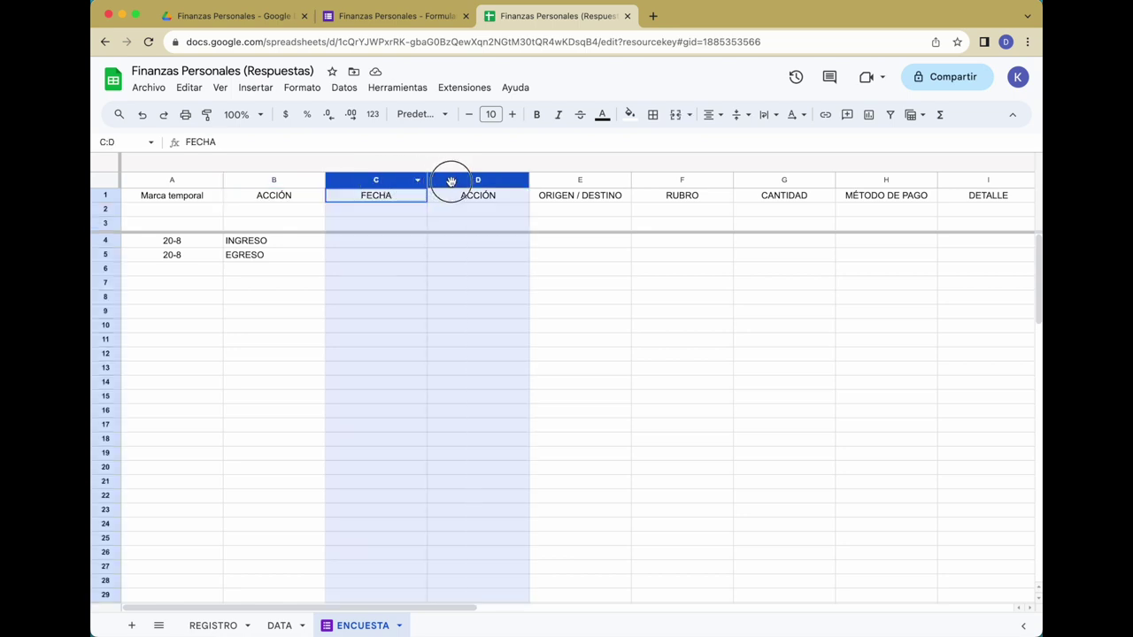
drag(362, 172, 304, 172)
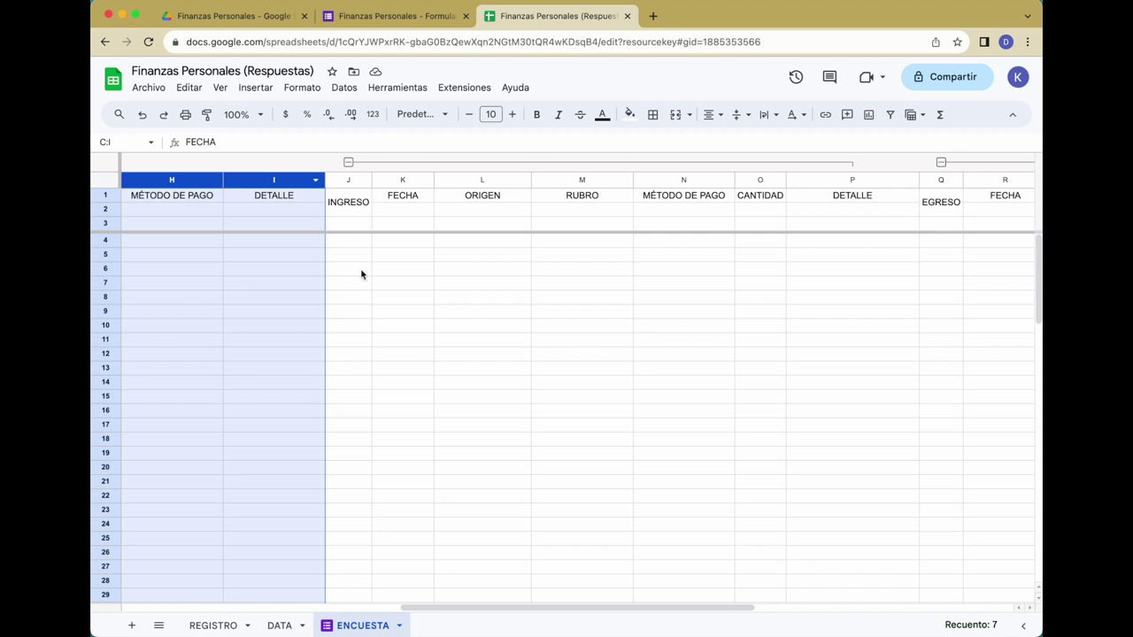
scroll(360, 268, left, 10)
scroll(483, 241, right, 2)
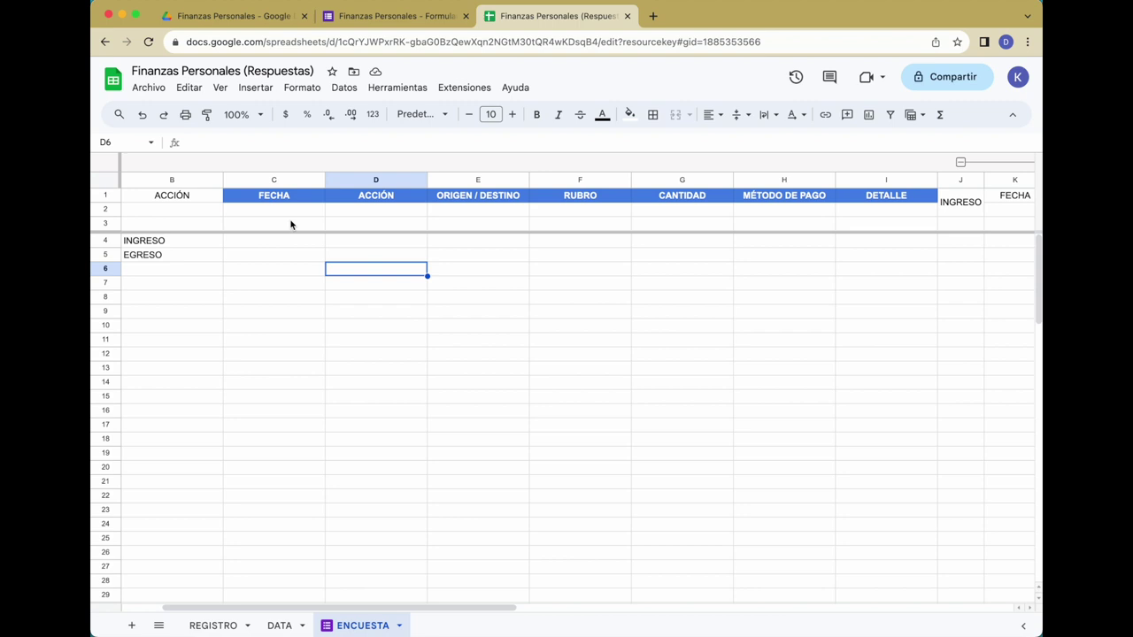
drag(290, 224, 883, 225)
key(ctrl+shift+Down)
click(302, 88)
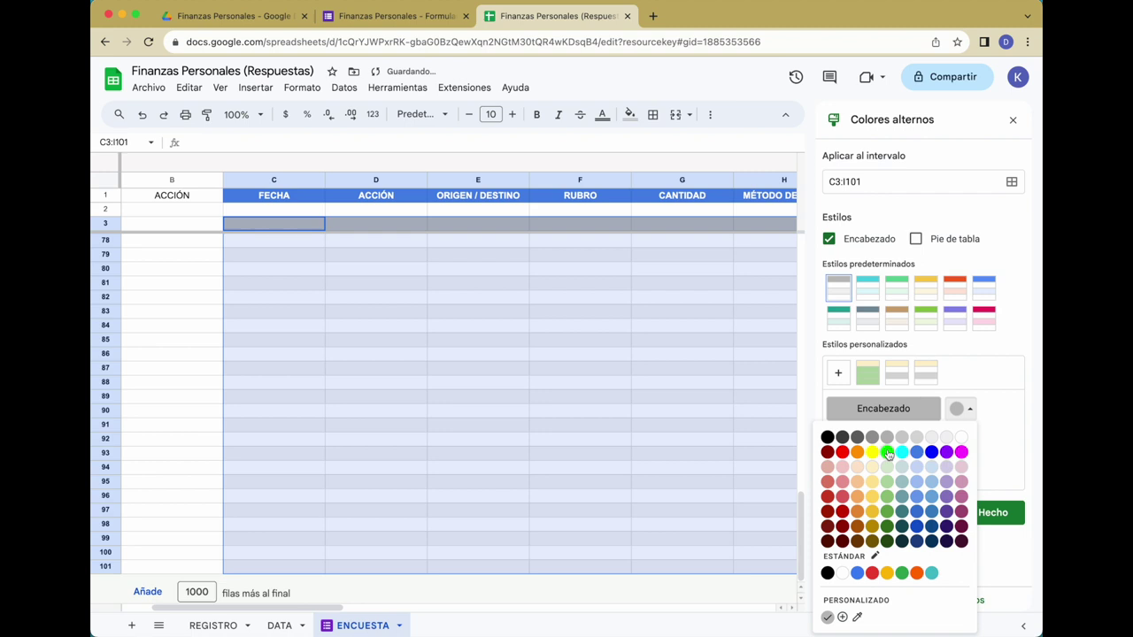
click(992, 511)
click(283, 226)
key(Down)
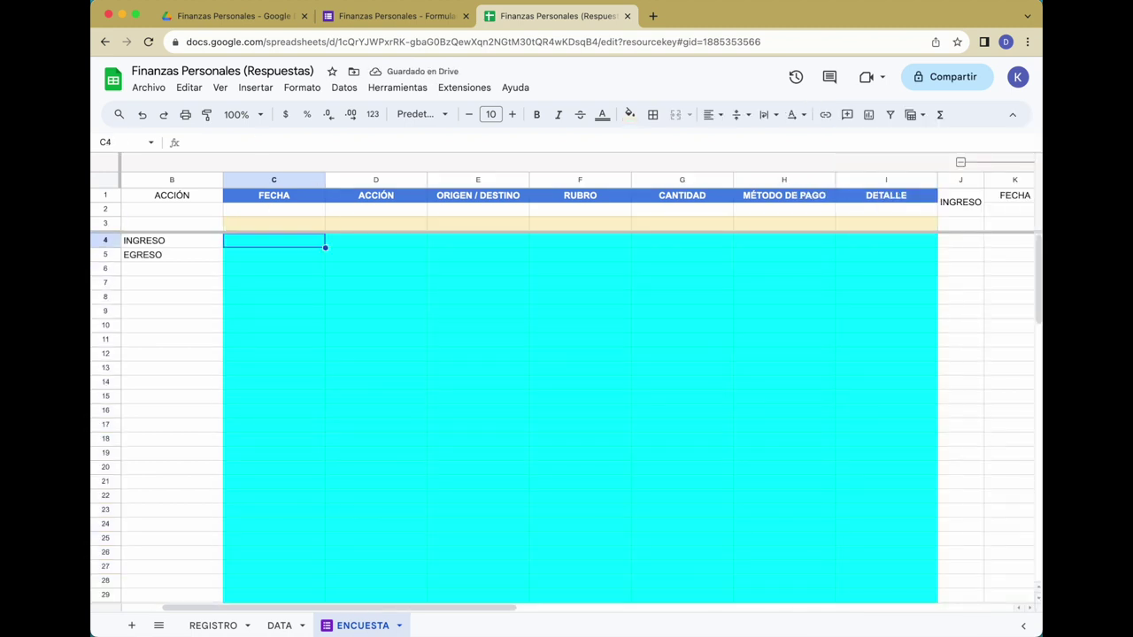
drag(274, 178, 837, 181)
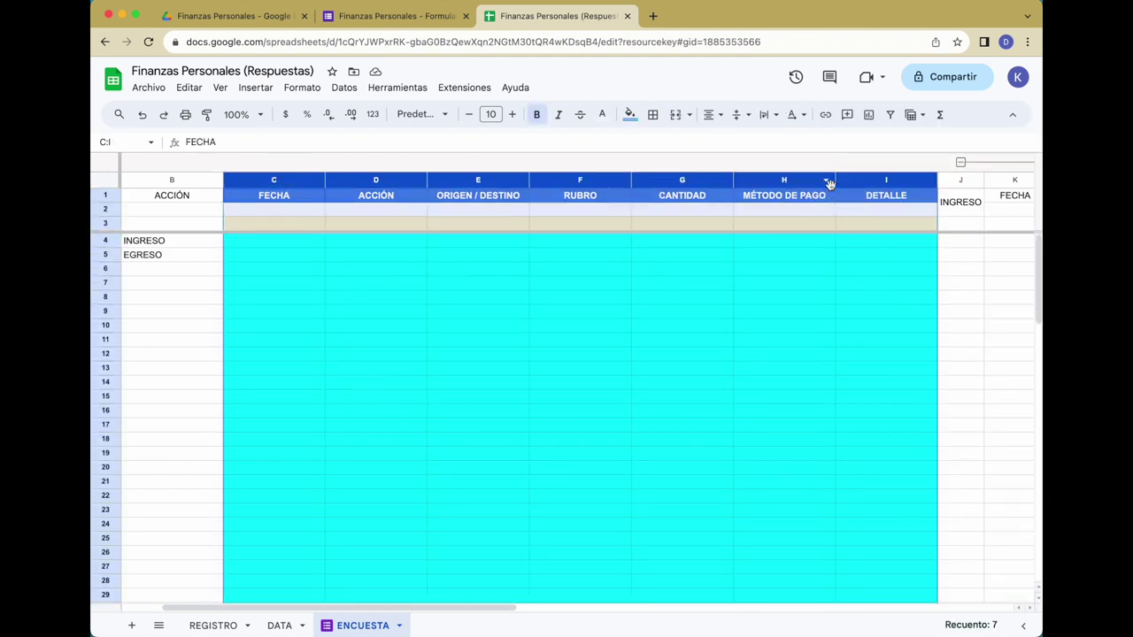
double_click(835, 180)
click(420, 271)
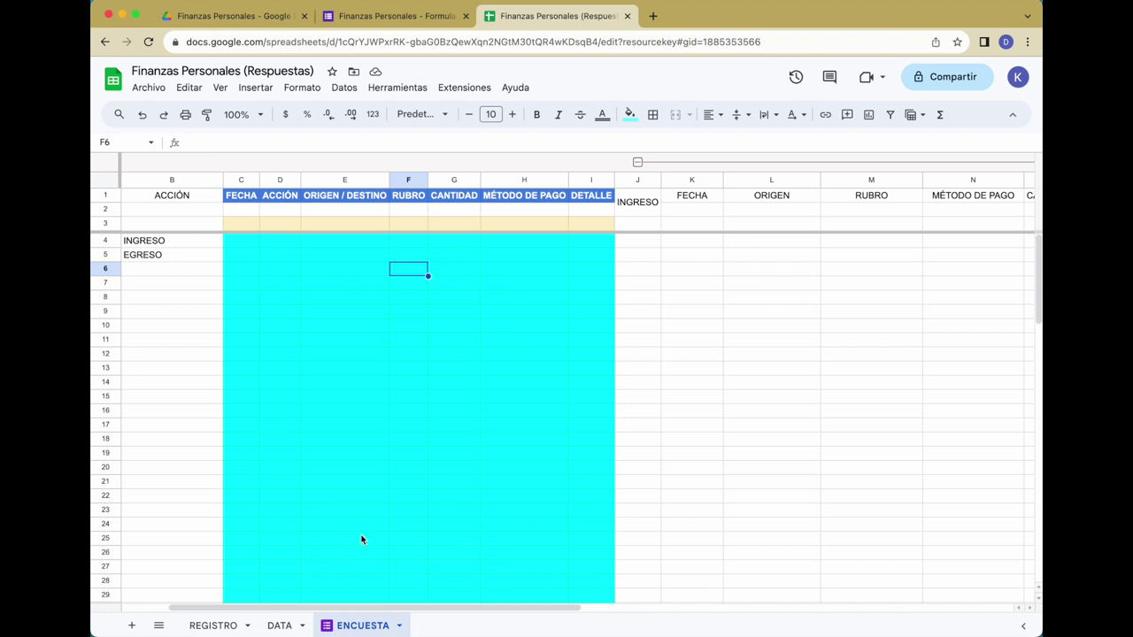
click(241, 228)
click(280, 225)
click(317, 227)
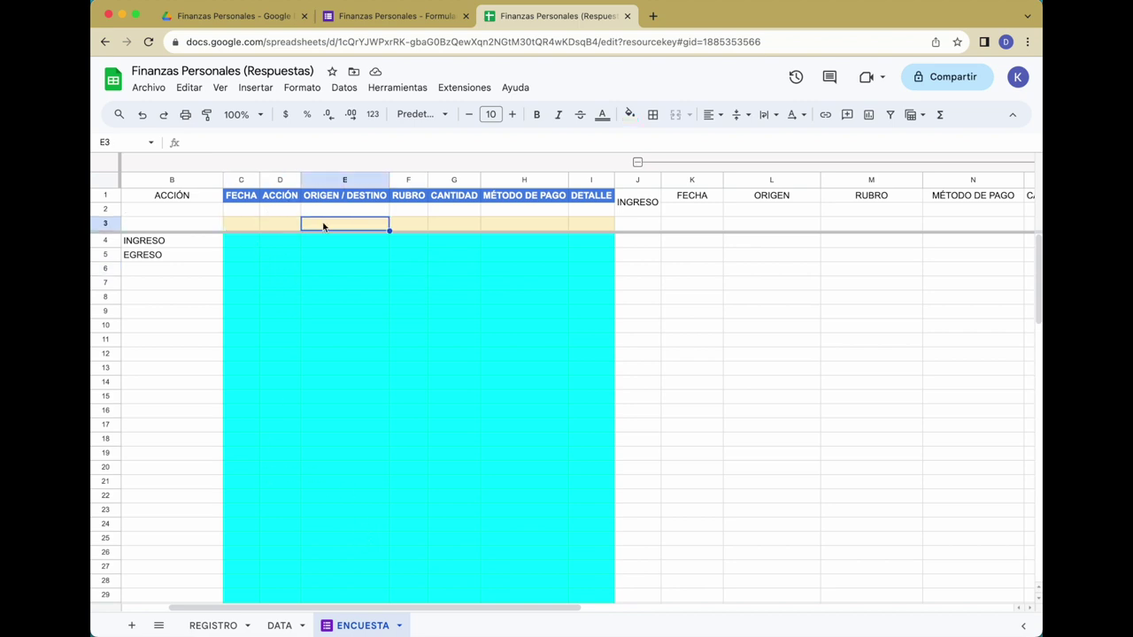
click(399, 226)
click(466, 227)
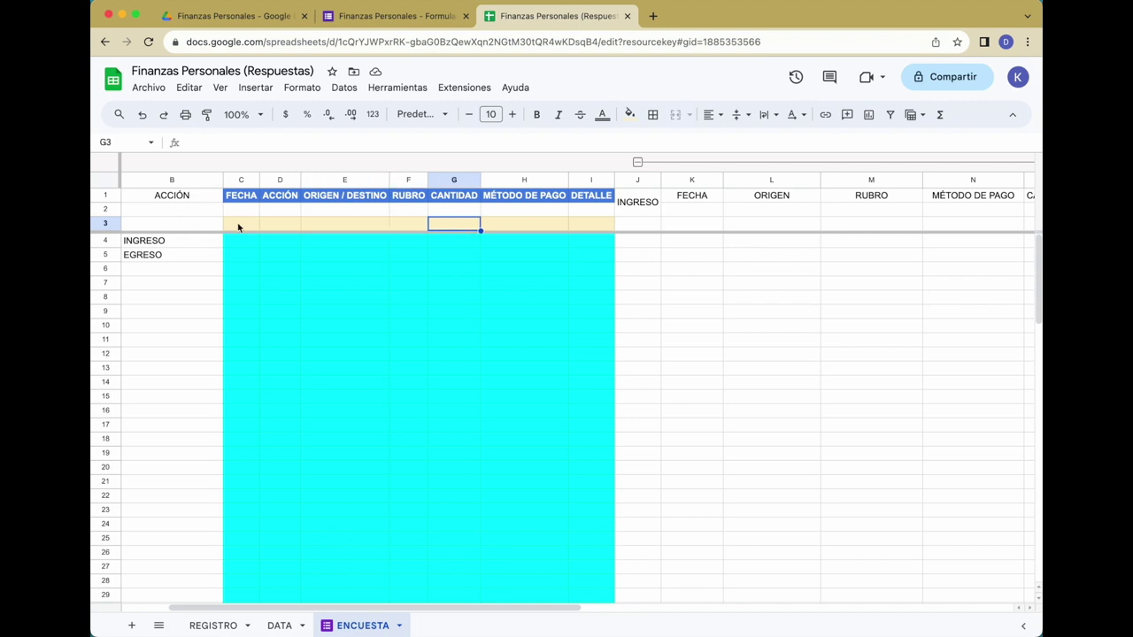
click(201, 244)
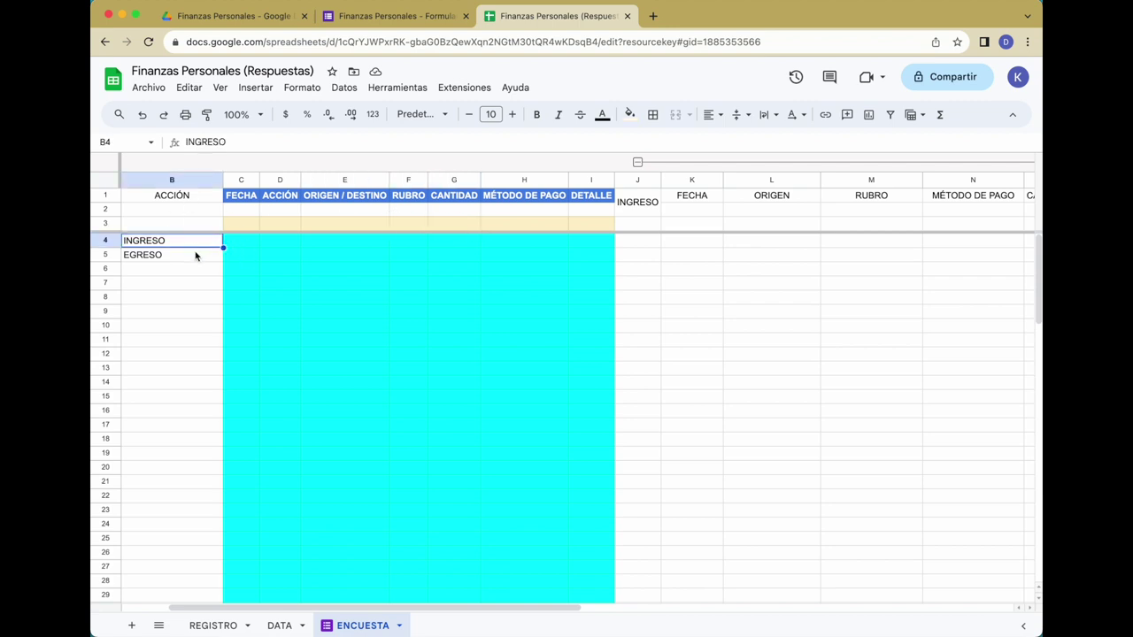
click(243, 226)
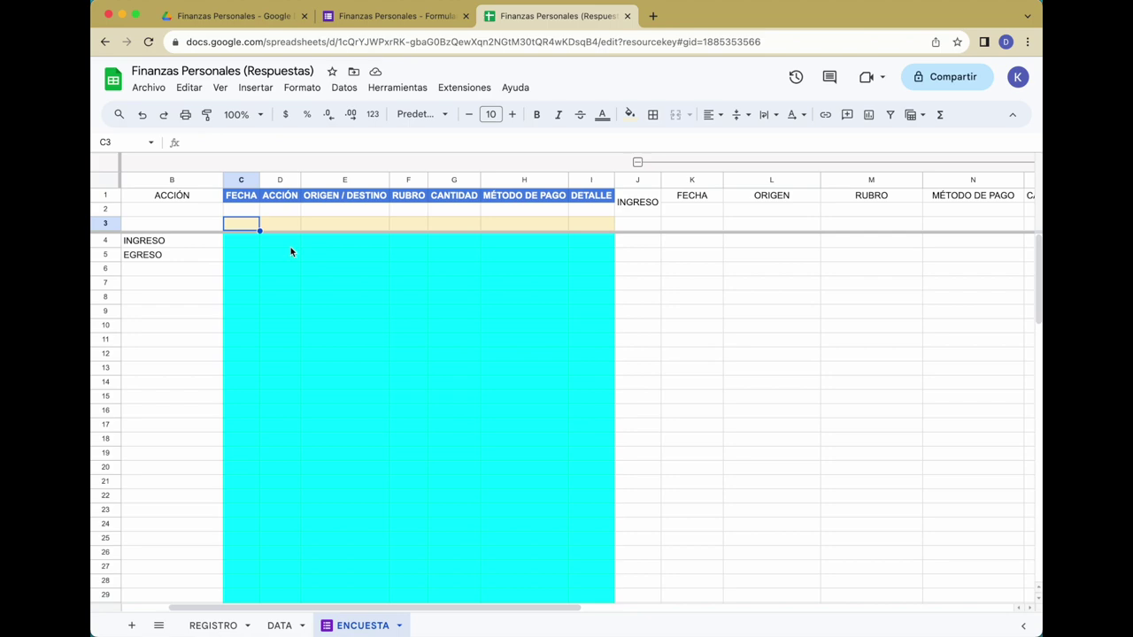
Enter the IFS date formula choosing $Y$3:$Y for INGRESO in C3, and clear test rows 4–5
text(=IFS($A$3:$A = "","",$B$3:$B = "INGRESO",$Y$3:$Y,$B$3:$B = "EGRESO",$Z$3:$Z)))
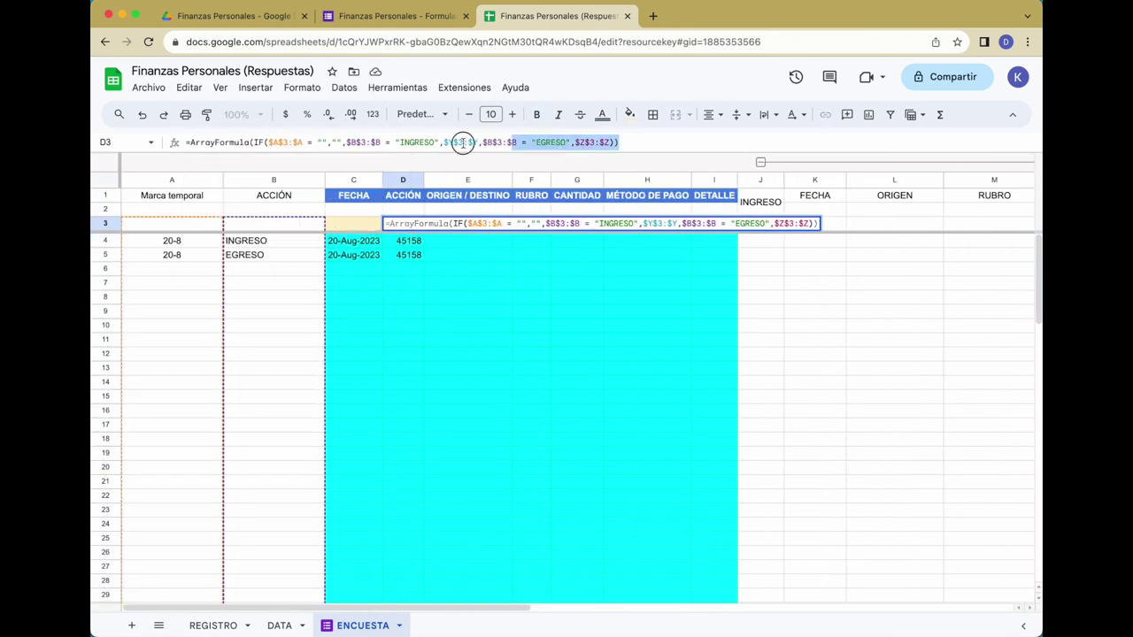
key(Return)
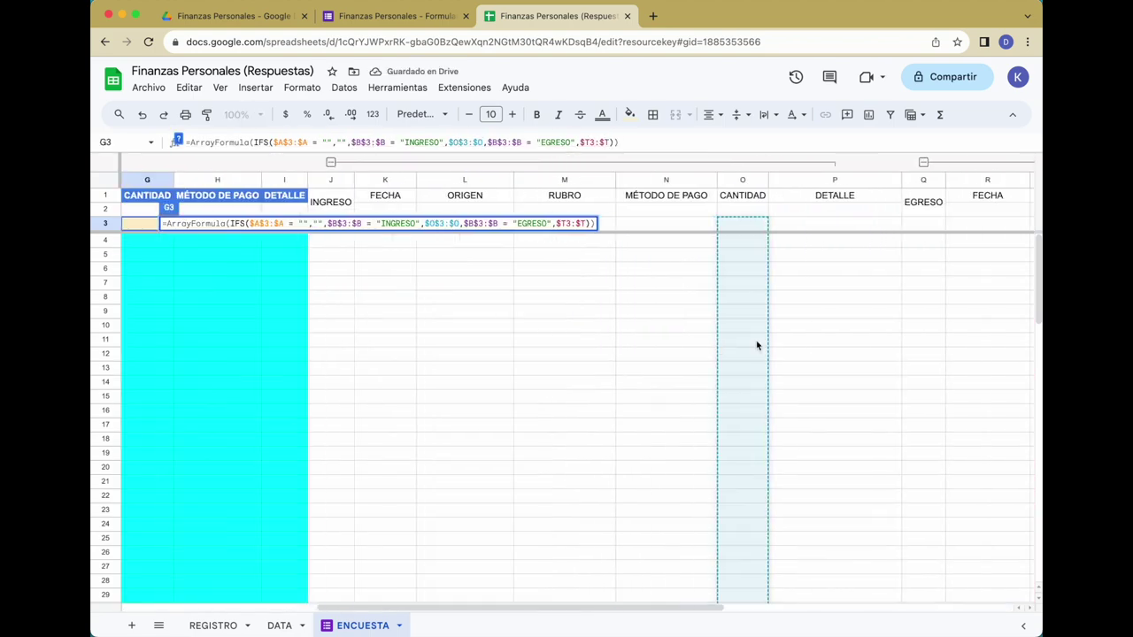
click(457, 142)
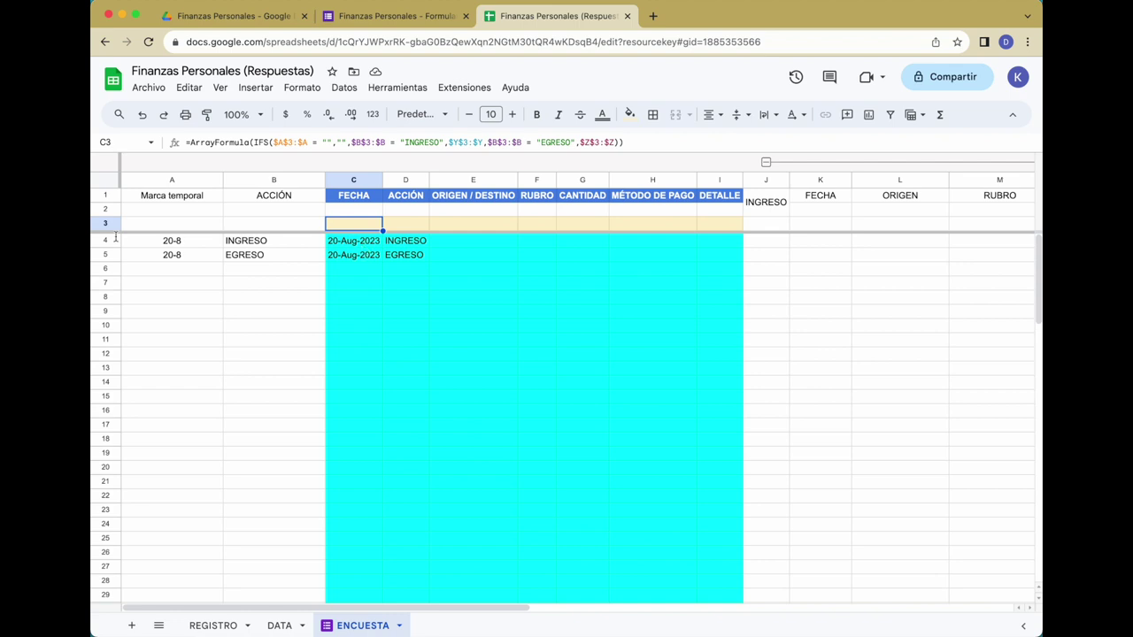
drag(105, 241, 105, 255)
key(Delete)
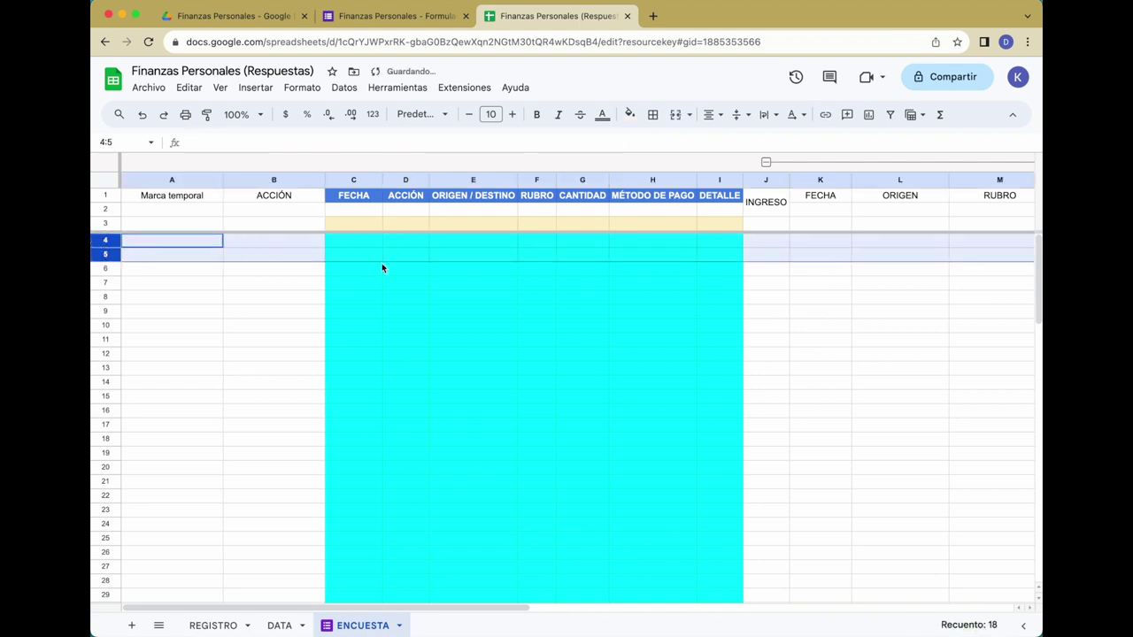
click(398, 268)
Collapse the INGRESO, EGRESO and date helper column groups, then go to the form's responses page
scroll(417, 255, right, 4)
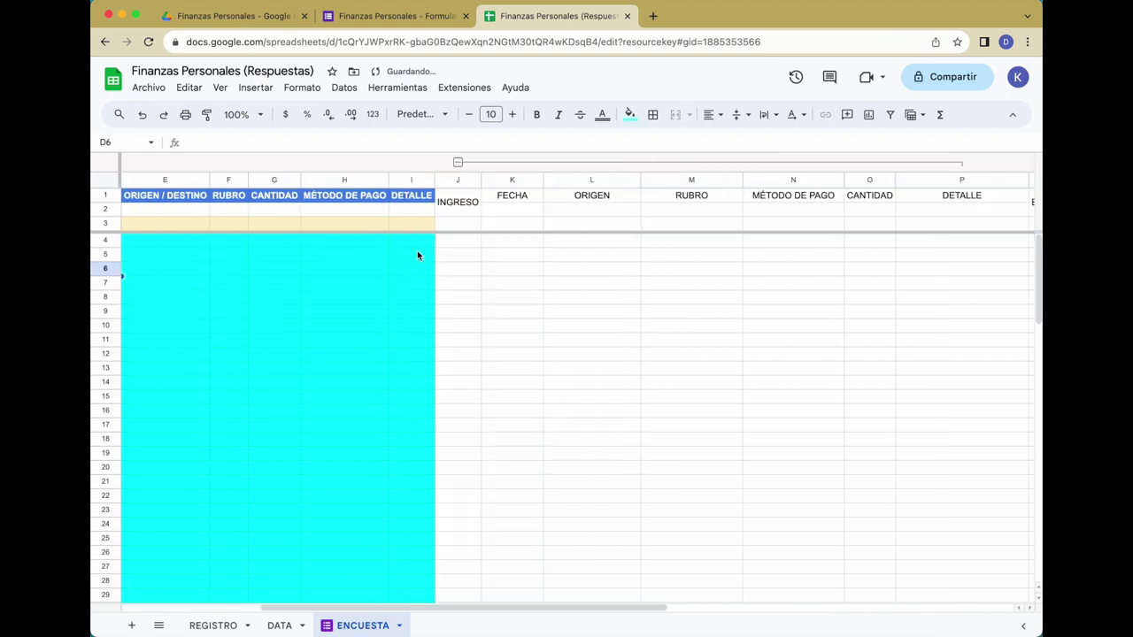
click(458, 163)
click(502, 163)
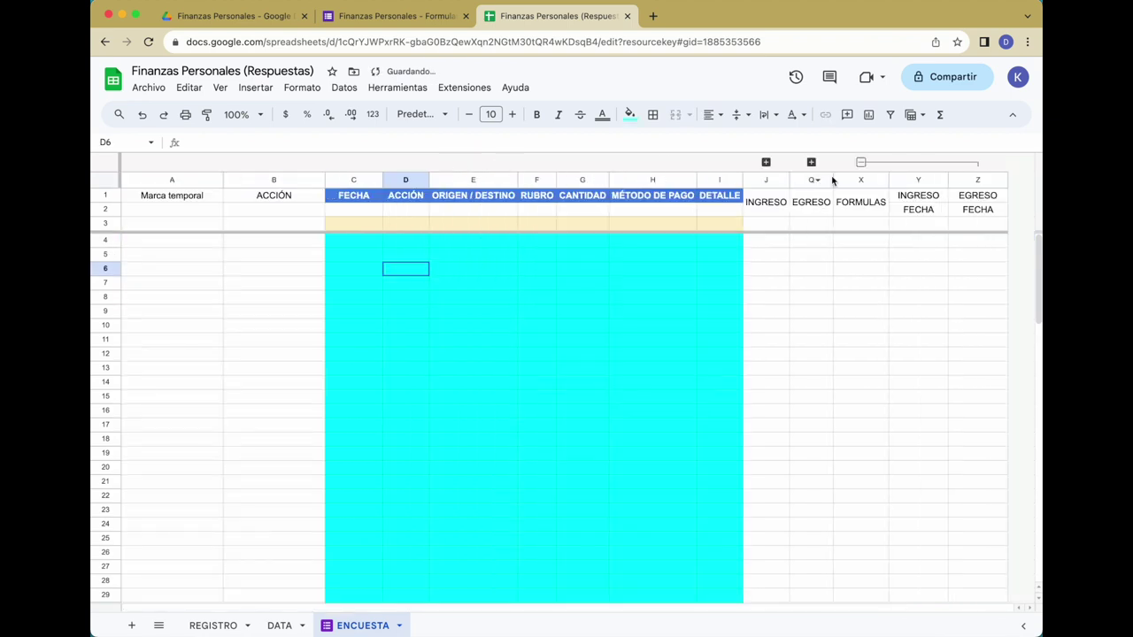
click(860, 163)
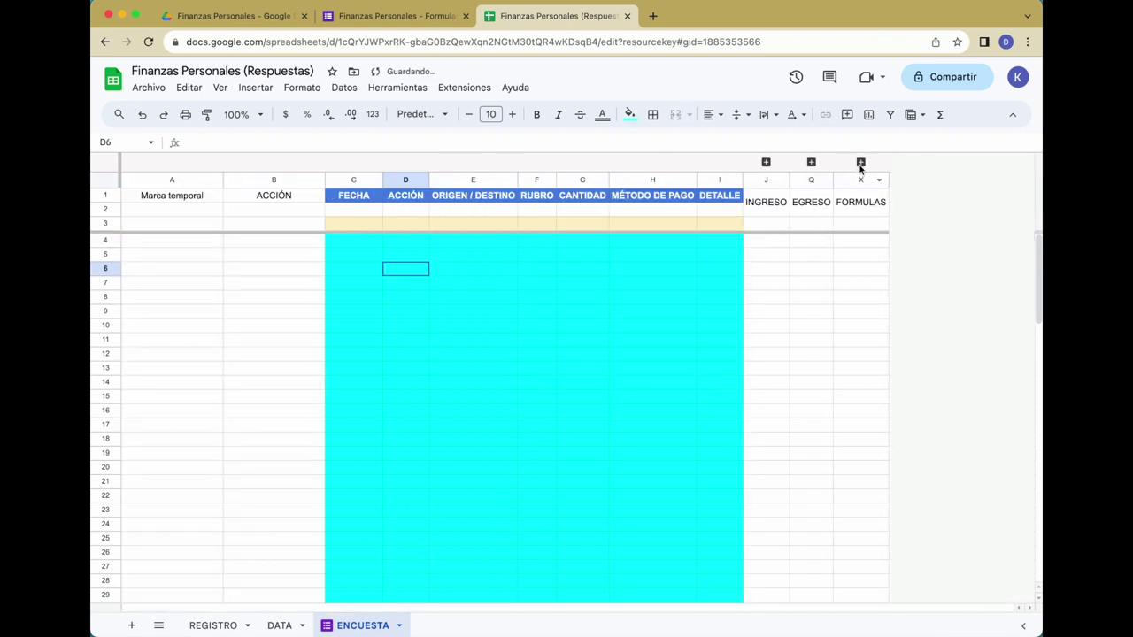
click(209, 226)
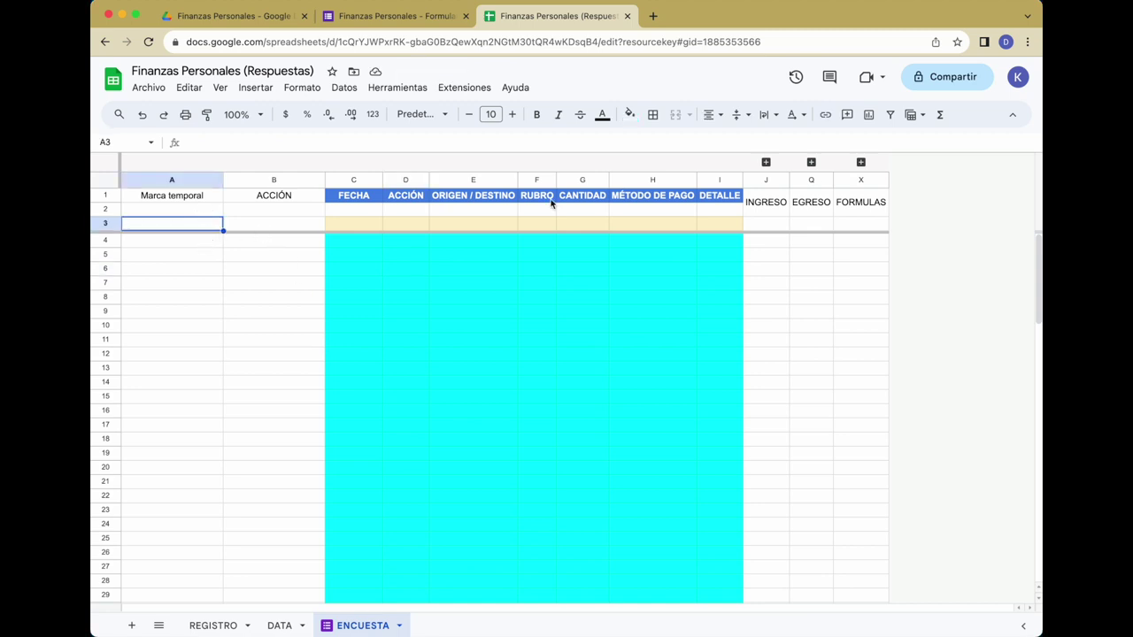
click(385, 16)
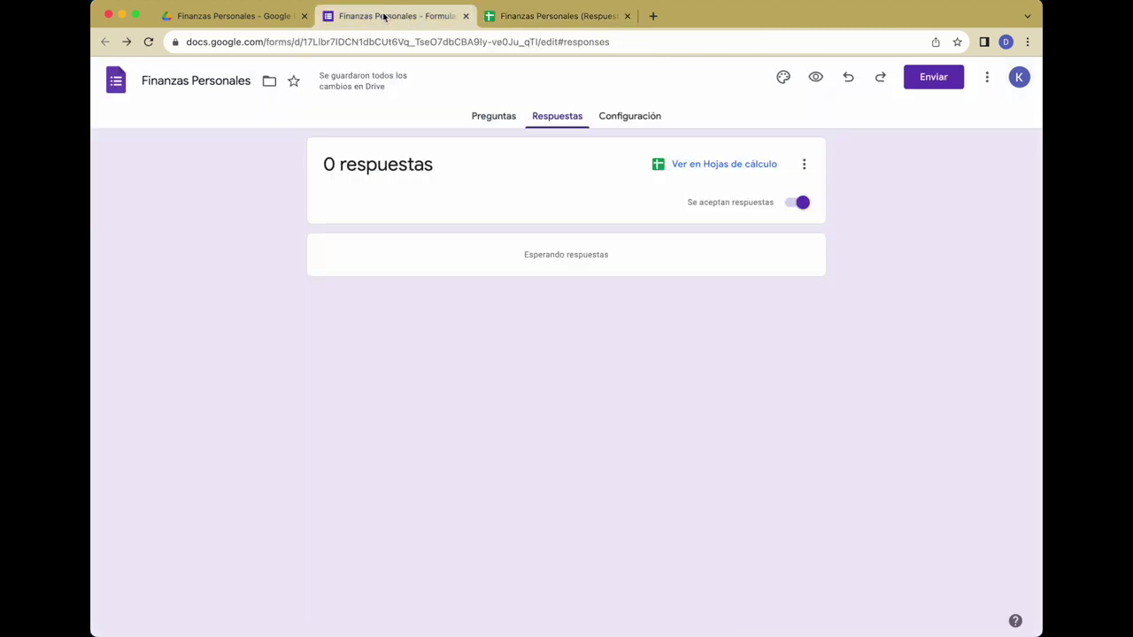
Preview the form, answer ACCIÓN with INGRESO, and pick August 22 as FECHA
click(816, 79)
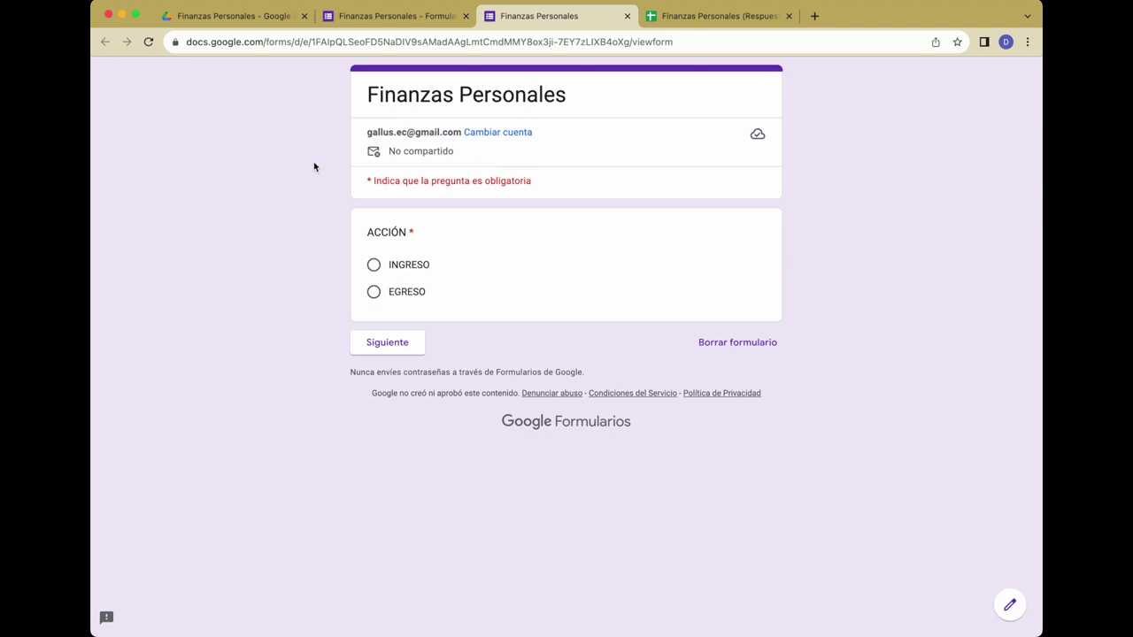
click(374, 266)
click(387, 339)
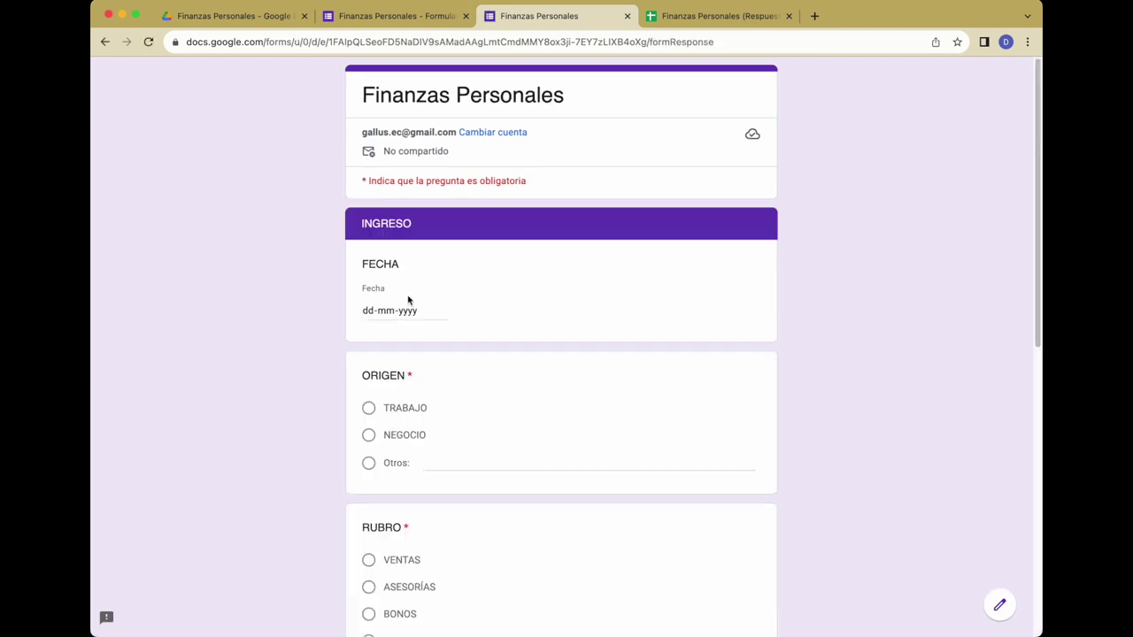
click(410, 311)
click(445, 310)
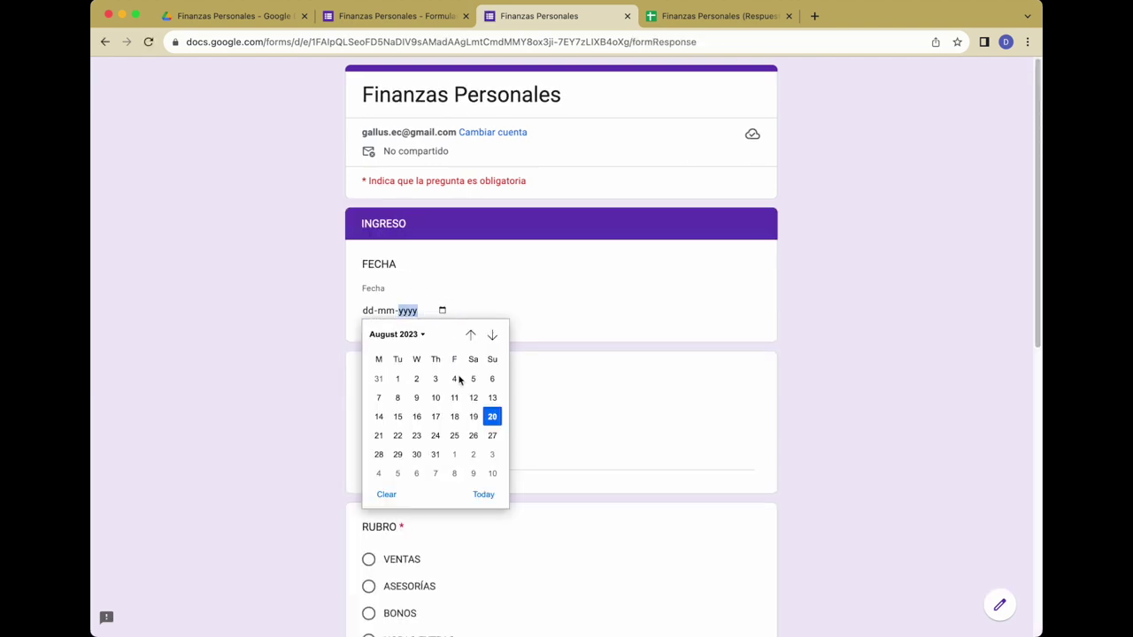
click(397, 439)
Choose TRABAJO, VENTAS and BANK OF AMERICA, enter amount 1000 and detail CLIENTE DE EUROPA, then submit
scroll(448, 347, down, 2)
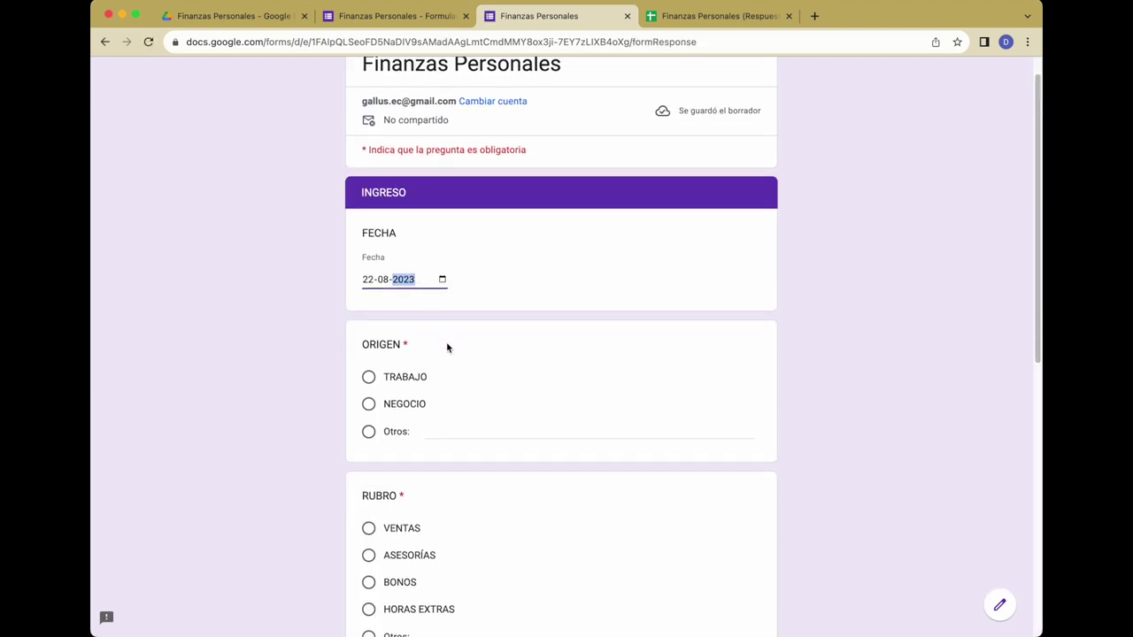
click(369, 337)
scroll(477, 379, down, 3)
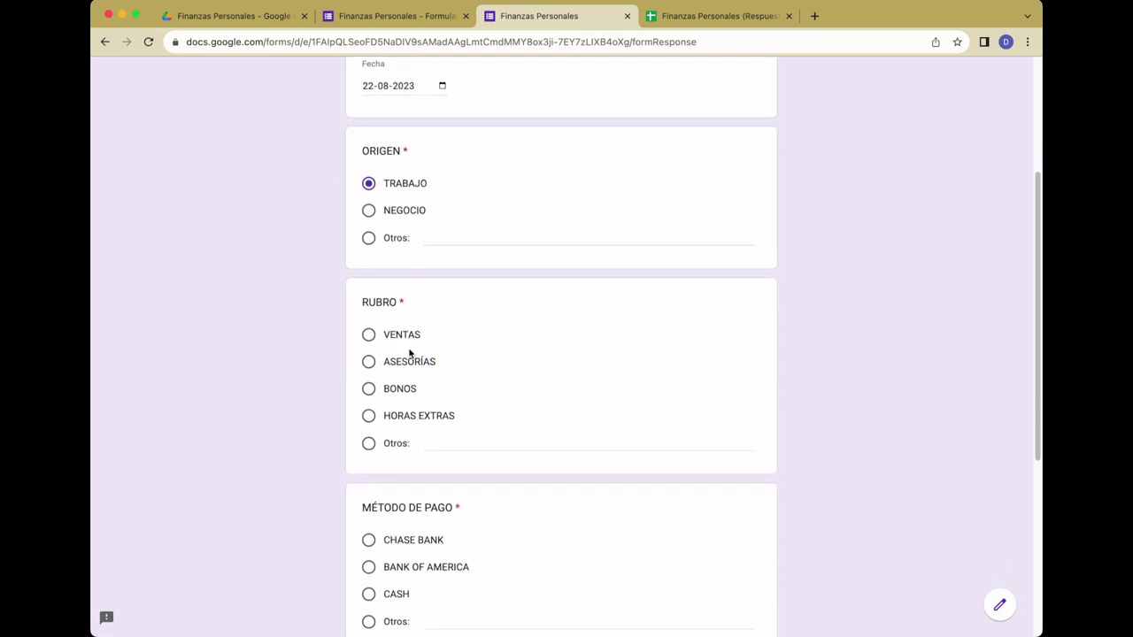
click(387, 336)
scroll(486, 392, down, 1)
scroll(486, 392, down, 4)
click(369, 223)
click(435, 376)
text(100)
click(466, 468)
text(CLIENTE DE EUROPA)
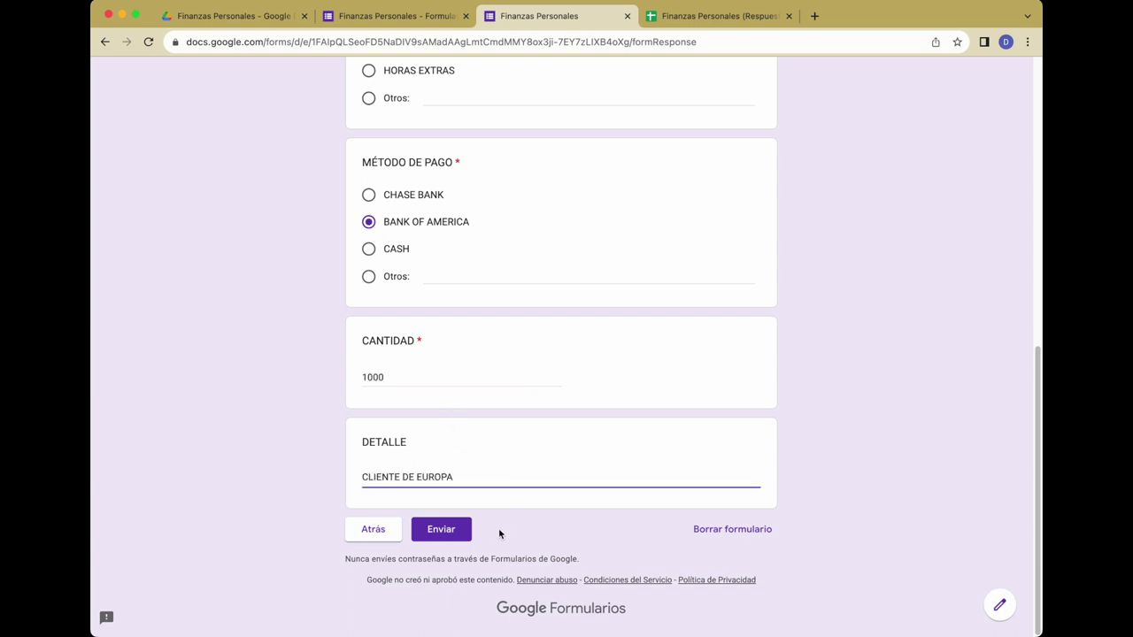
click(468, 528)
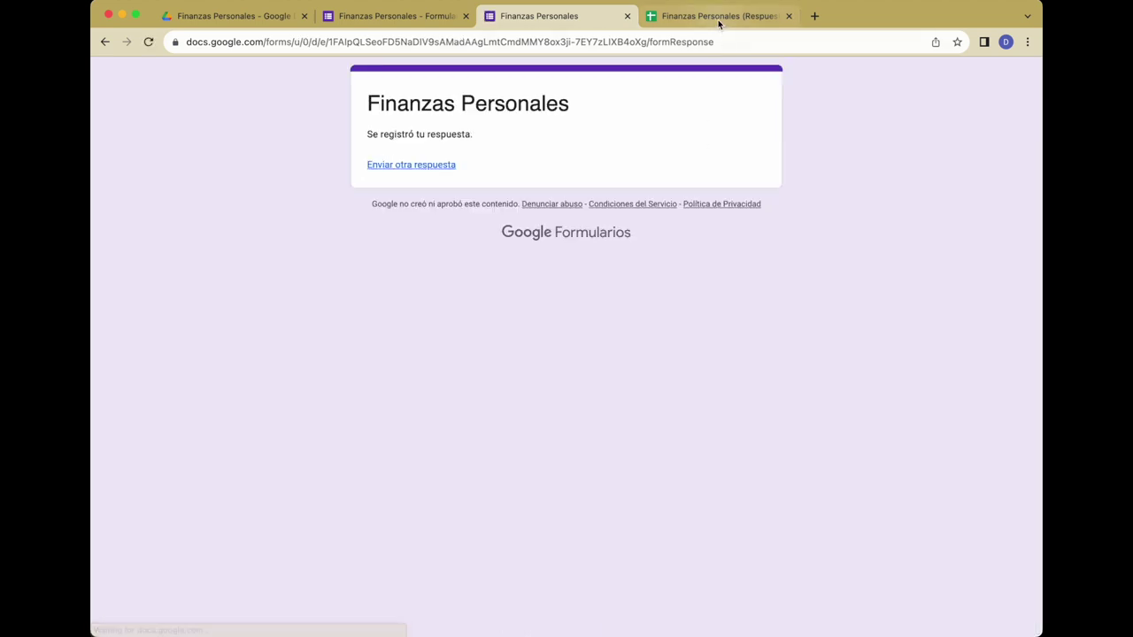
click(718, 20)
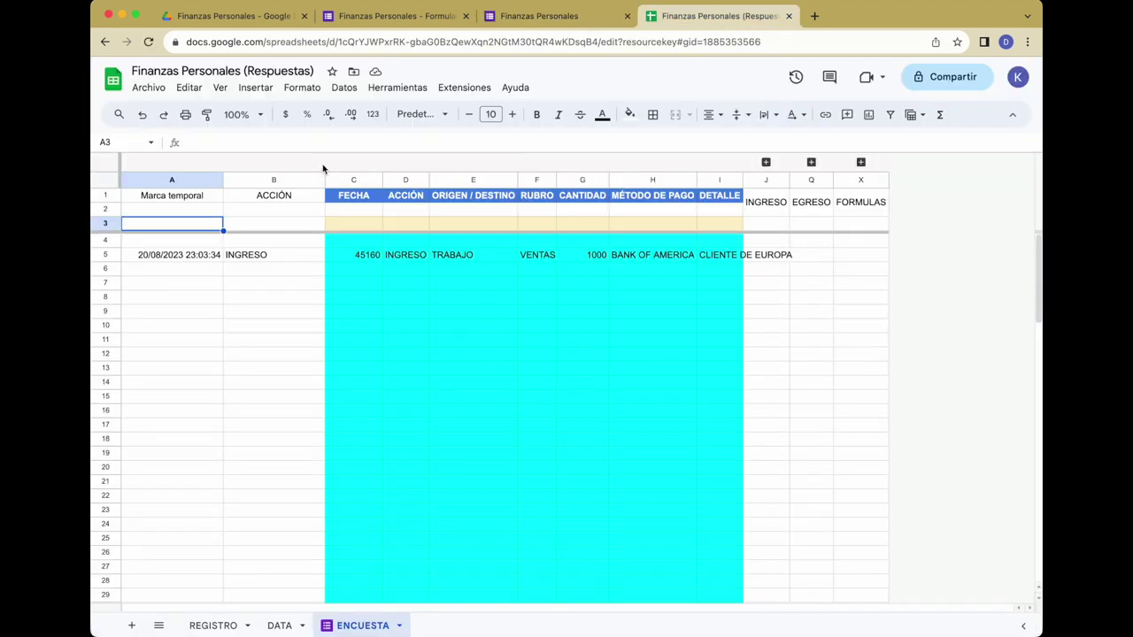
Auto-fit columns C–I and format column C as dates like 22-Aug-2023
drag(353, 180, 719, 180)
double_click(697, 179)
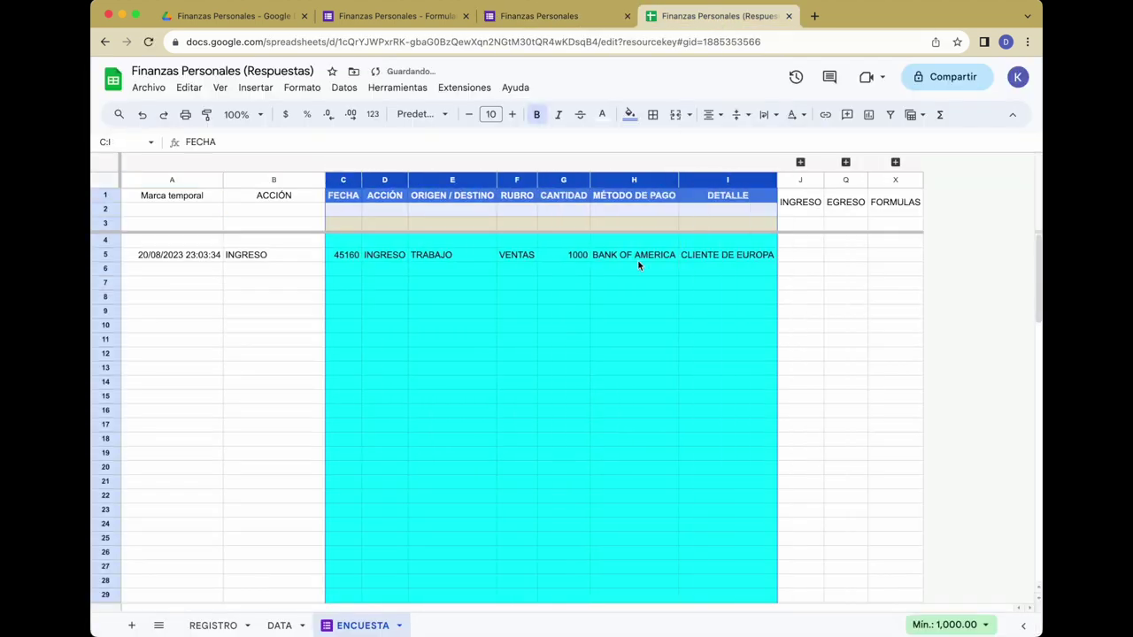
click(542, 338)
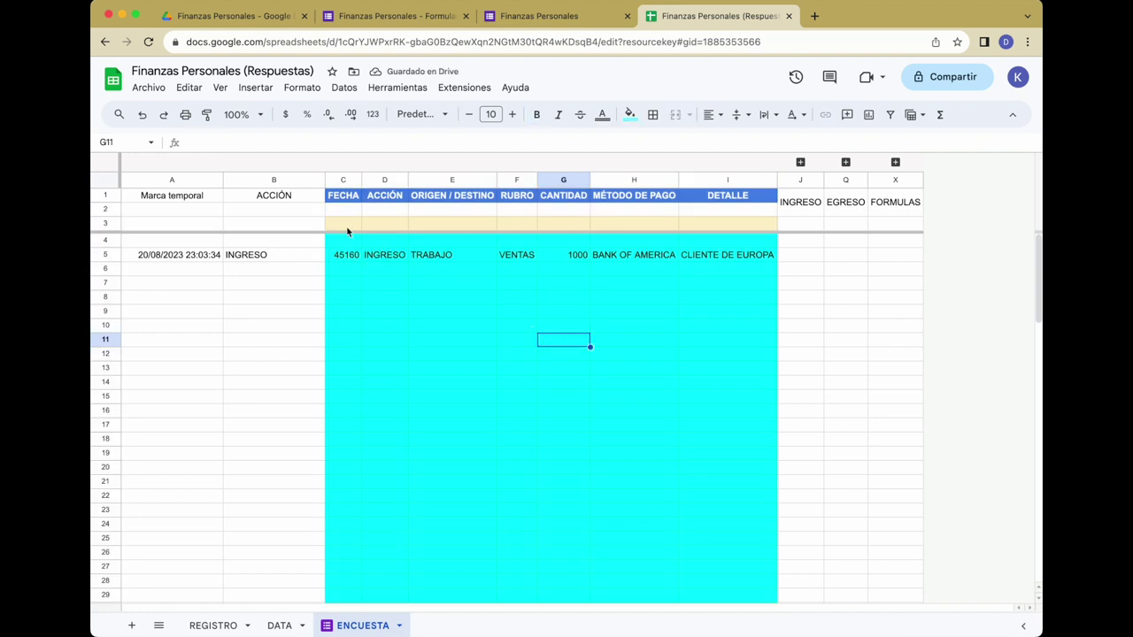
click(339, 177)
click(372, 115)
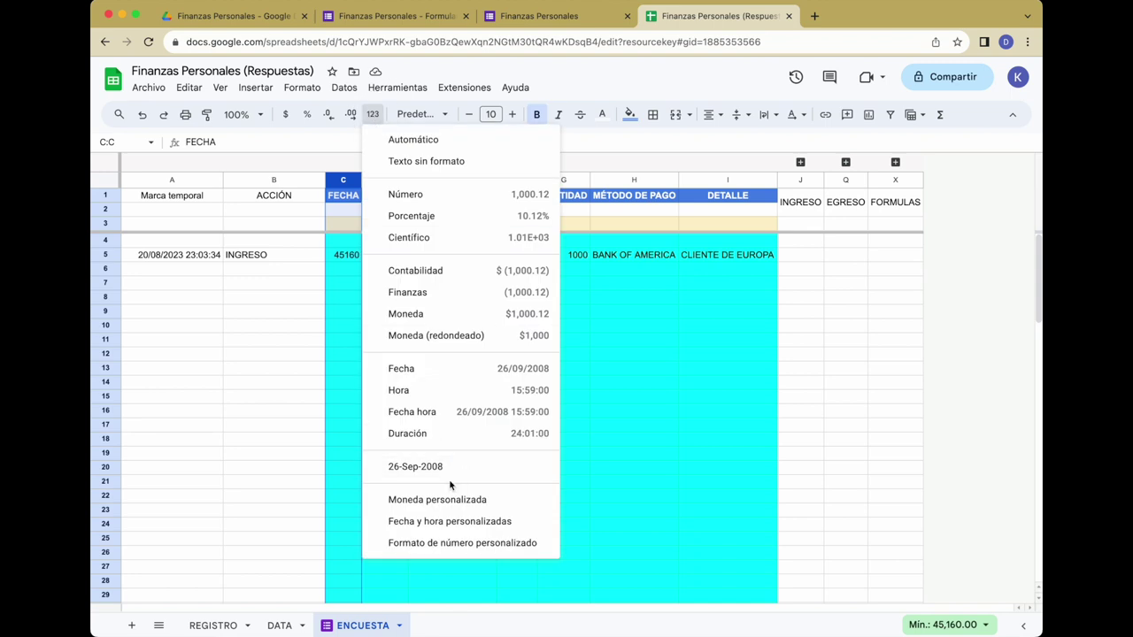
click(415, 466)
double_click(361, 180)
Narrow column B, review the submitted row 5 values, then switch to the REGISTRO sheet
click(351, 257)
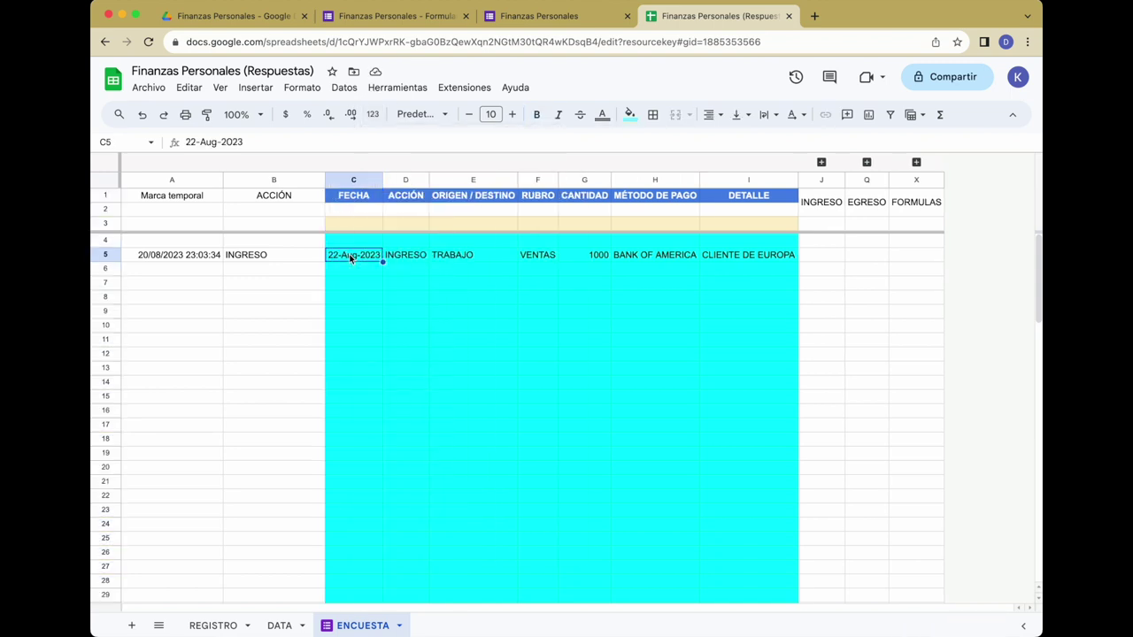
click(170, 259)
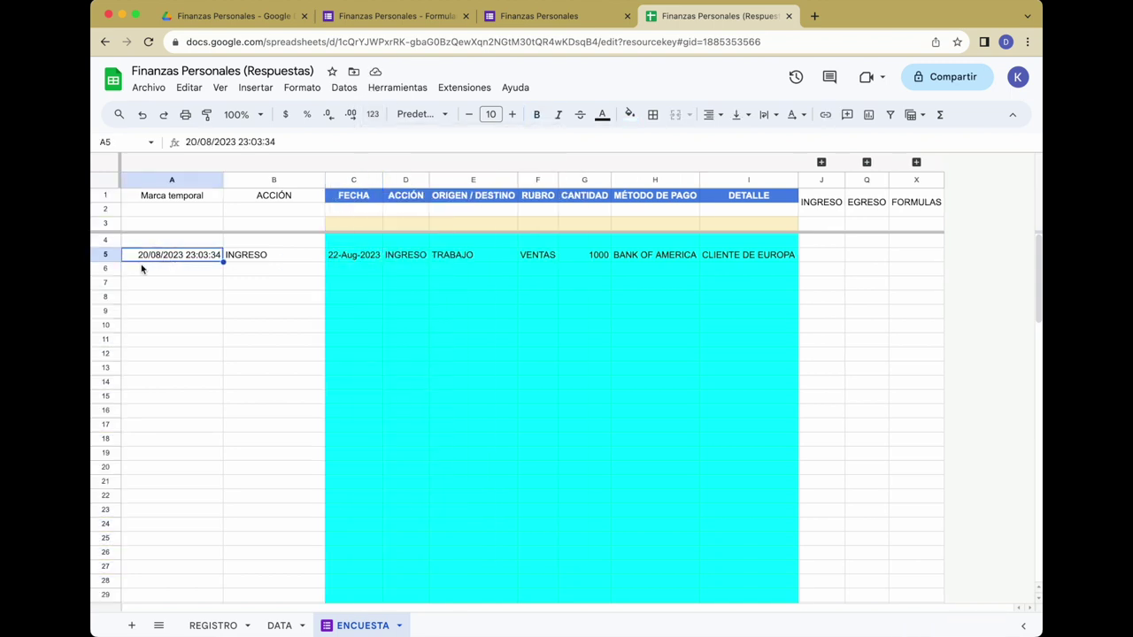
click(417, 257)
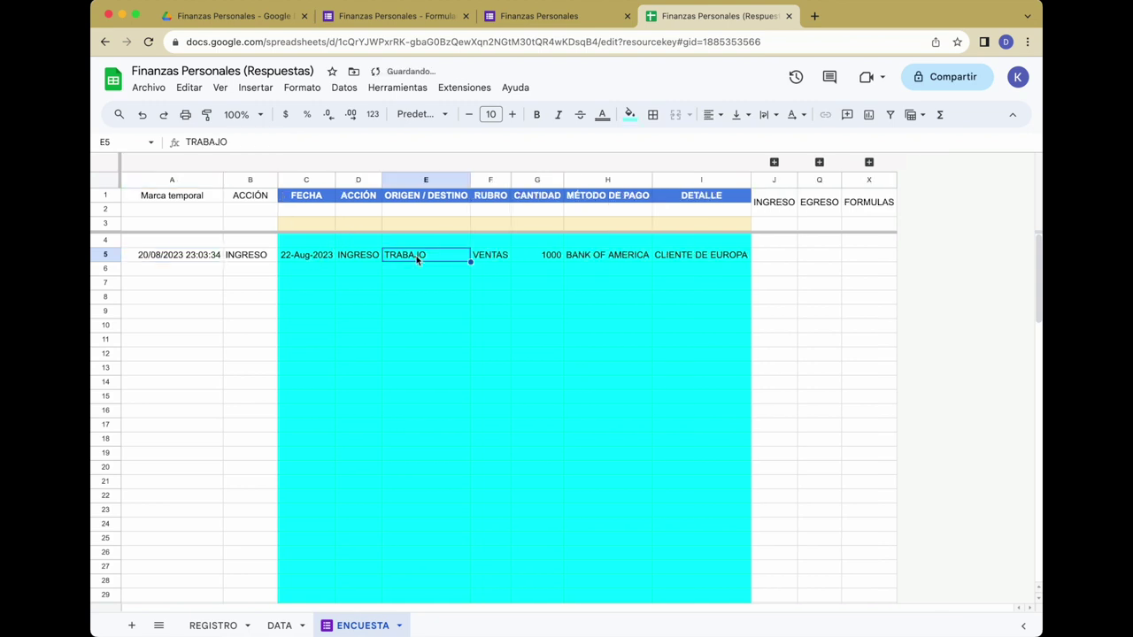
click(487, 255)
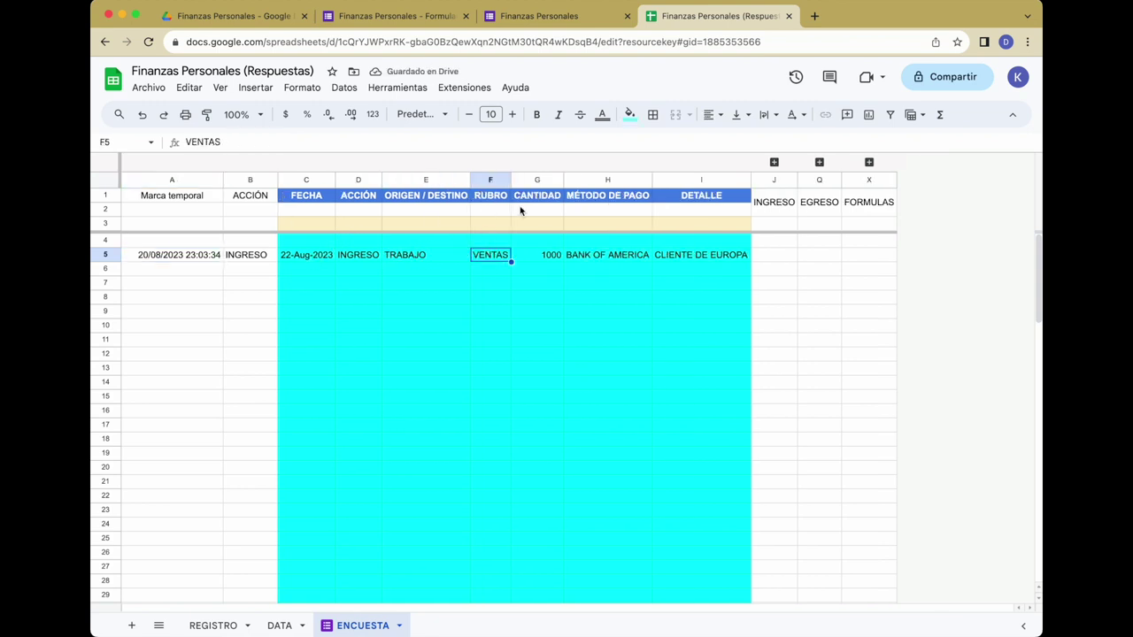
click(536, 259)
click(620, 256)
click(658, 256)
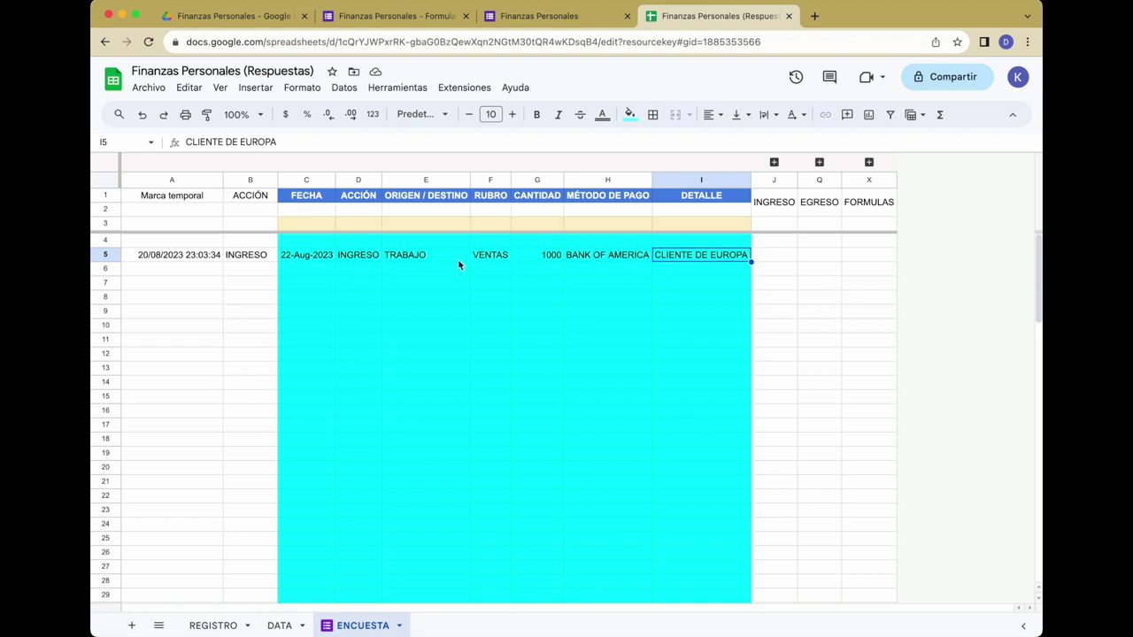
click(325, 259)
click(378, 257)
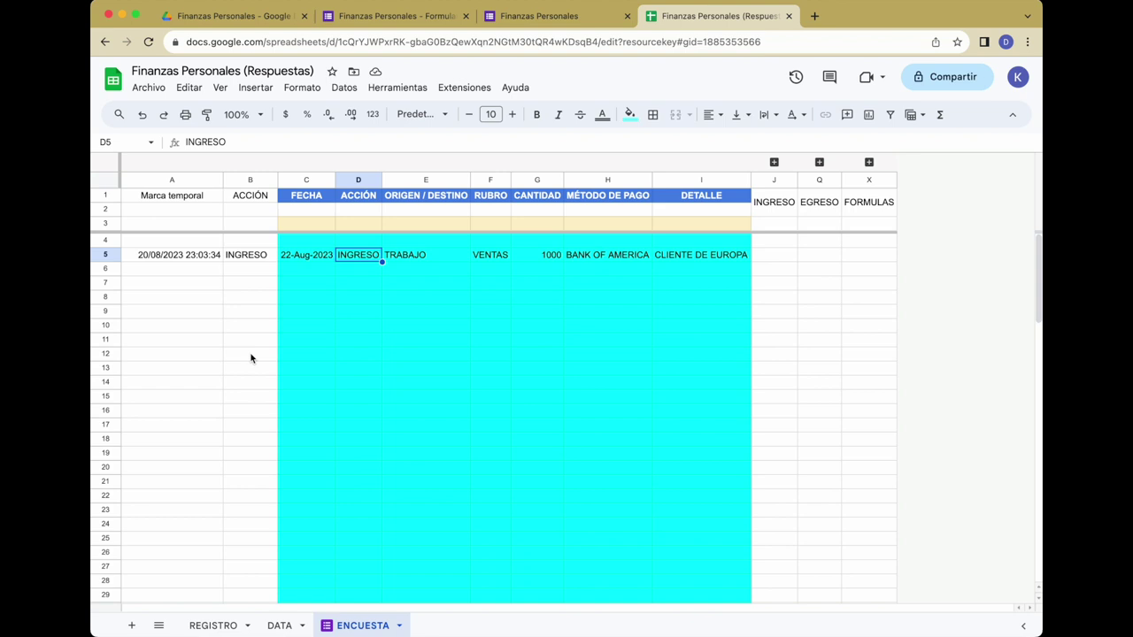
click(217, 625)
Confirm the test income response fills row 4 of REGISTRO by checking the FECHA cells E3 and E4
drag(140, 161, 318, 160)
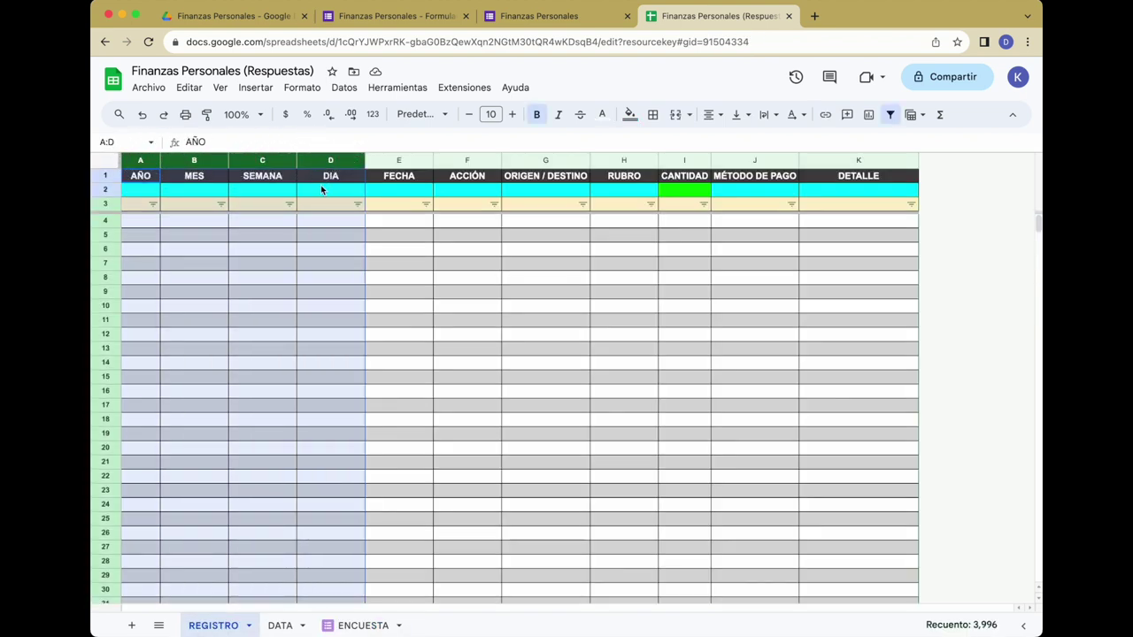
click(421, 239)
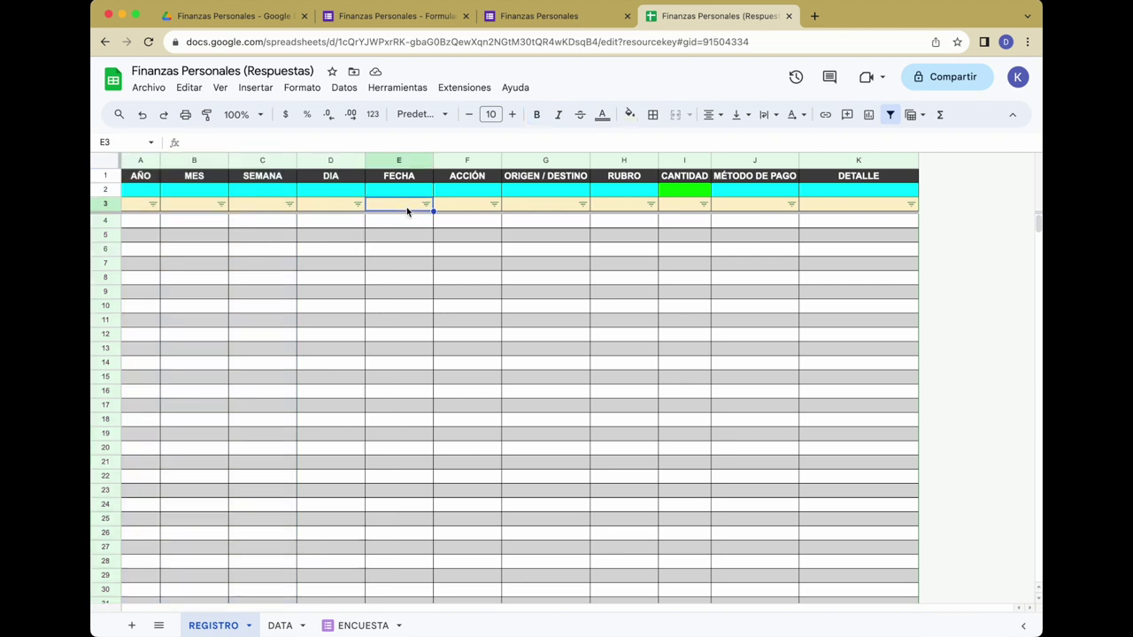
click(401, 164)
click(401, 203)
click(383, 222)
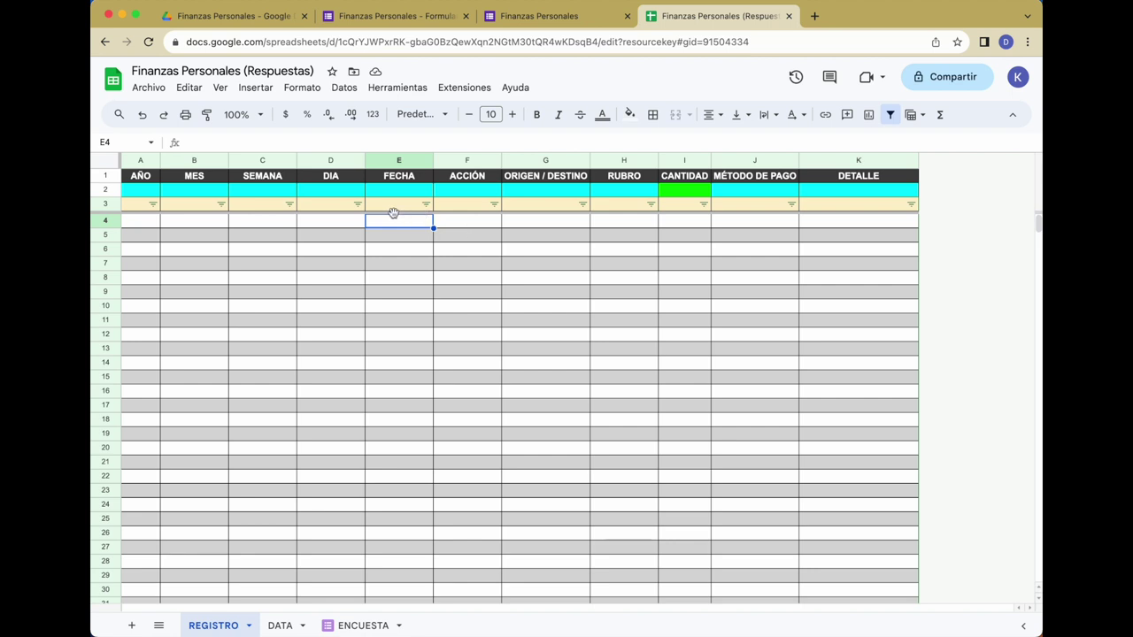
click(389, 210)
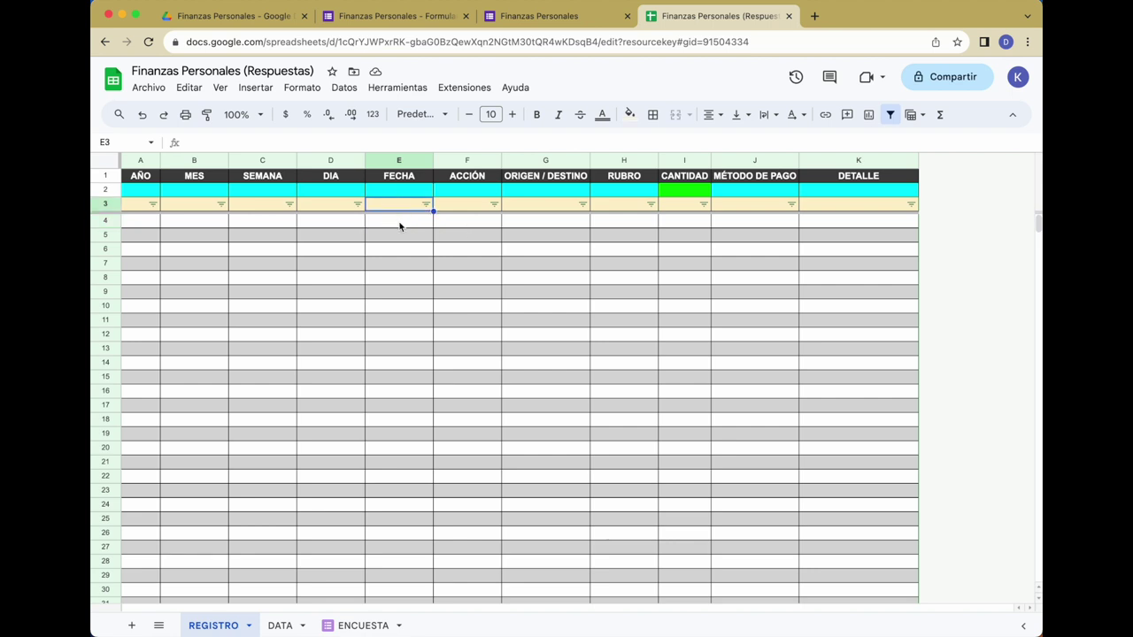
click(399, 227)
Review row 4, then select the FECHA column E and bring up its number-format choices
click(102, 219)
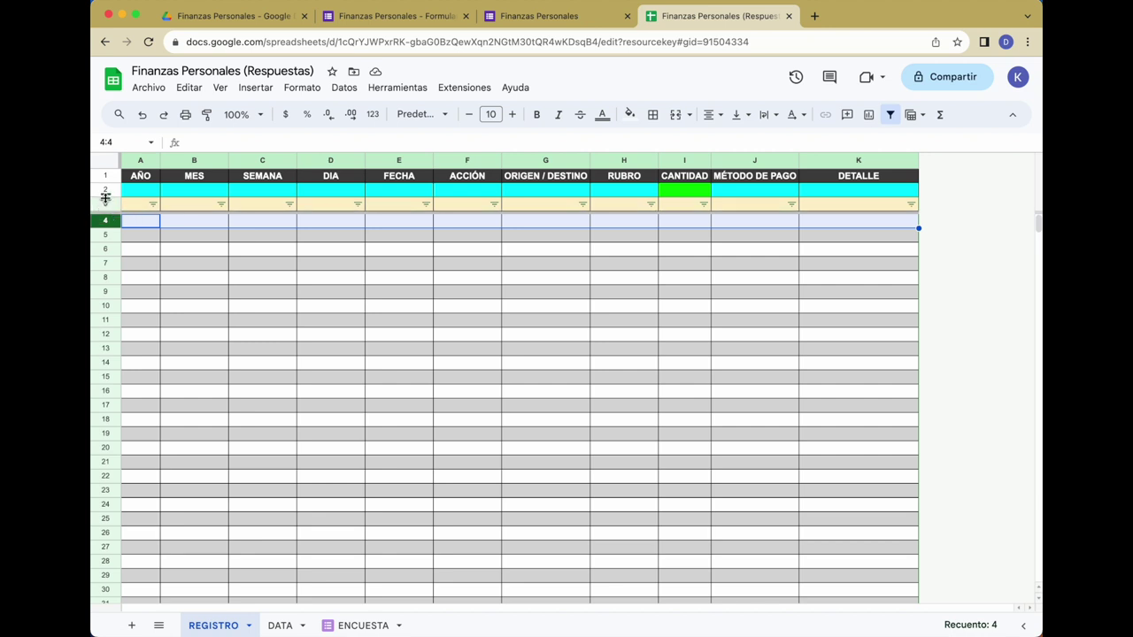
click(105, 203)
click(395, 222)
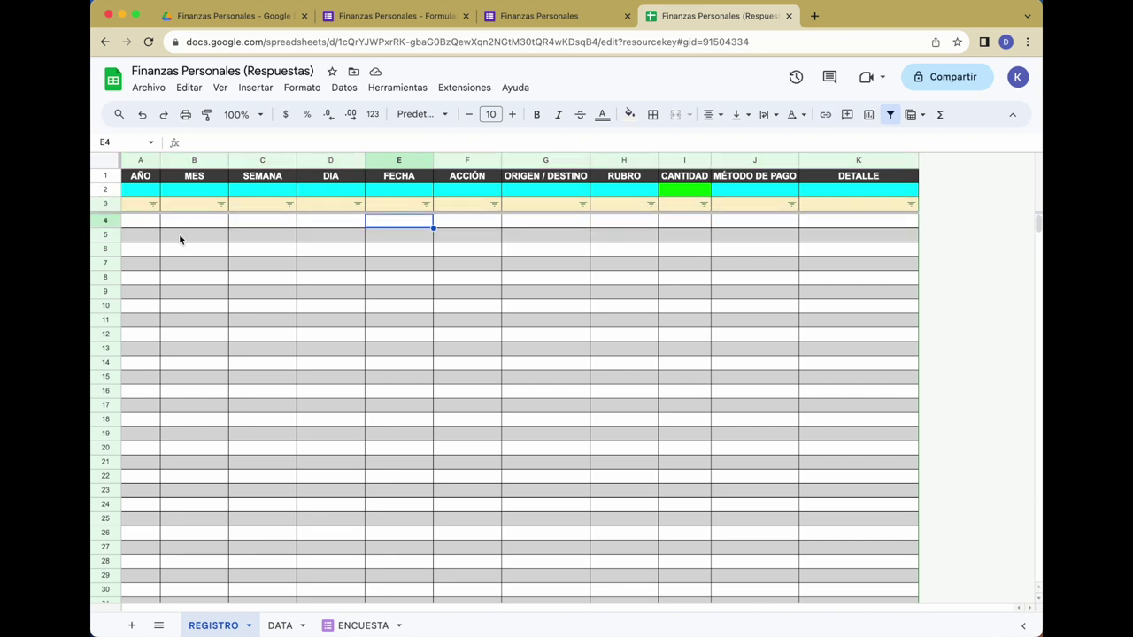
click(103, 221)
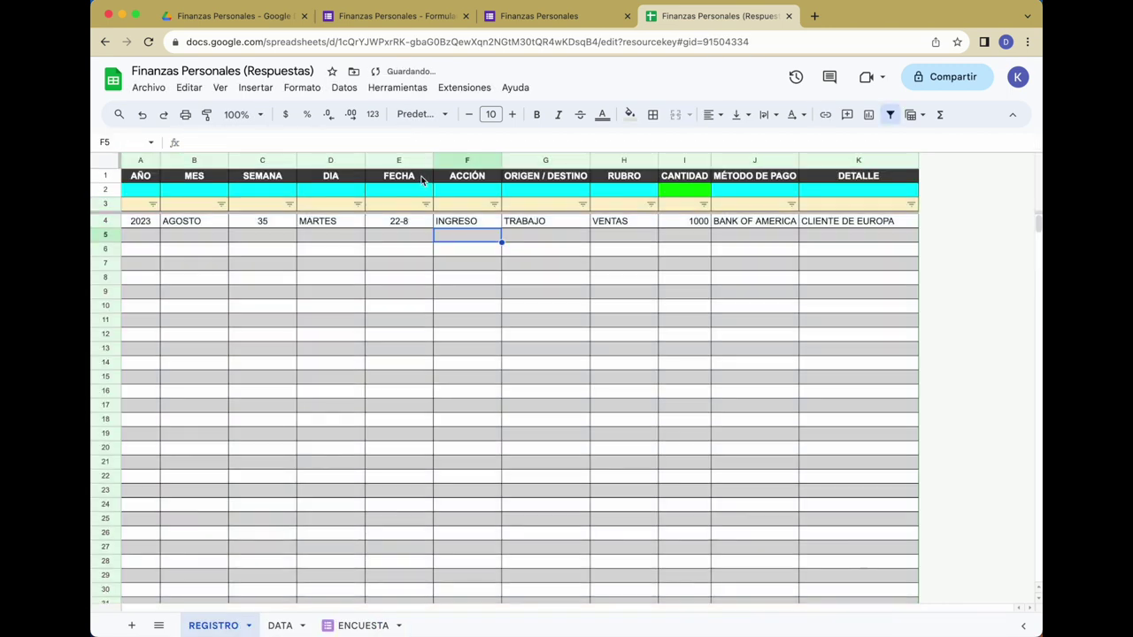
click(395, 160)
click(372, 114)
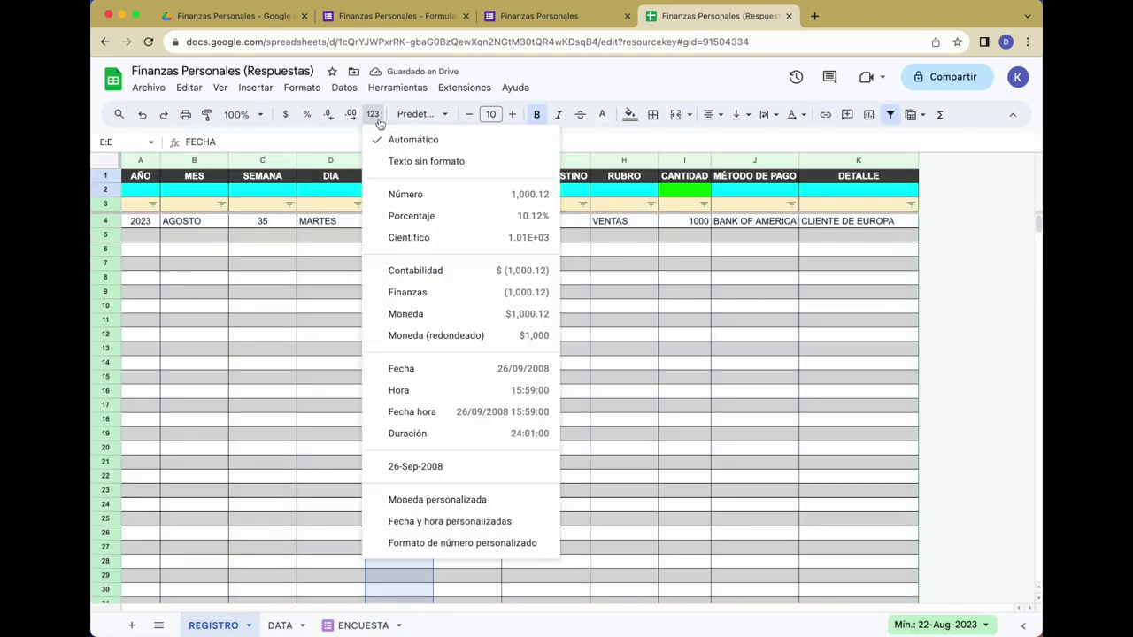
Format FECHA as 26-Sep-2008 style dates and glance at the ORIGEN / DESTINO and RUBRO filters
click(460, 465)
click(468, 306)
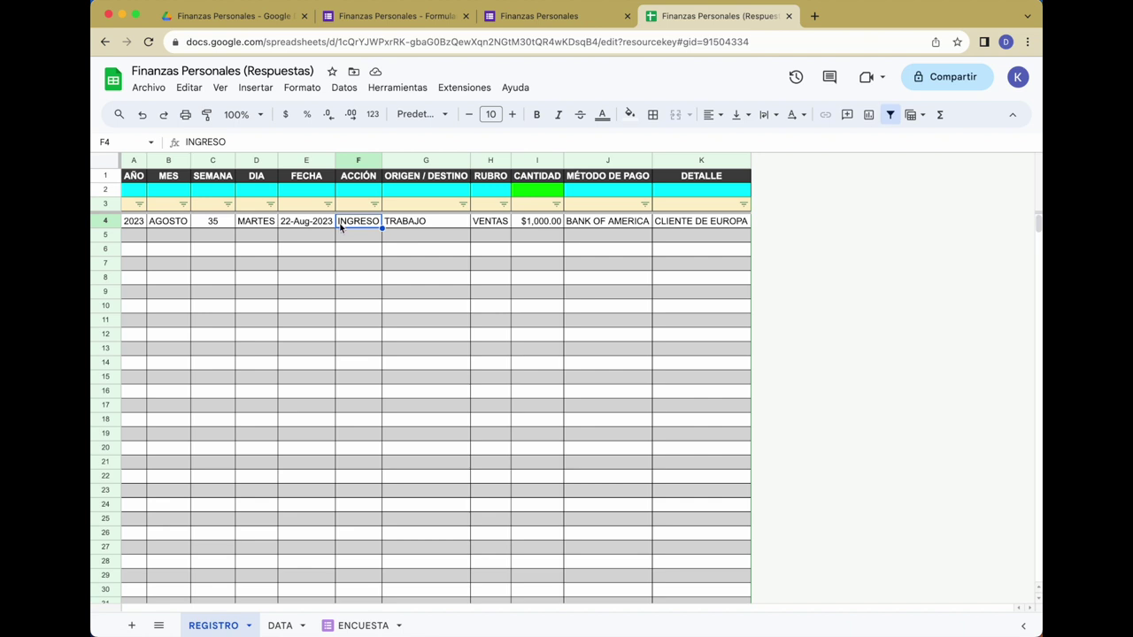
click(539, 191)
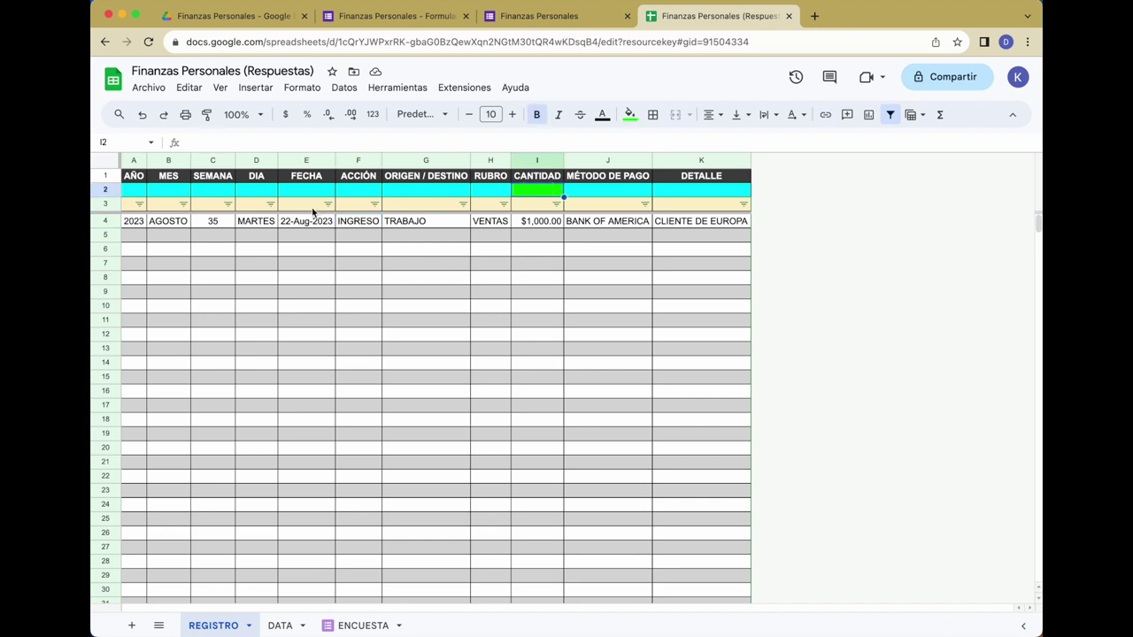
click(463, 203)
click(528, 307)
click(503, 203)
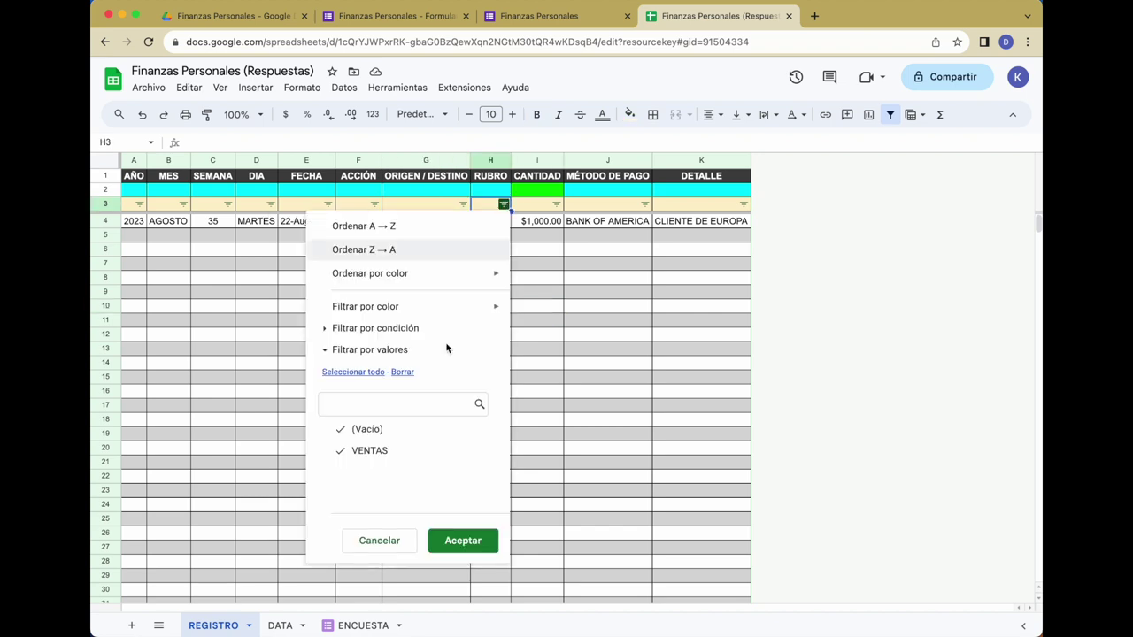
click(558, 349)
Enter =SUBTOTALES(9,$I$3:$I) in cell I2 to total the CANTIDAD column
click(536, 190)
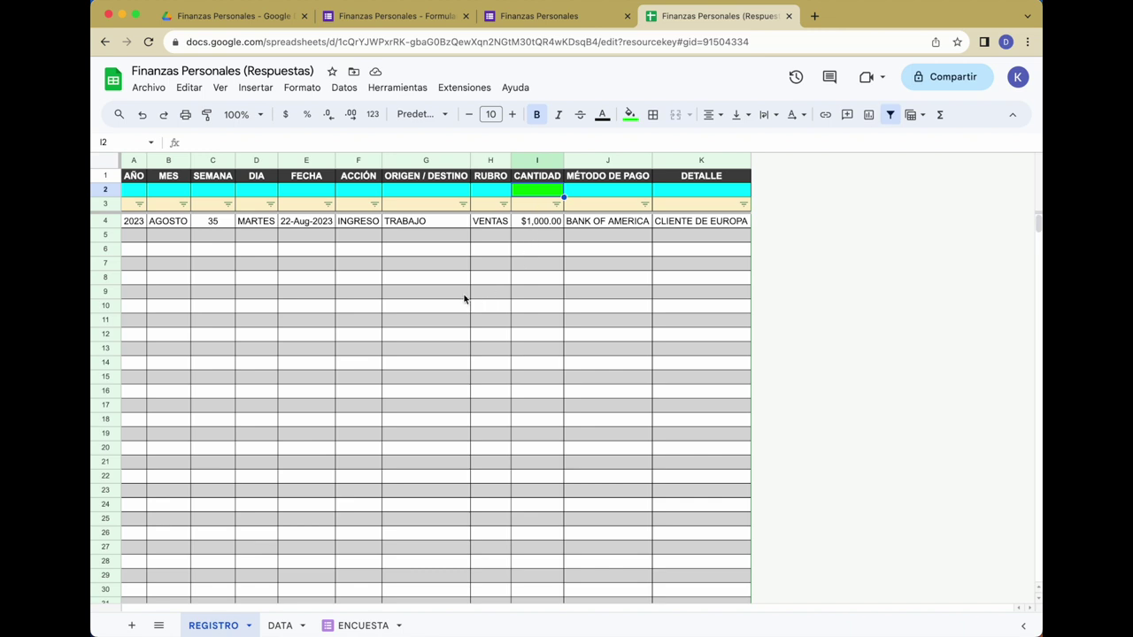
text(=SUBTO)
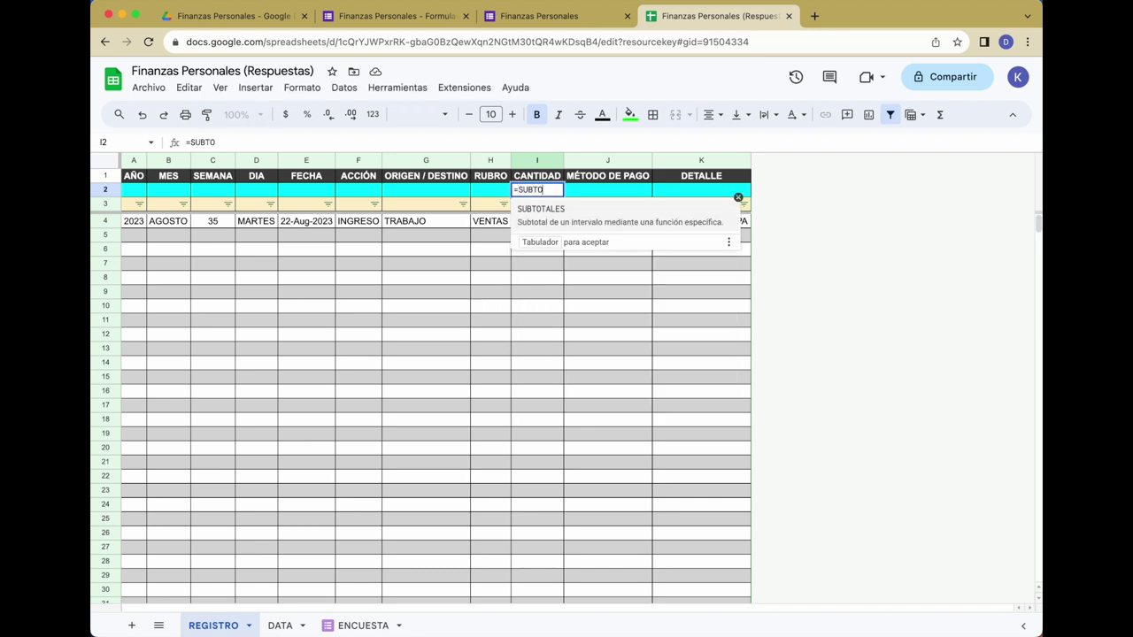
text(TALES(9,)
click(530, 207)
key(F4)
text(:$I))
key(Return)
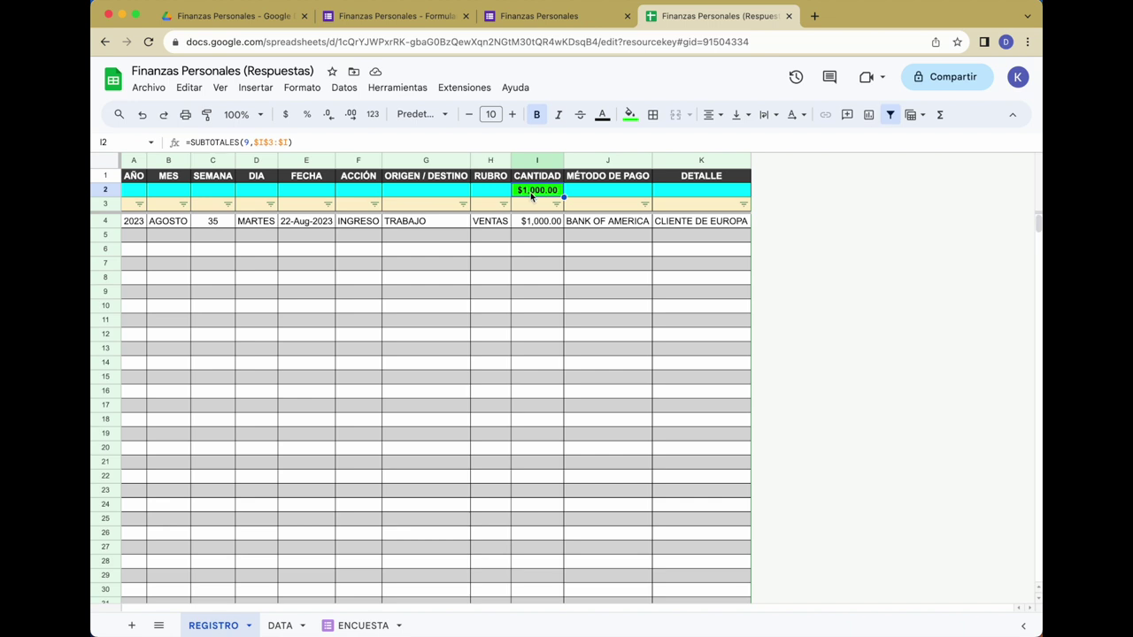
Start another form response as EGRESO dated 24 August 2023
click(531, 16)
click(430, 166)
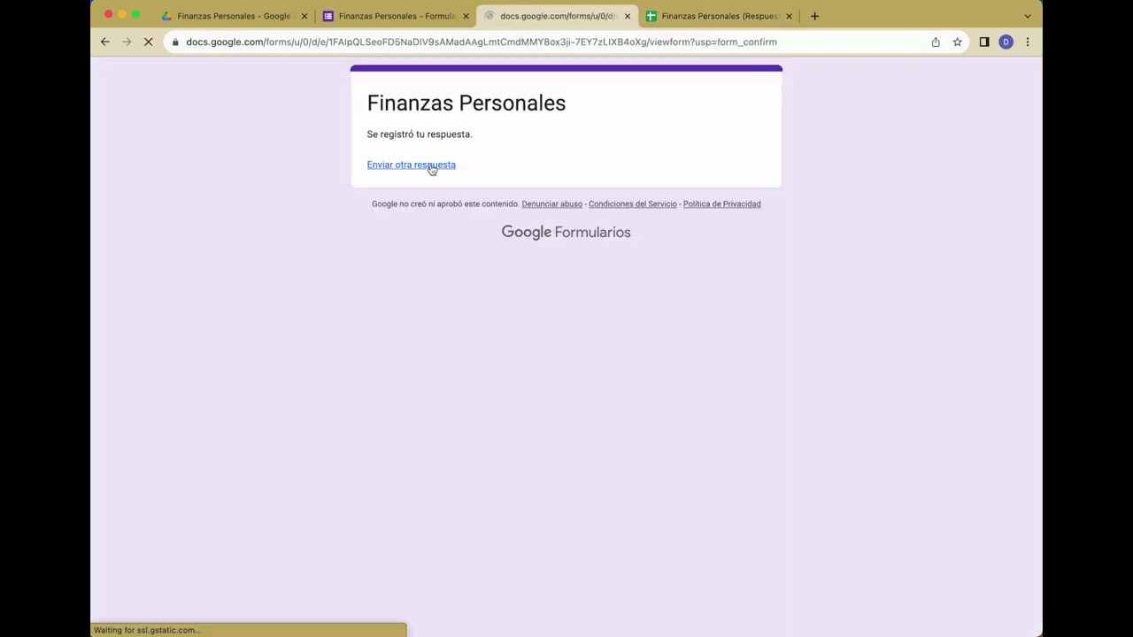
click(374, 292)
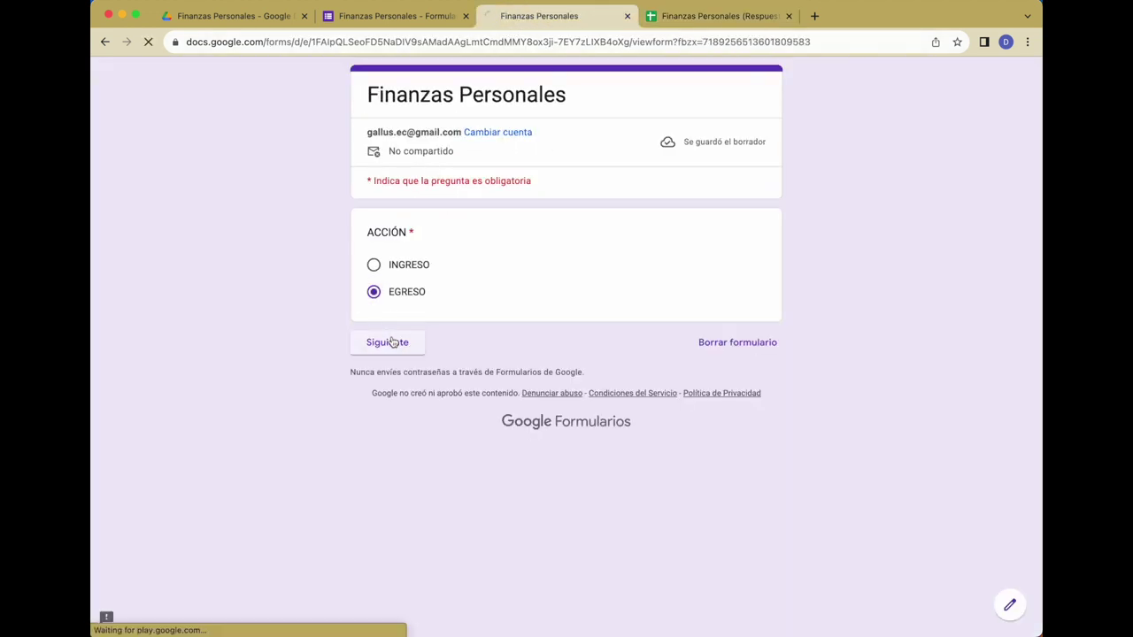
click(392, 341)
click(443, 311)
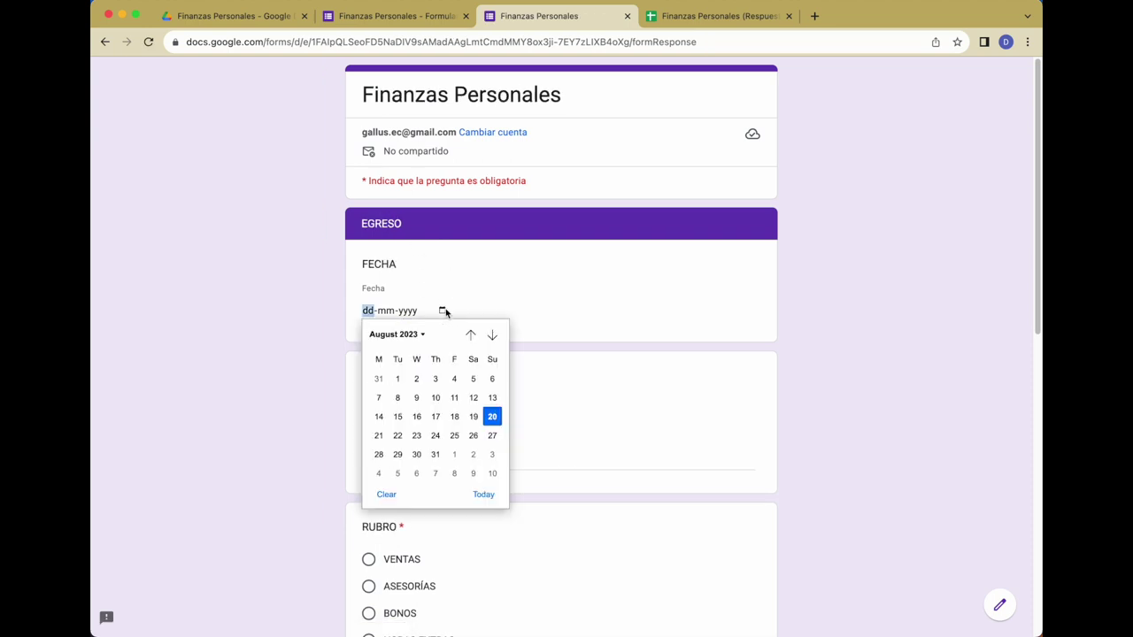
click(434, 435)
Answer NEGOCIO, BONOS, BANK OF AMERICA, amount 1000, detail VARIOS, and submit the response
scroll(438, 434, down, 2)
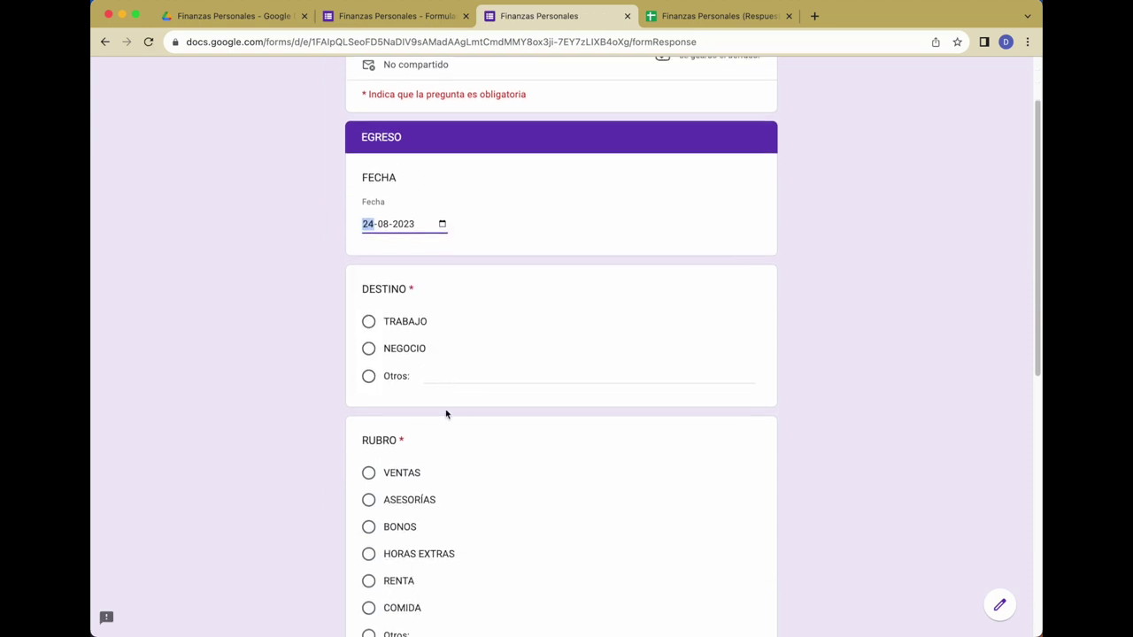
click(368, 348)
scroll(496, 451, down, 3)
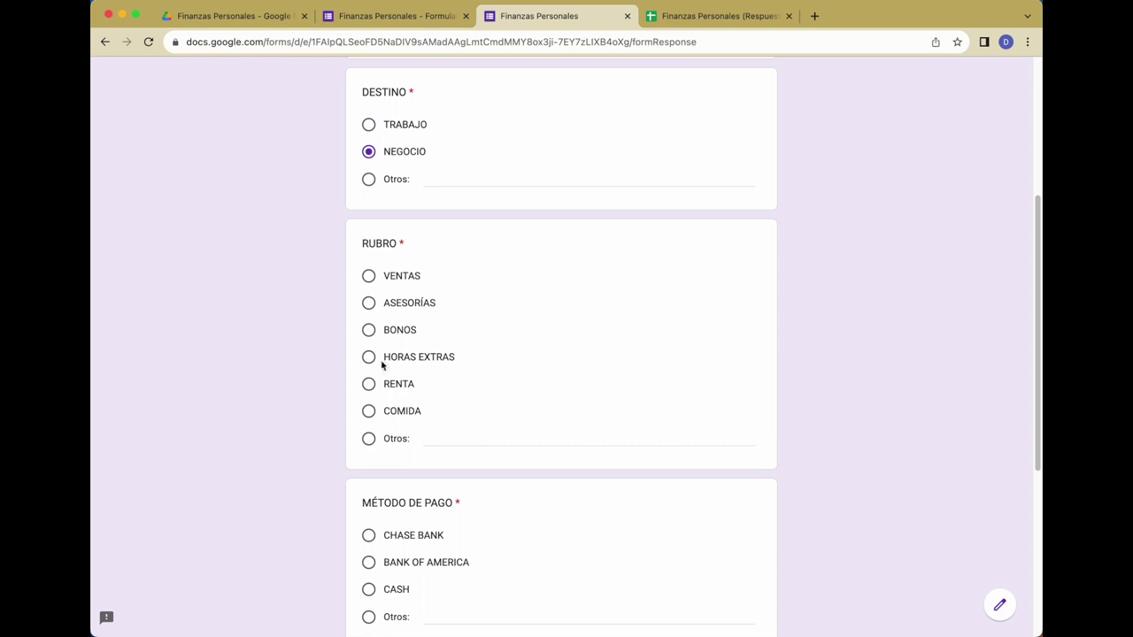
click(369, 332)
scroll(451, 442, down, 3)
click(369, 306)
click(435, 458)
text(1000)
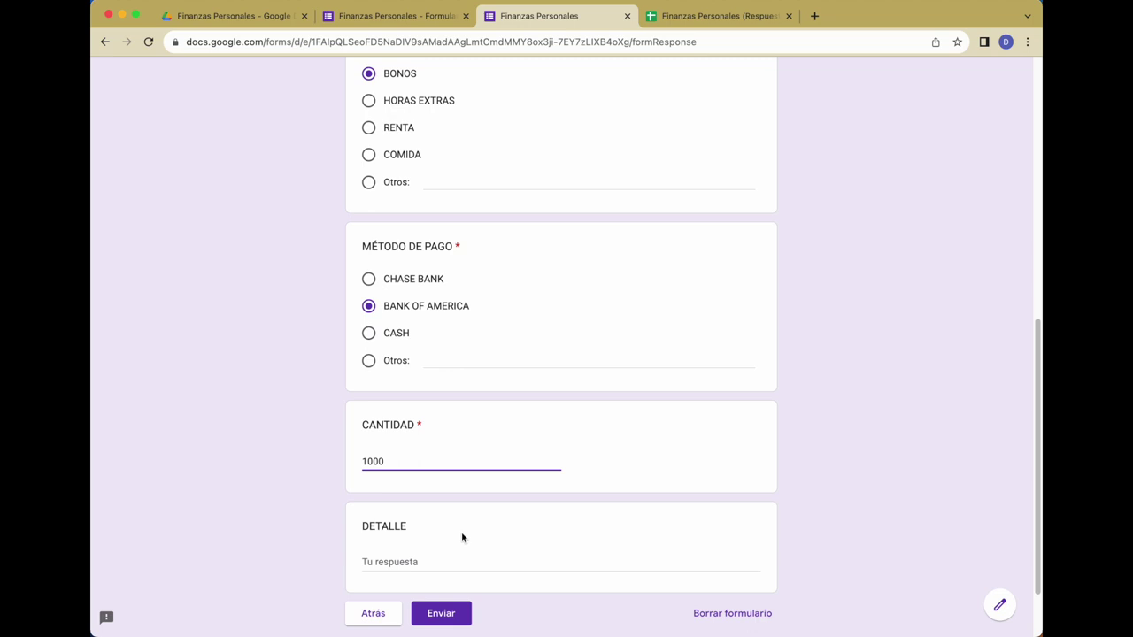
click(470, 556)
text(VARIOS)
click(441, 612)
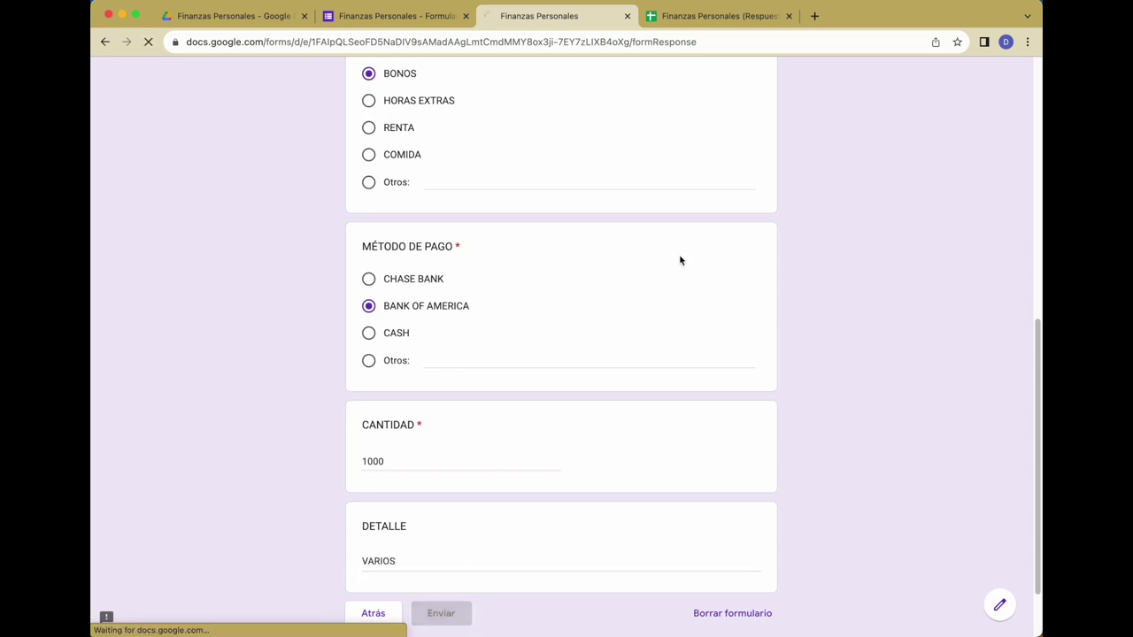
click(718, 18)
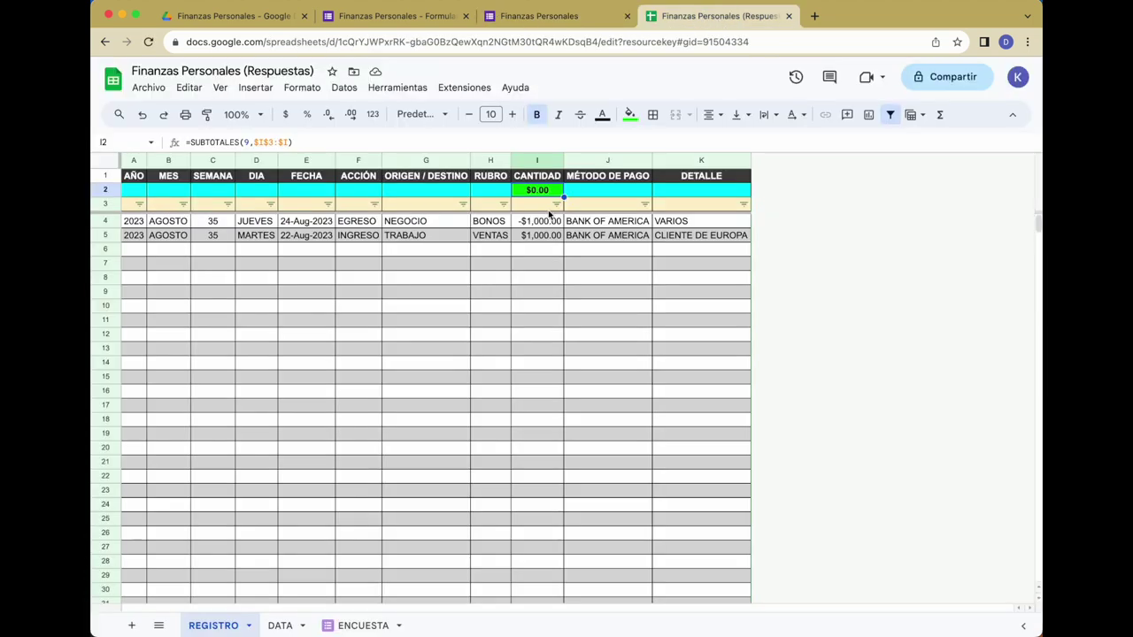
click(540, 221)
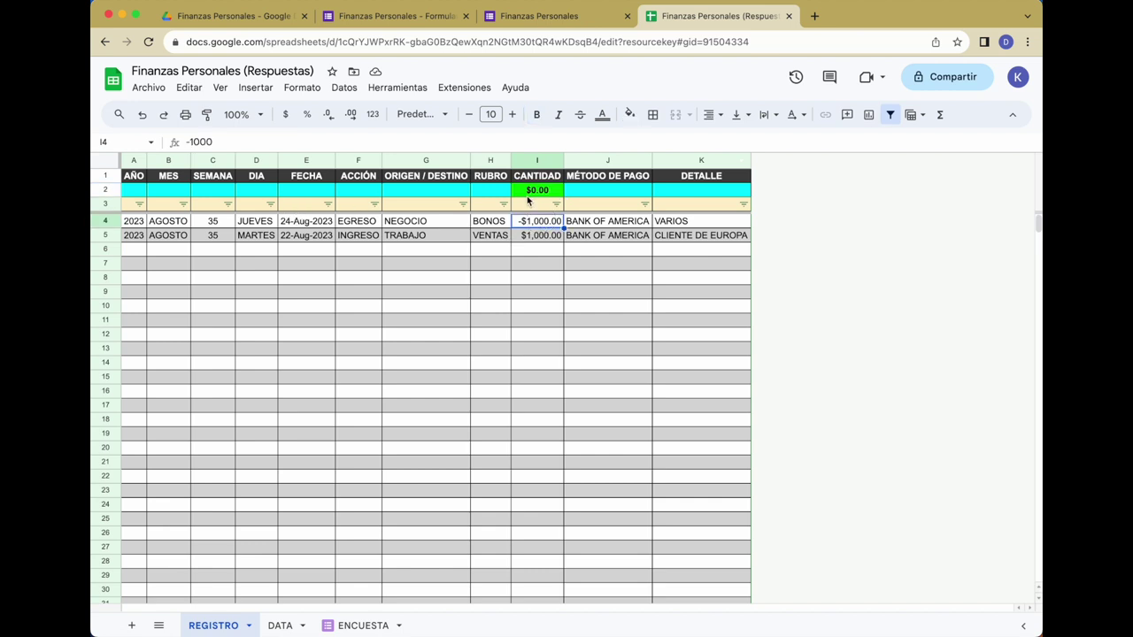
click(536, 192)
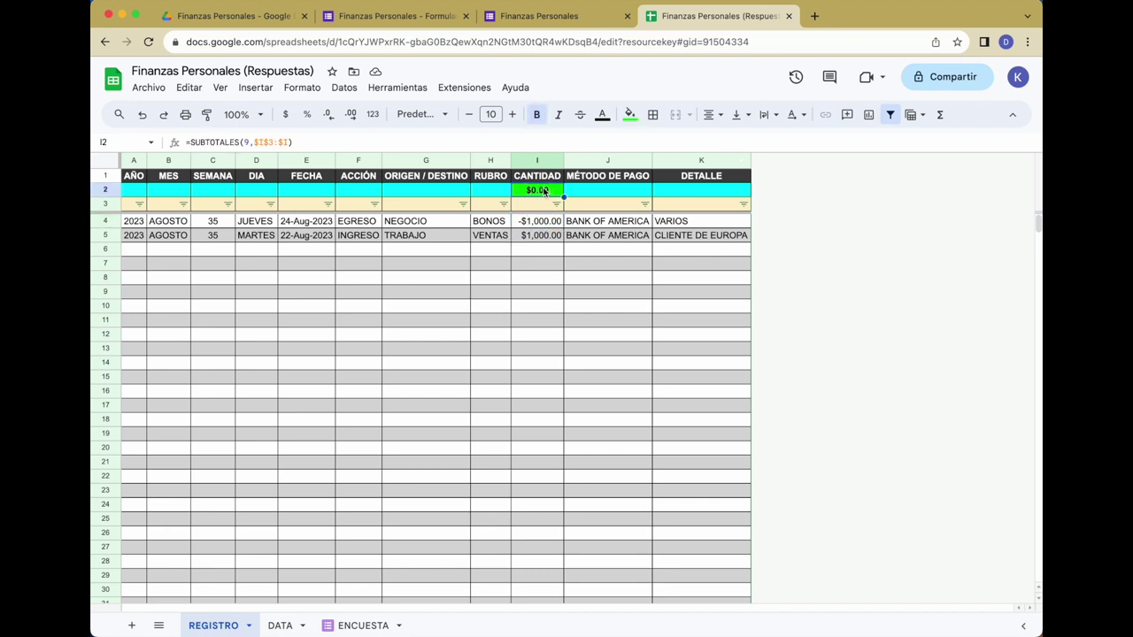
click(310, 221)
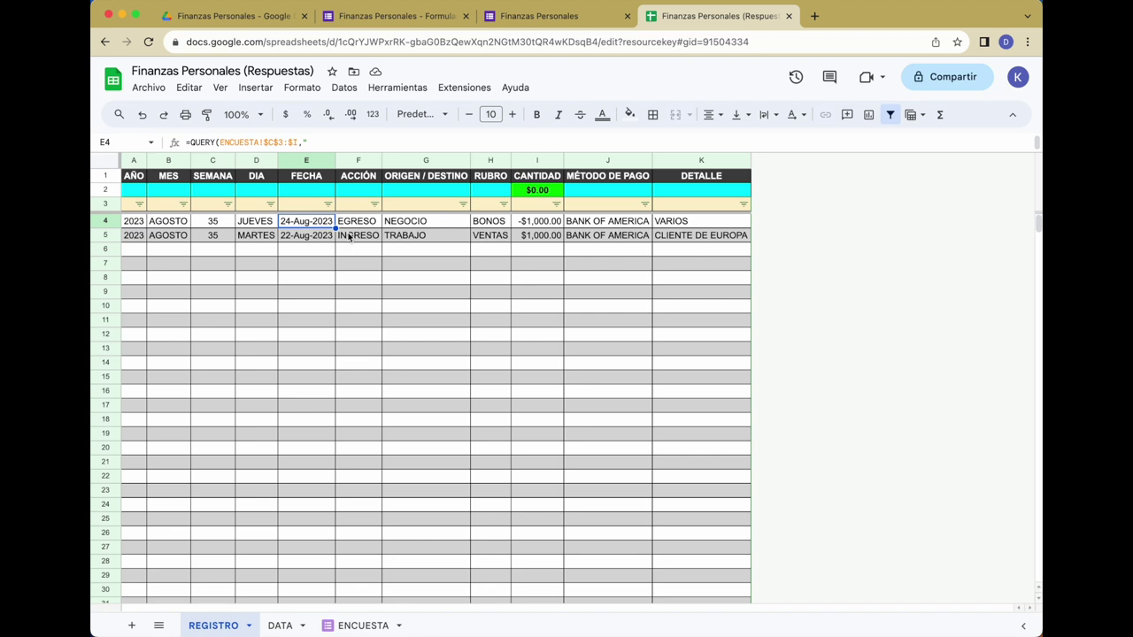
click(422, 160)
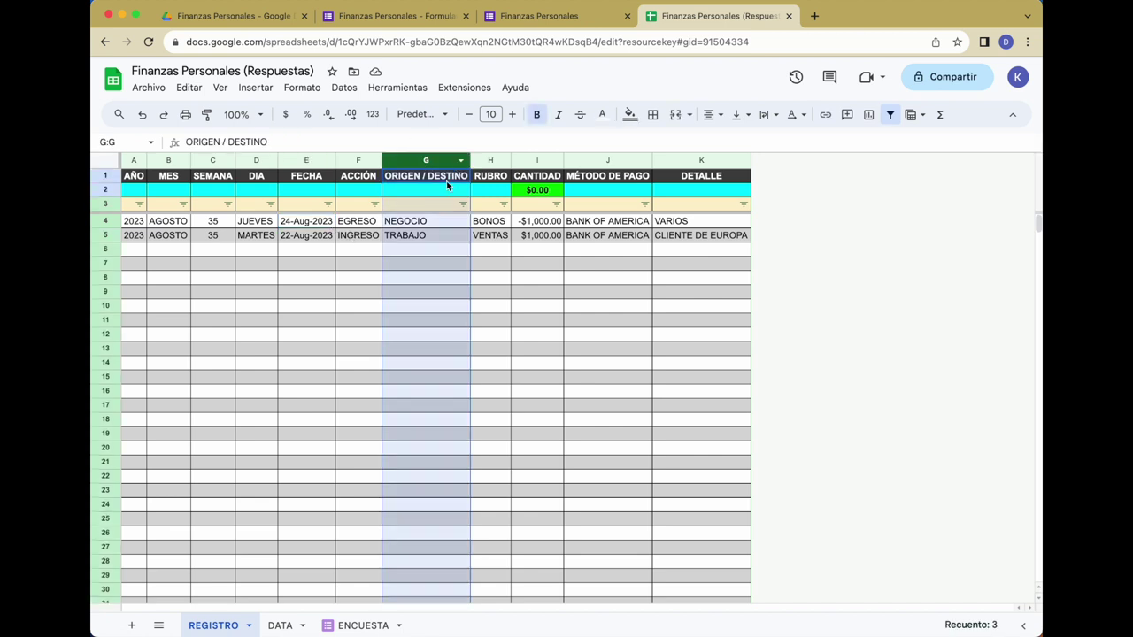
click(486, 160)
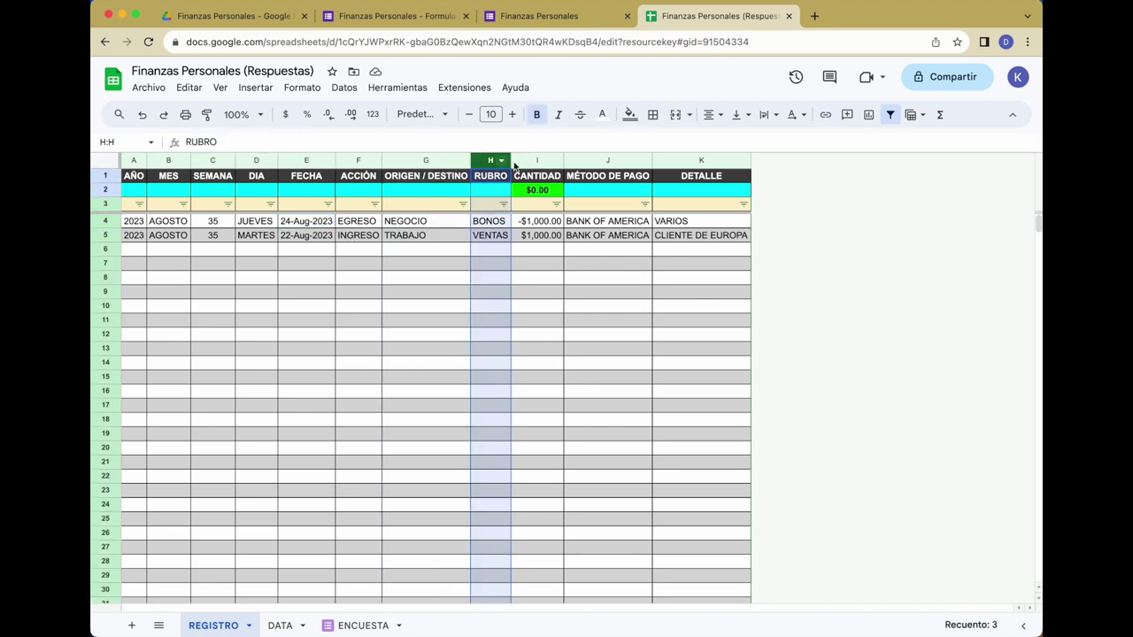
click(574, 164)
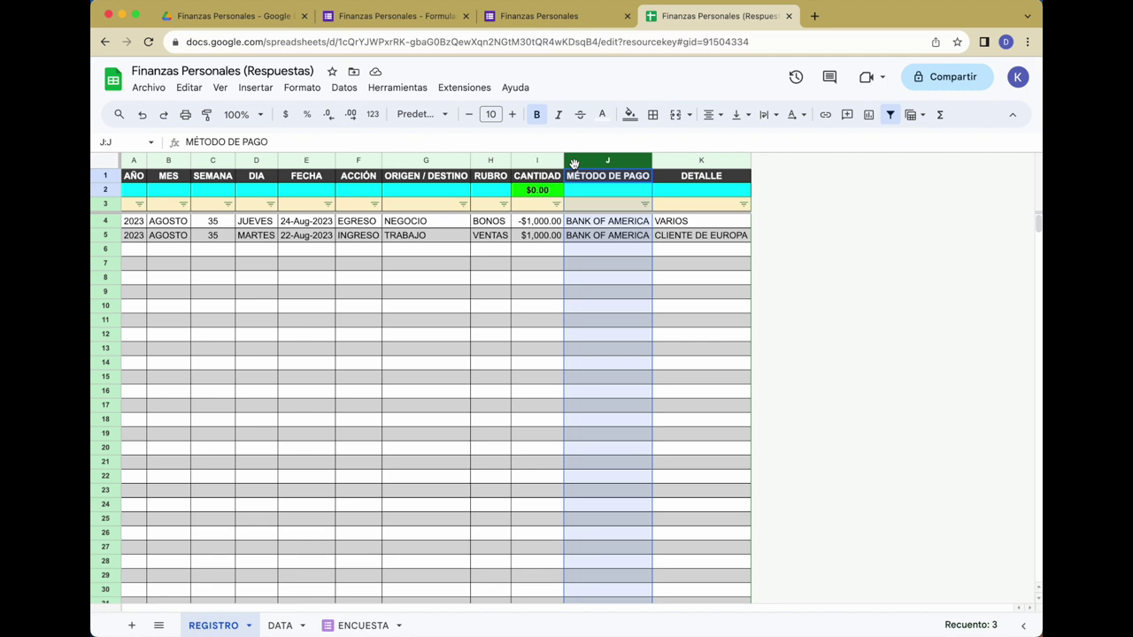
click(298, 220)
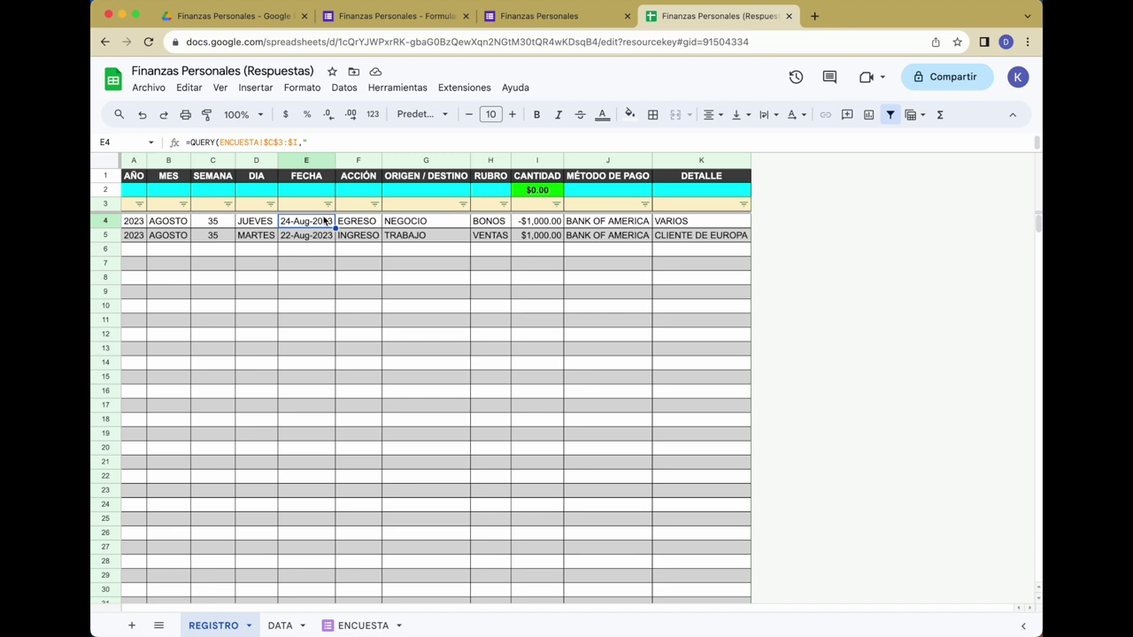
key(Right)
click(320, 239)
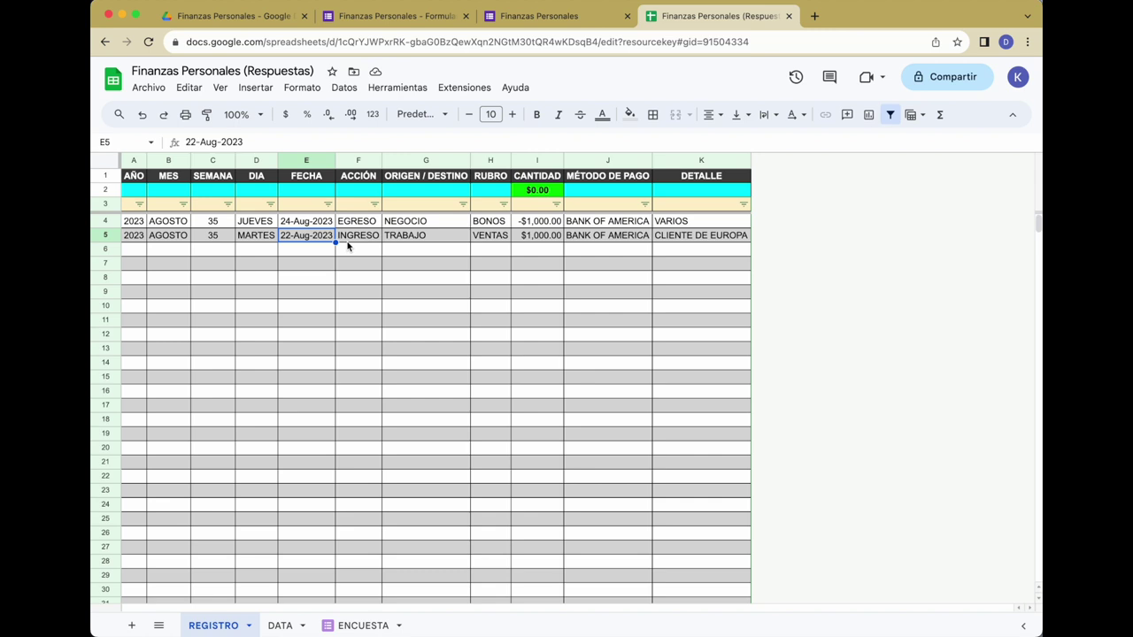
click(353, 239)
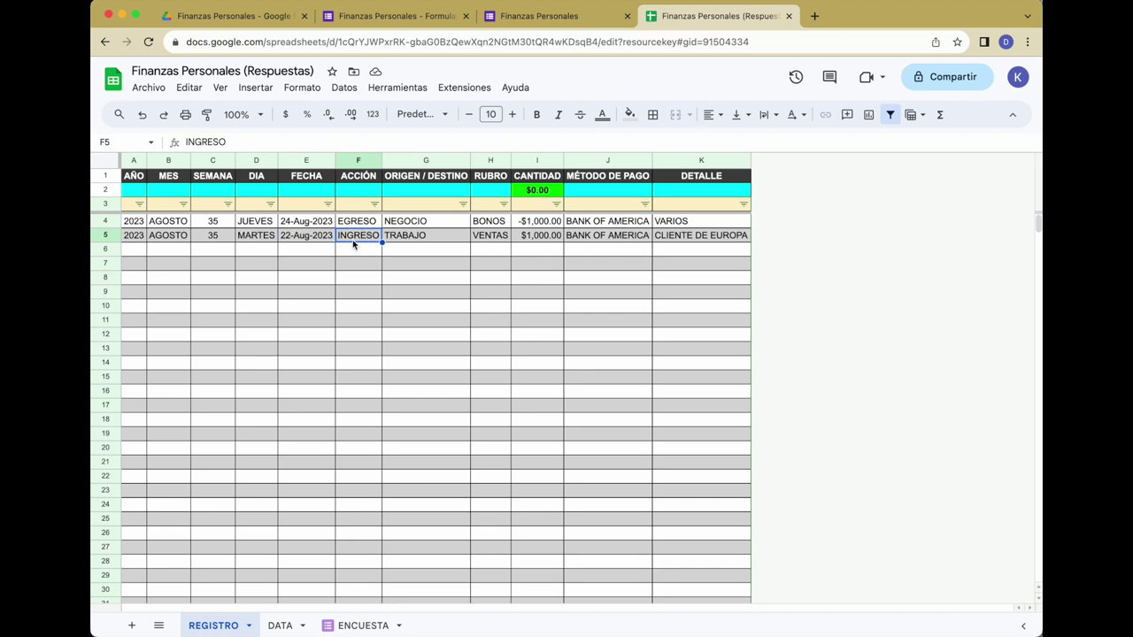
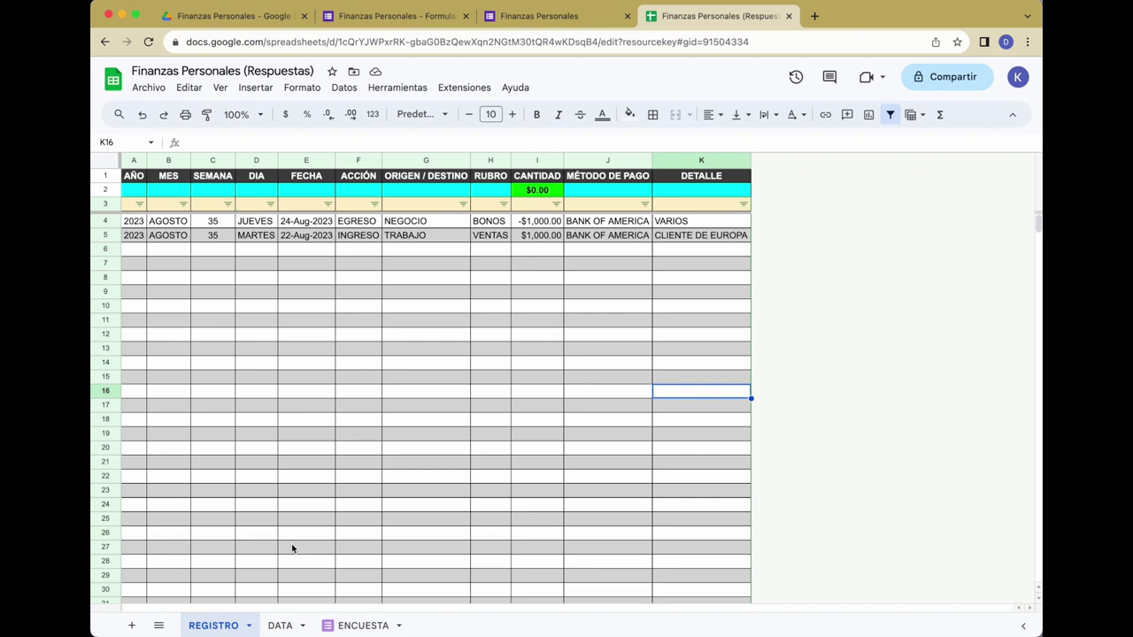
Add a sheet named RESUMEN with MES, INGRESO, EGRESO, TOTAL headers and month names
click(131, 625)
double_click(274, 625)
text(RESUMEN)
key(Return)
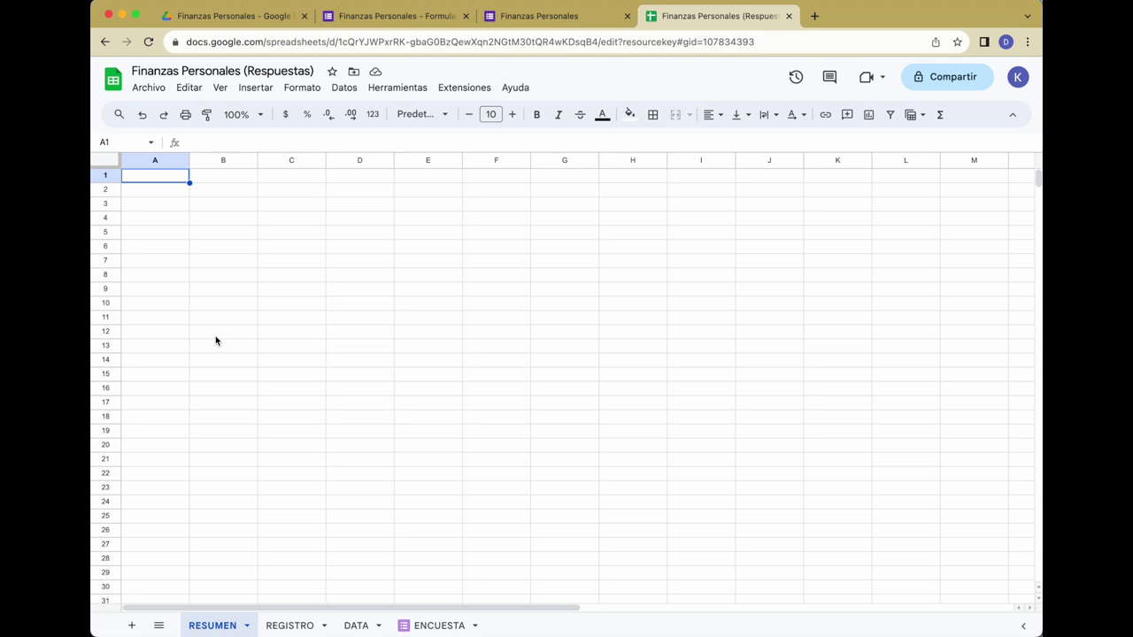
text(MES	INGRESO	EGRESO	TOTAL ENERO FEBRERO ENERO MARZO ABRIL MAYO JUNIO JULIO AGOSTO SEPTIEMBRE OCTUBRE NOVIEMBRE DICIEMBRE TOTAL)
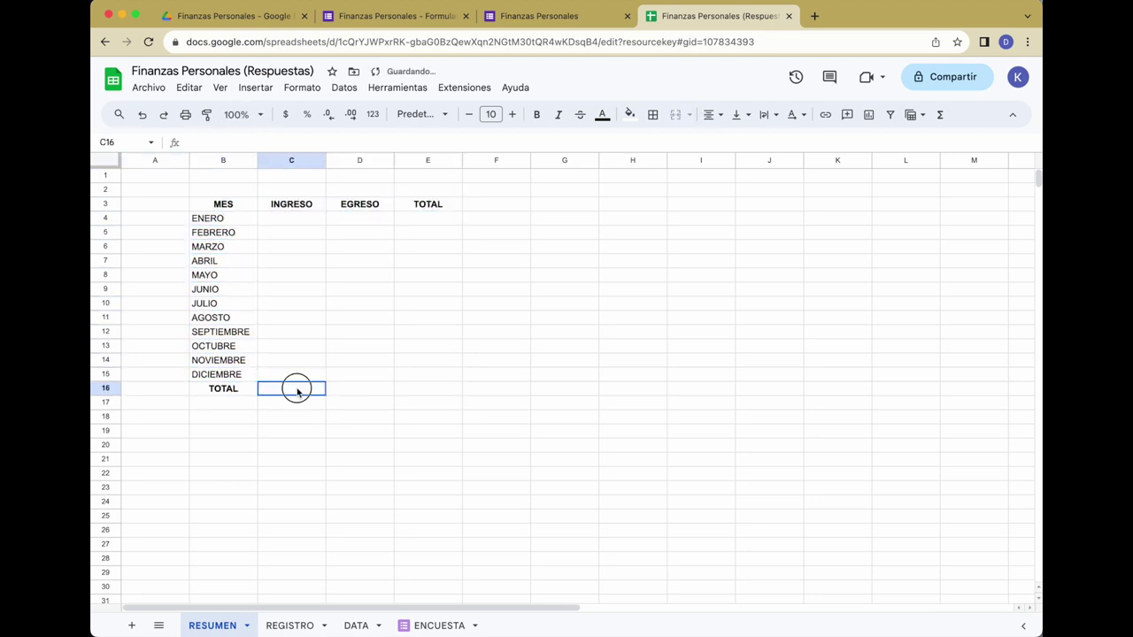
drag(275, 159, 361, 160)
Fill monthly income with a SUMAR.SI formula over REGISTRO amounts, and totals with =SUMA(C4:D4)
click(275, 218)
text(=SUMAR.SI()
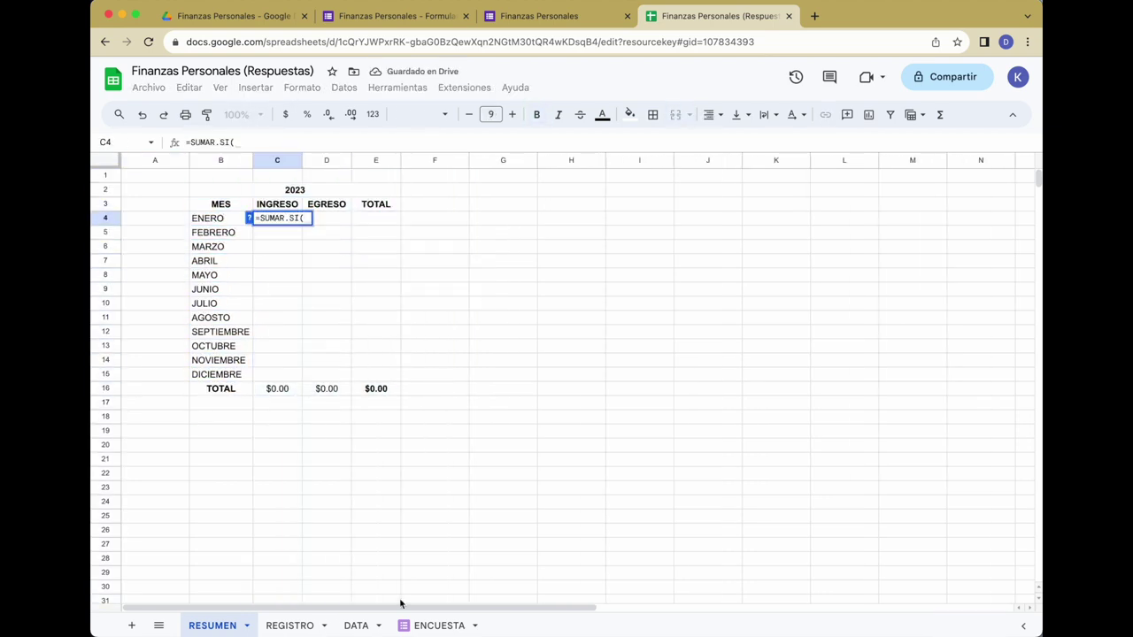
click(290, 625)
text(REGISTRO!$I$3:$I,REGISTRO!$A$3:$A,$B$2,REGISTRO!$B$3:$B,$B4,)
key(Return)
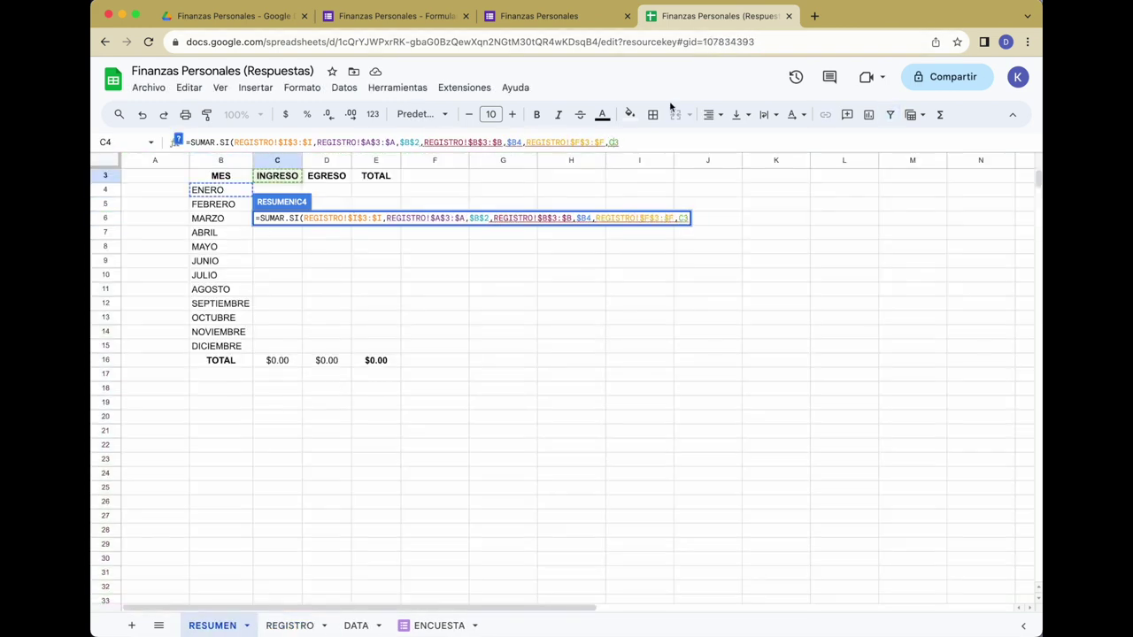
text(=SUMA(C4:D4))
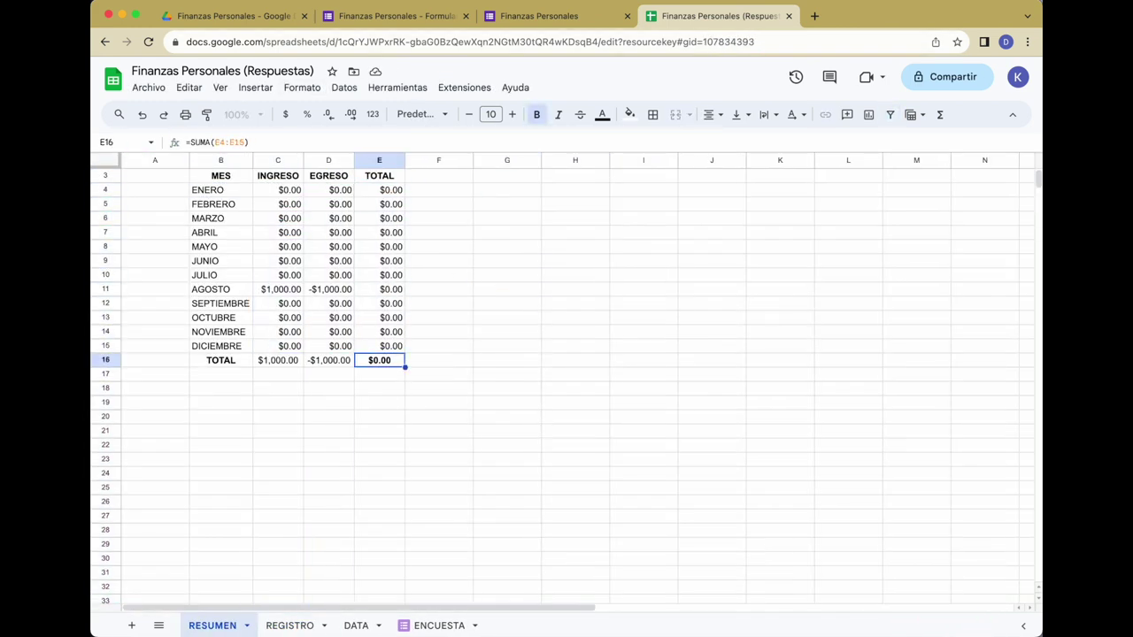
Apply alternating colours to the TOTAL column, then select the MES-to-TOTAL header row
drag(328, 217, 329, 375)
click(965, 439)
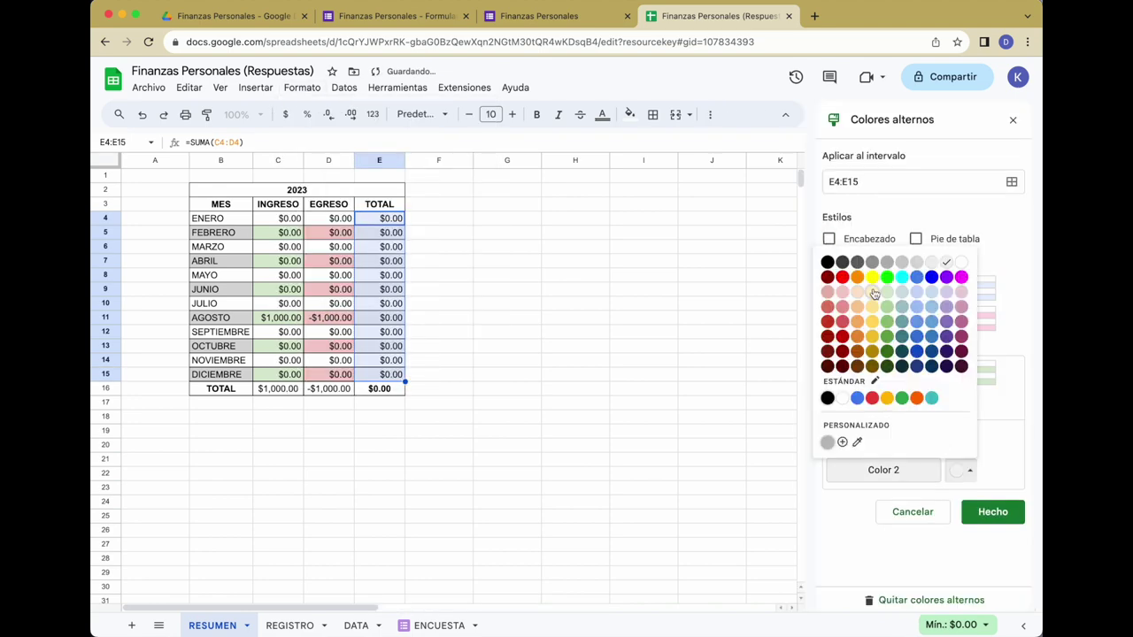
drag(220, 204, 379, 204)
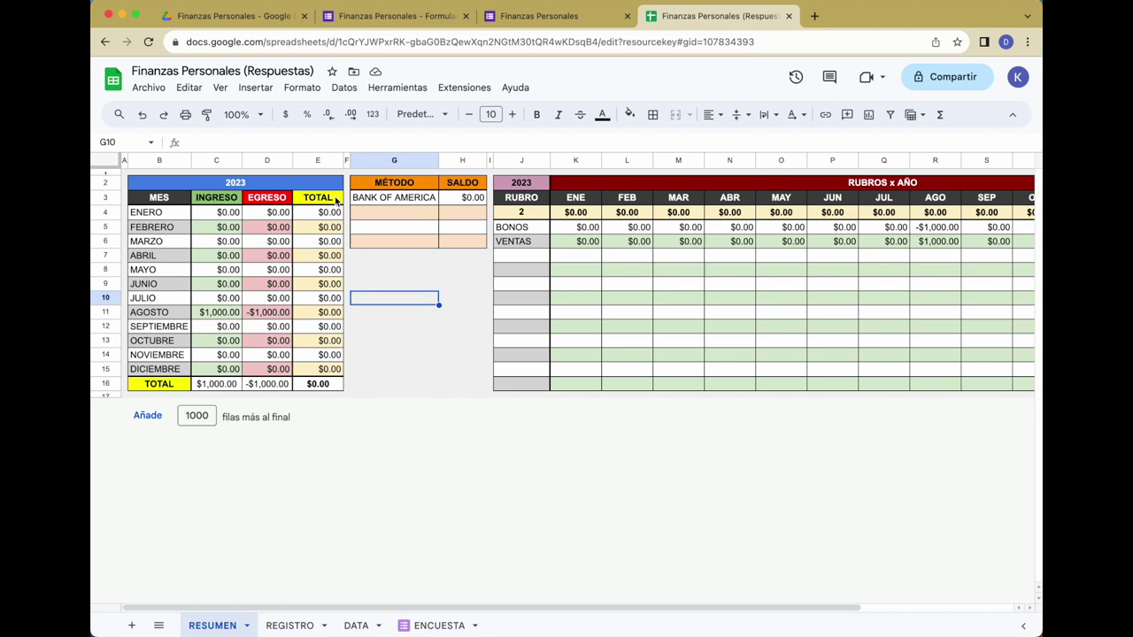
Review the 2023 heading formula, the month names and the E16 grand total
click(314, 185)
click(397, 270)
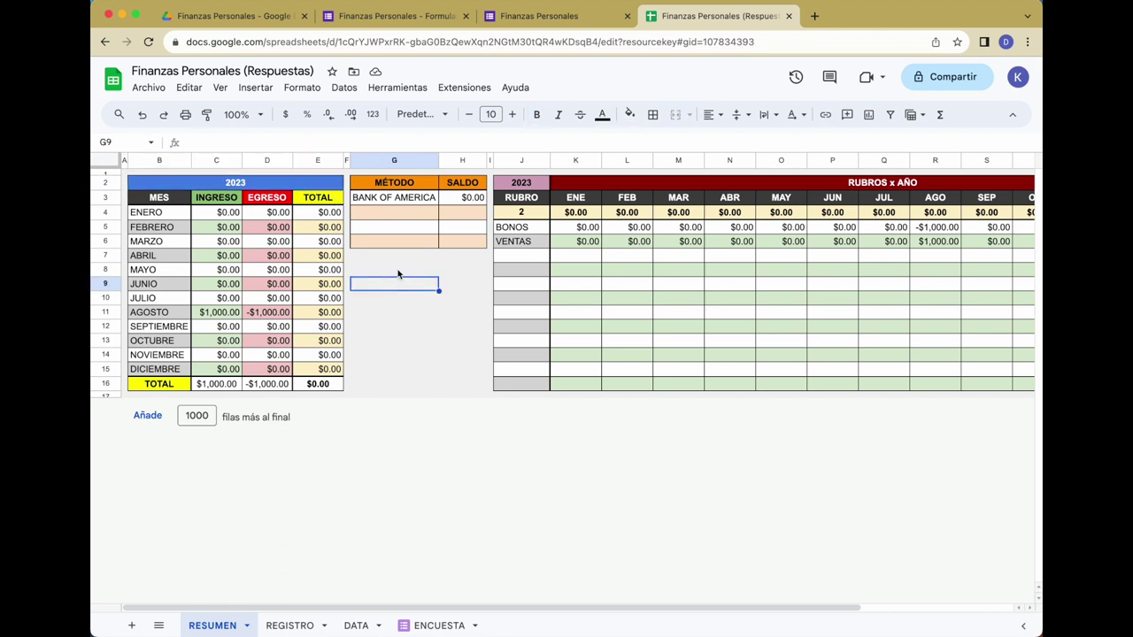
click(250, 183)
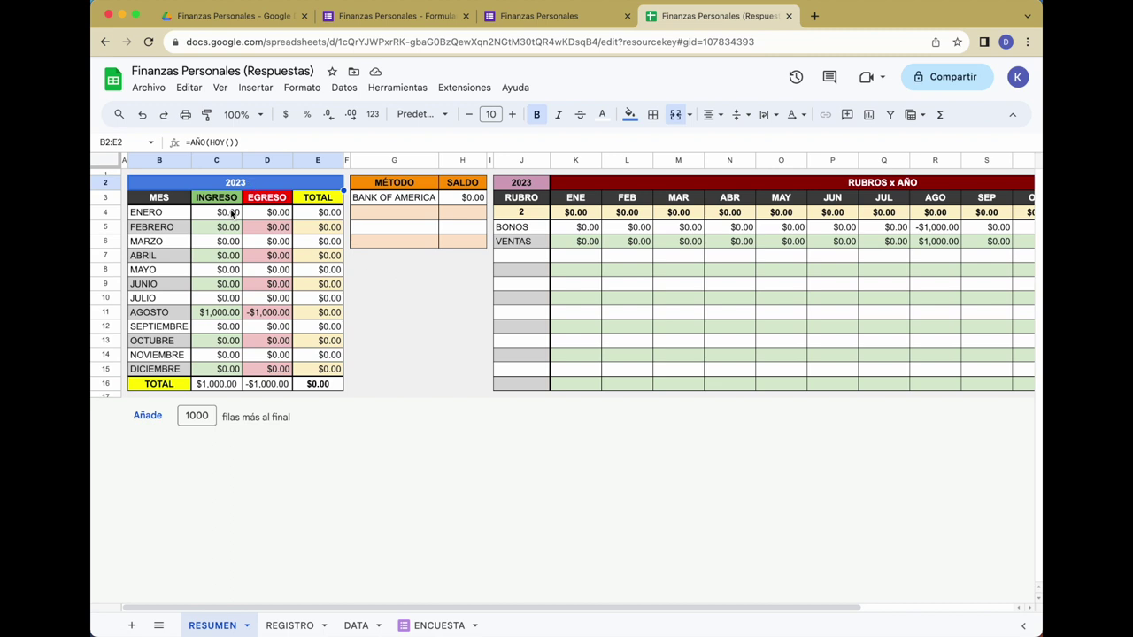
drag(179, 216, 180, 370)
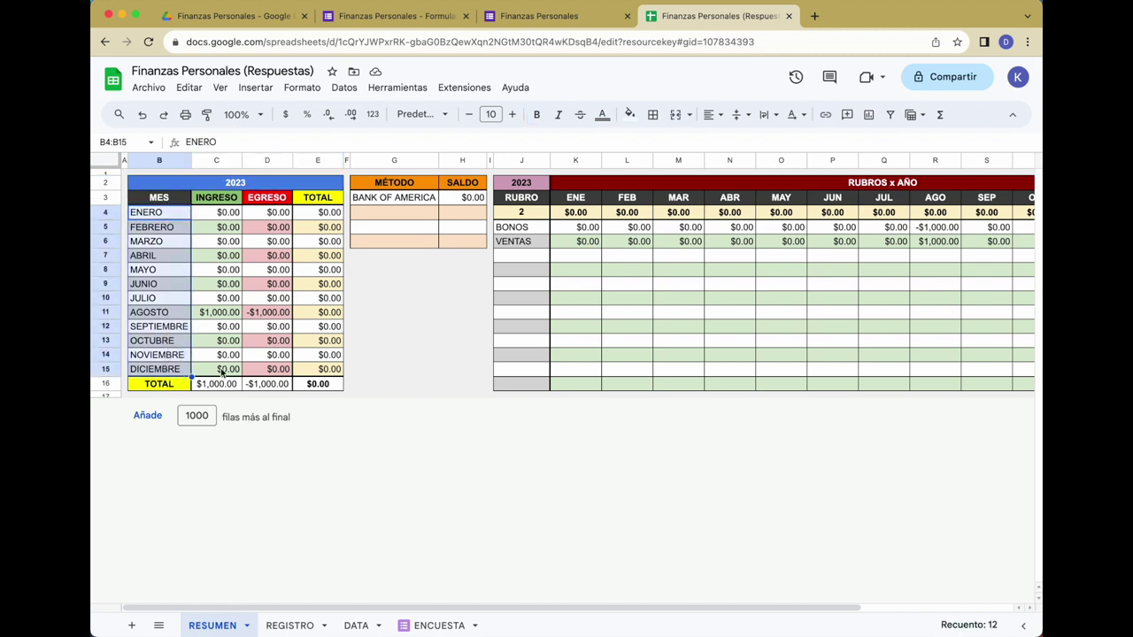
click(325, 384)
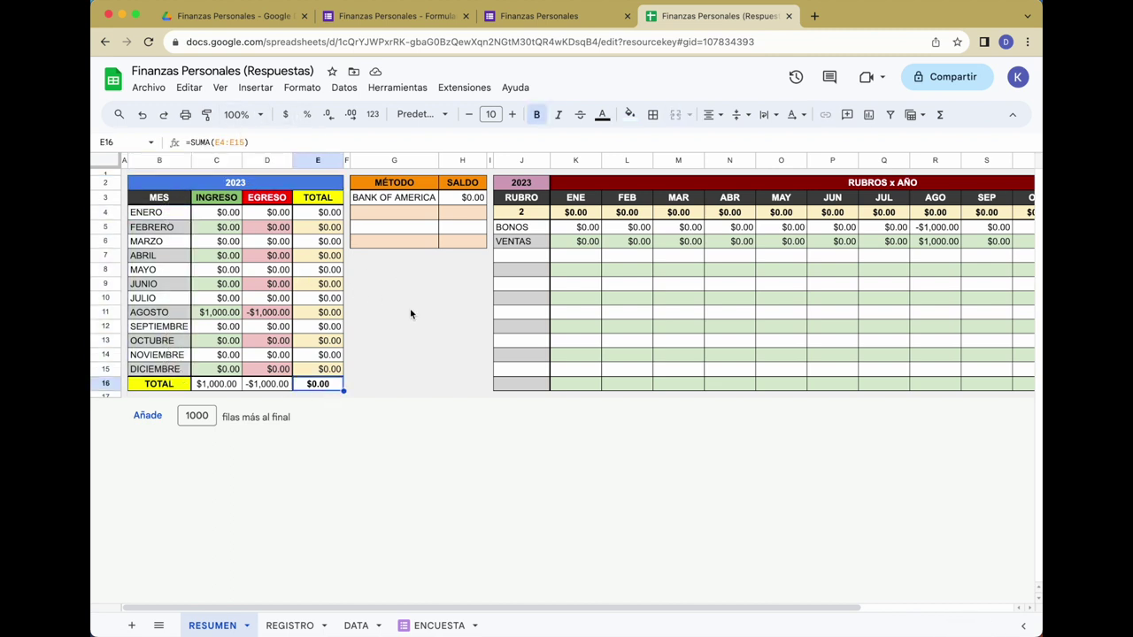
Check the payment-method table: the BANK OF AMERICA entry and balance, and the empty rows
click(401, 188)
click(409, 199)
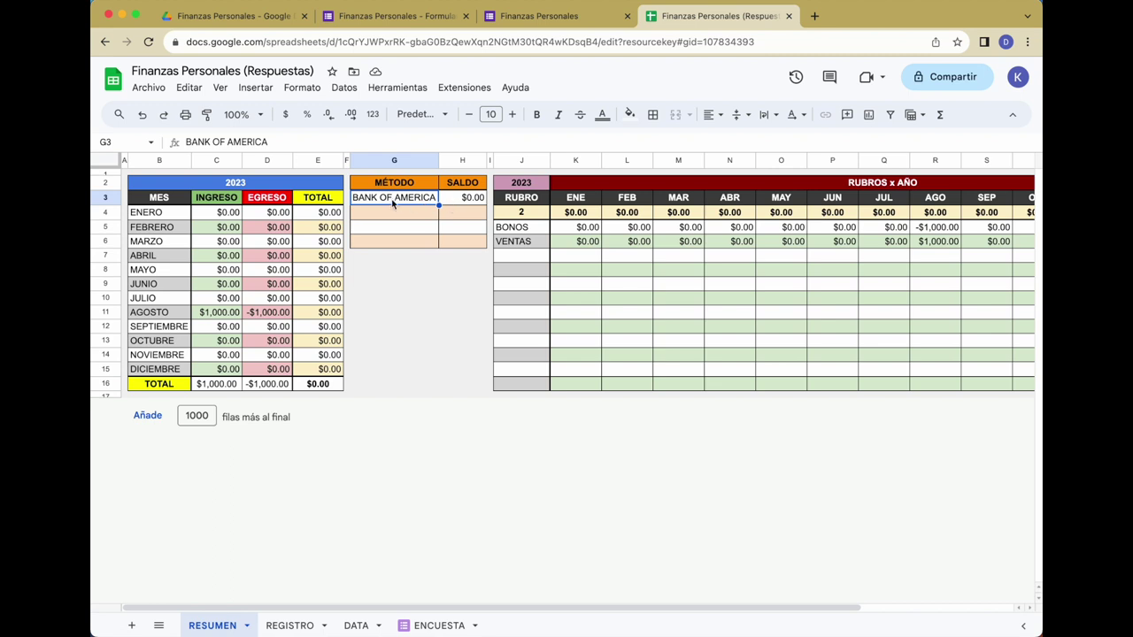
click(451, 203)
click(410, 214)
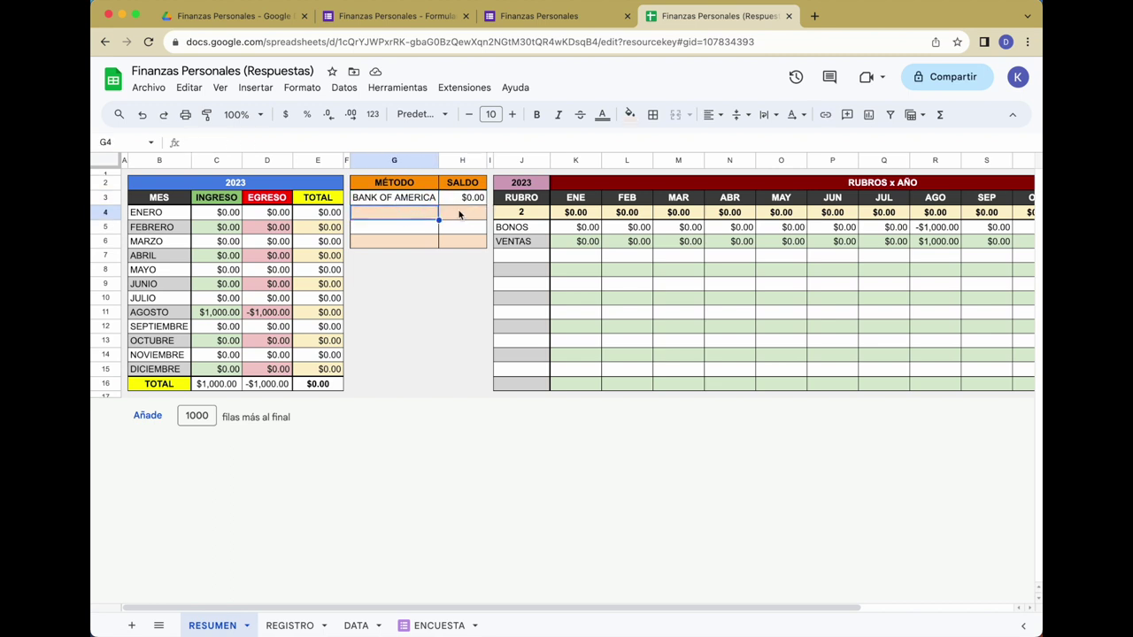
click(470, 216)
click(451, 230)
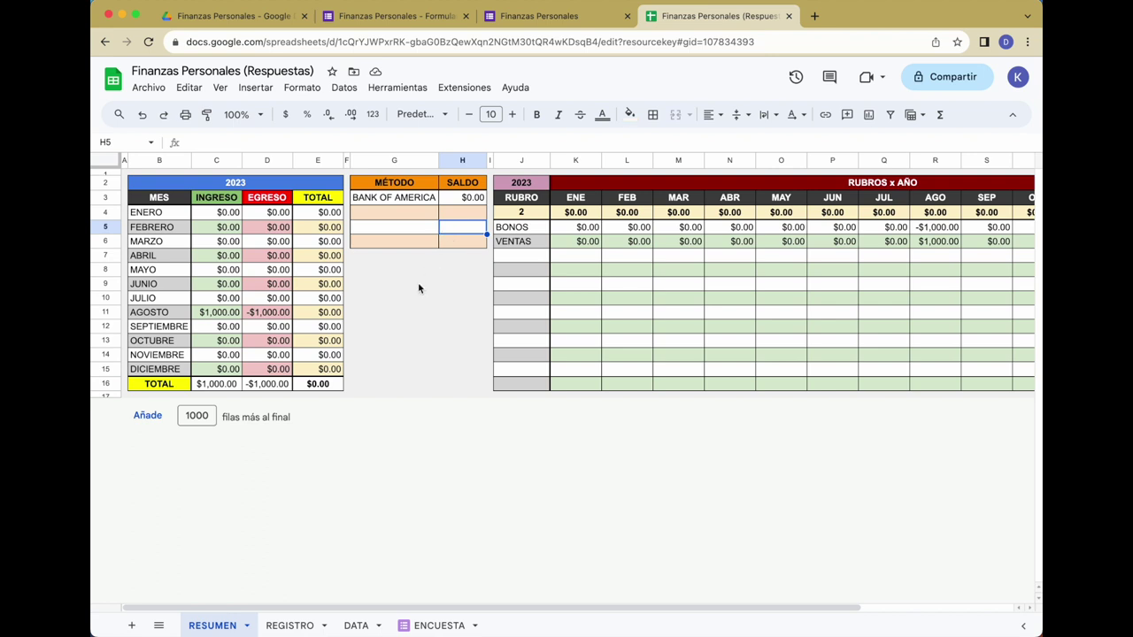
Inspect the RUBROS x AÑO category formulas, including the BONOS yearly total, then return to REGISTRO
scroll(419, 287, right, 4)
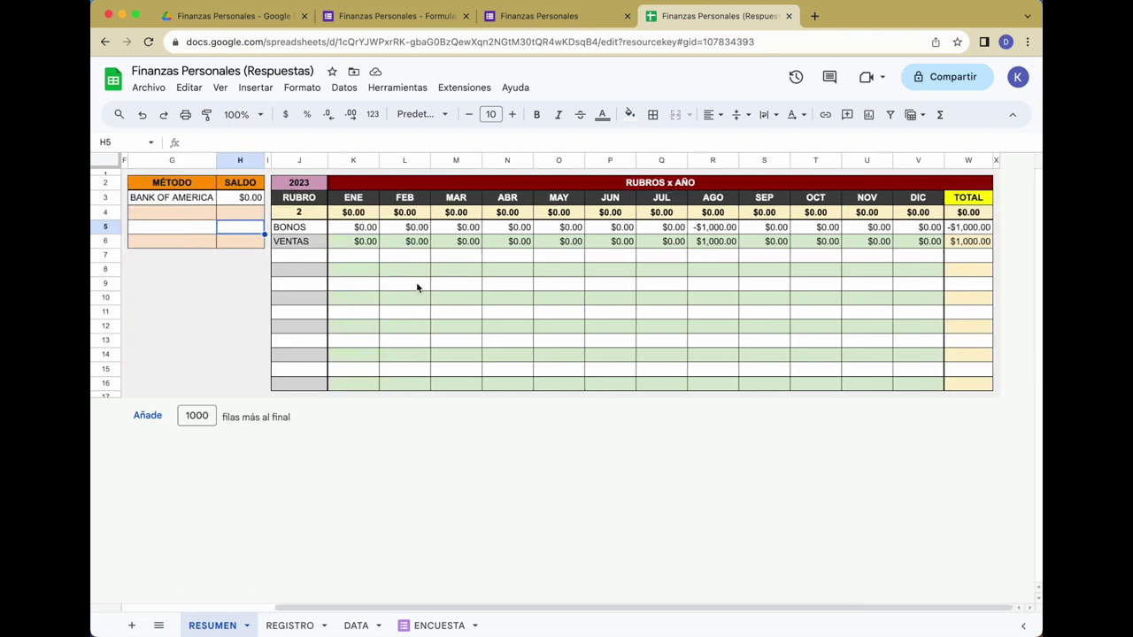
click(516, 183)
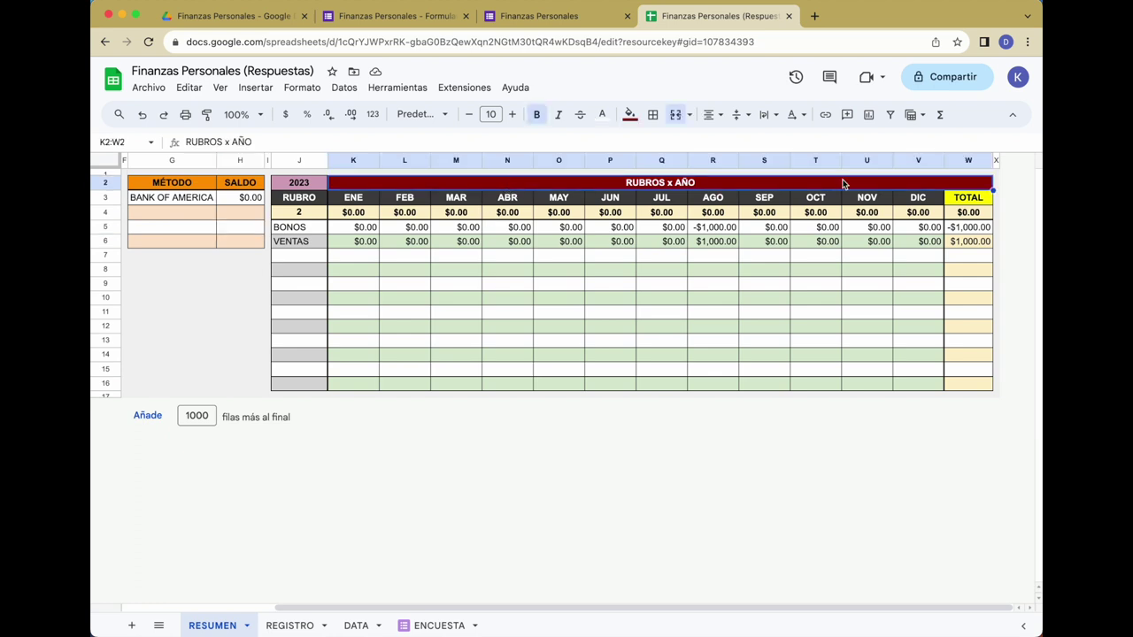
click(308, 229)
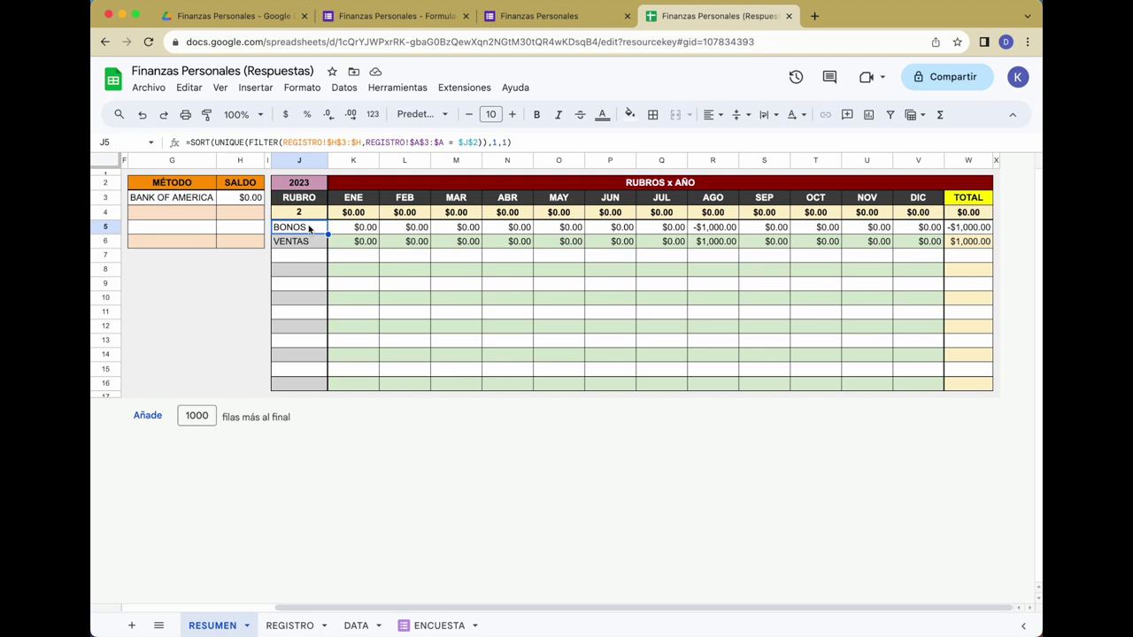
click(967, 228)
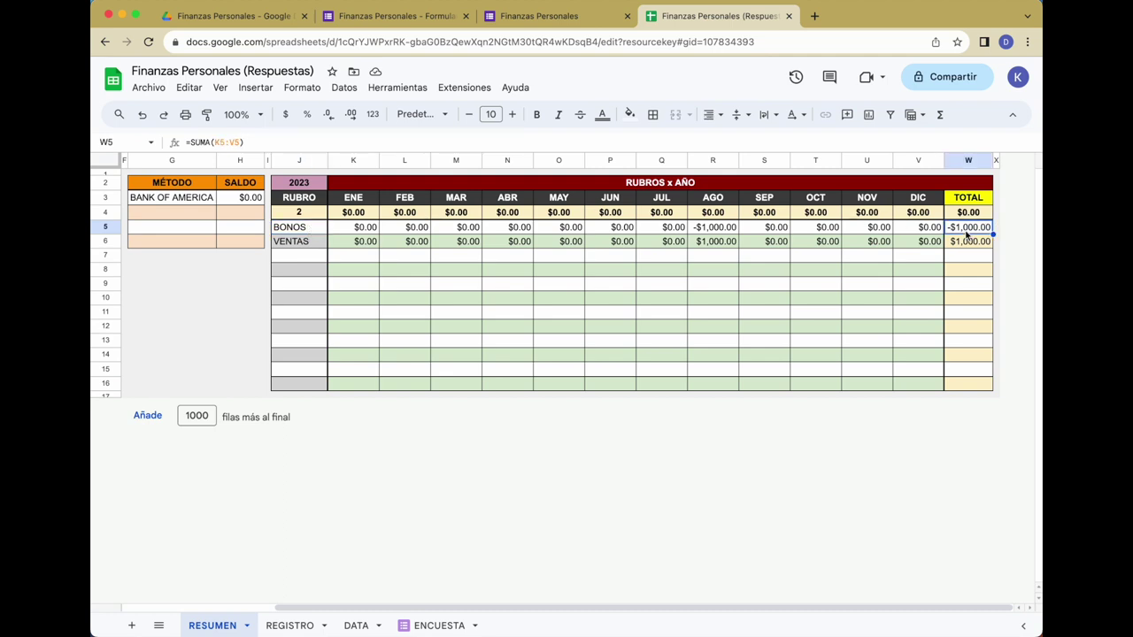
key(alt+Down)
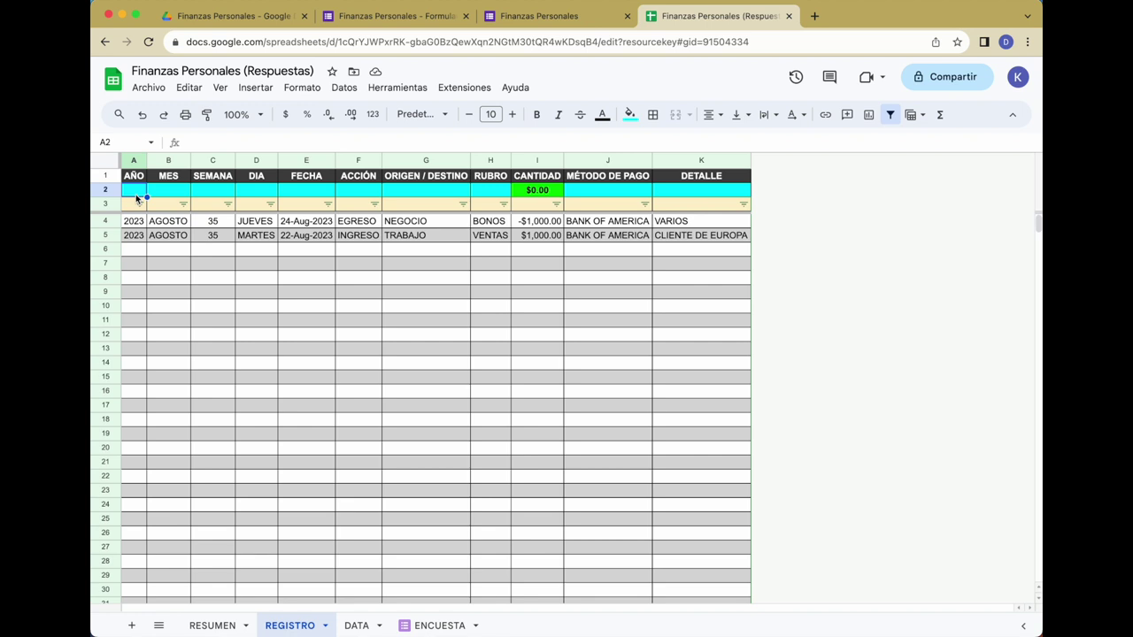